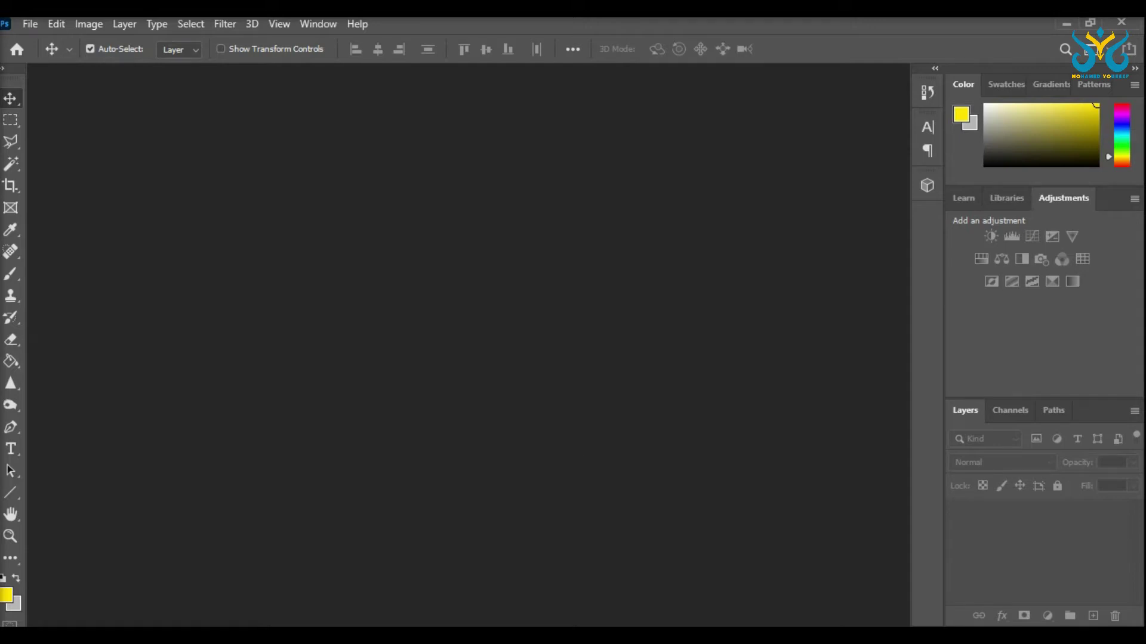
# Step: Create a new A4 landscape document, 297 × 210 mm at 300 ppi in RGB Color
pyautogui.click(31, 25)
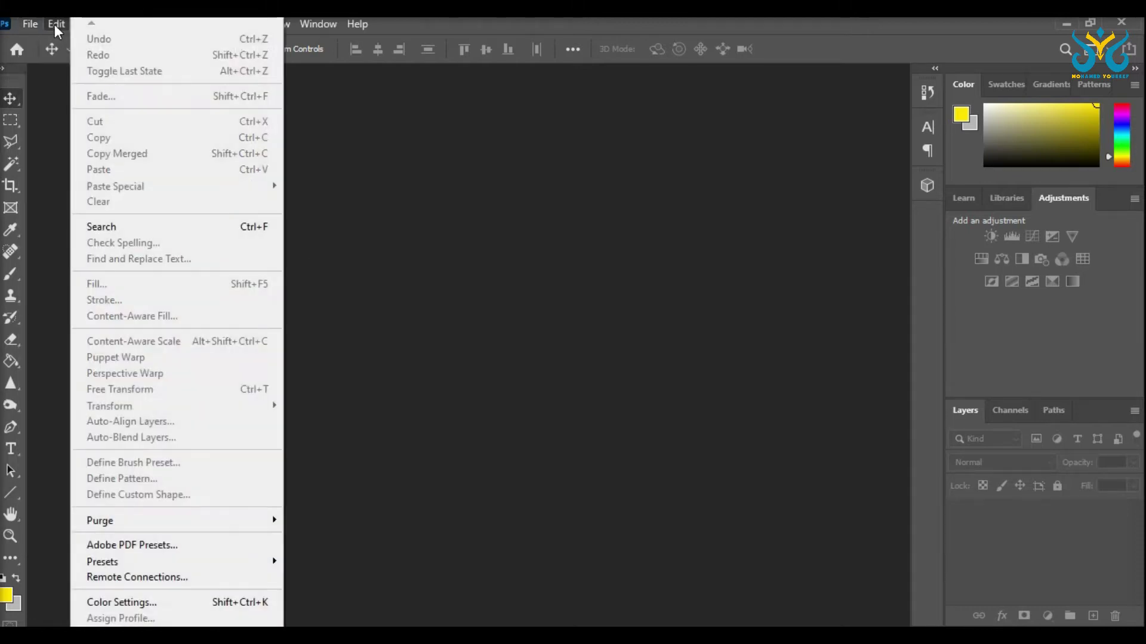
pyautogui.click(55, 24)
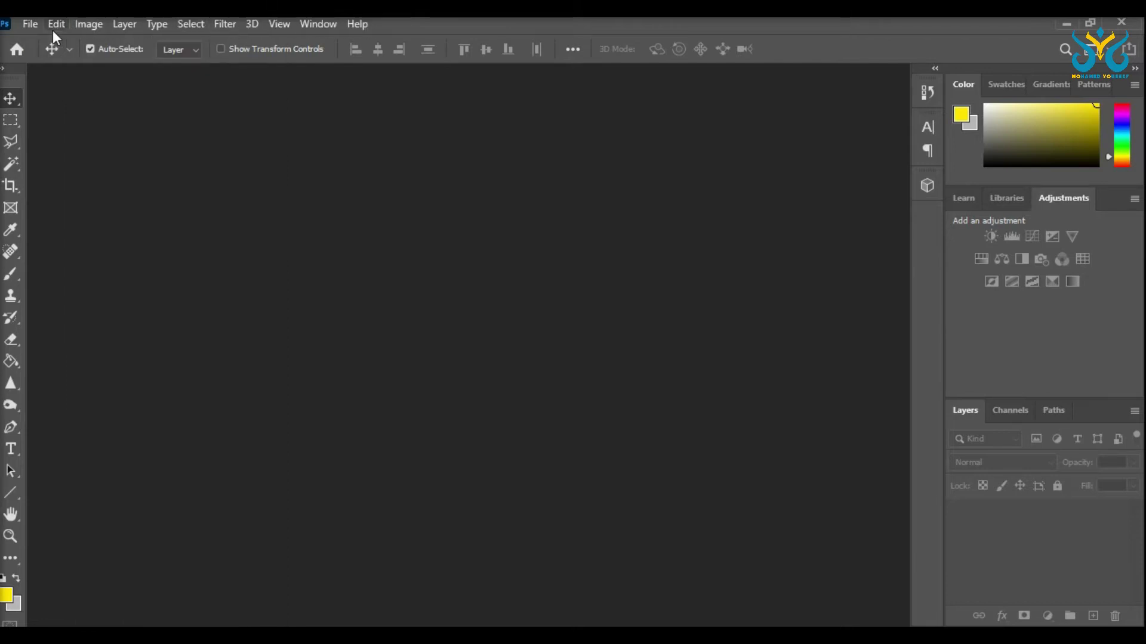
pyautogui.click(30, 25)
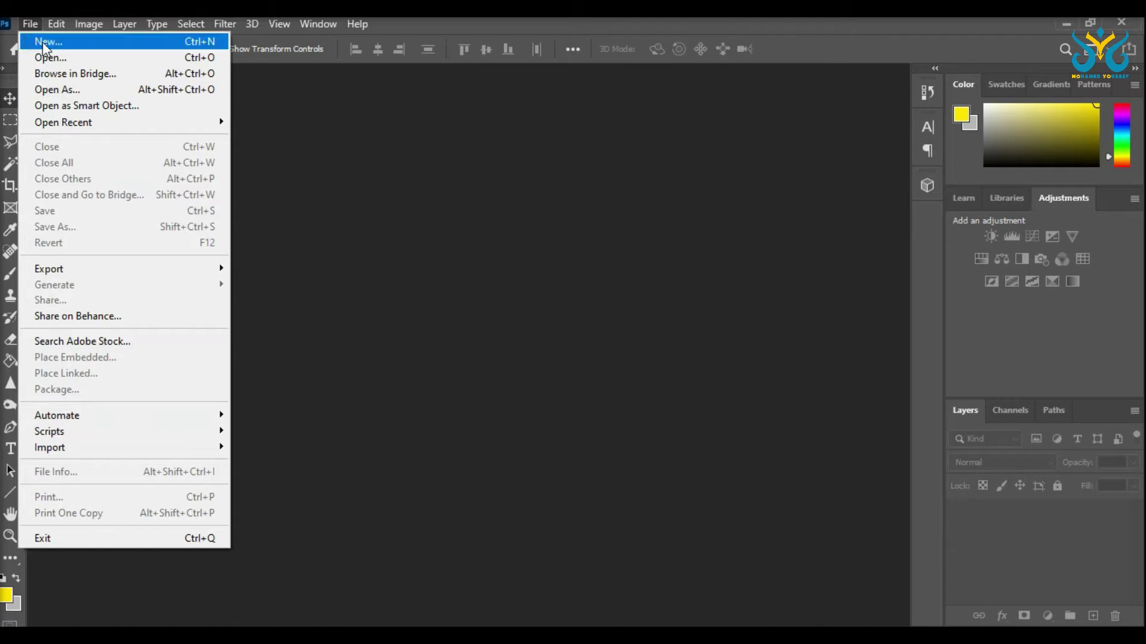
pyautogui.click(46, 48)
pyautogui.click(337, 198)
pyautogui.press('Left')
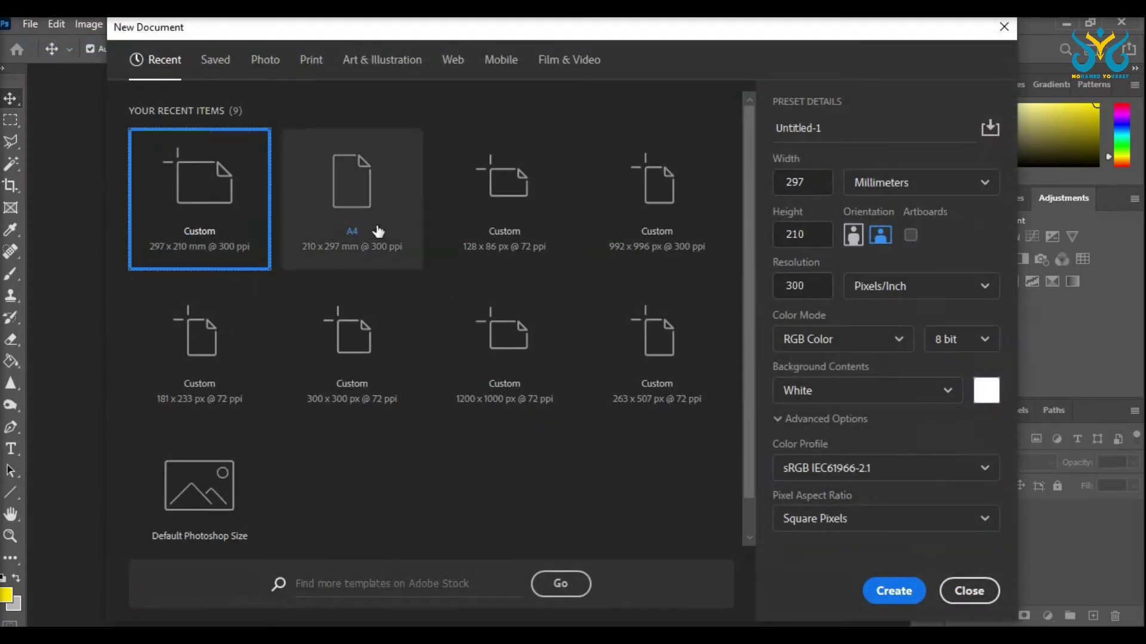
pyautogui.click(352, 218)
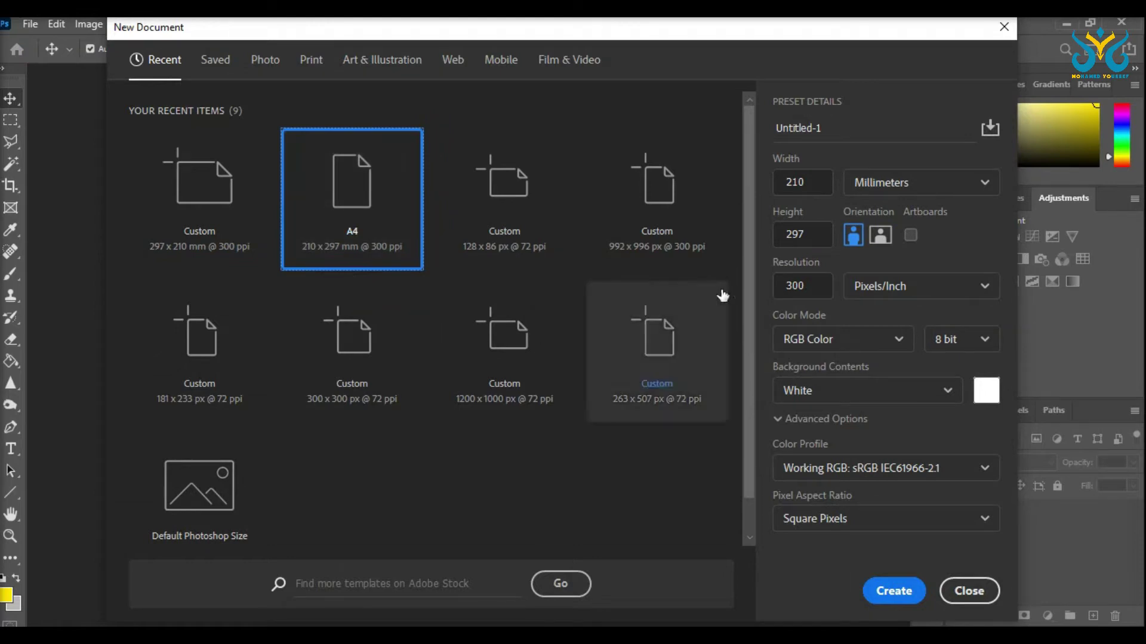
pyautogui.click(881, 242)
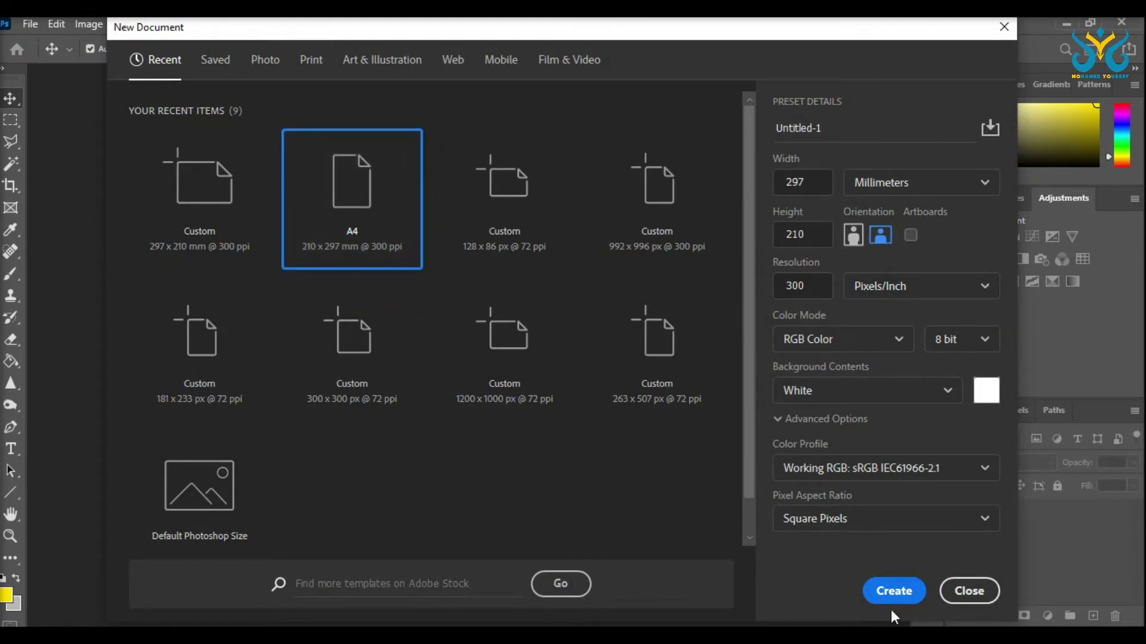
pyautogui.click(900, 345)
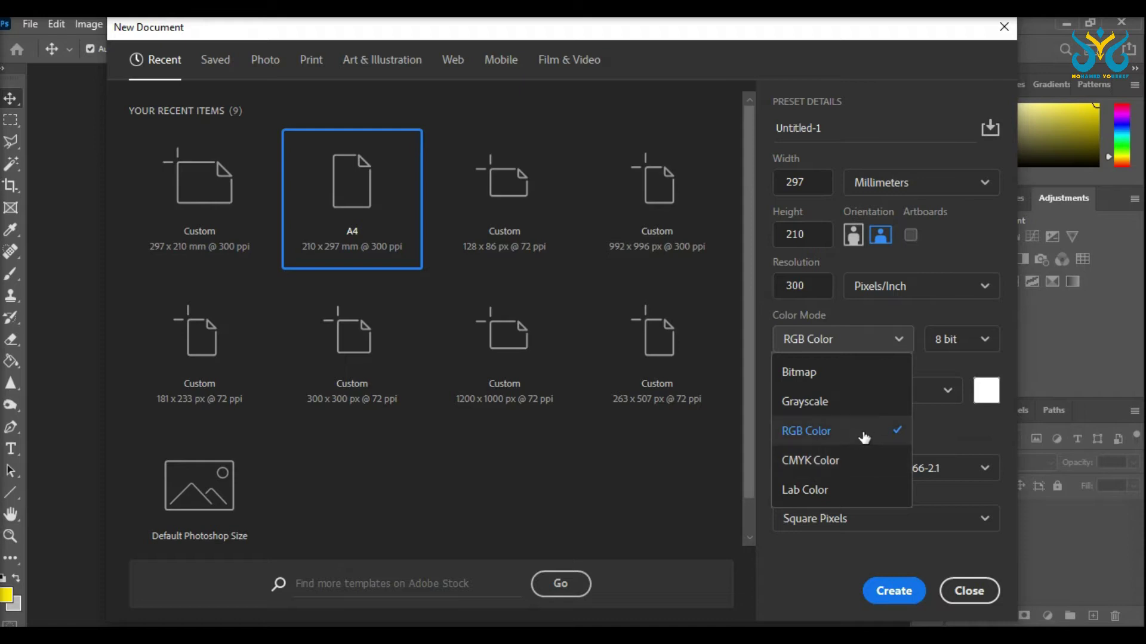
pyautogui.click(926, 315)
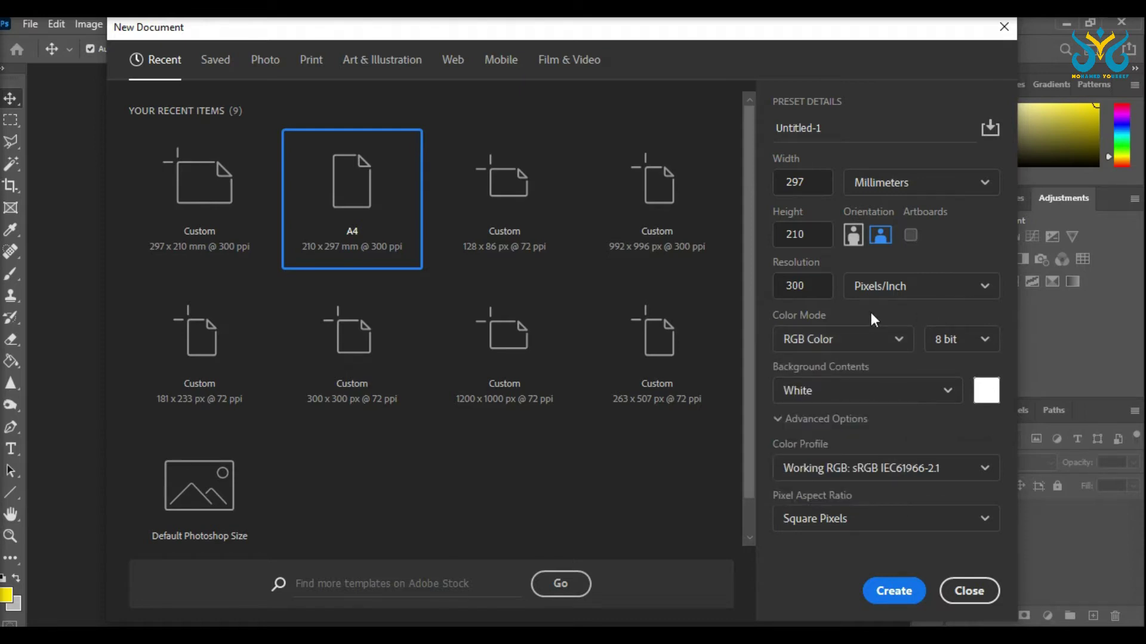
pyautogui.click(901, 594)
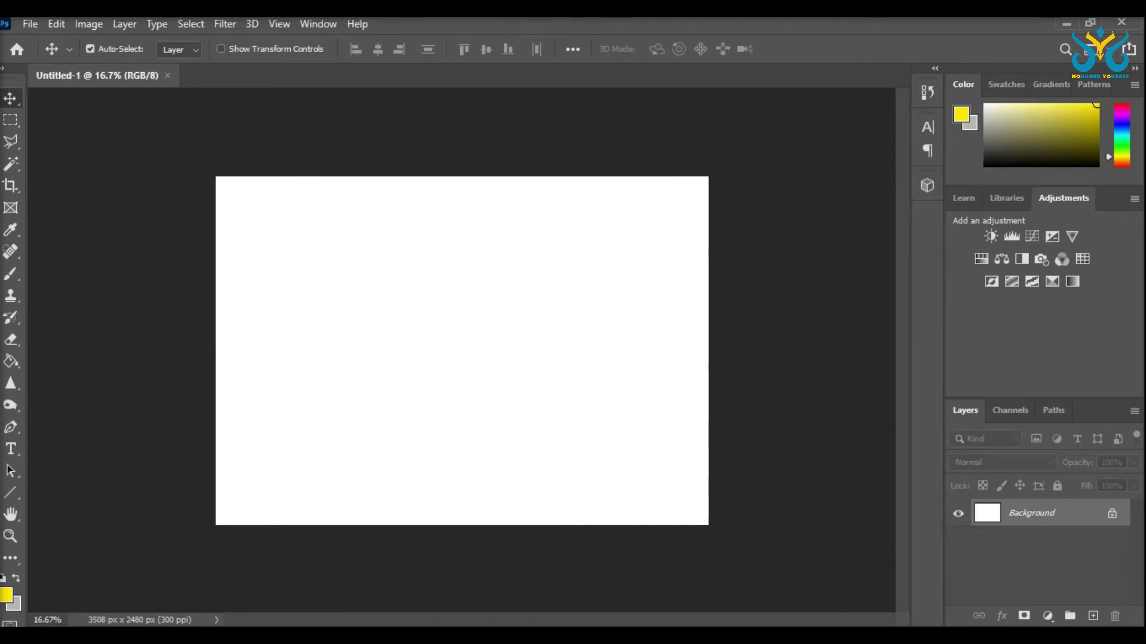
pyautogui.press('super+e')
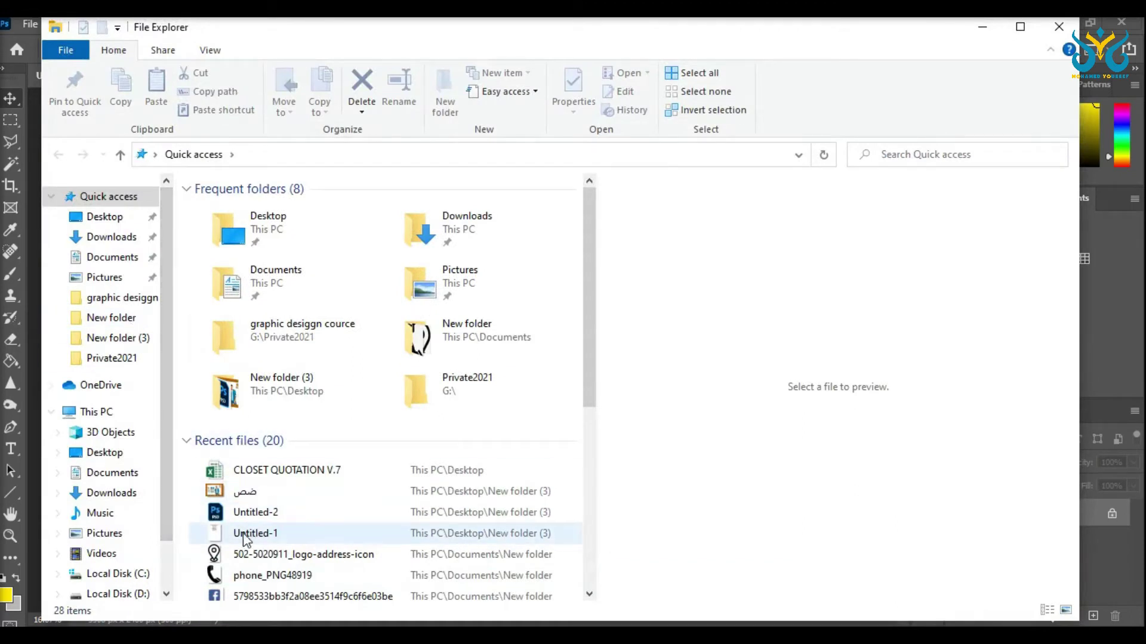
pyautogui.doubleClick(573, 27)
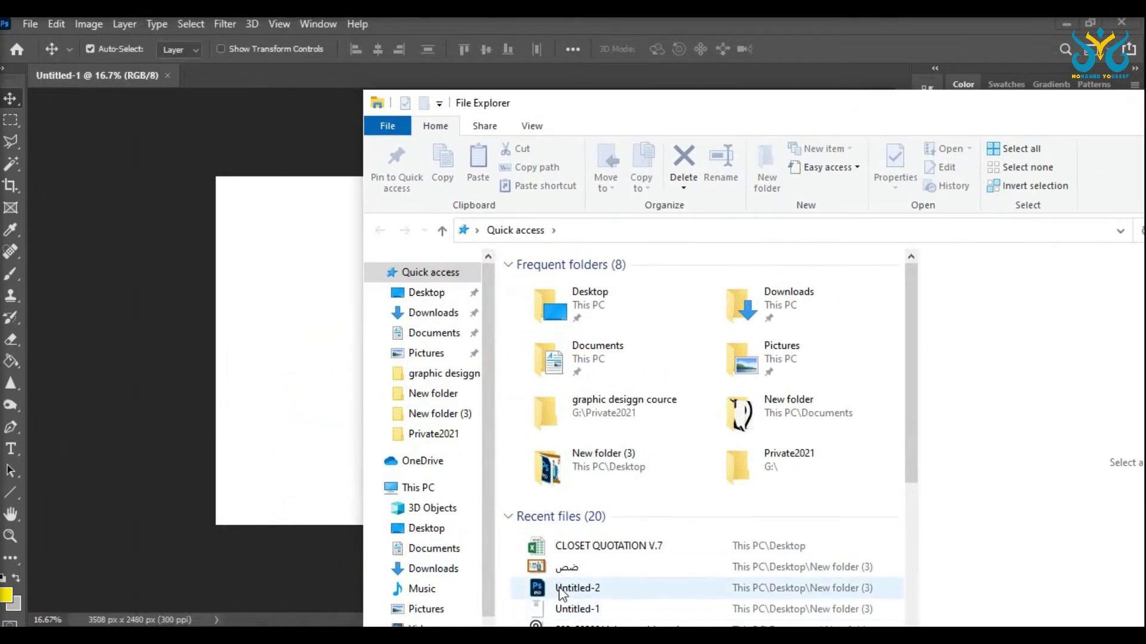
pyautogui.moveTo(553, 612); pyautogui.dragTo(331, 321)
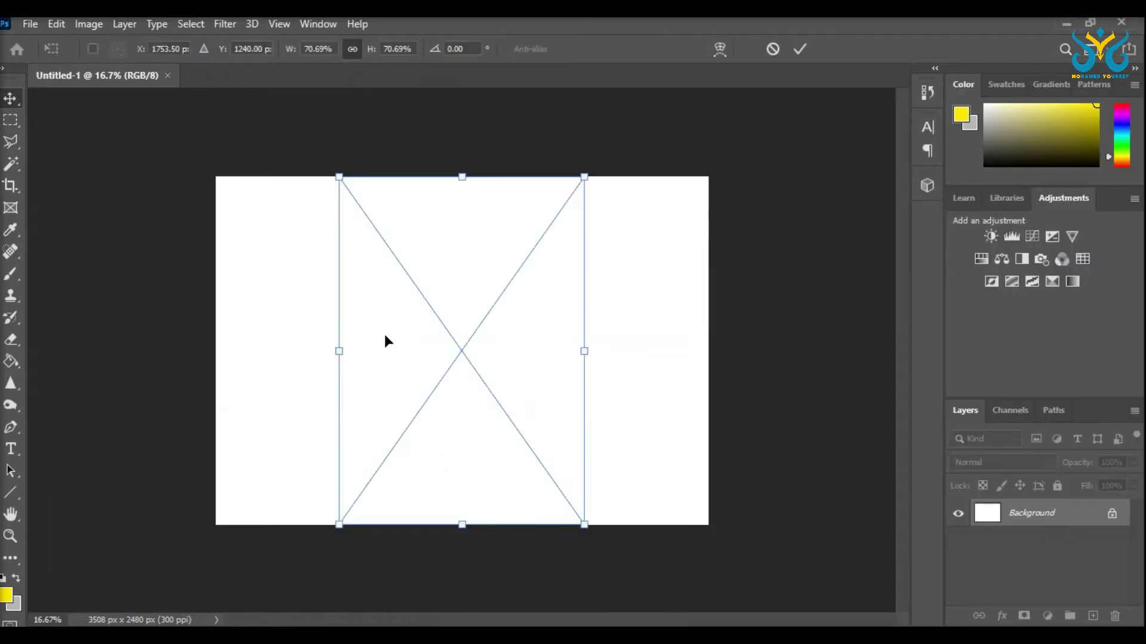
pyautogui.moveTo(463, 342); pyautogui.dragTo(363, 77)
pyautogui.moveTo(392, 159); pyautogui.dragTo(481, 379)
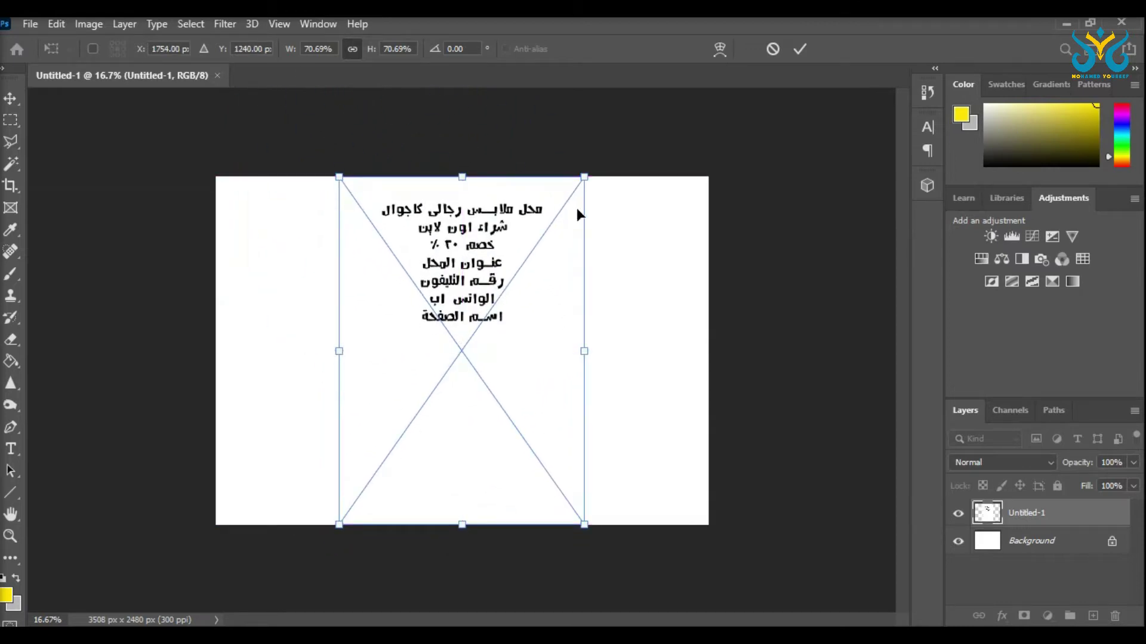
pyautogui.press('Escape')
pyautogui.hotkey('alt', 'Tab')
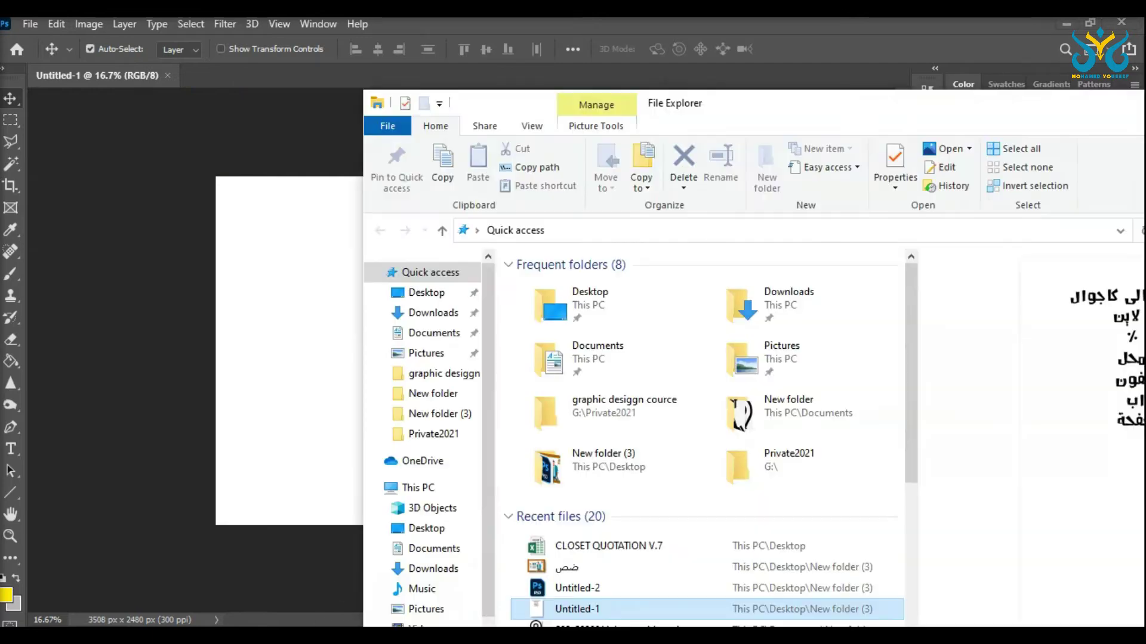
pyautogui.click(857, 23)
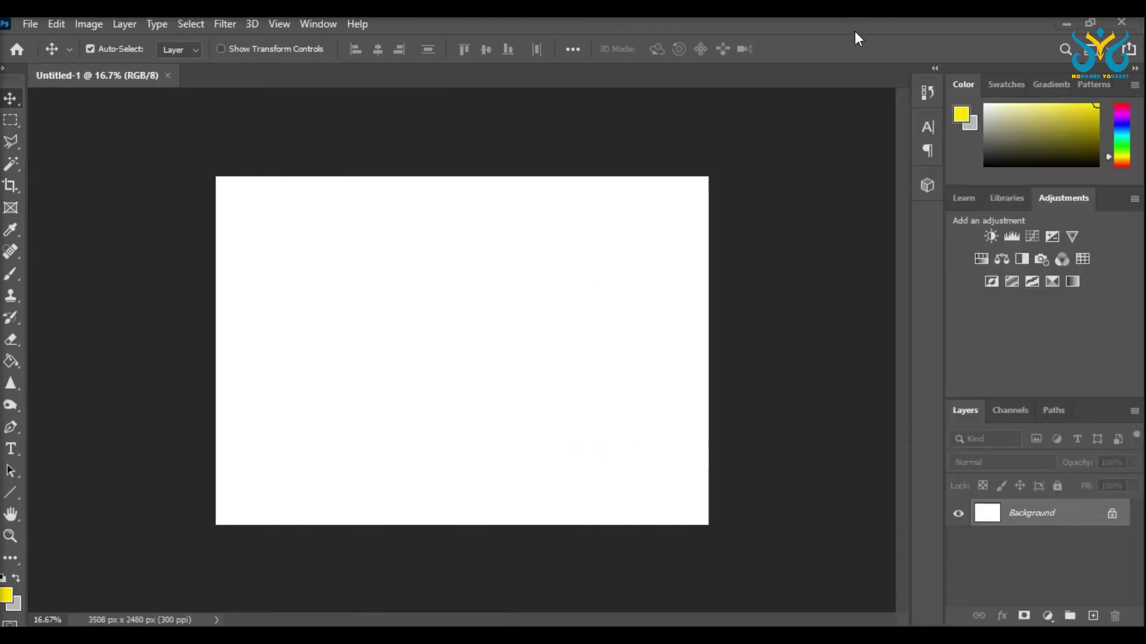
# Step: Open Untitled-1.jpg with the Arabic offer text and compare it with the blank canvas tab
pyautogui.click(32, 27)
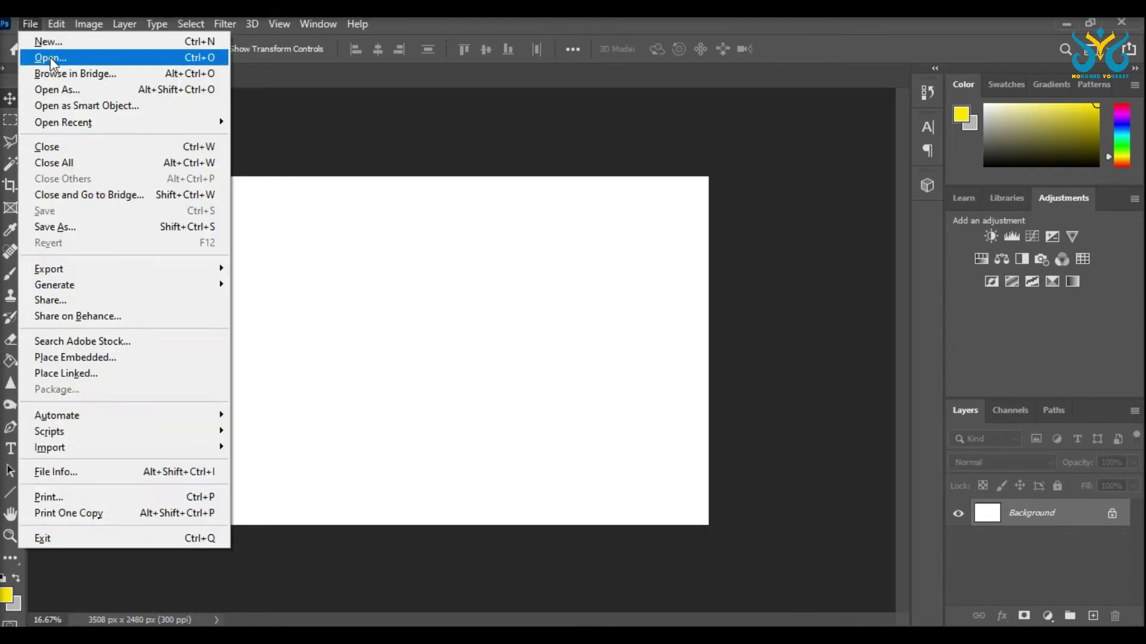
pyautogui.click(50, 56)
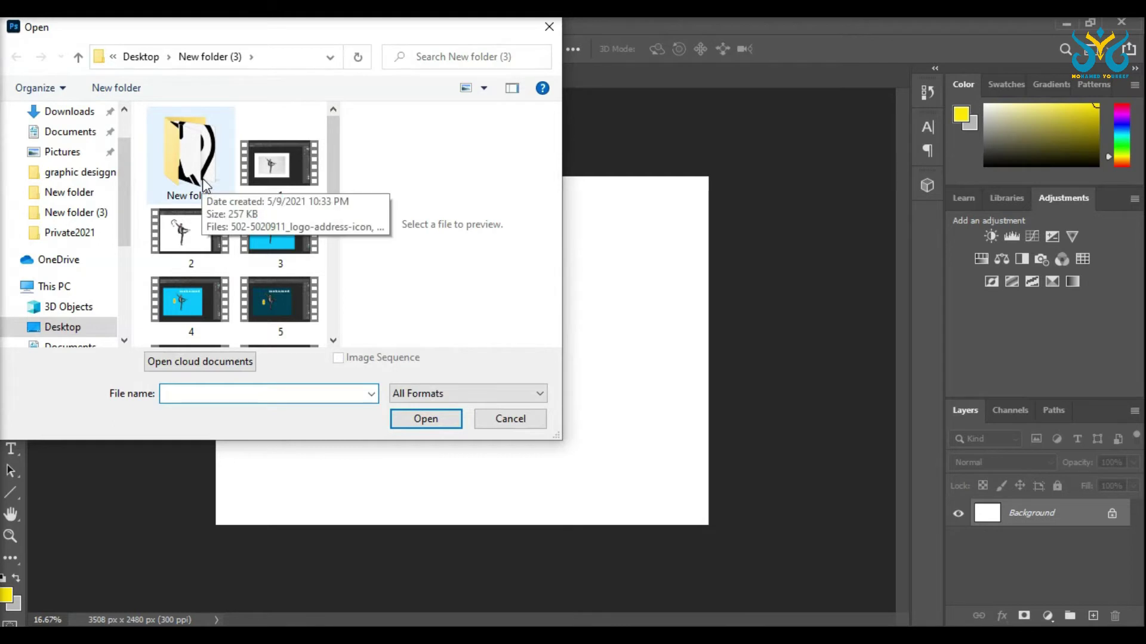
pyautogui.scroll(-3, 206, 182)
pyautogui.click(296, 191)
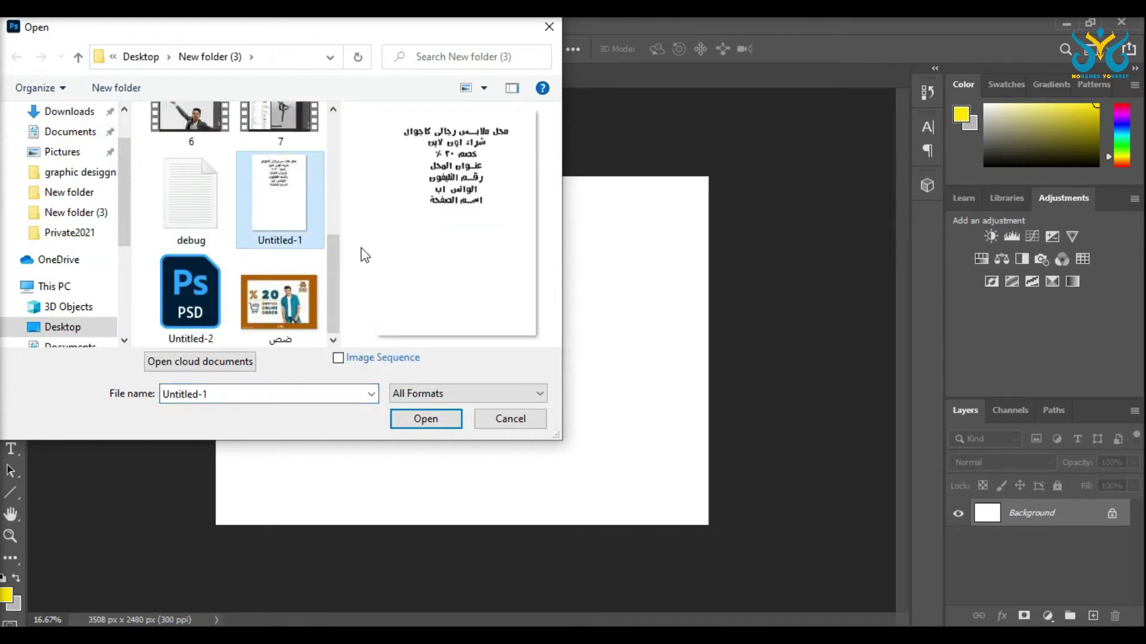
pyautogui.click(415, 421)
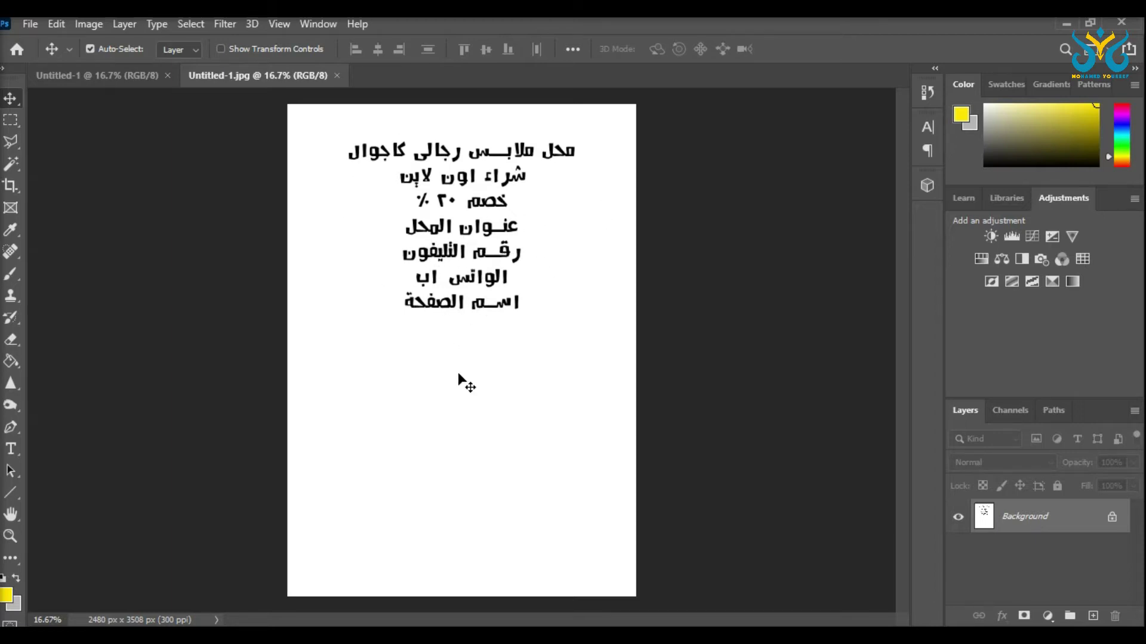
pyautogui.click(138, 77)
pyautogui.click(196, 77)
pyautogui.press('super+e')
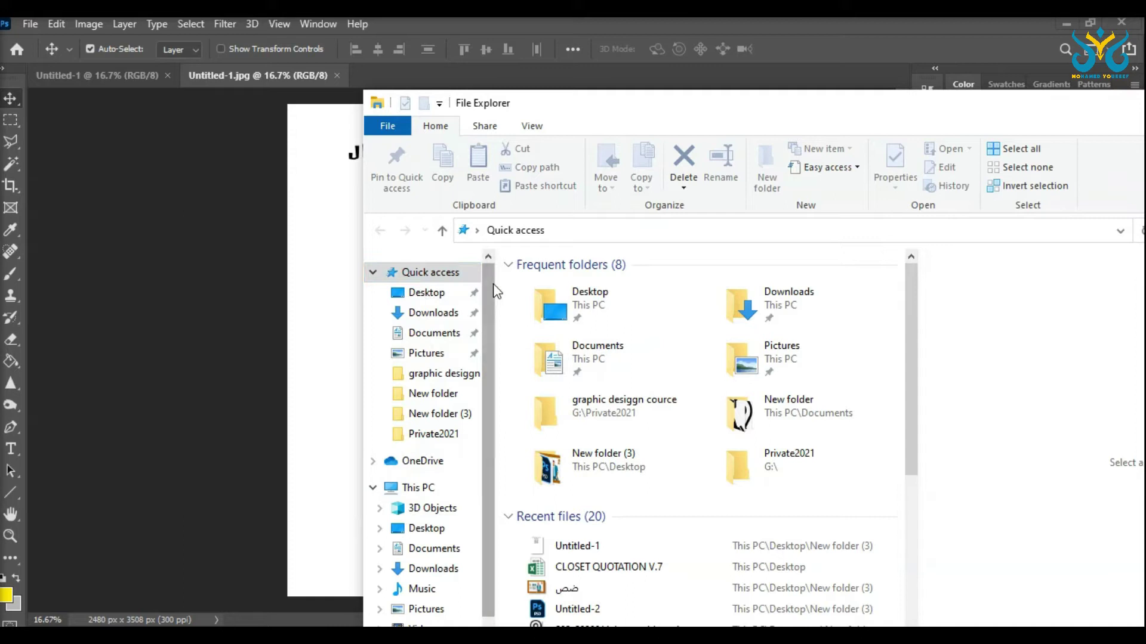
# Step: Drag all six icon images from the New folder onto the landscape canvas
pyautogui.doubleClick(623, 468)
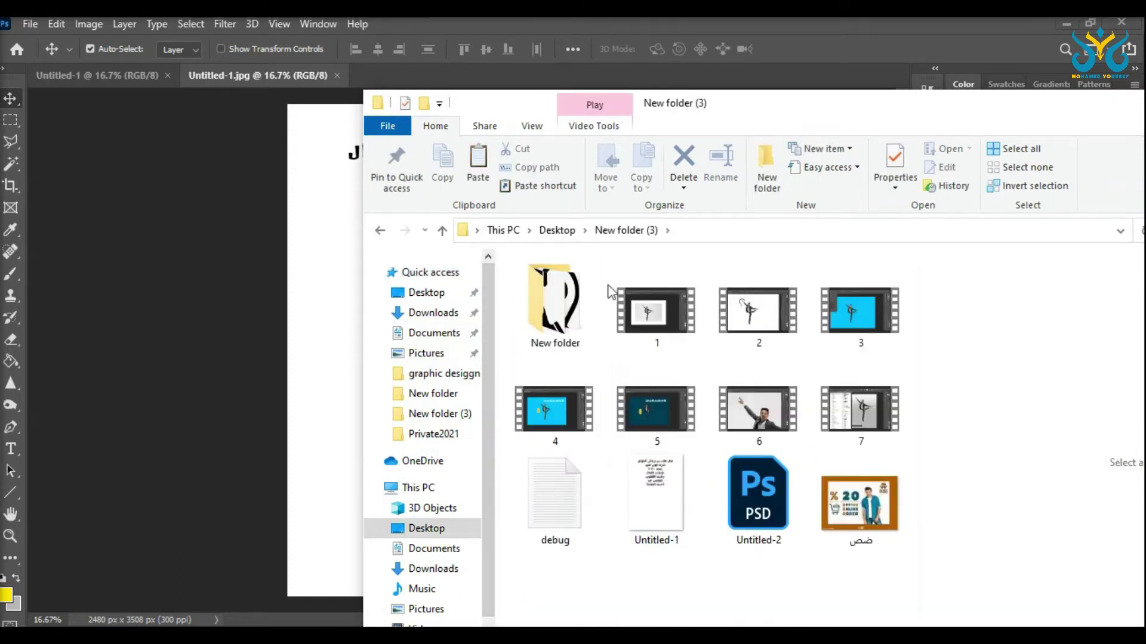
pyautogui.doubleClick(570, 299)
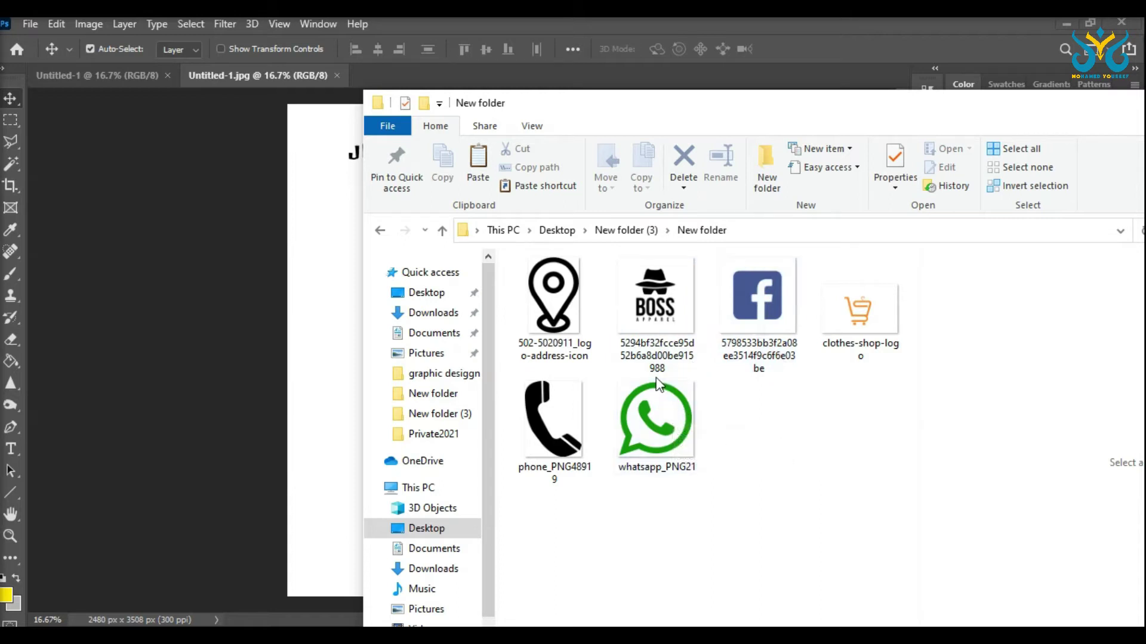
pyautogui.moveTo(620, 101); pyautogui.dragTo(685, 96)
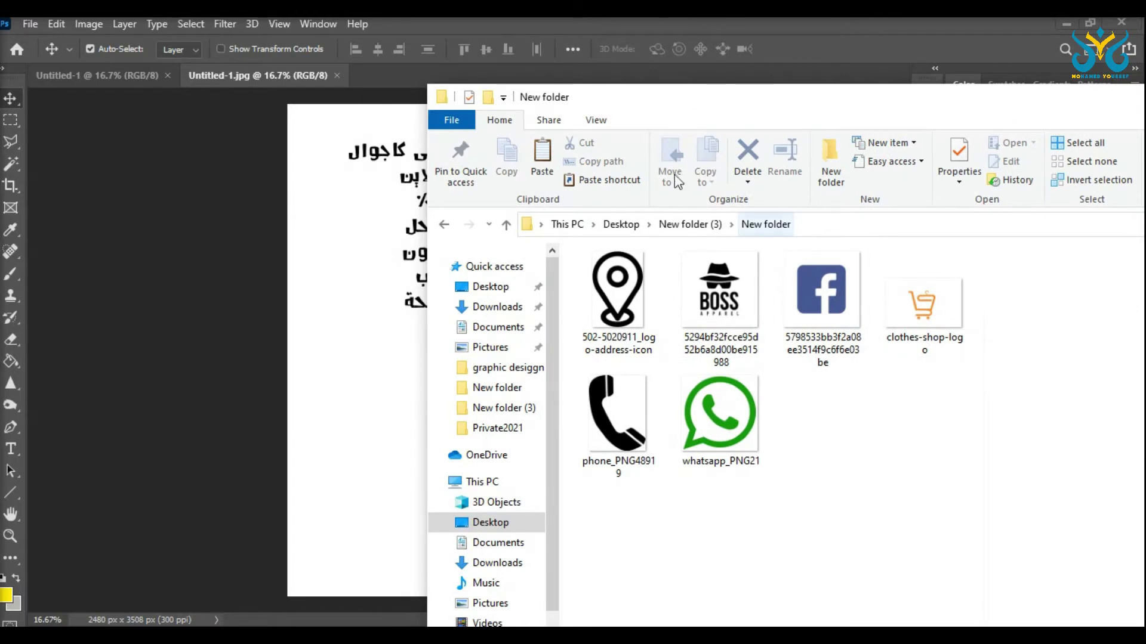
pyautogui.moveTo(963, 499); pyautogui.dragTo(331, 260)
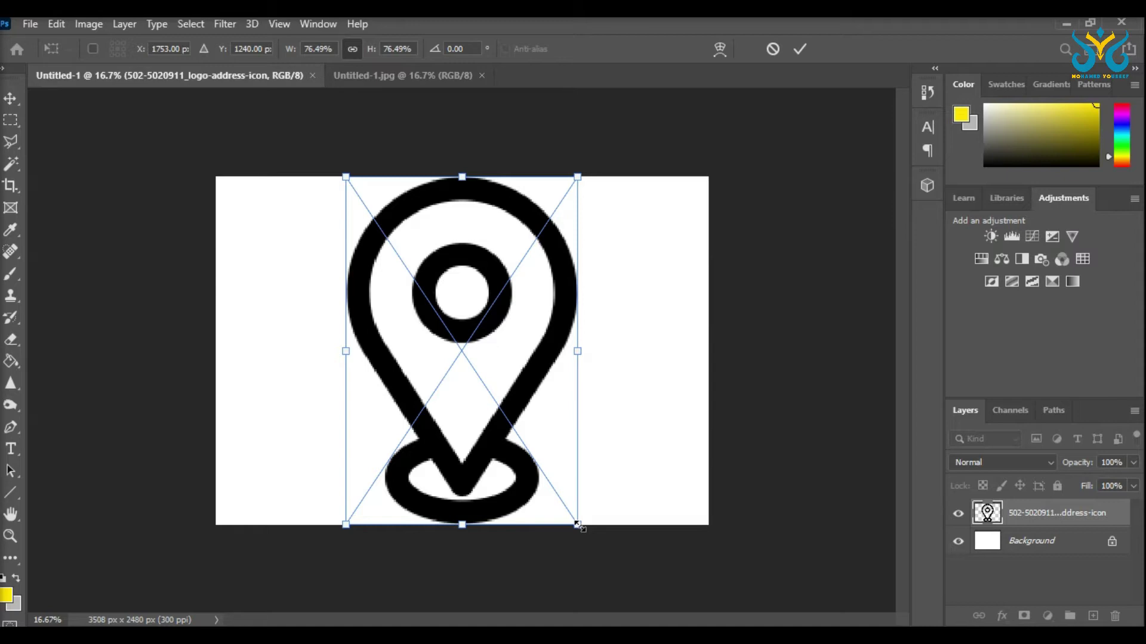
# Step: Shrink the location pin, commit the BOSS logo, and shrink the Facebook icon
pyautogui.moveTo(578, 525); pyautogui.dragTo(341, 222)
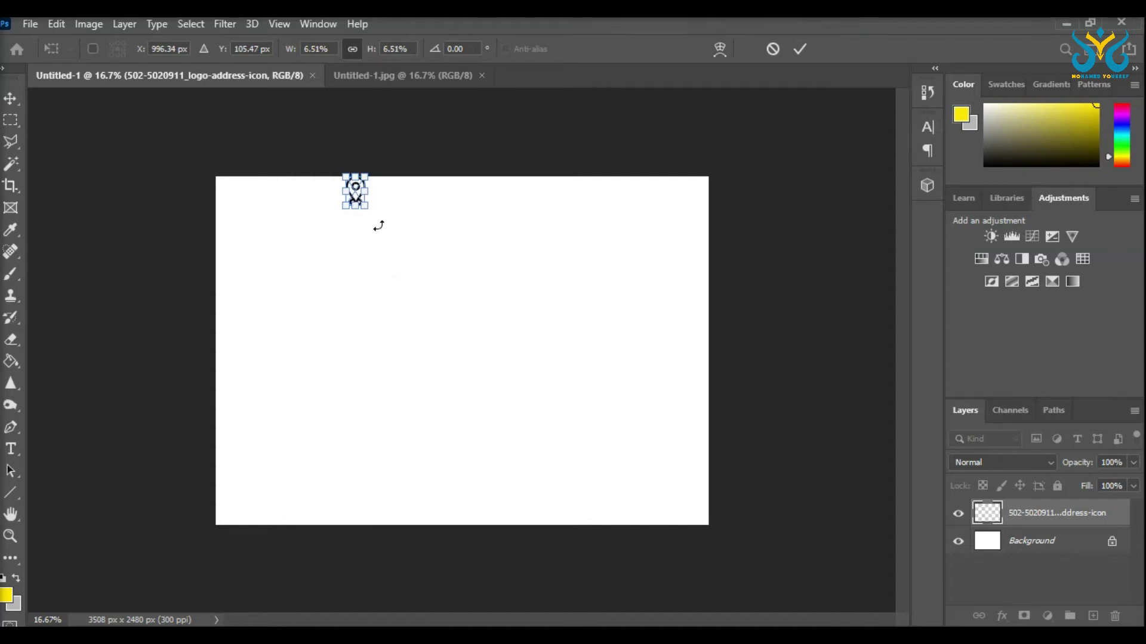
pyautogui.press('Return')
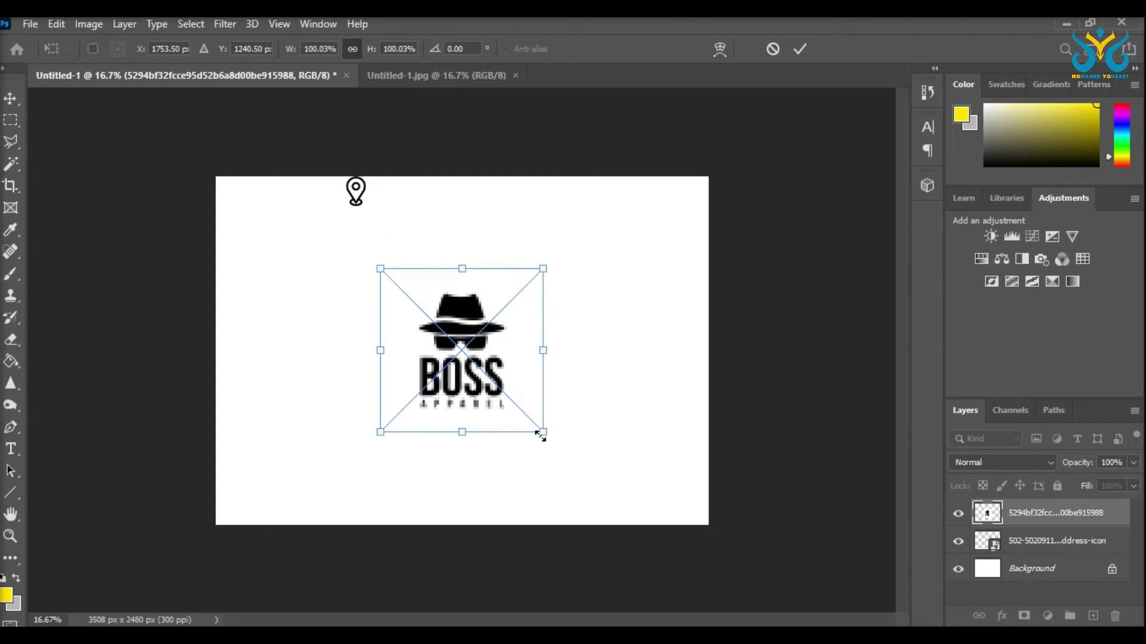
pyautogui.press('Return')
pyautogui.moveTo(609, 501); pyautogui.dragTo(345, 226)
pyautogui.press('Return')
# Step: Resize the shopping cart, position the phone icon, and shrink WhatsApp to about 125 px
pyautogui.moveTo(706, 504); pyautogui.dragTo(427, 281)
pyautogui.press('Return')
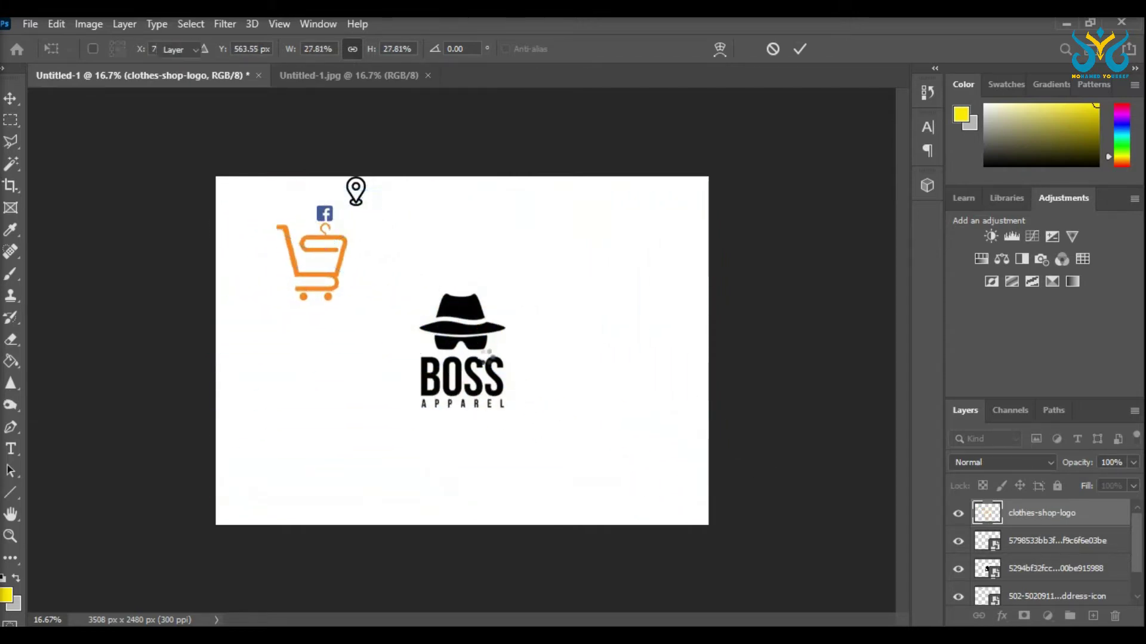
pyautogui.moveTo(463, 352); pyautogui.dragTo(595, 354)
pyautogui.press('Return')
pyautogui.moveTo(634, 526); pyautogui.dragTo(298, 202)
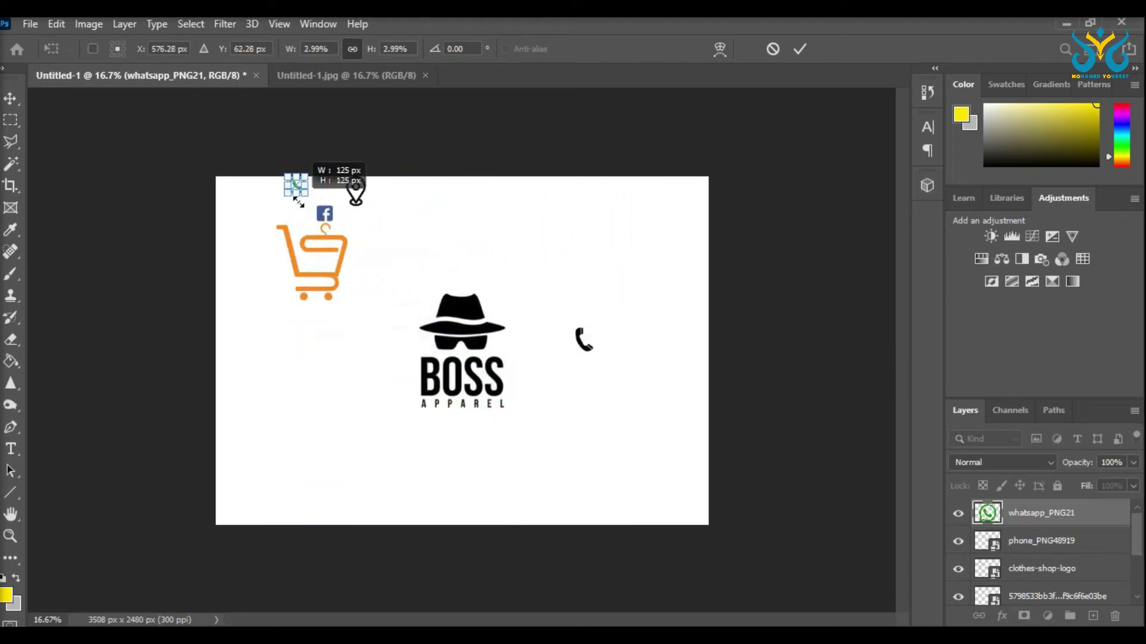
pyautogui.press('Return')
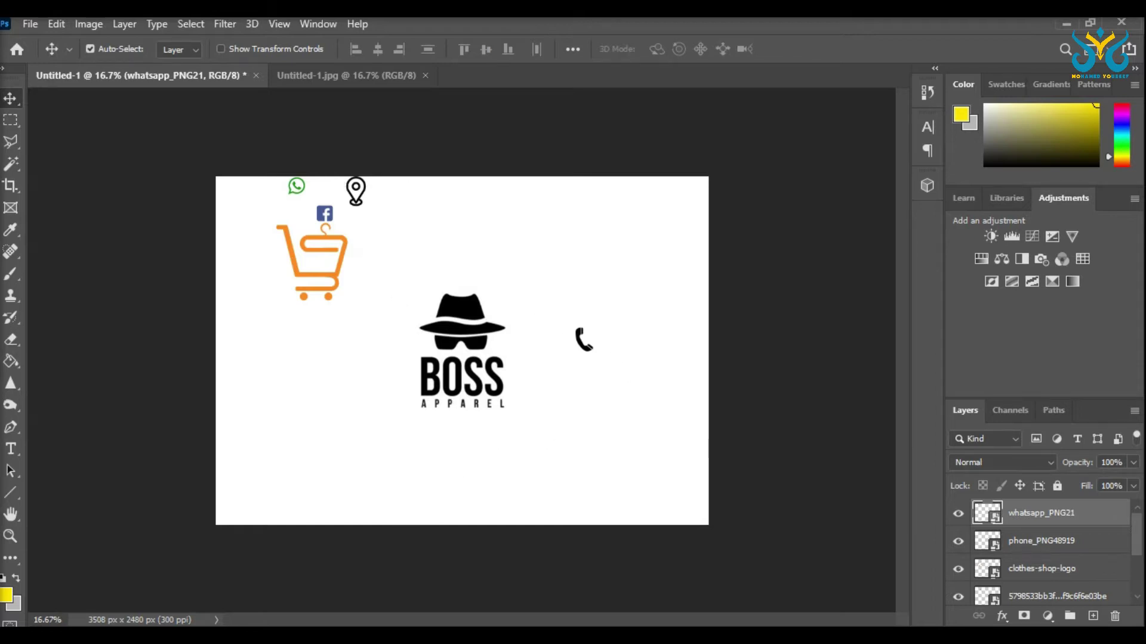
pyautogui.hotkey('alt', 'Tab')
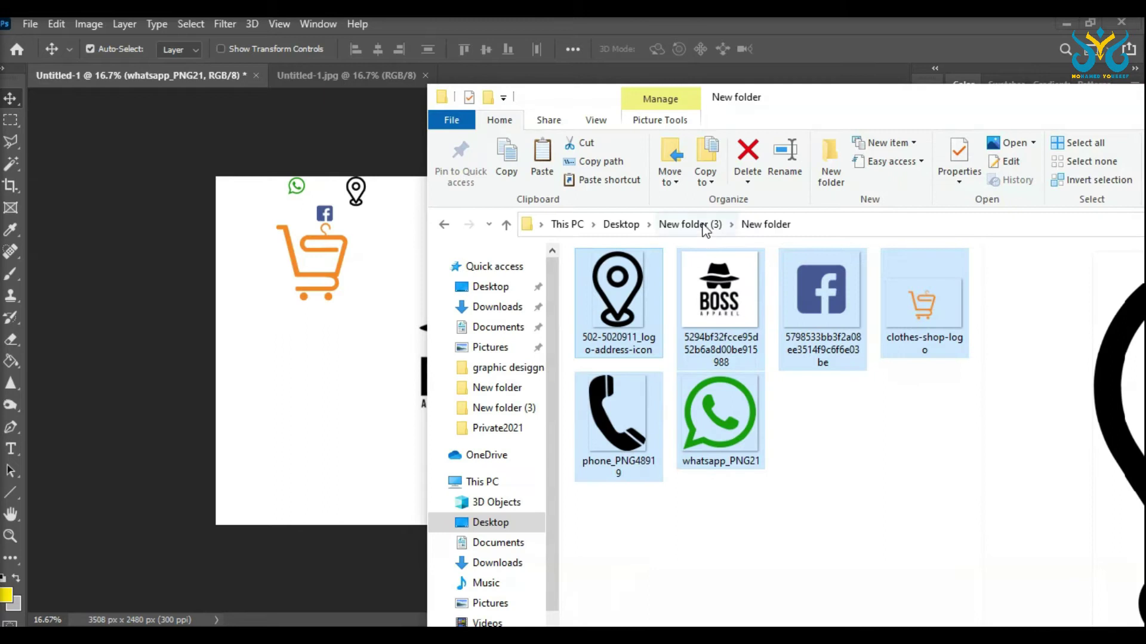
# Step: Move photo g from Downloads into New folder (3) > New folder and place it on the canvas
pyautogui.click(704, 225)
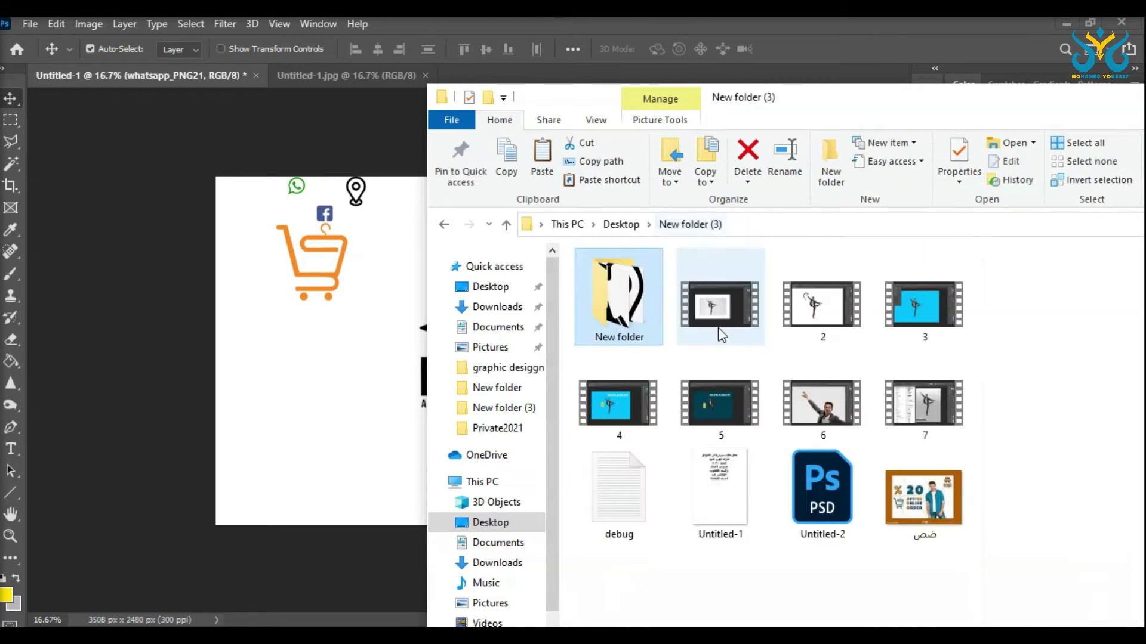
pyautogui.click(504, 307)
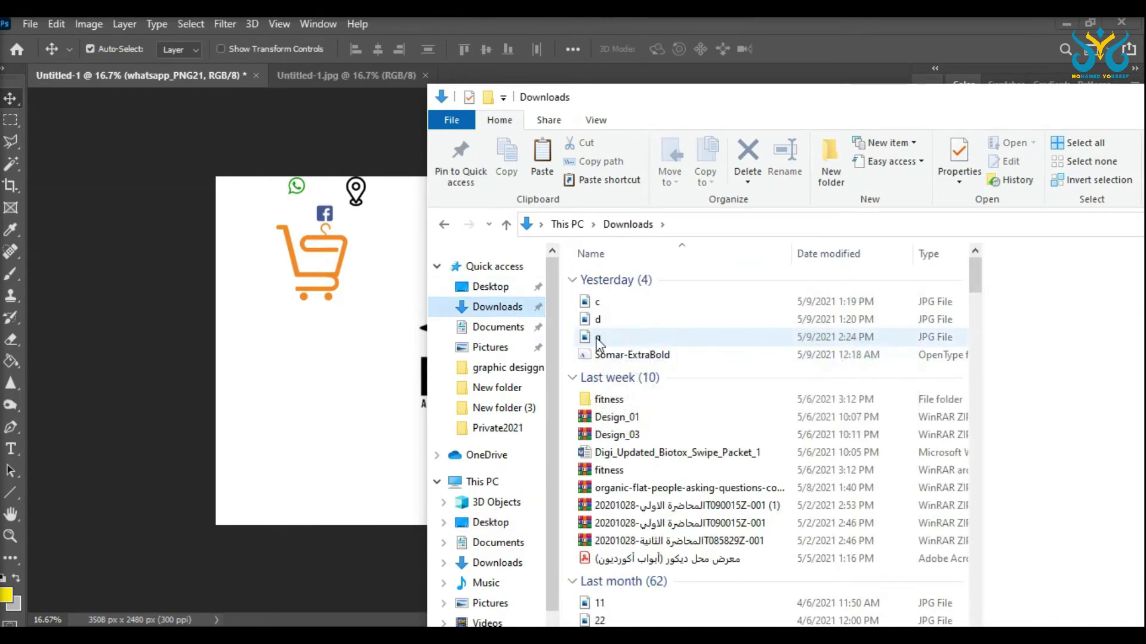
pyautogui.click(598, 338)
pyautogui.moveTo(841, 86); pyautogui.dragTo(1066, 152)
pyautogui.moveTo(835, 413); pyautogui.dragTo(740, 481)
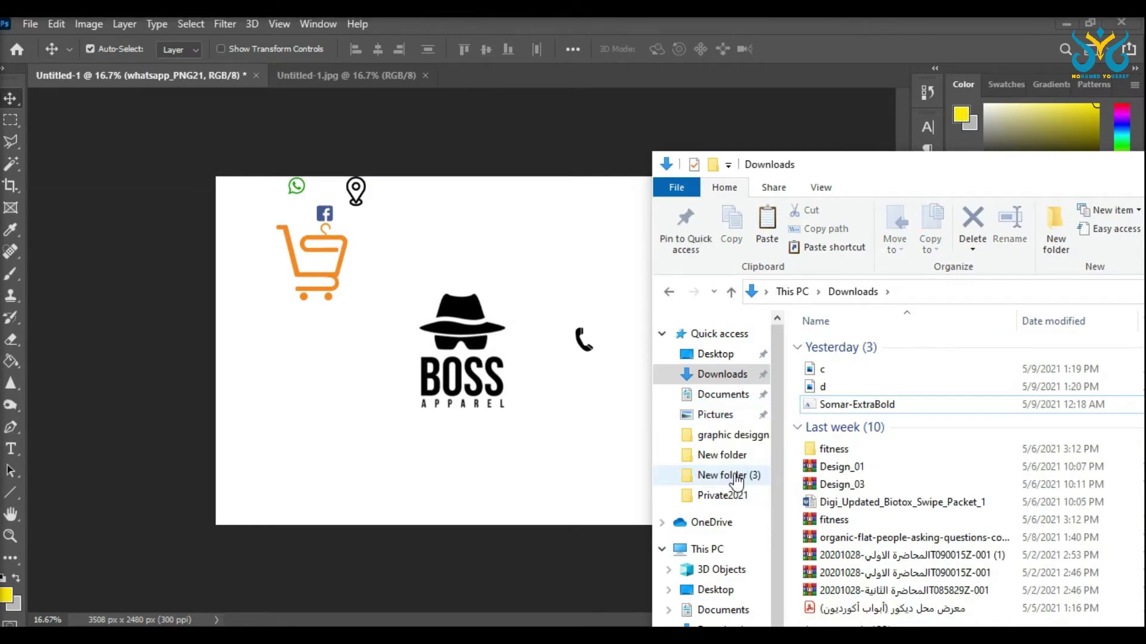
pyautogui.click(738, 479)
pyautogui.moveTo(946, 561); pyautogui.dragTo(847, 370)
pyautogui.doubleClick(846, 370)
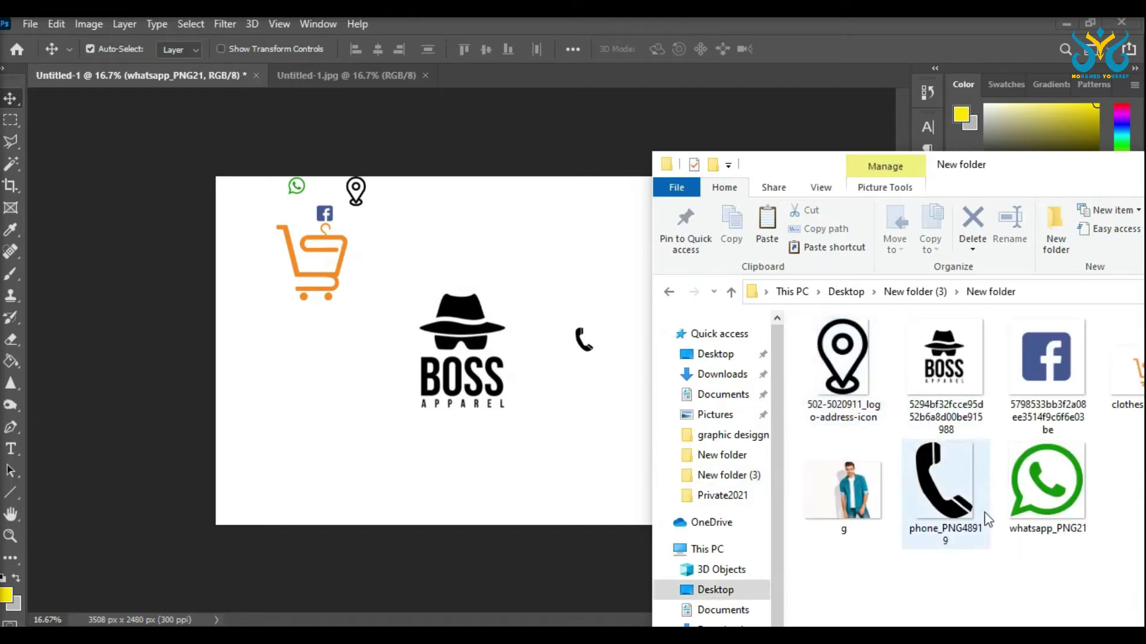
pyautogui.moveTo(846, 474); pyautogui.dragTo(550, 298)
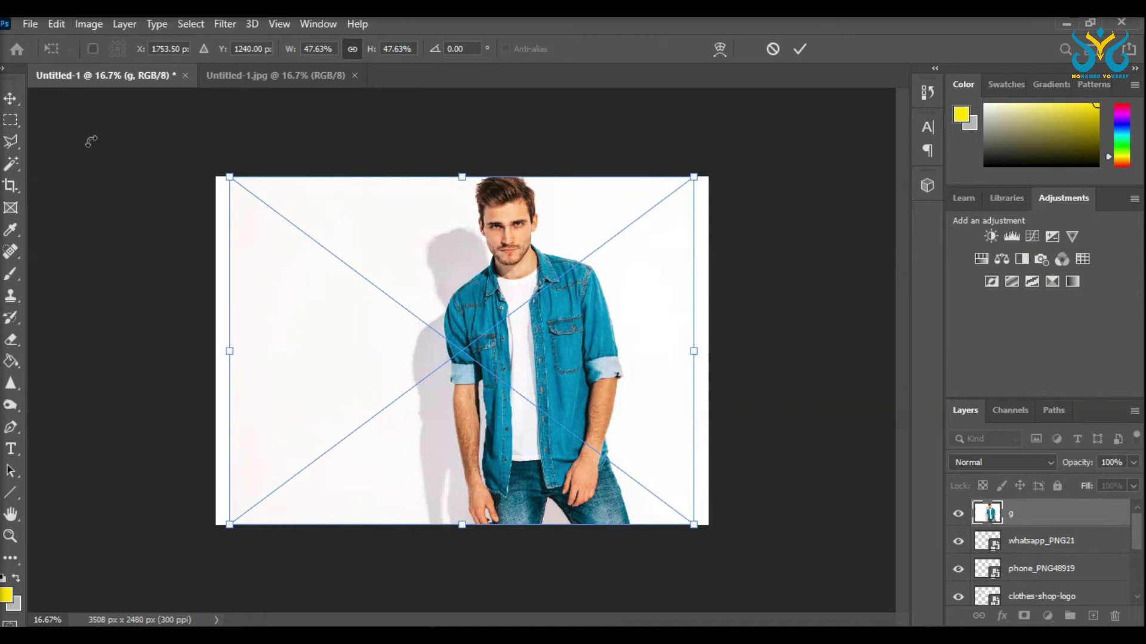
pyautogui.click(12, 118)
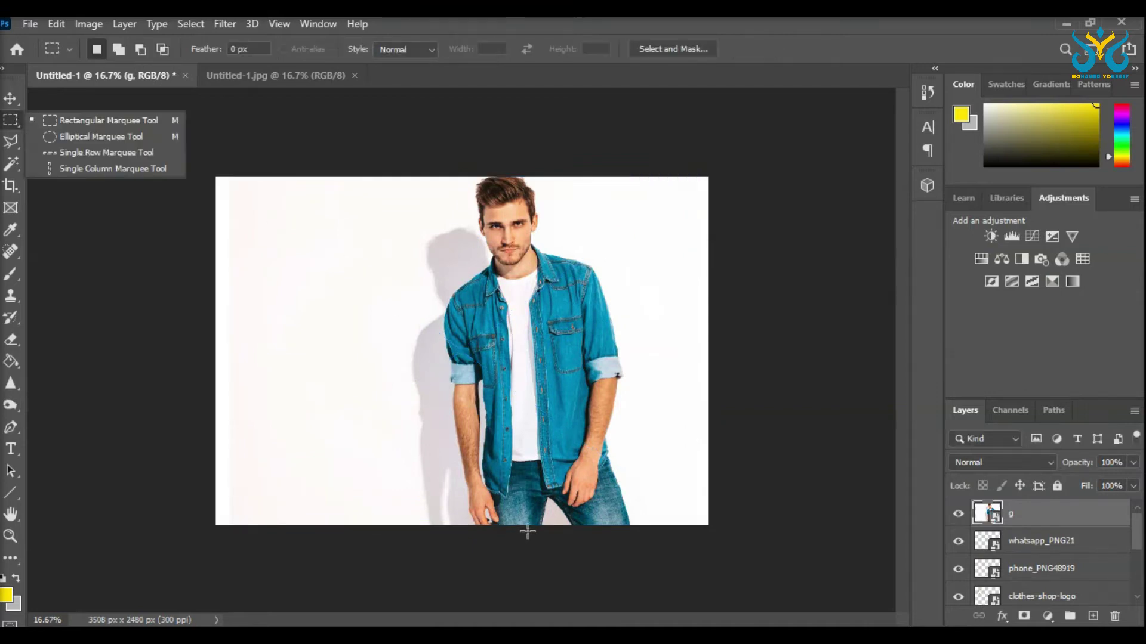
# Step: Rasterize layer g after the Magic Wand delete fails on the smart object
pyautogui.click(296, 240)
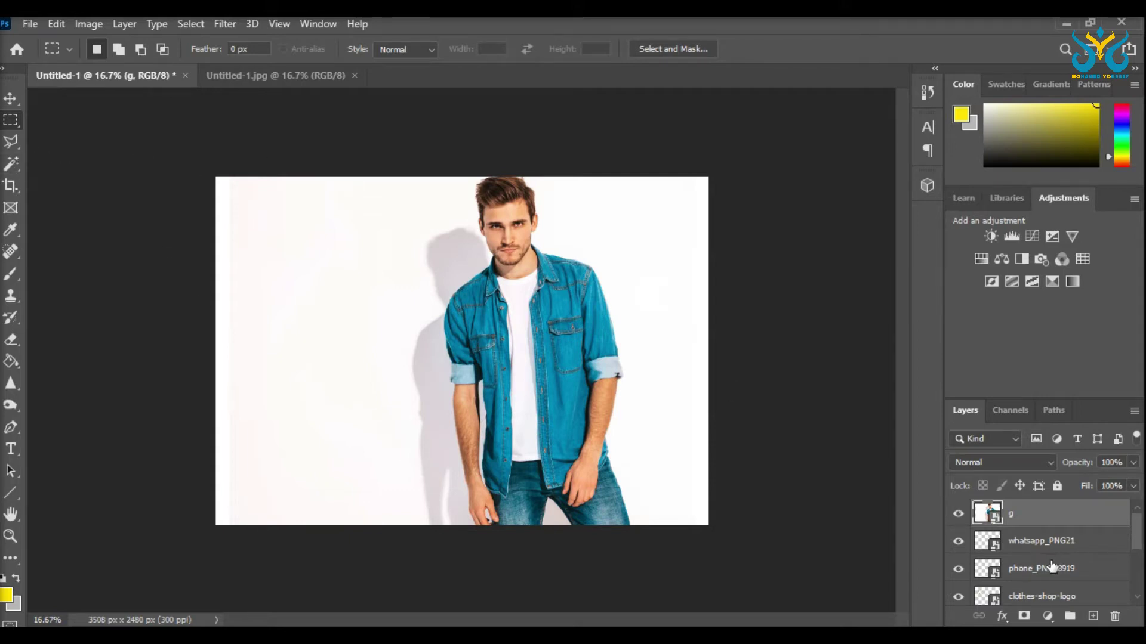
pyautogui.click(12, 164)
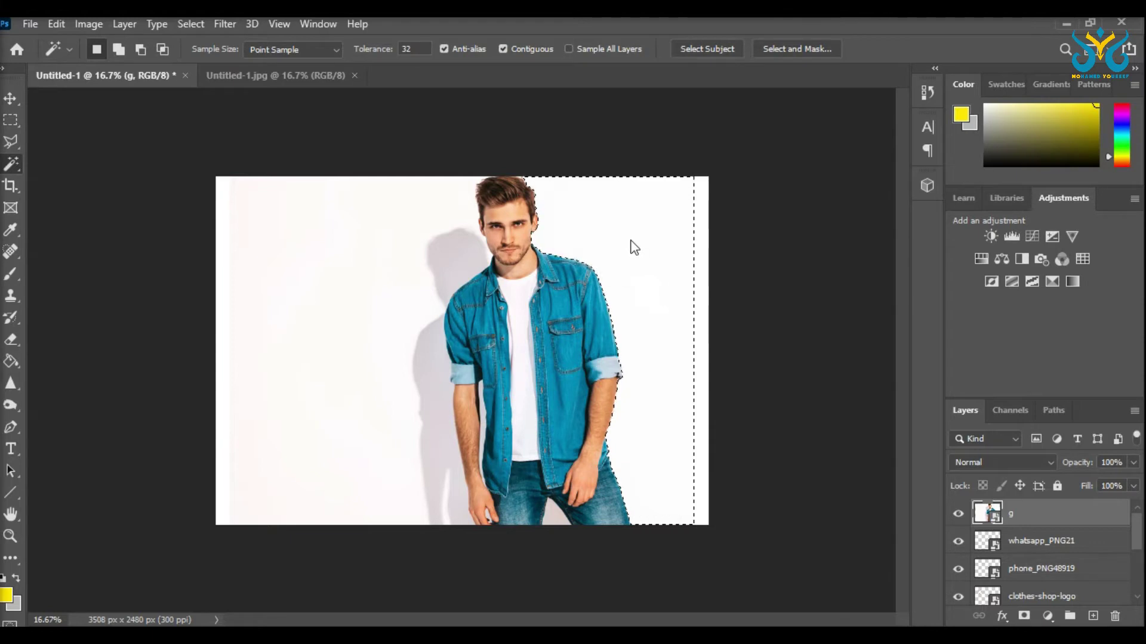
pyautogui.press('Delete')
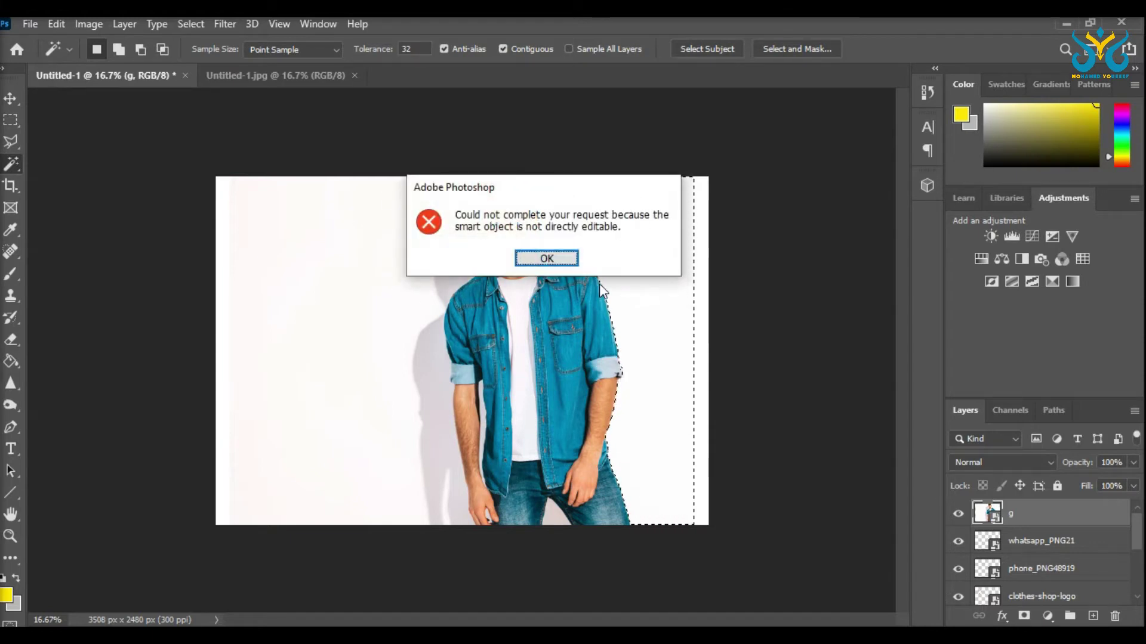
pyautogui.click(561, 261)
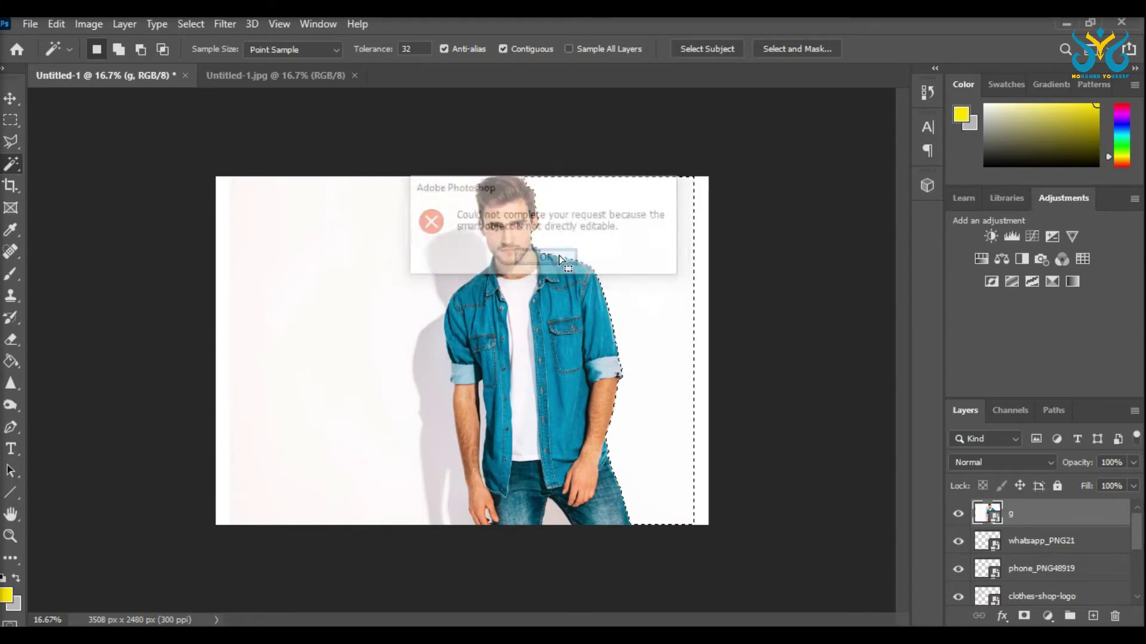
pyautogui.rightClick(1013, 517)
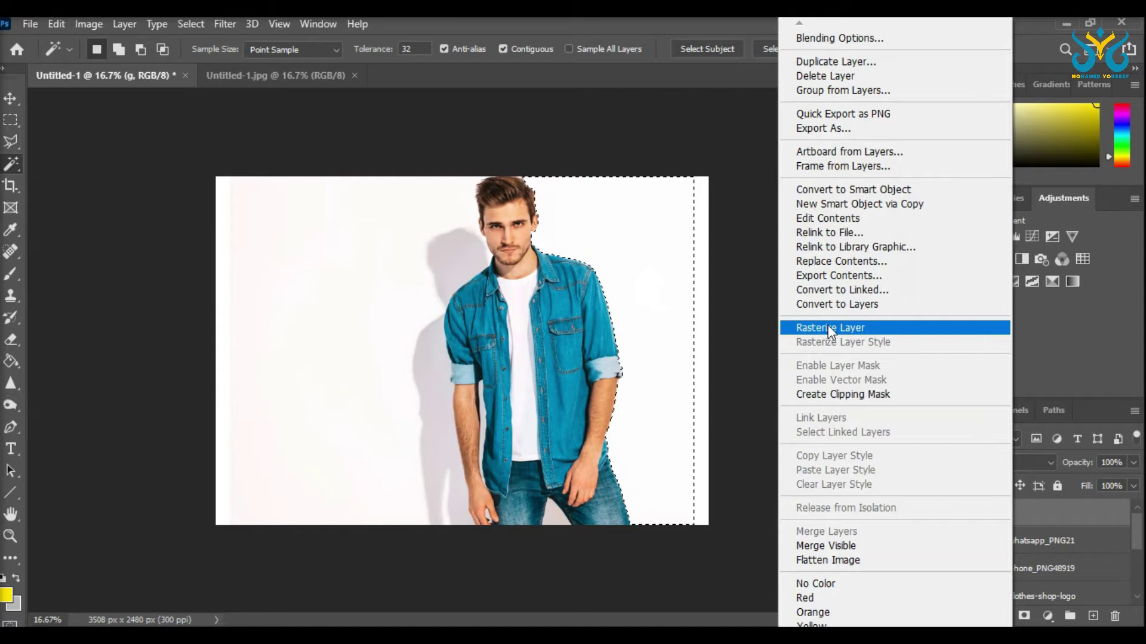
pyautogui.click(846, 329)
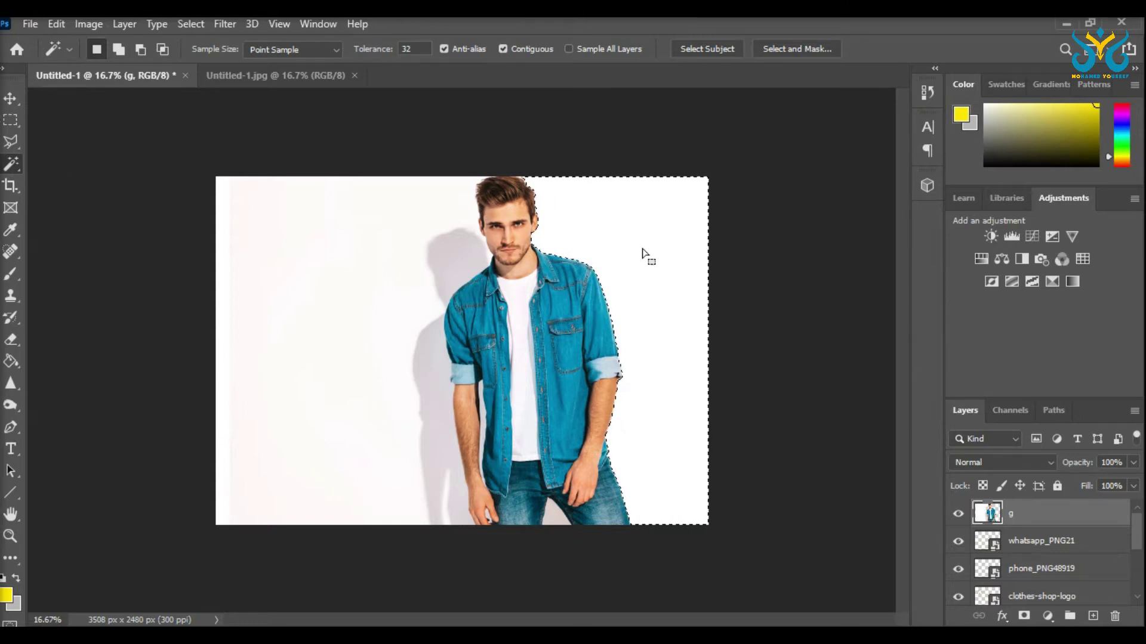
# Step: Delete the plain background and the man's shadow with Magic Wand selections
pyautogui.click(412, 232)
pyautogui.press('Delete')
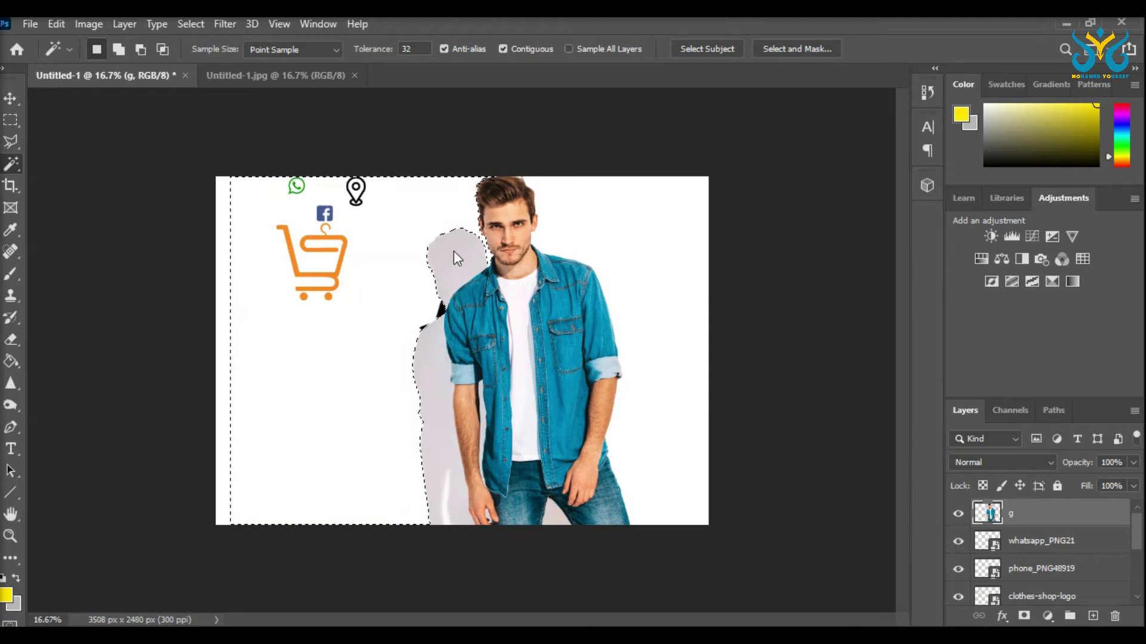
pyautogui.click(453, 251)
pyautogui.press('Delete')
pyautogui.click(439, 369)
pyautogui.press('Delete')
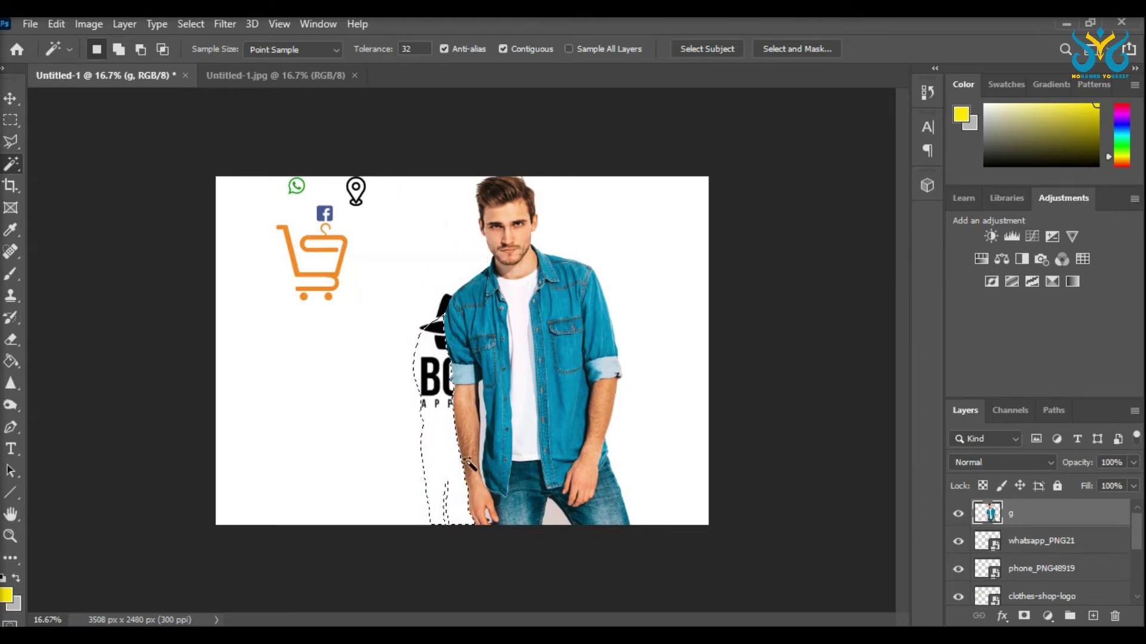
# Step: Select the leftover shadow slivers and the white gaps between the legs and fingers
pyautogui.click(444, 505)
pyautogui.click(555, 513)
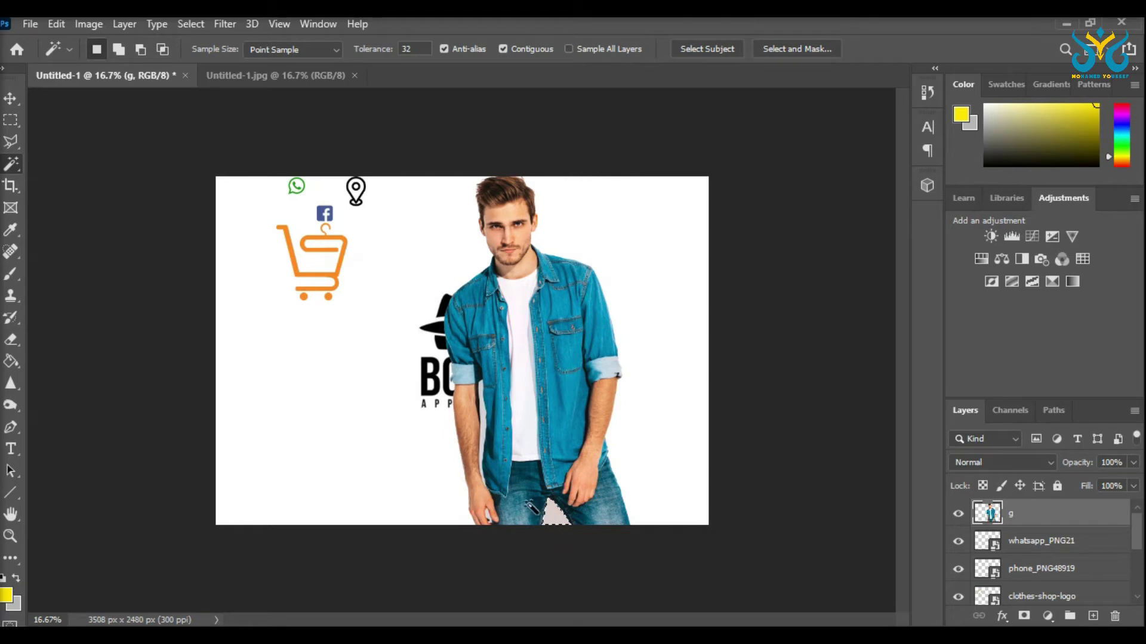
pyautogui.click(483, 417)
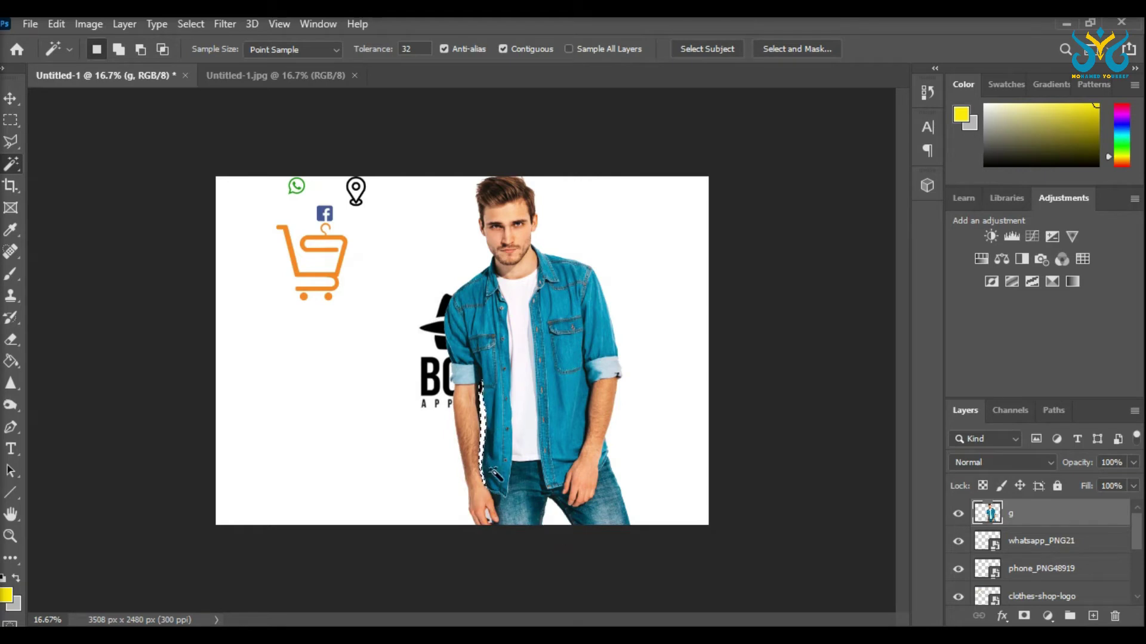
pyautogui.scroll(2, 442, 563)
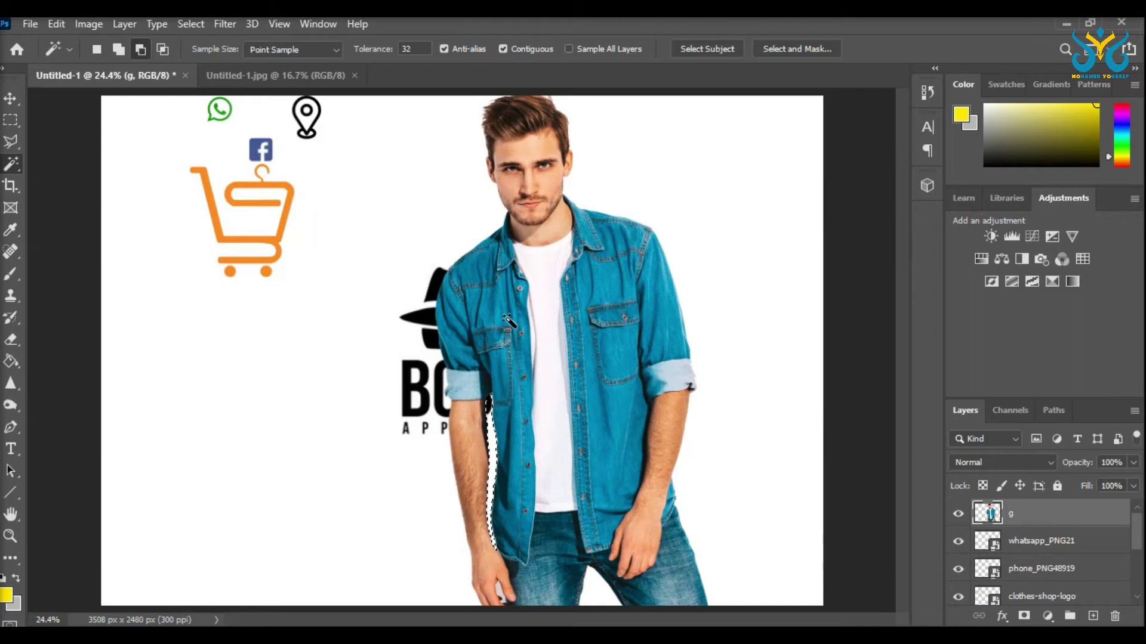
pyautogui.scroll(5, 497, 594)
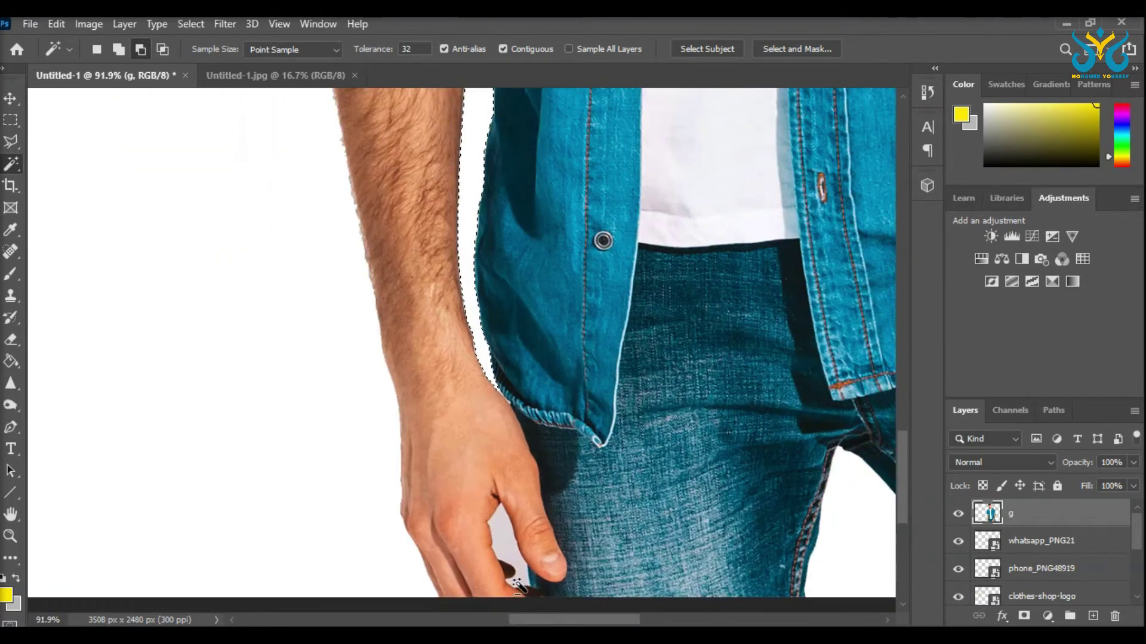
pyautogui.click(508, 542)
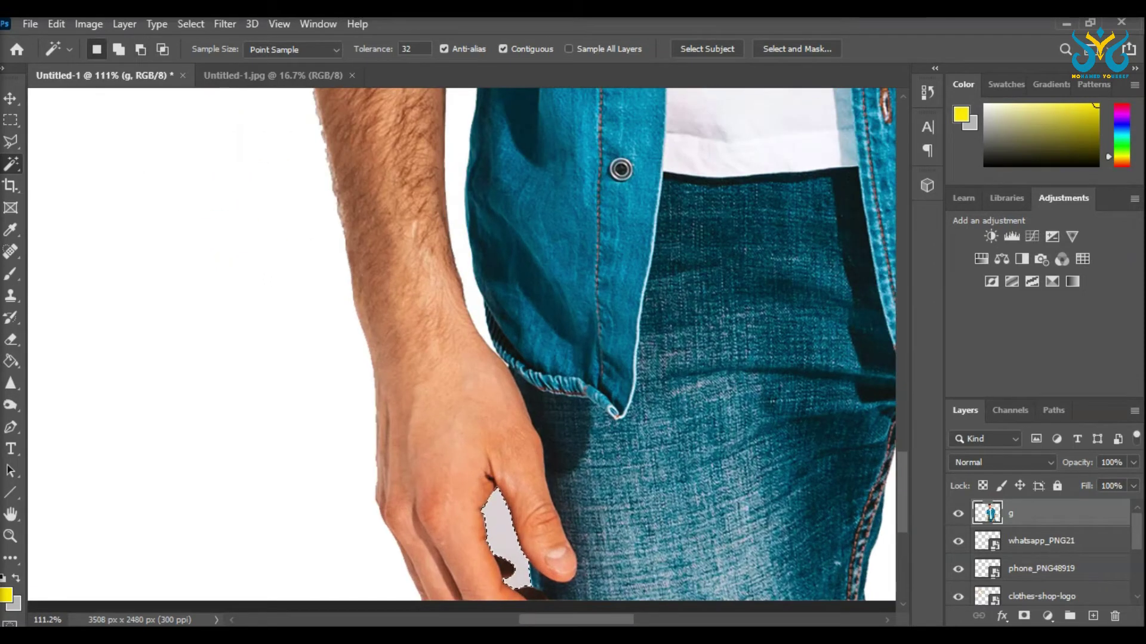
pyautogui.scroll(-5, 573, 325)
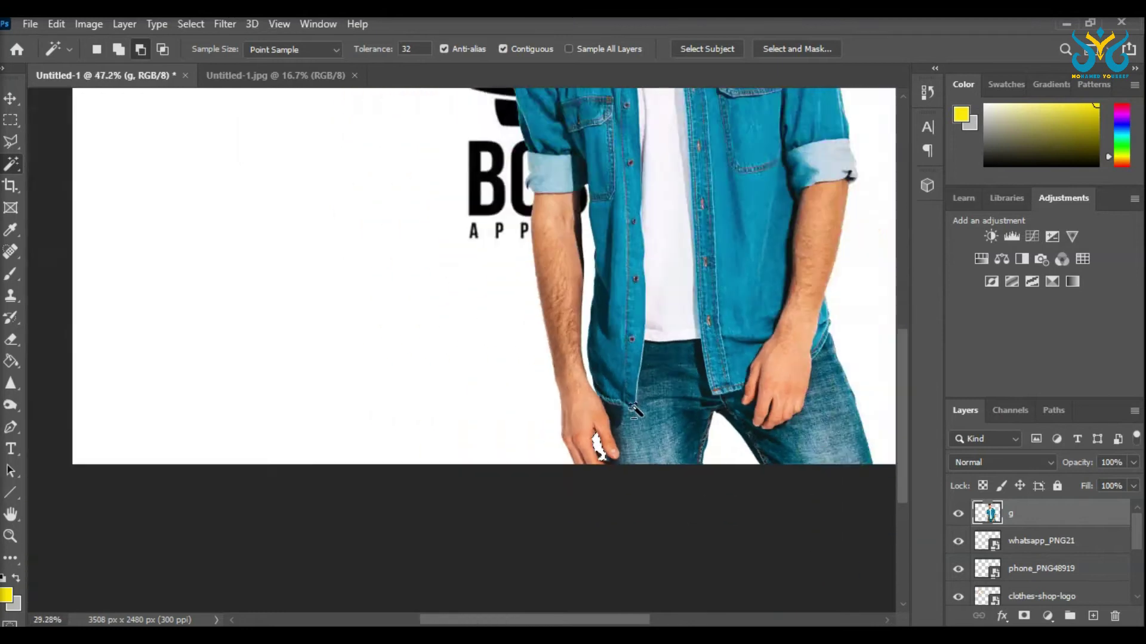
pyautogui.click(9, 97)
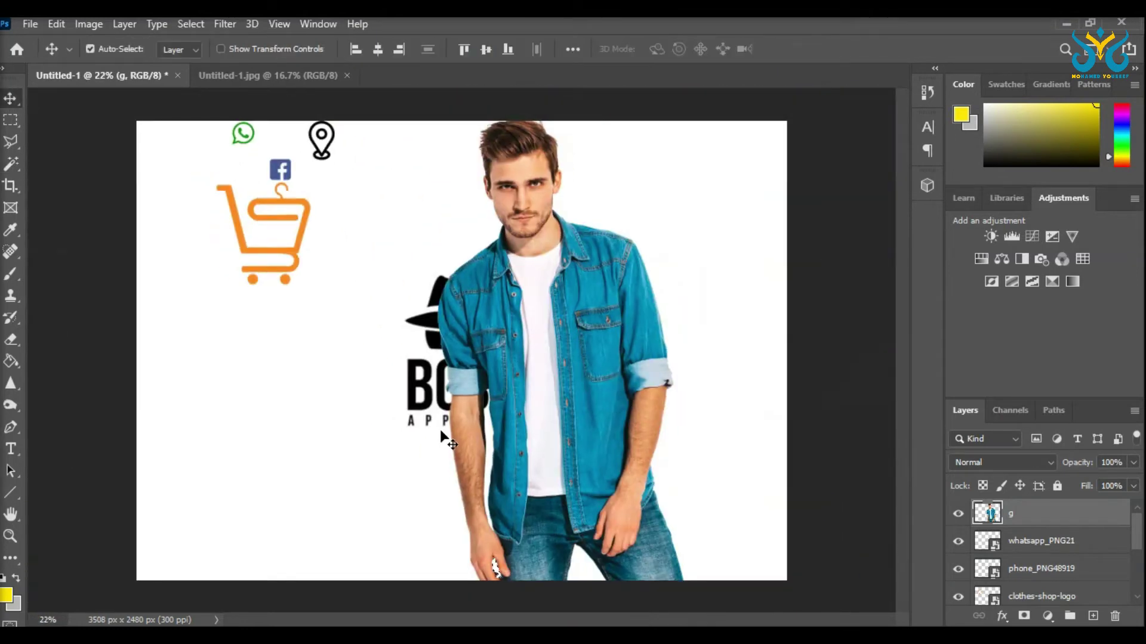
pyautogui.click(12, 123)
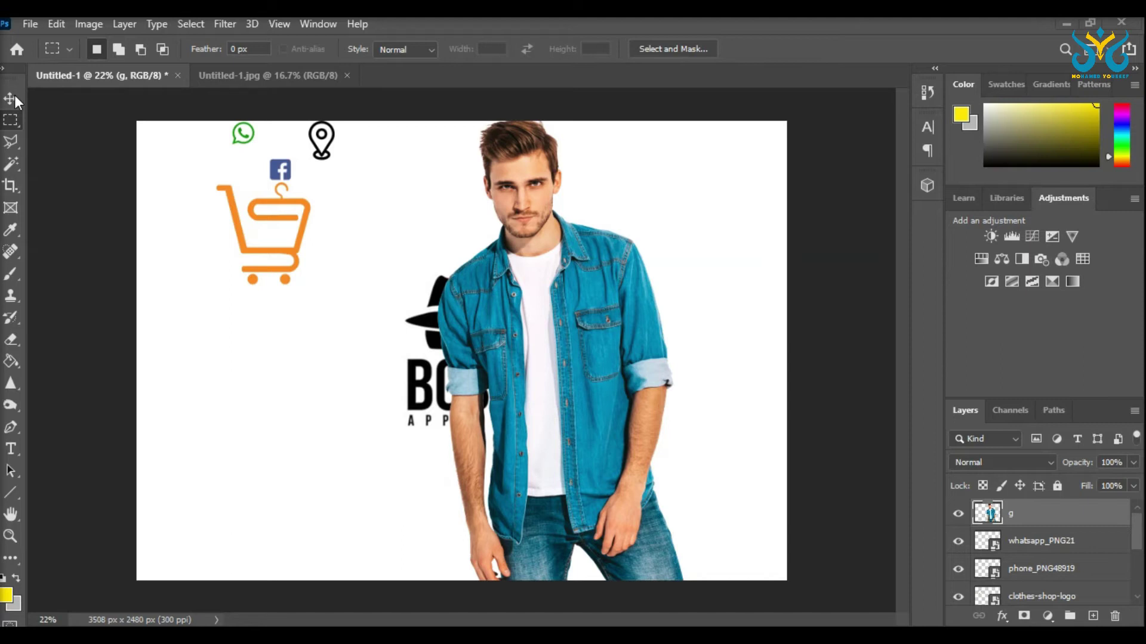
# Step: Scale the man to about 60.75% and move him just right of the BOSS logo
pyautogui.click(10, 99)
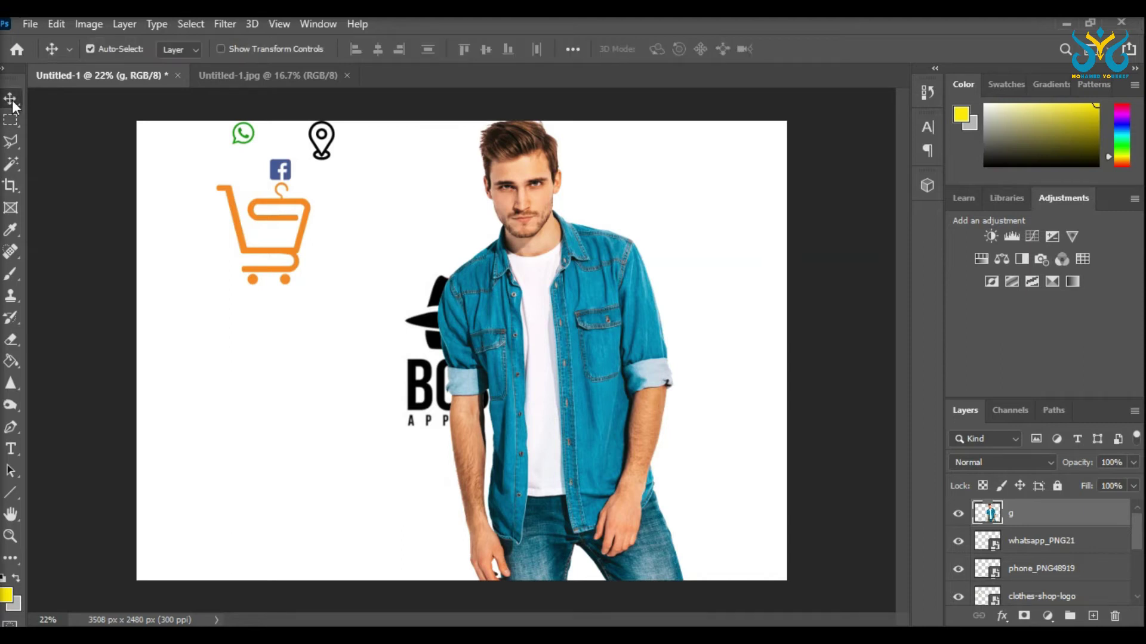
pyautogui.moveTo(532, 328); pyautogui.dragTo(583, 332)
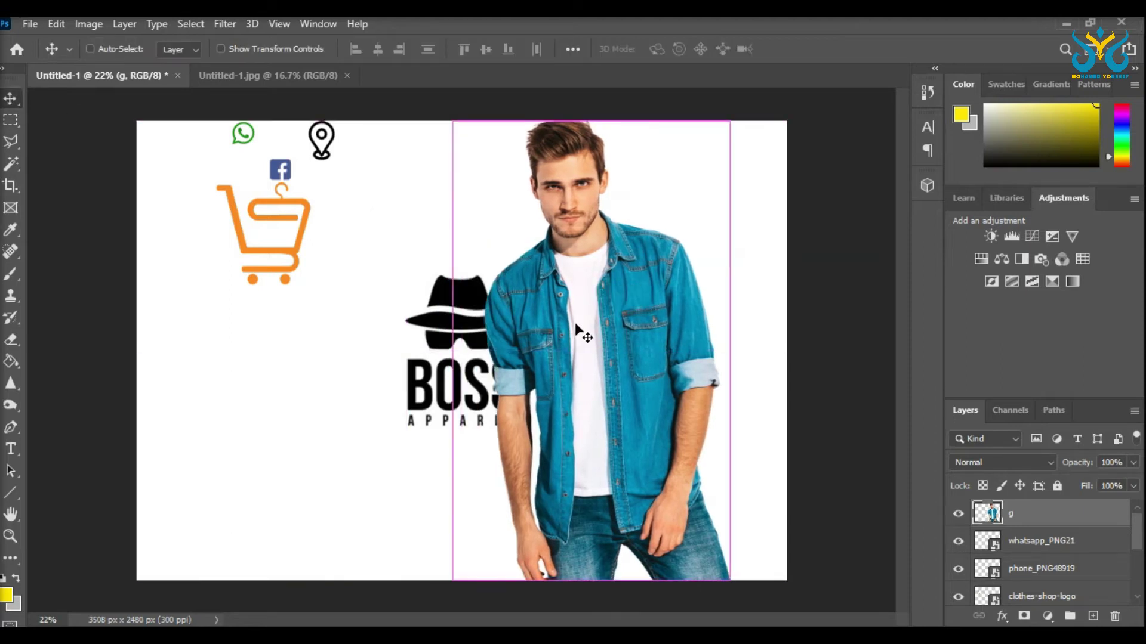
pyautogui.hotkey('ctrl', 't')
pyautogui.moveTo(735, 116); pyautogui.dragTo(573, 302)
pyautogui.moveTo(535, 435); pyautogui.dragTo(543, 320)
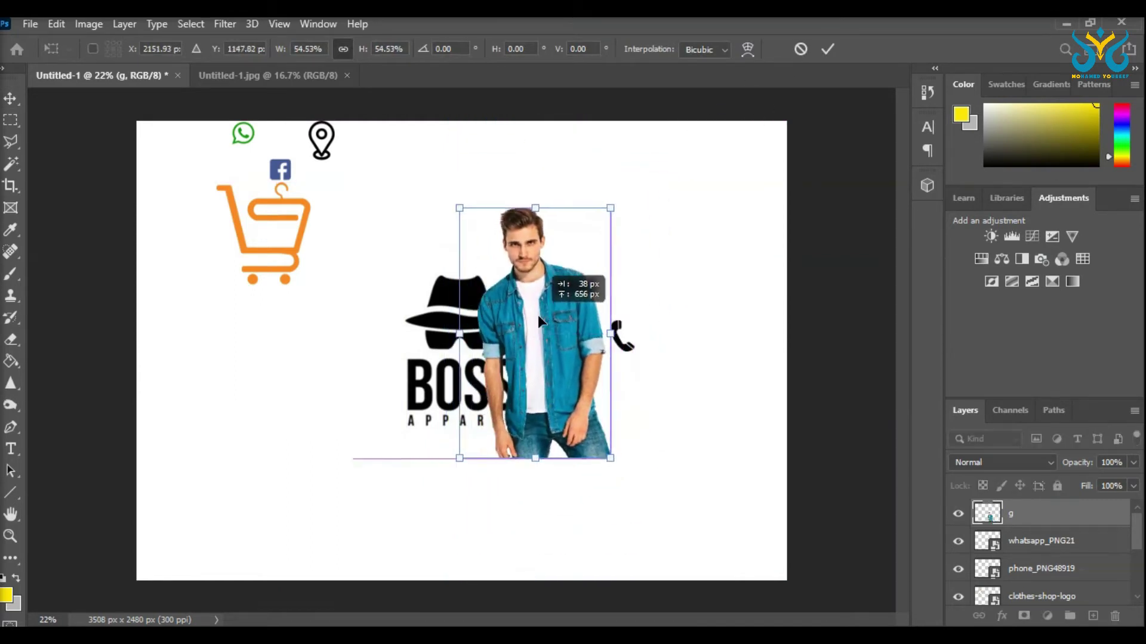
pyautogui.moveTo(612, 460); pyautogui.dragTo(632, 491)
pyautogui.moveTo(550, 401); pyautogui.dragTo(589, 388)
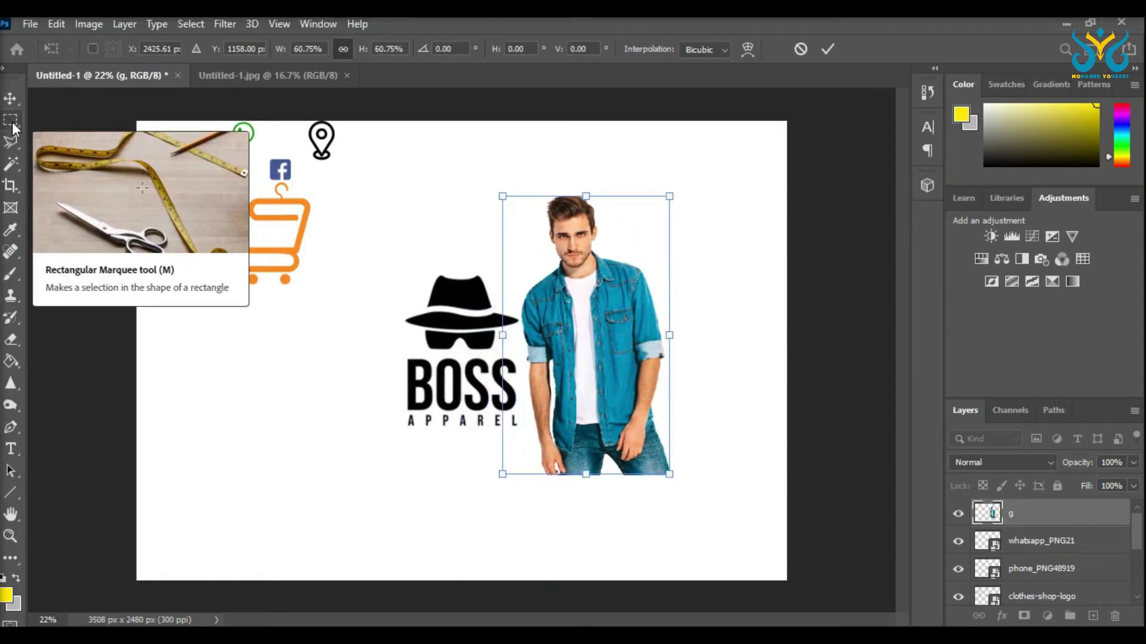
pyautogui.click(13, 123)
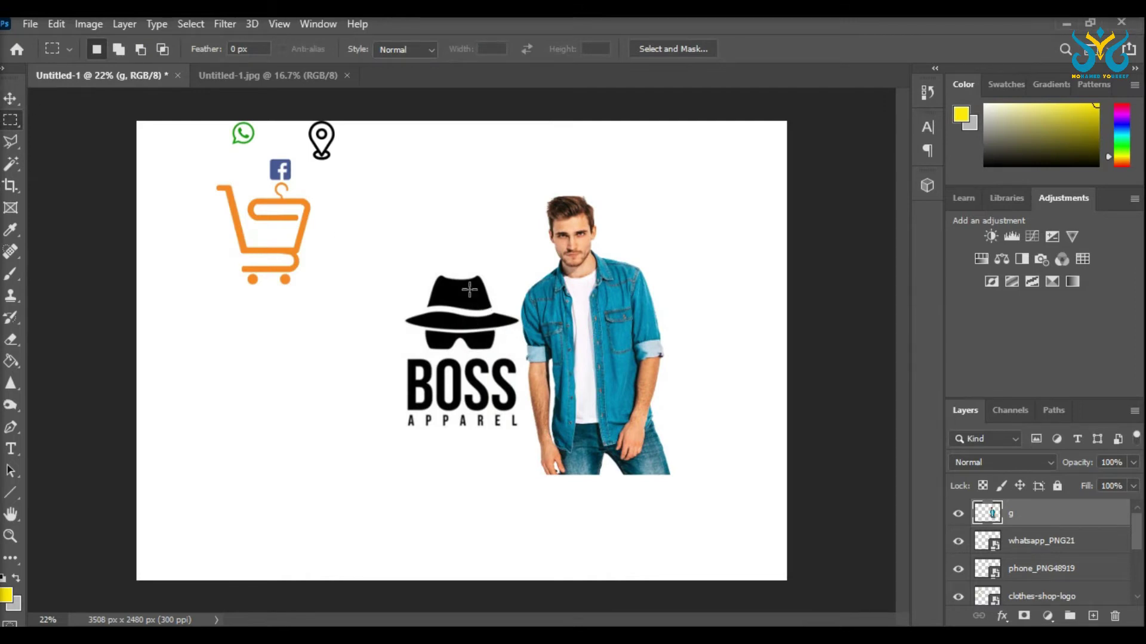
# Step: Move the BOSS logo left and up, and hide the white Background layer
pyautogui.click(11, 98)
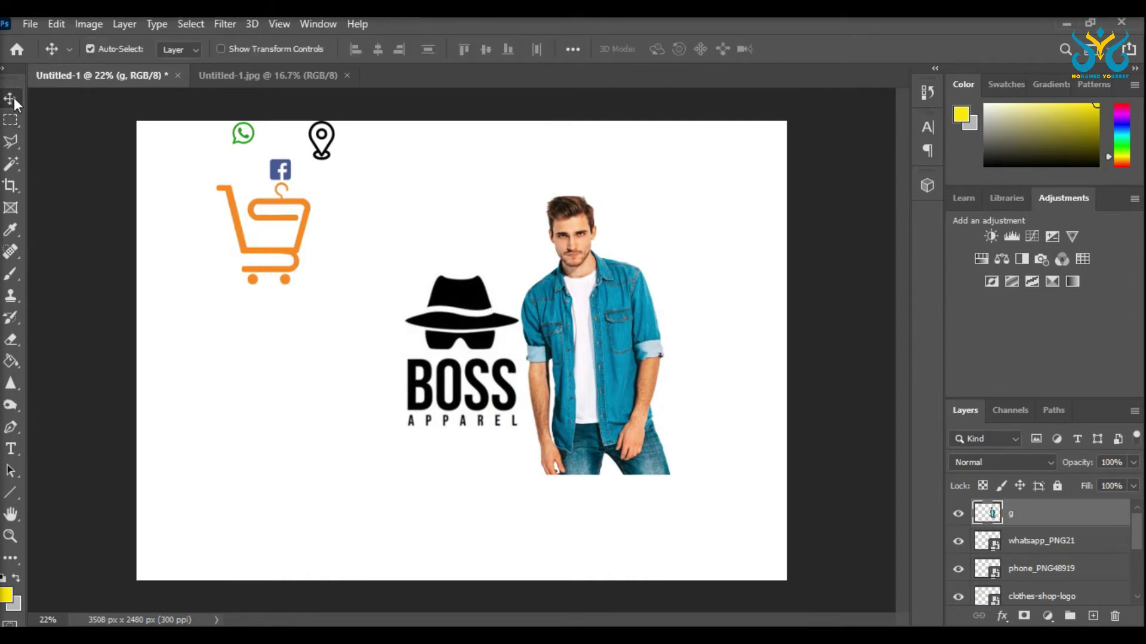
pyautogui.moveTo(460, 303); pyautogui.dragTo(427, 296)
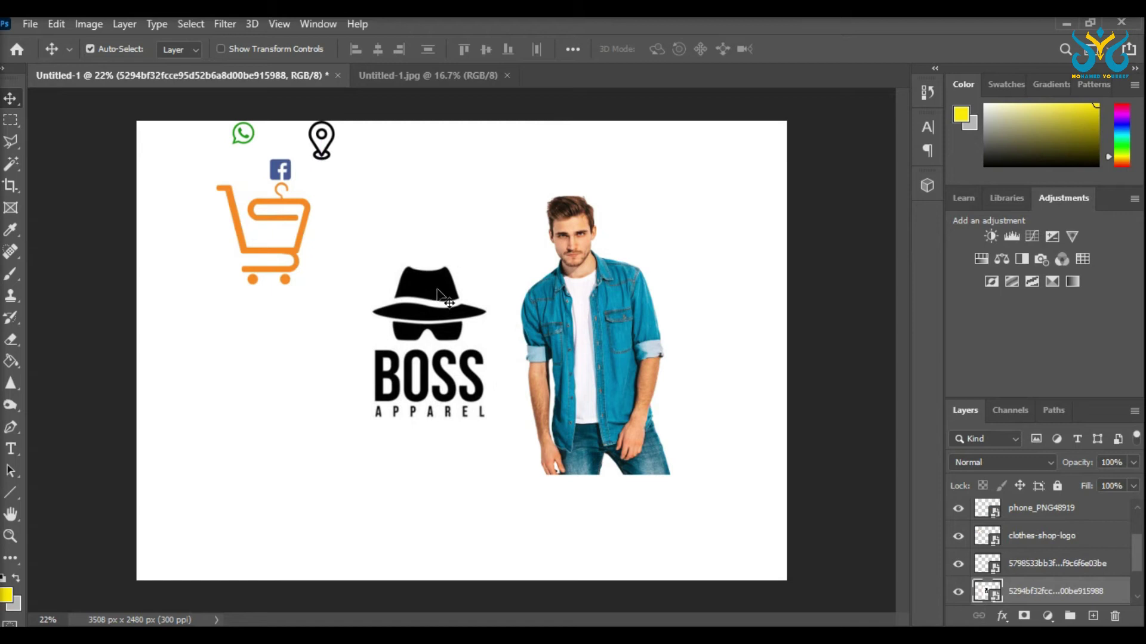
pyautogui.scroll(4, 414, 388)
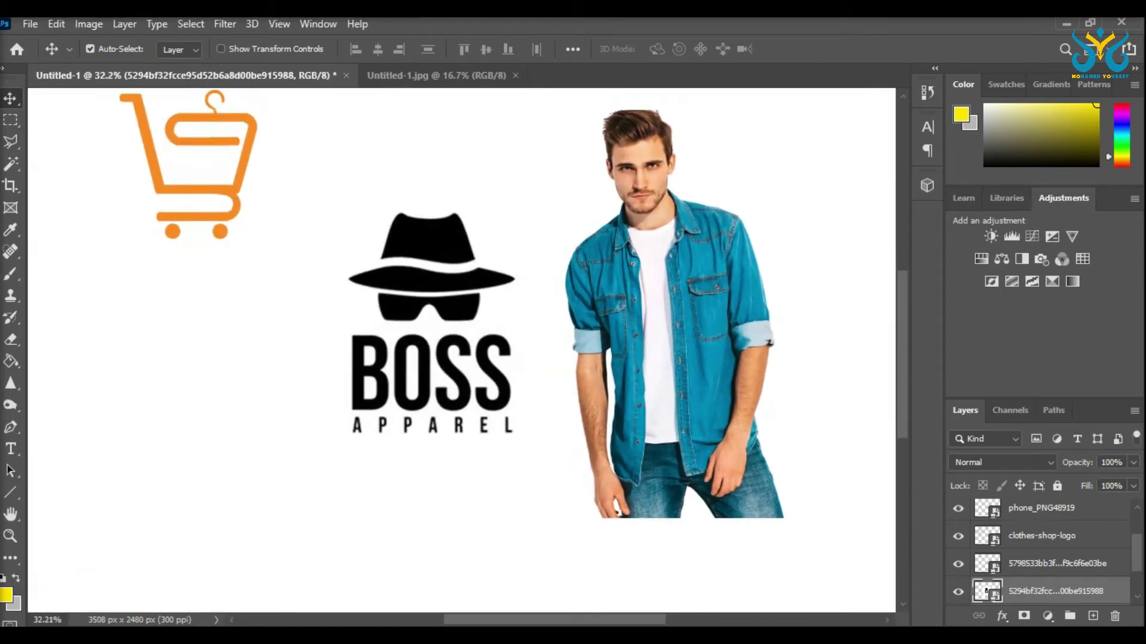
pyautogui.scroll(-2, 983, 575)
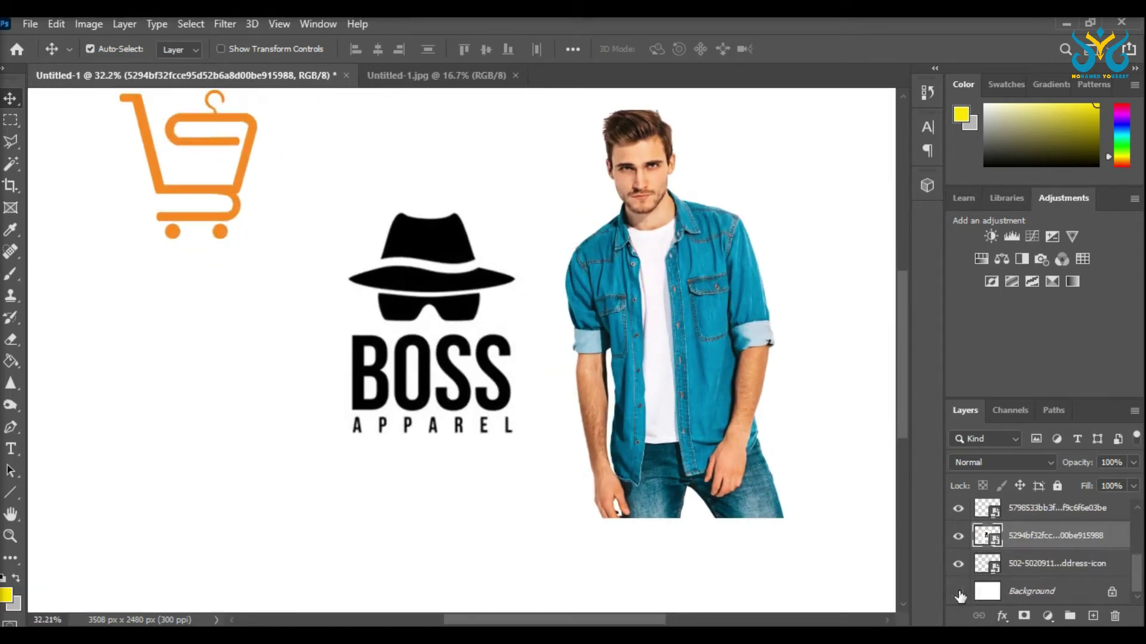
pyautogui.click(959, 592)
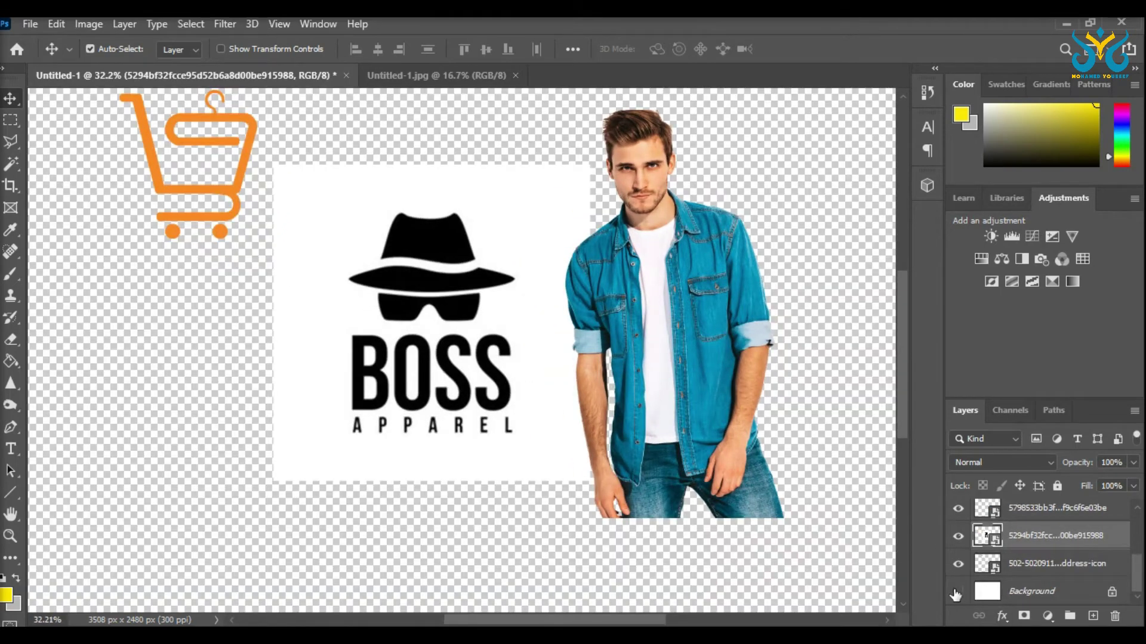
# Step: Select the logo's white background with the Magic Wand
pyautogui.click(12, 164)
pyautogui.click(529, 206)
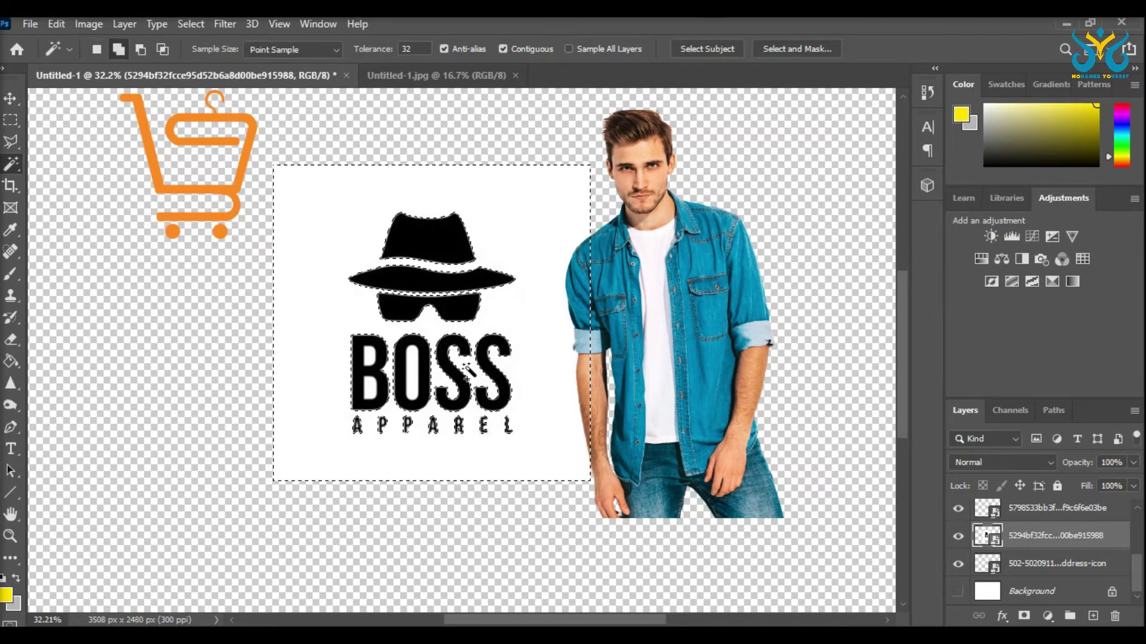
pyautogui.hotkey('ctrl', 'd')
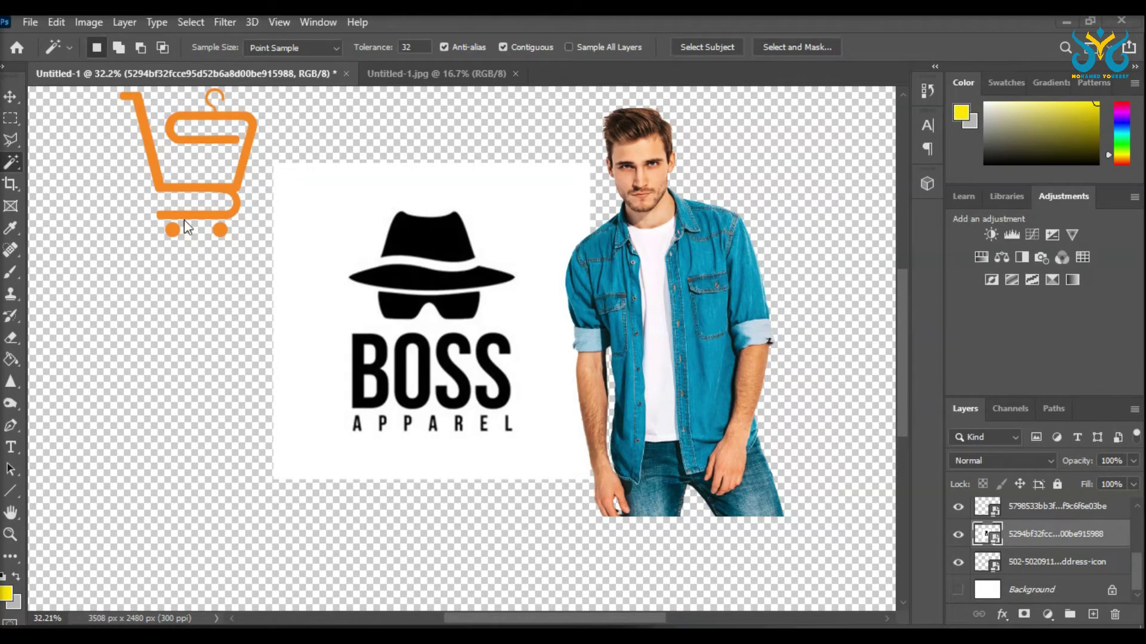
pyautogui.click(334, 263)
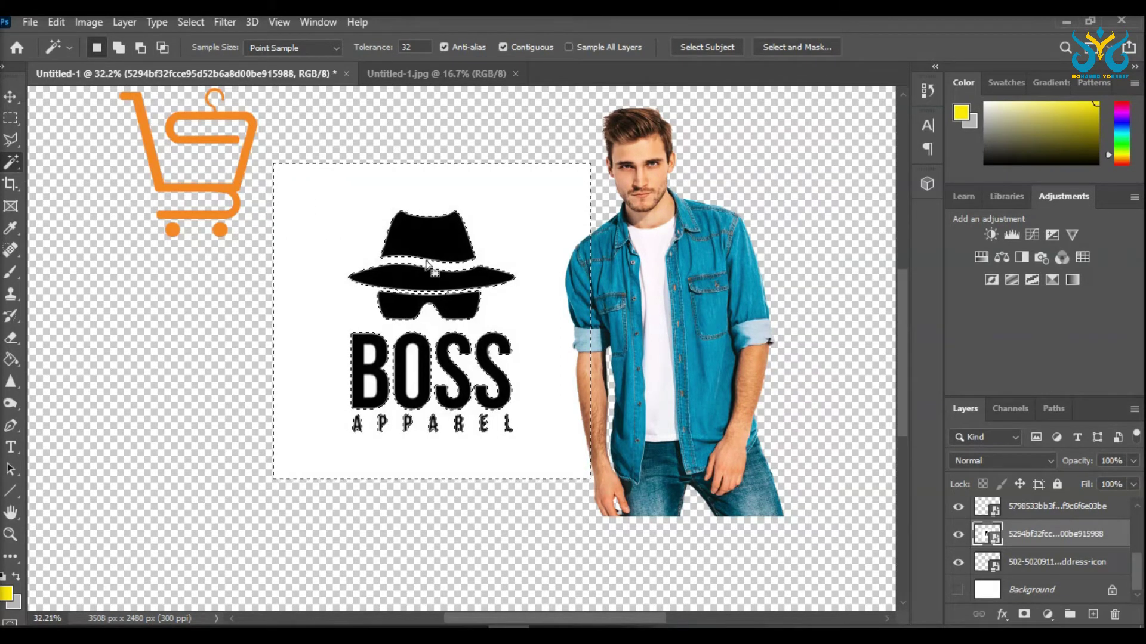
pyautogui.press('shift')
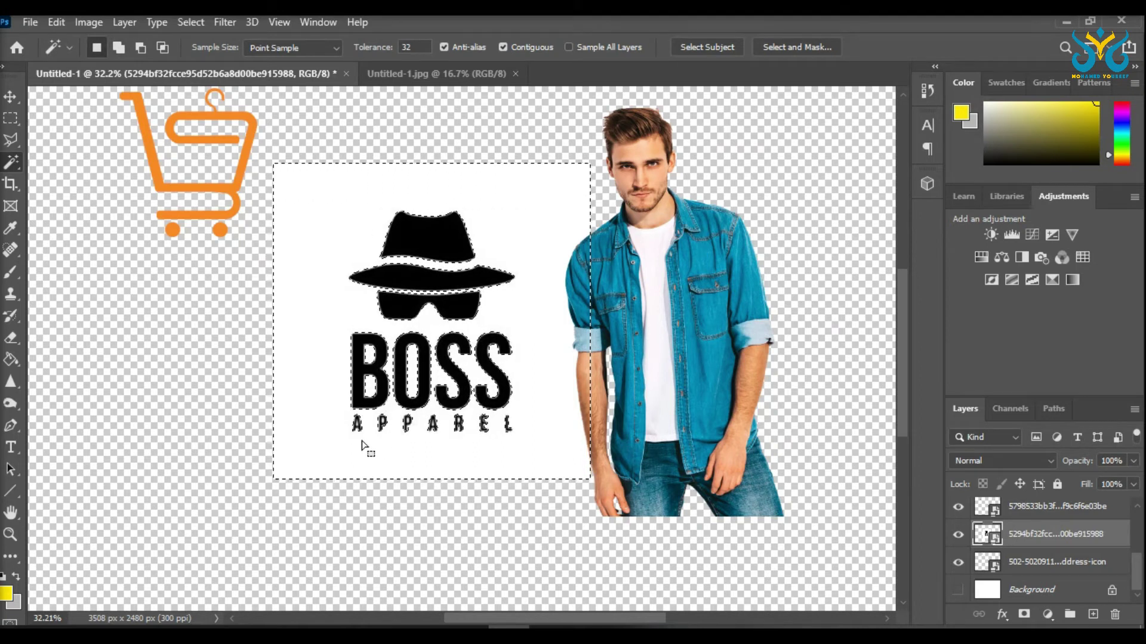
# Step: Add the insides of the P, A and R in APPAREL to the selection, then delete
pyautogui.scroll(1, 366, 453)
pyautogui.hscroll(-2, 361, 459)
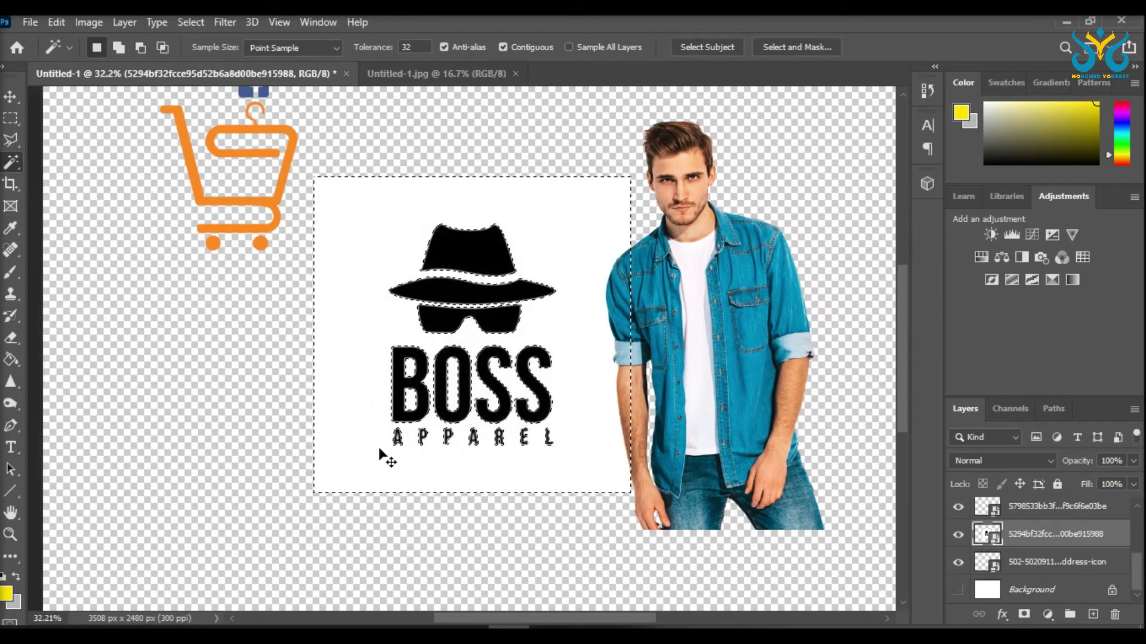
pyautogui.scroll(5, 368, 447)
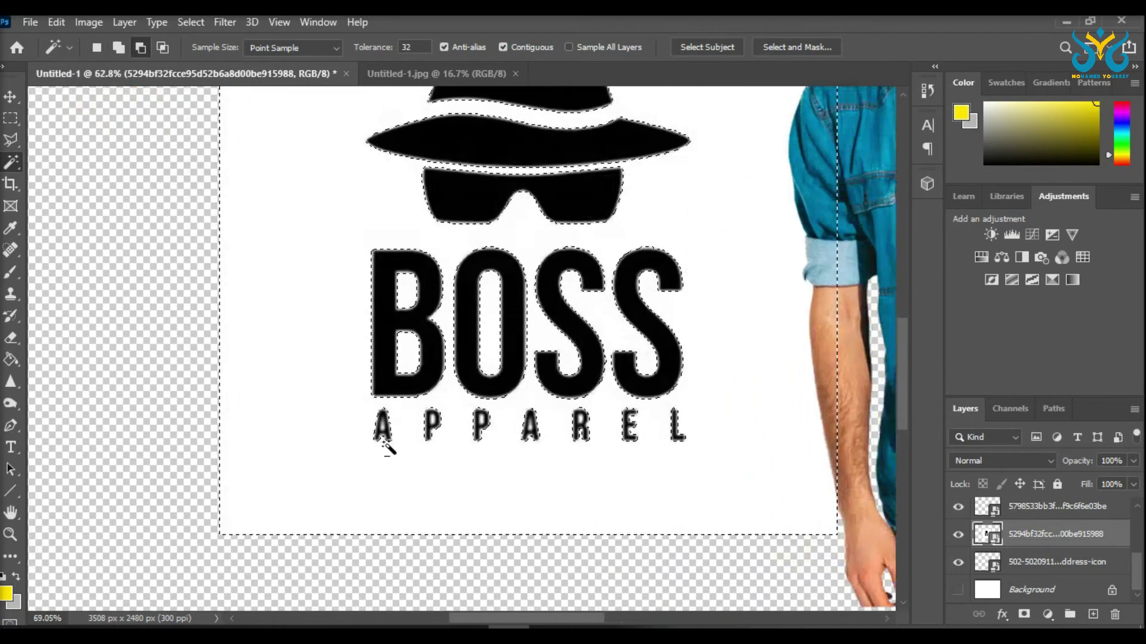
pyautogui.press('shift')
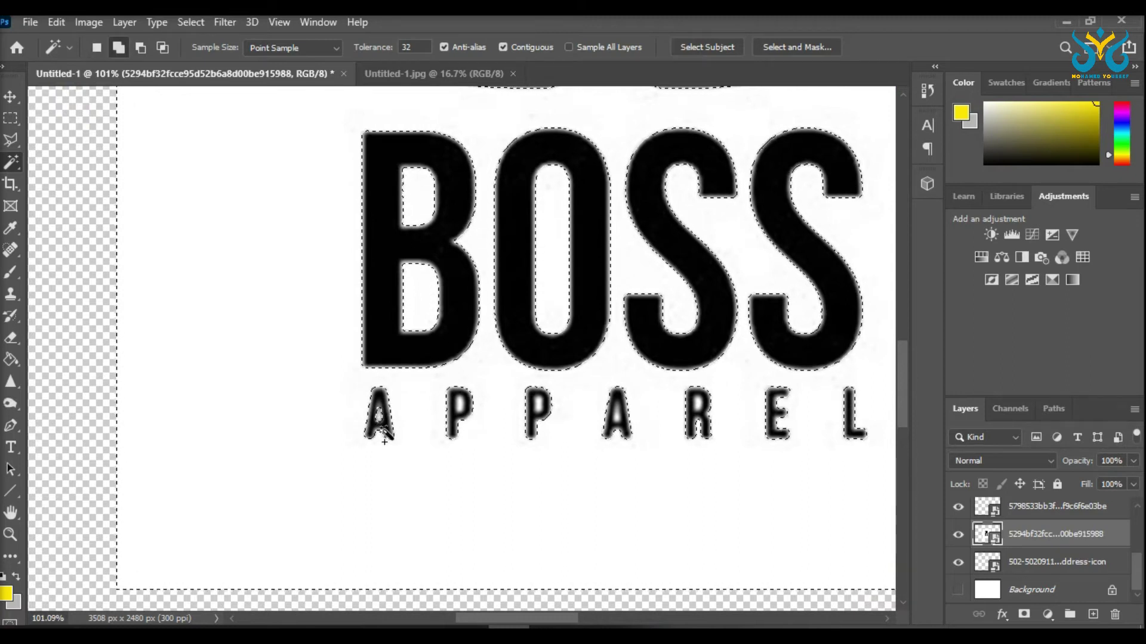
pyautogui.keyDown('shift'); pyautogui.click(456, 409); pyautogui.keyUp('shift')
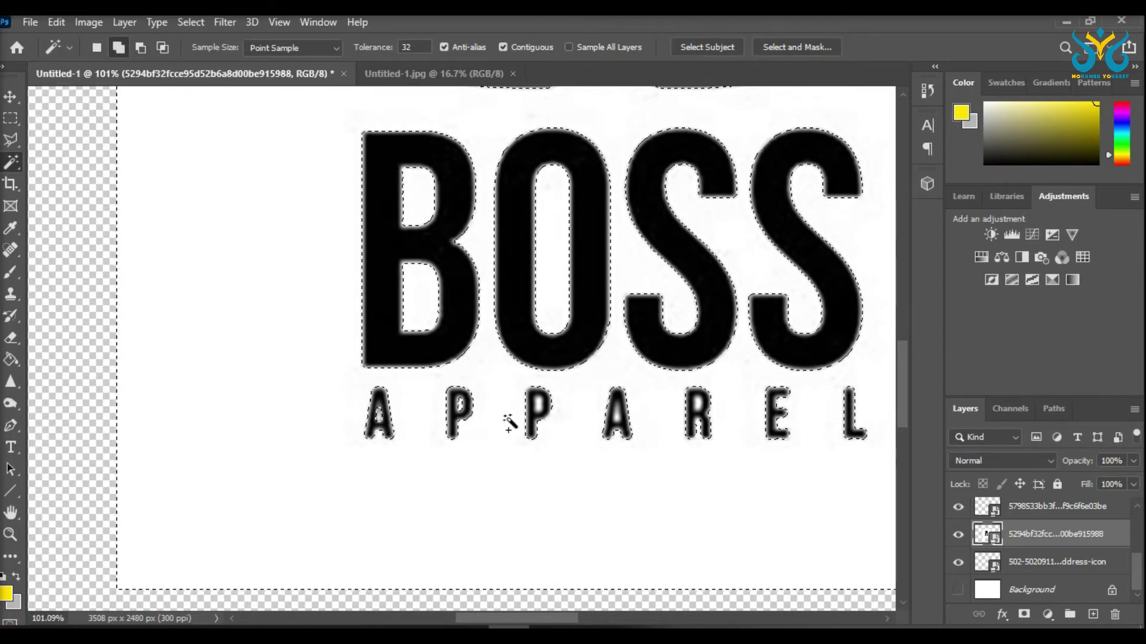
pyautogui.keyDown('shift'); pyautogui.click(618, 413); pyautogui.keyUp('shift')
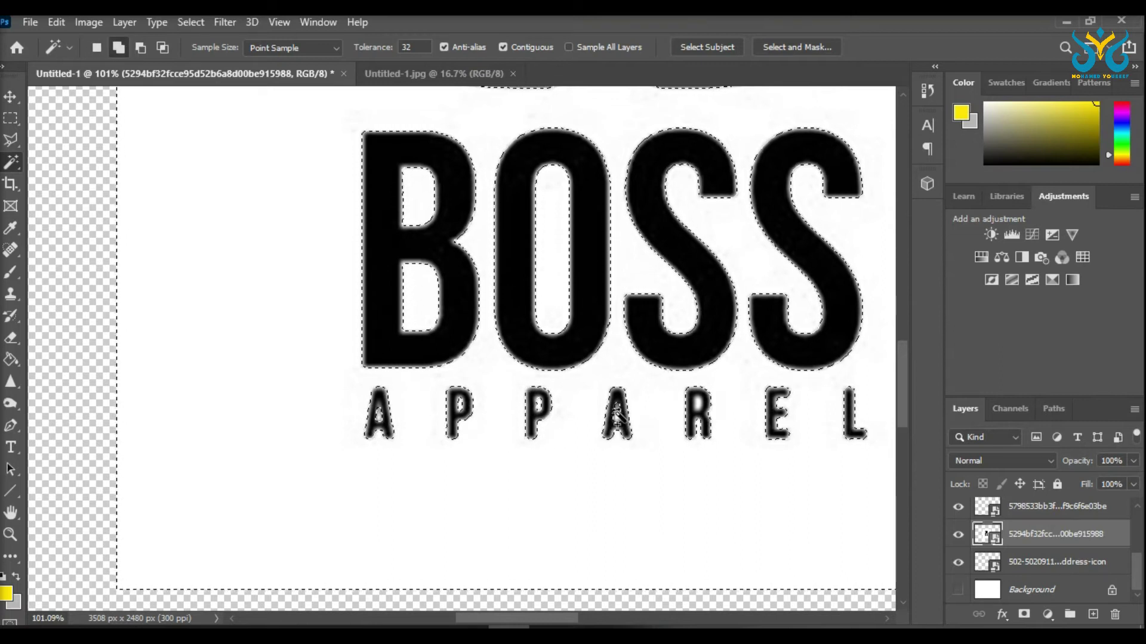
pyautogui.keyDown('shift'); pyautogui.click(699, 410); pyautogui.keyUp('shift')
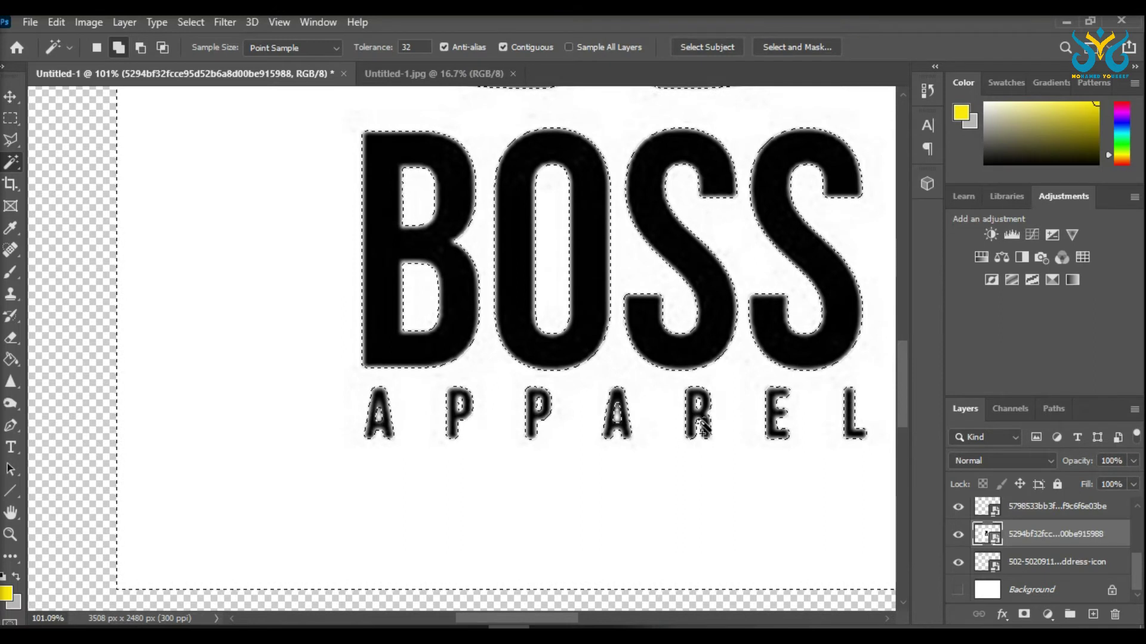
pyautogui.scroll(-5, 608, 416)
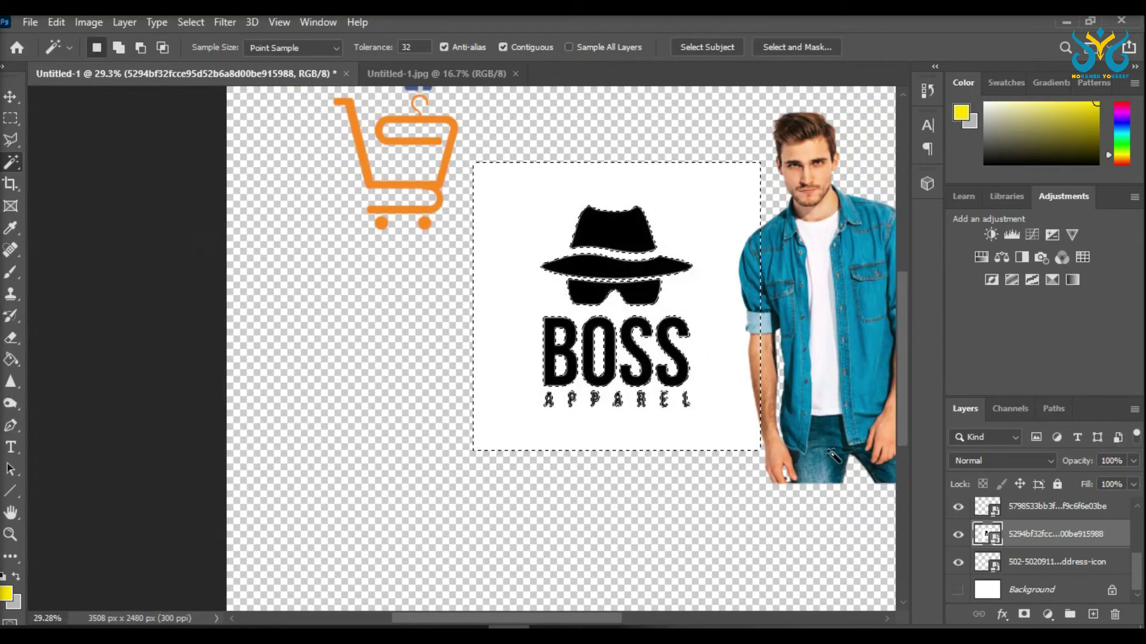
pyautogui.press('Delete')
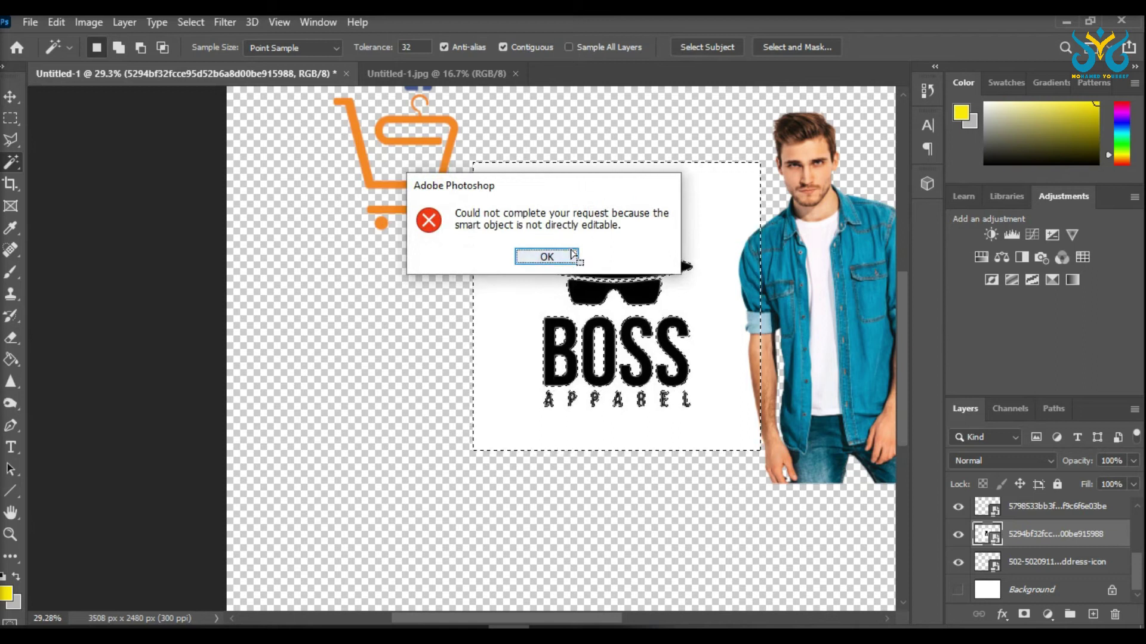
# Step: Rasterize the logo layer, delete its white background, and deselect
pyautogui.click(571, 253)
pyautogui.rightClick(1031, 535)
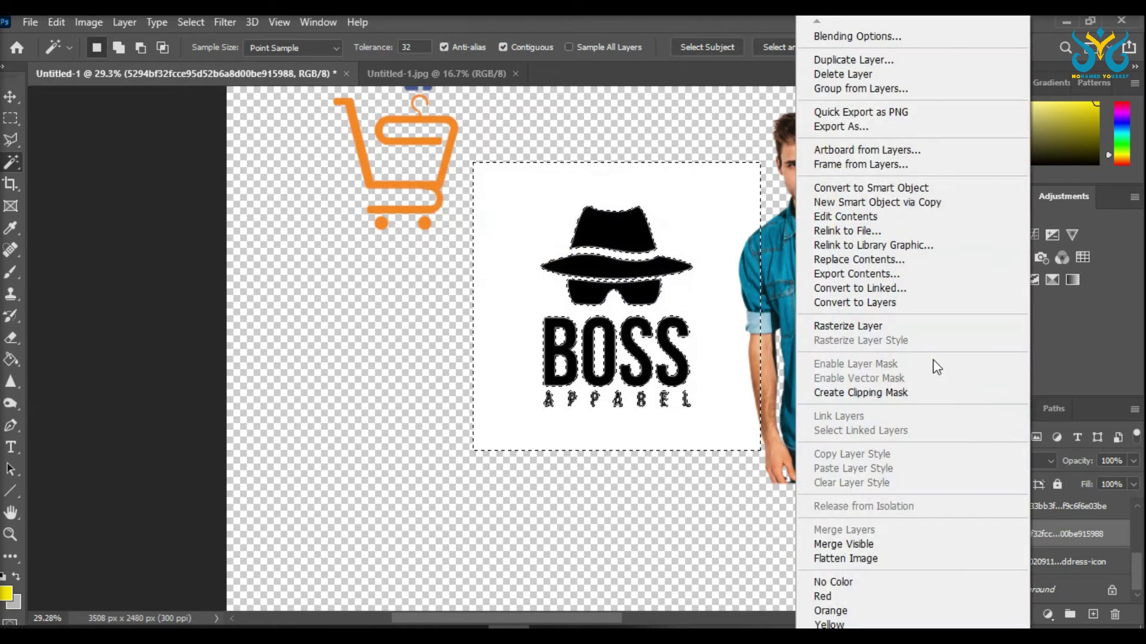
pyautogui.click(886, 324)
pyautogui.press('Delete')
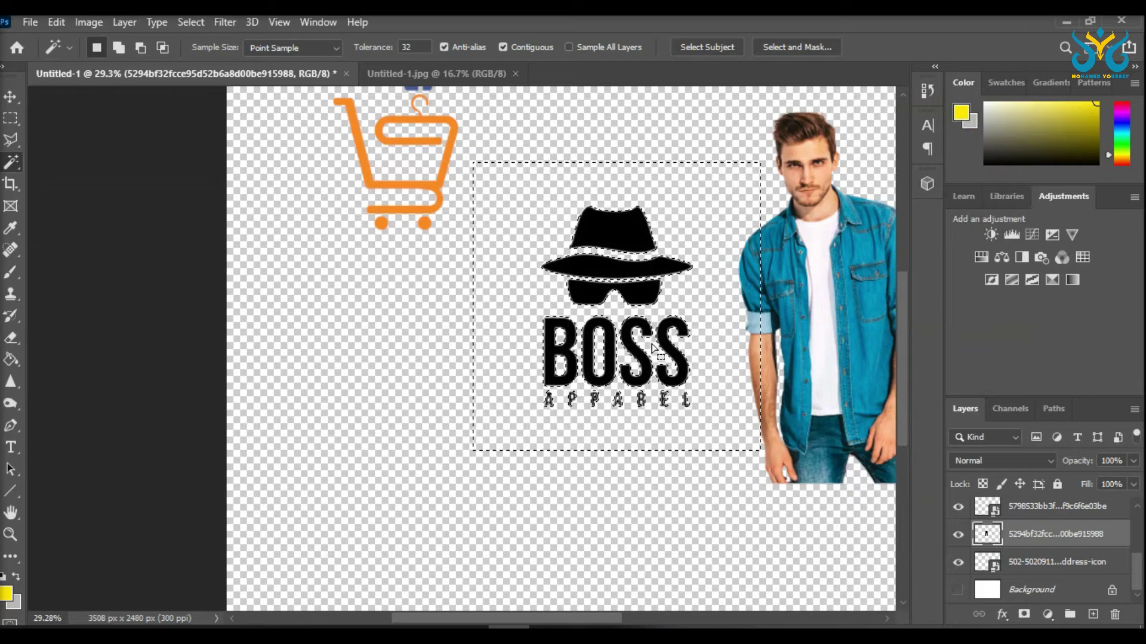
pyautogui.click(15, 124)
pyautogui.click(527, 330)
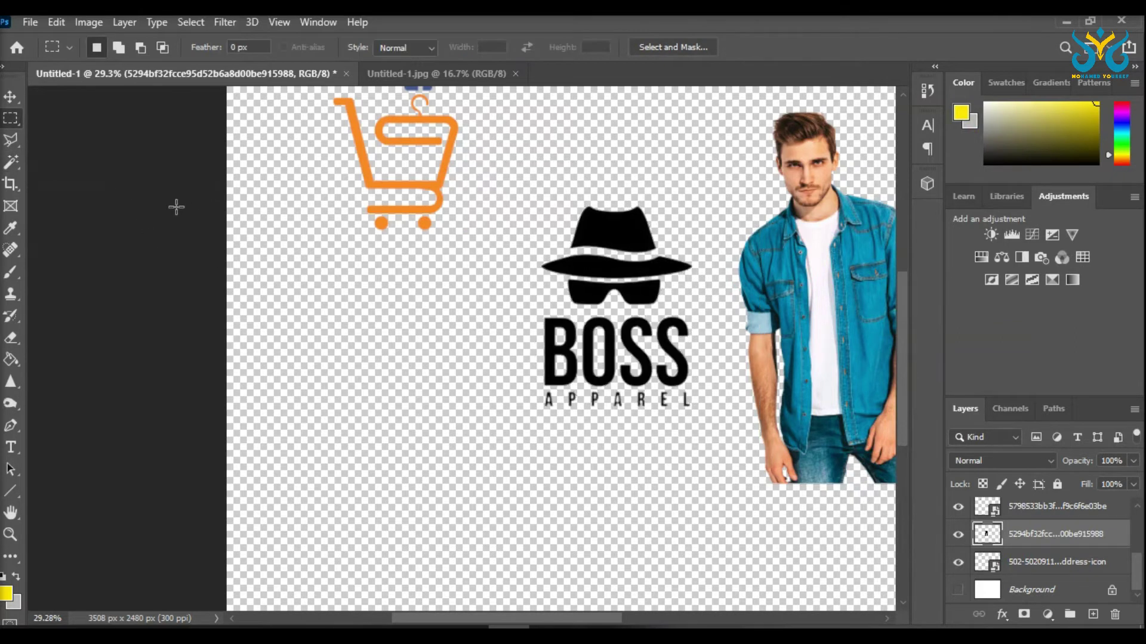
pyautogui.hscroll(2, 422, 351)
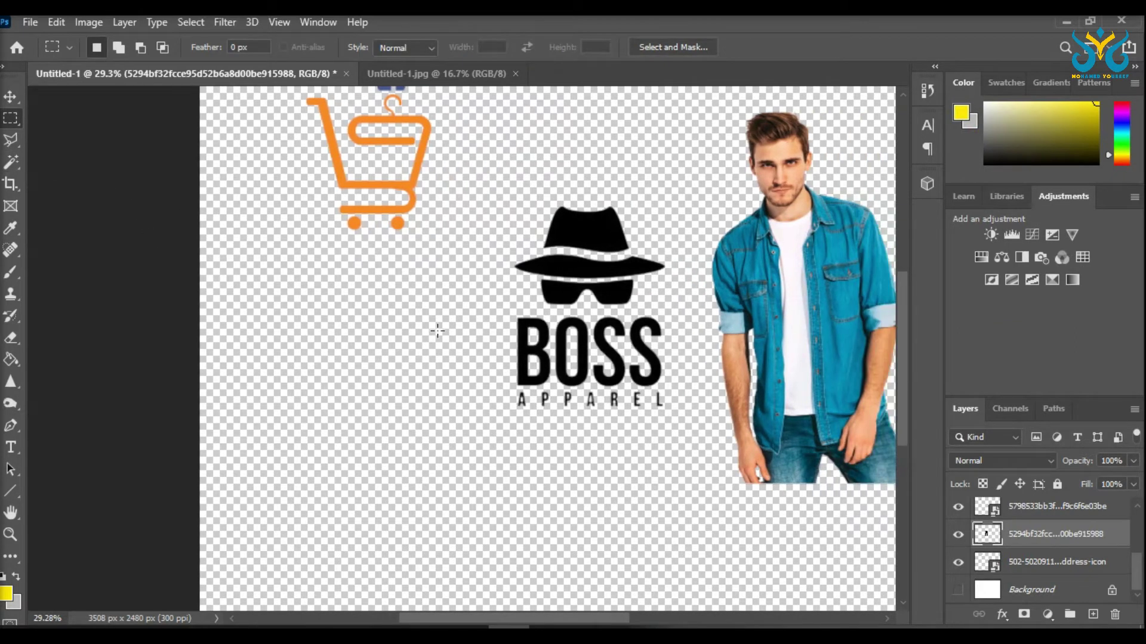
pyautogui.scroll(-2, 473, 324)
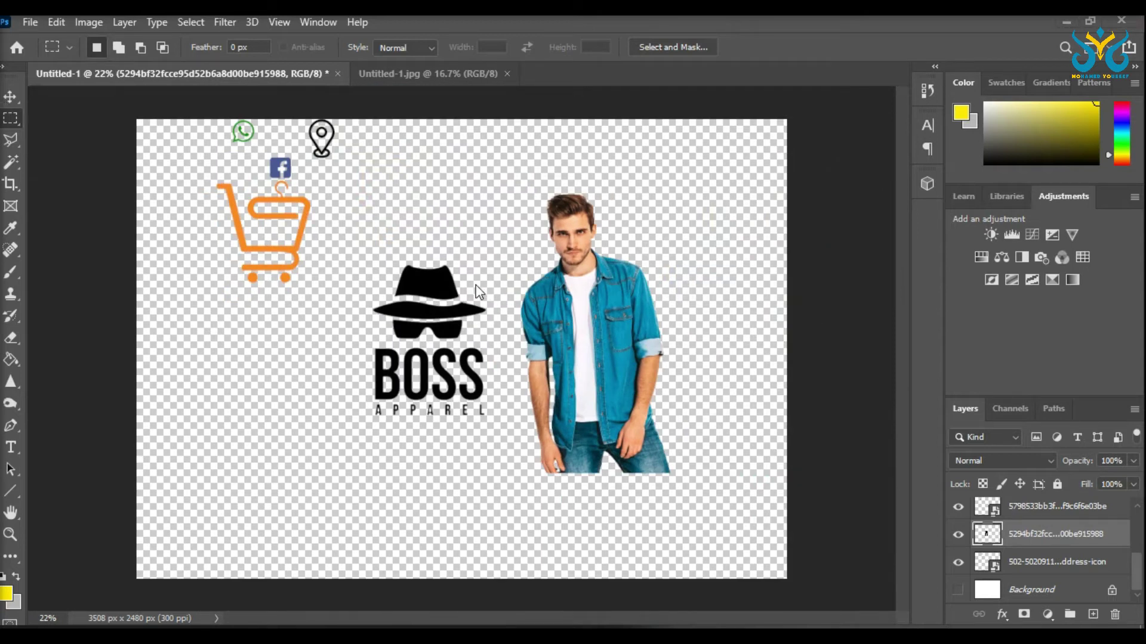
# Step: Move logo to upper right, model to centre, phone beside contact icons, cart lower left
pyautogui.click(12, 102)
pyautogui.moveTo(418, 302); pyautogui.dragTo(679, 215)
pyautogui.moveTo(605, 327); pyautogui.dragTo(523, 329)
pyautogui.moveTo(623, 346); pyautogui.dragTo(204, 176)
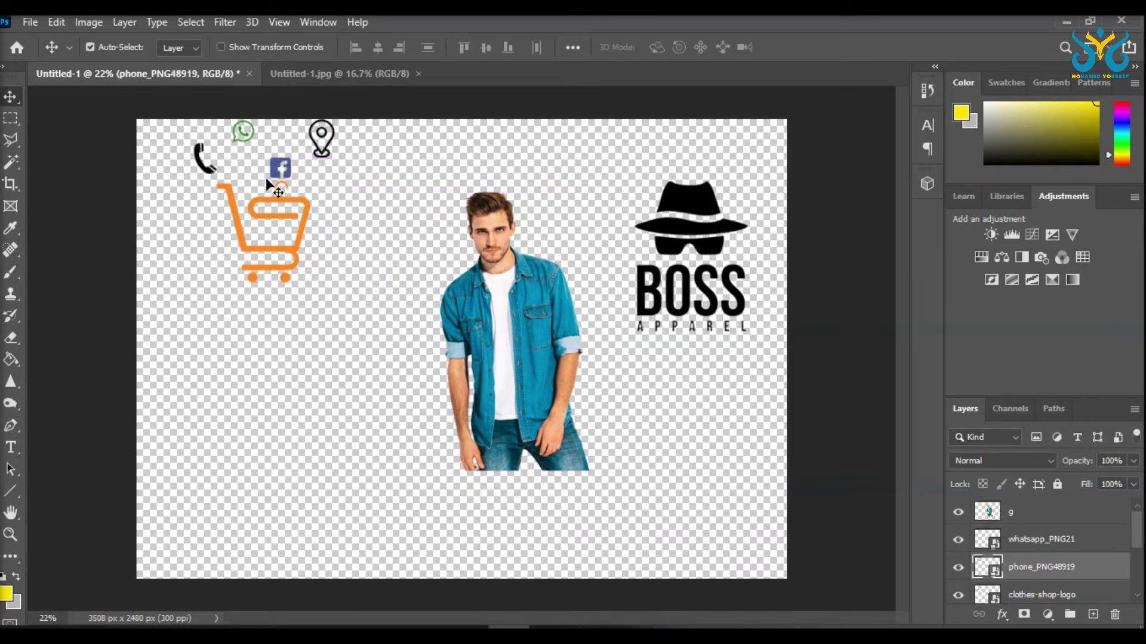
pyautogui.moveTo(300, 203); pyautogui.dragTo(281, 279)
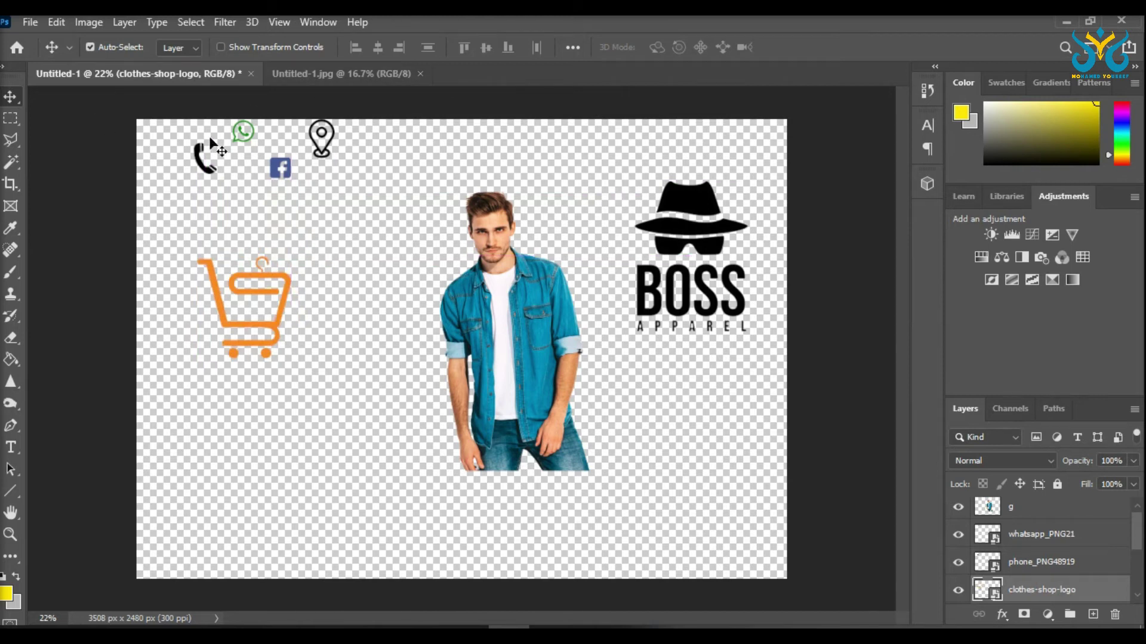
pyautogui.click(1052, 536)
# Step: Group the phone, WhatsApp, Facebook and location-pin icon layers into Group 1
pyautogui.keyDown('ctrl'); pyautogui.click(1050, 563); pyautogui.keyUp('ctrl')
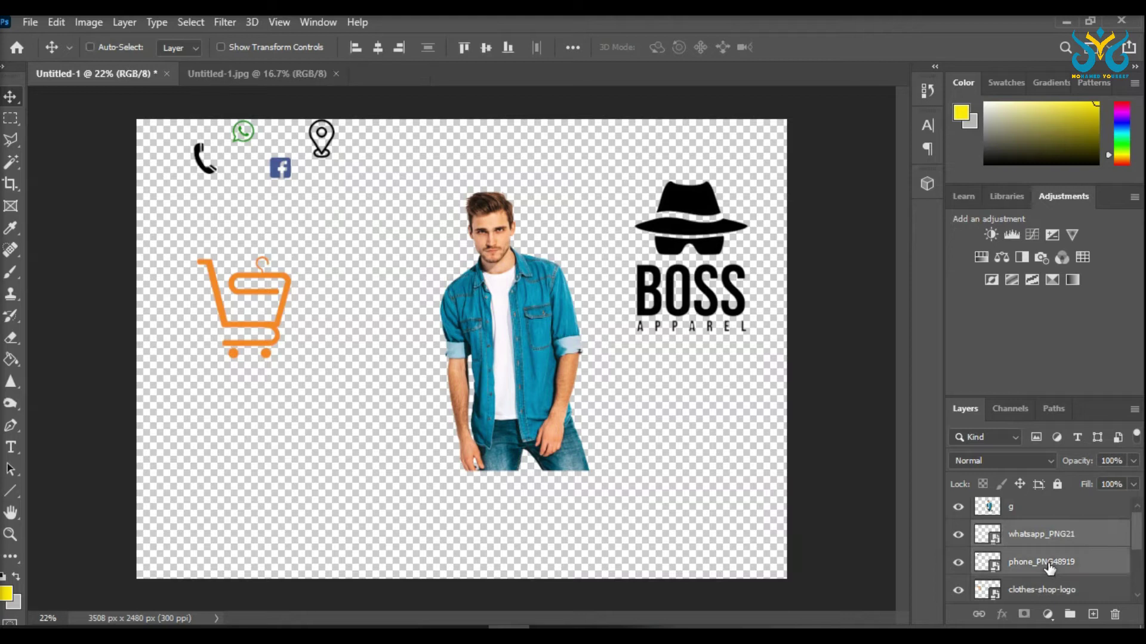
pyautogui.scroll(-2, 1061, 573)
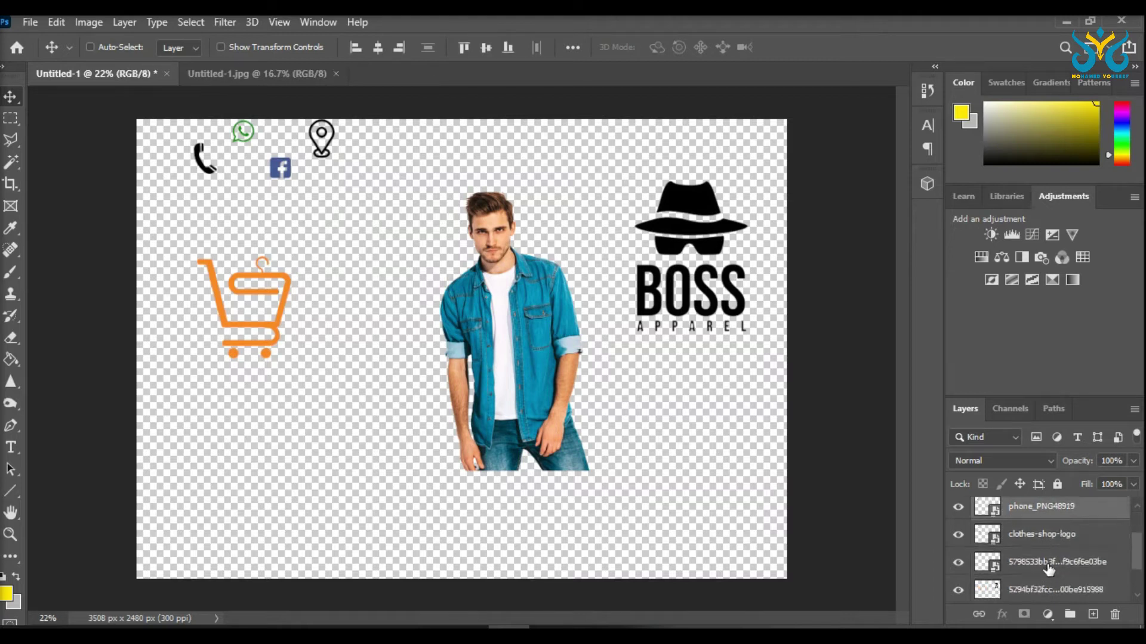
pyautogui.scroll(-2, 1053, 567)
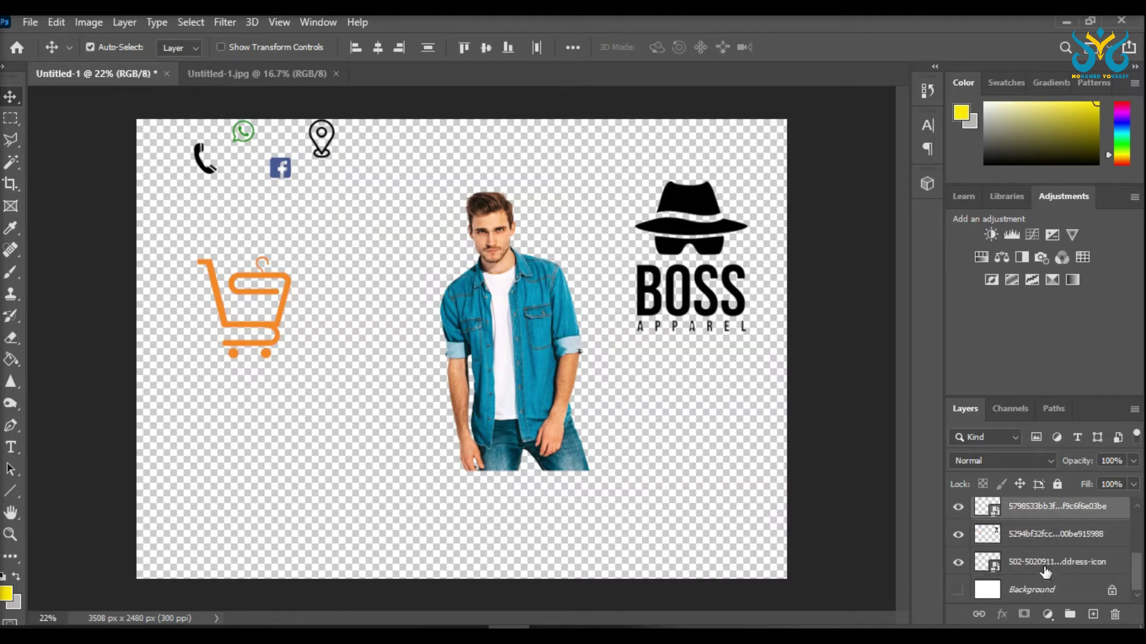
pyautogui.keyDown('ctrl'); pyautogui.click(1045, 570); pyautogui.keyUp('ctrl')
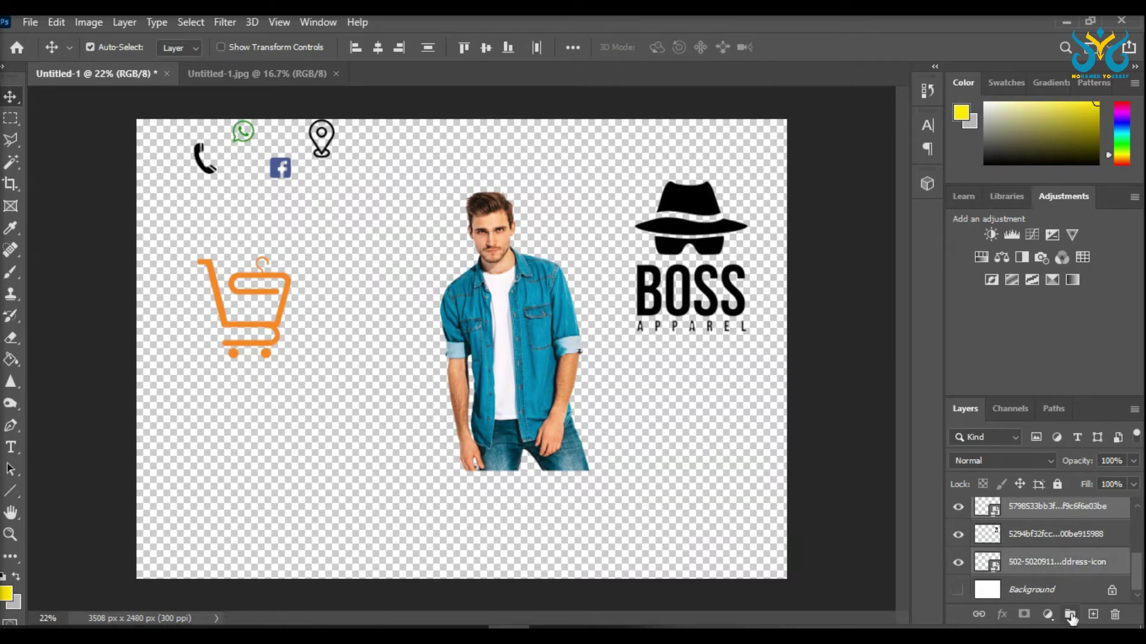
pyautogui.click(1070, 615)
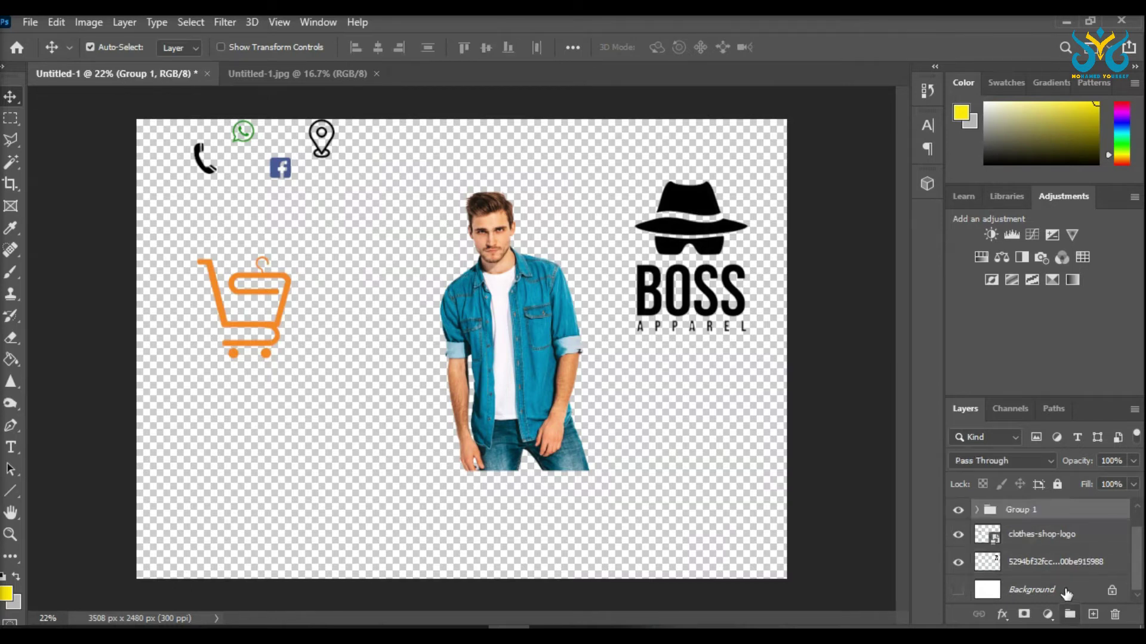
pyautogui.click(959, 511)
pyautogui.click(959, 511)
# Step: Move Group 1 to the bottom-left corner of the canvas with Free Transform
pyautogui.hotkey('ctrl', 't')
pyautogui.moveTo(316, 145); pyautogui.dragTo(291, 532)
pyautogui.press('Return')
pyautogui.press('m')
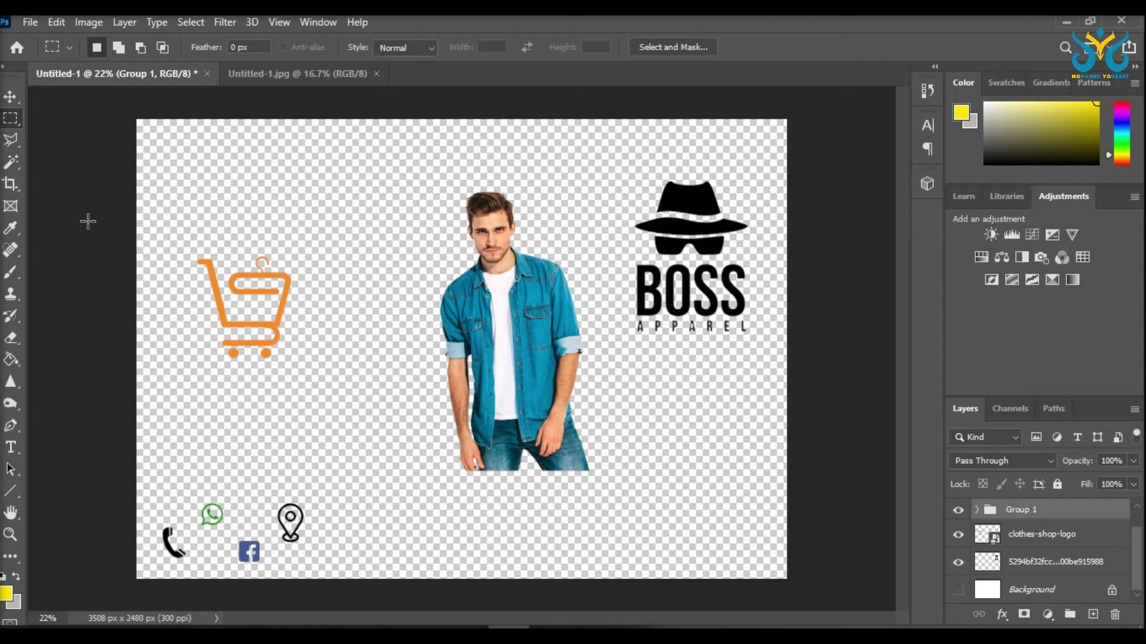
# Step: Show the white Background layer and place a new empty Layer 1 directly above it
pyautogui.click(11, 447)
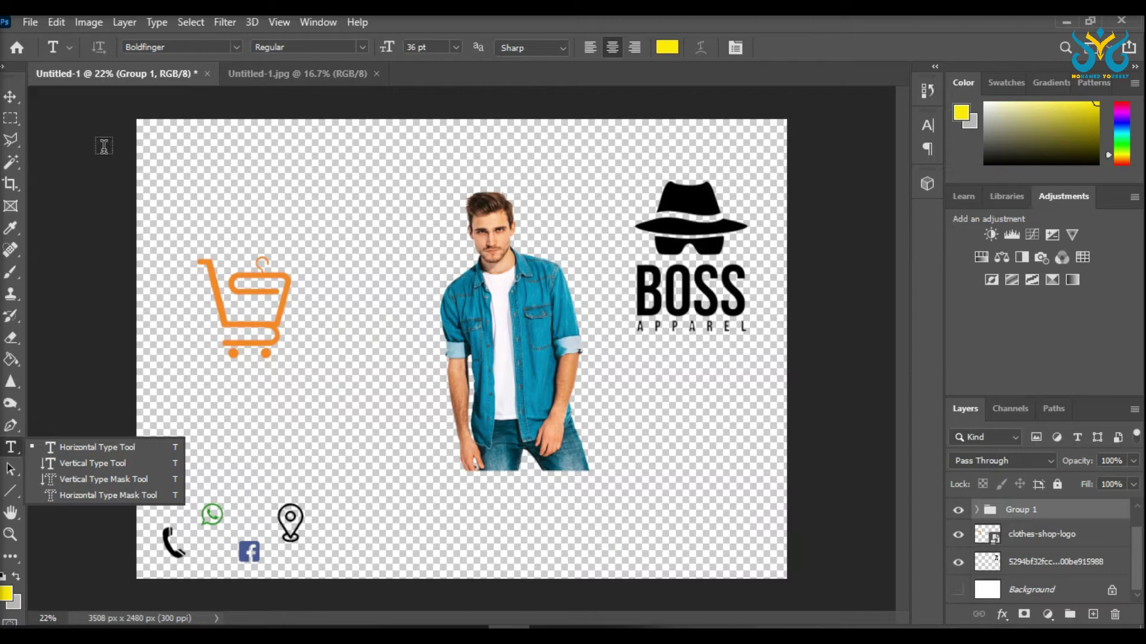
pyautogui.click(11, 102)
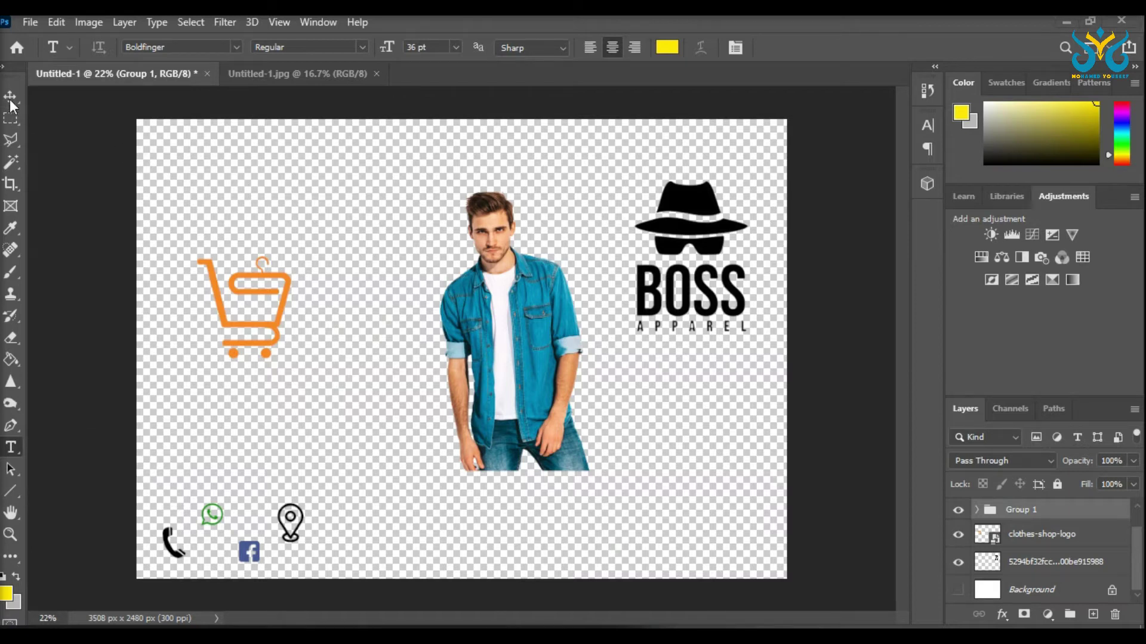
pyautogui.click(12, 99)
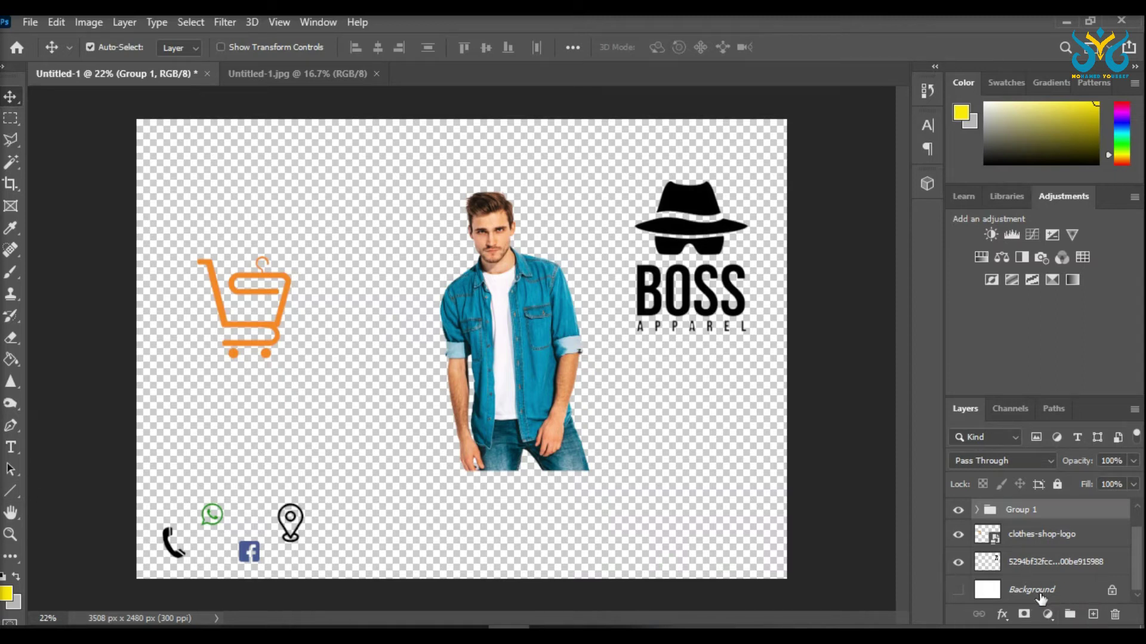
pyautogui.click(959, 590)
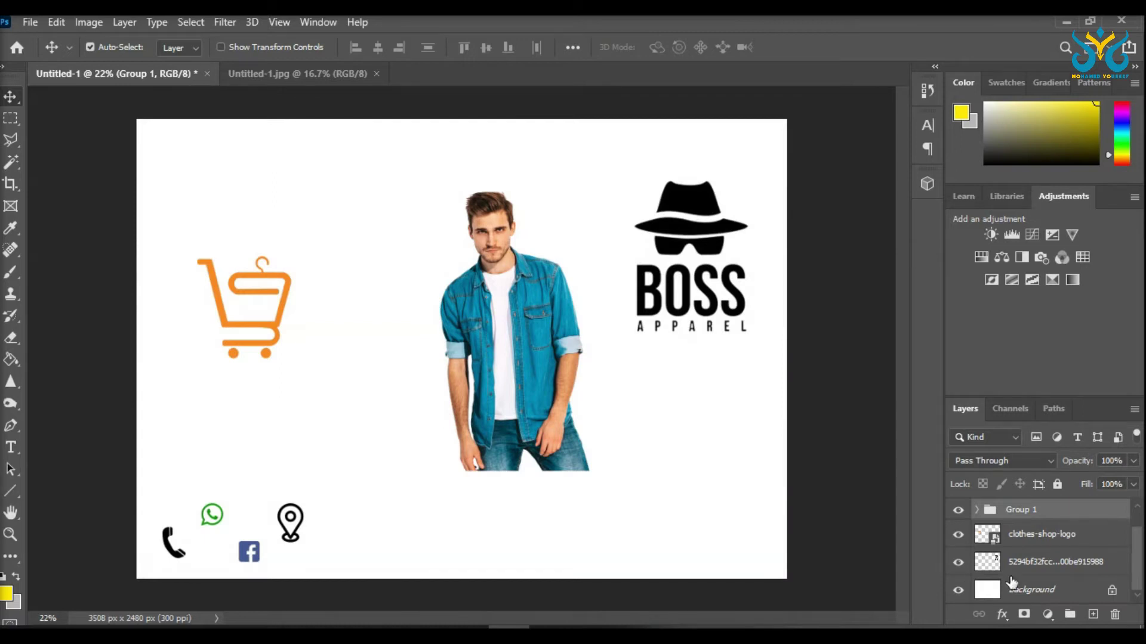
pyautogui.click(1092, 614)
pyautogui.moveTo(1020, 514); pyautogui.dragTo(1009, 588)
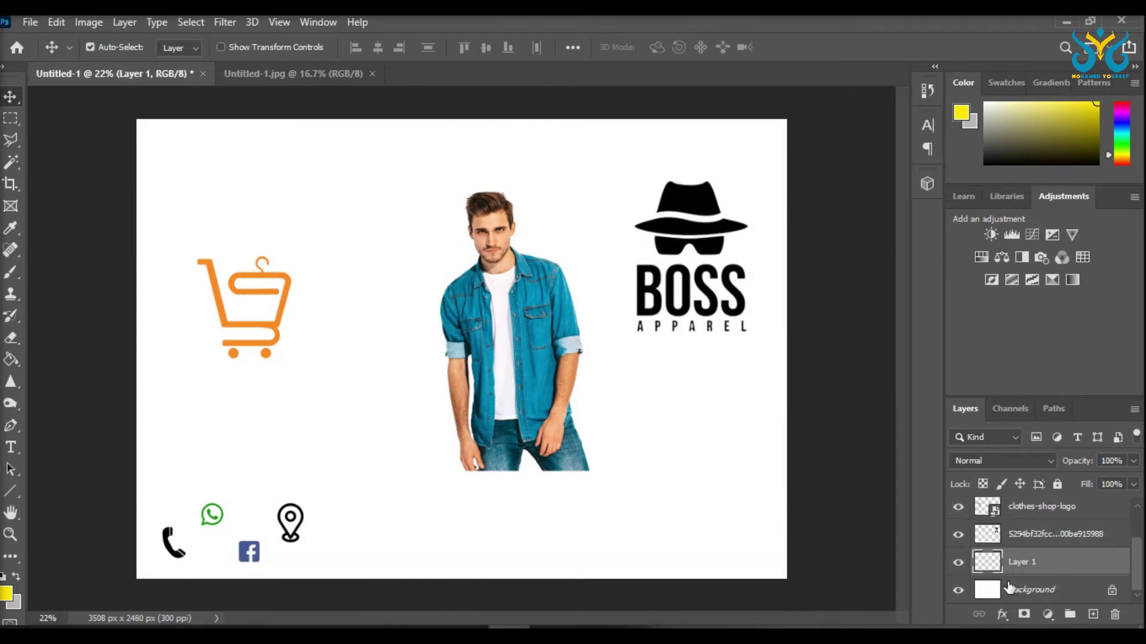
# Step: Sample the shopping cart's orange as foreground colour and paint-bucket fill Layer 1 with it
pyautogui.click(13, 361)
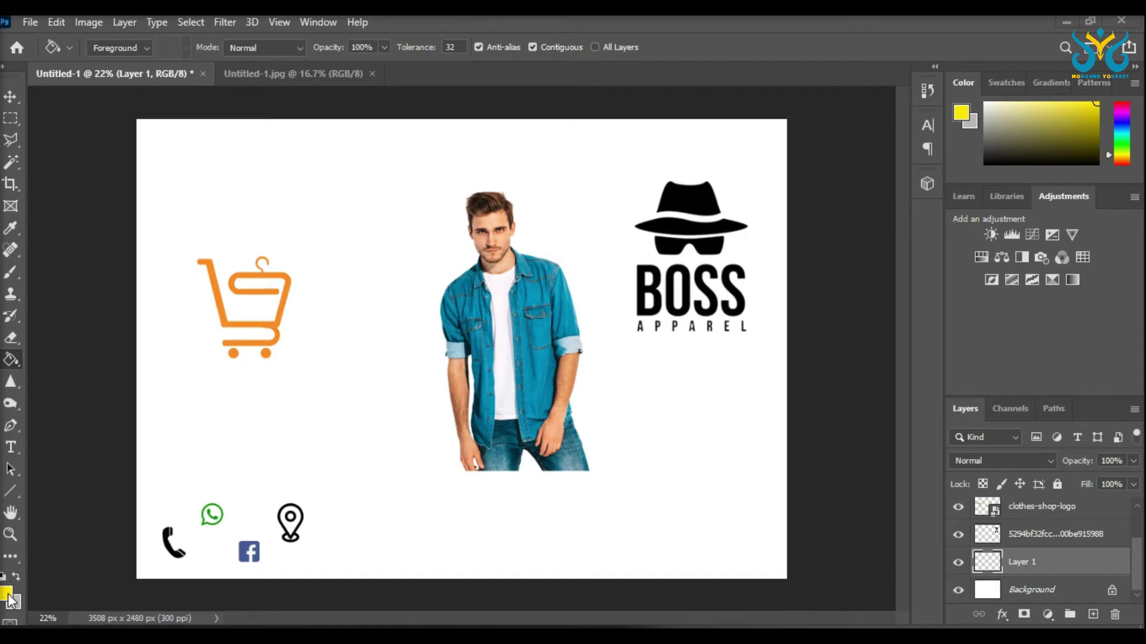
pyautogui.click(15, 561)
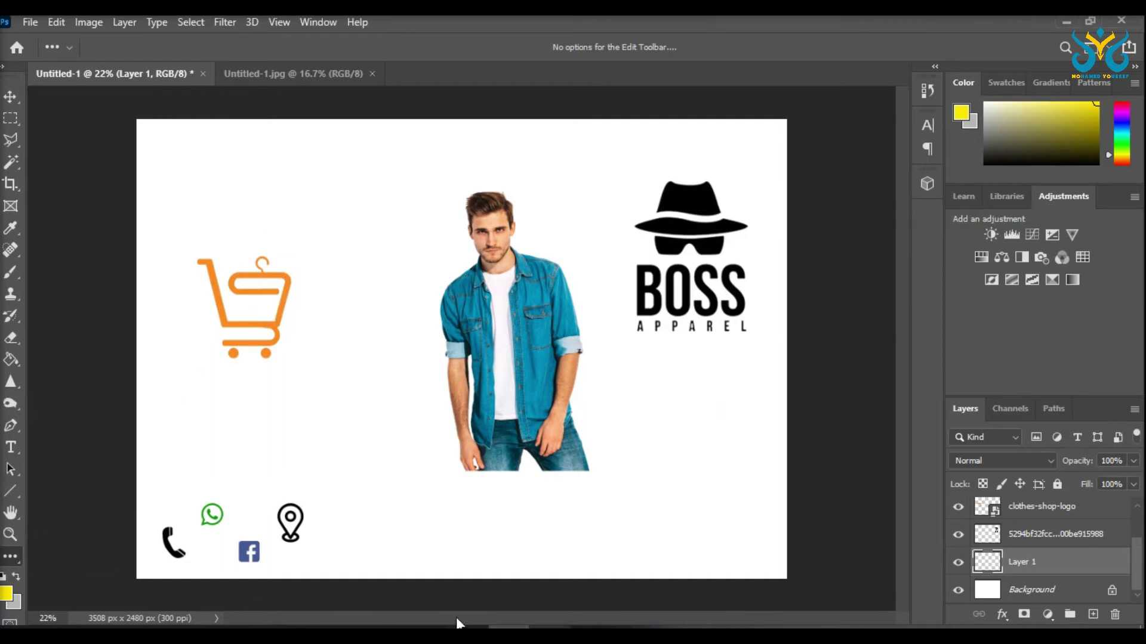
pyautogui.click(7, 593)
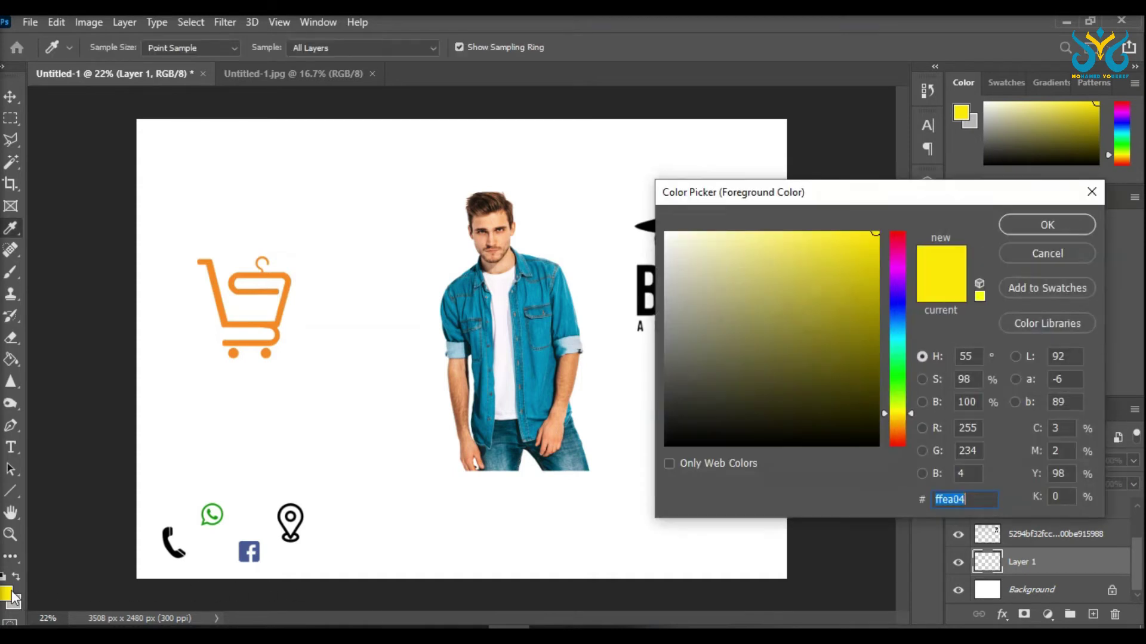
pyautogui.click(288, 282)
pyautogui.click(1036, 223)
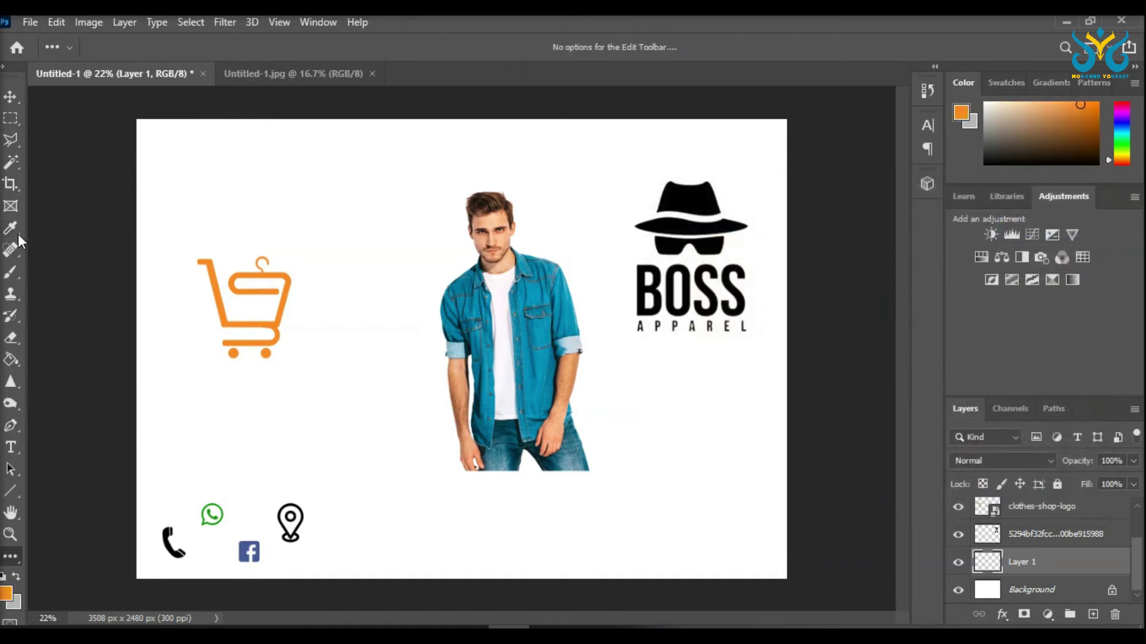
pyautogui.click(11, 360)
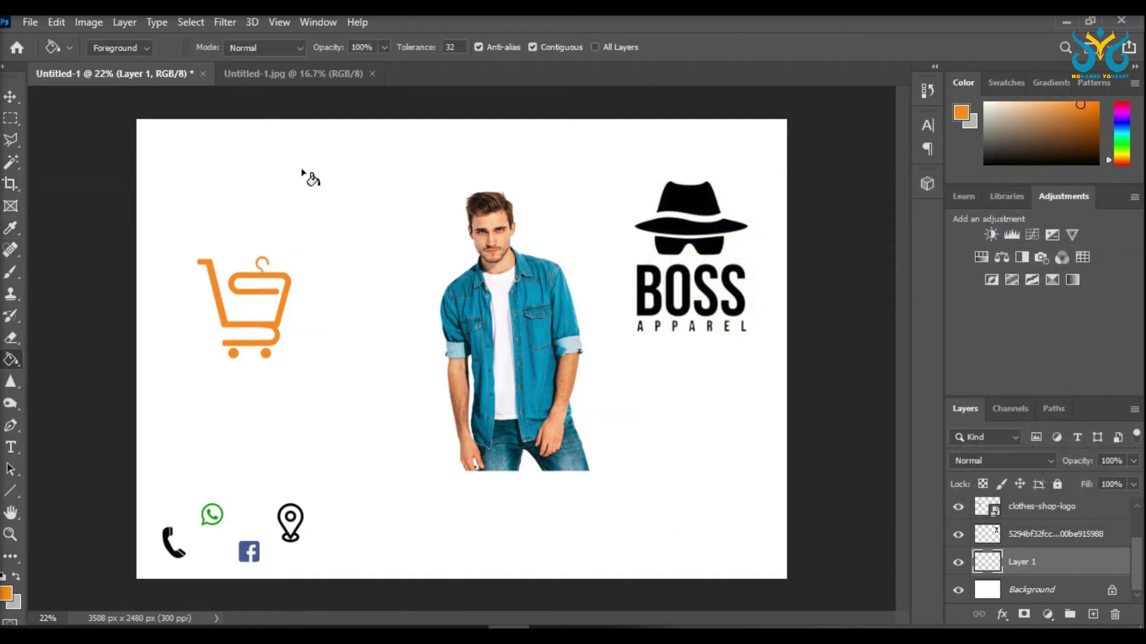
pyautogui.click(302, 172)
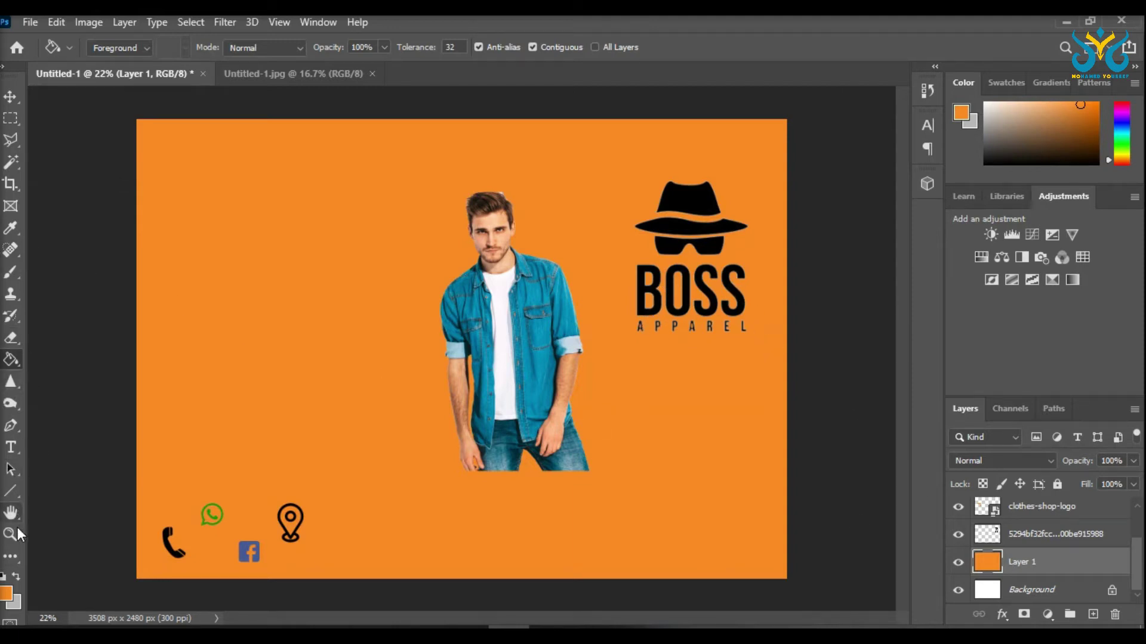
pyautogui.click(13, 387)
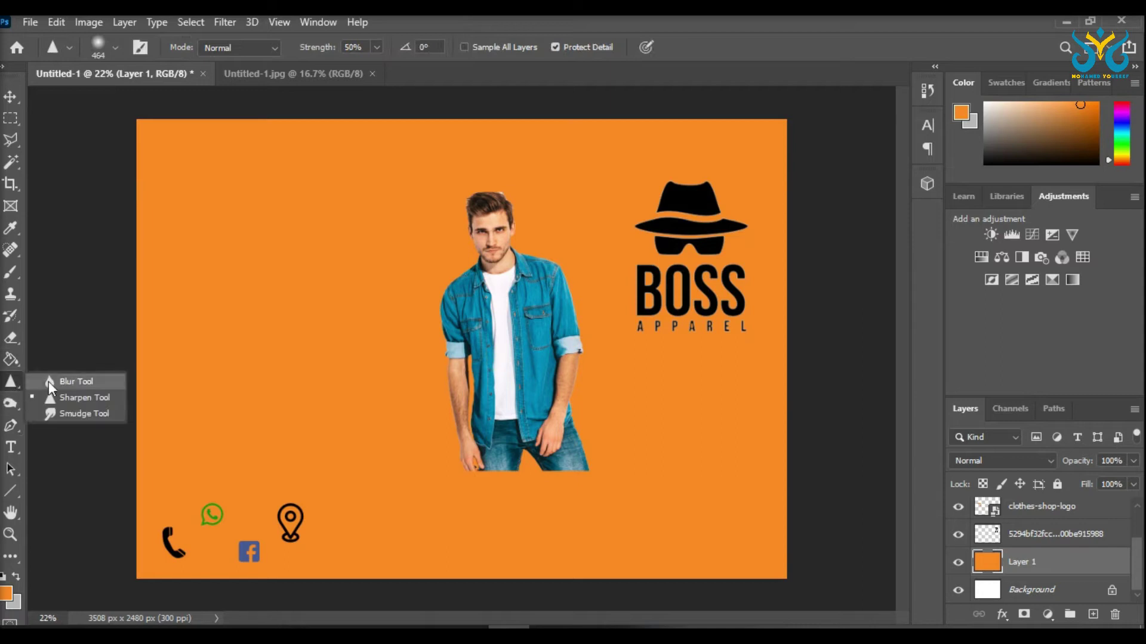
# Step: Draw a large white-filled rectangle (2818 × 1904 px) and shift it up-left, leaving an orange border
pyautogui.click(9, 384)
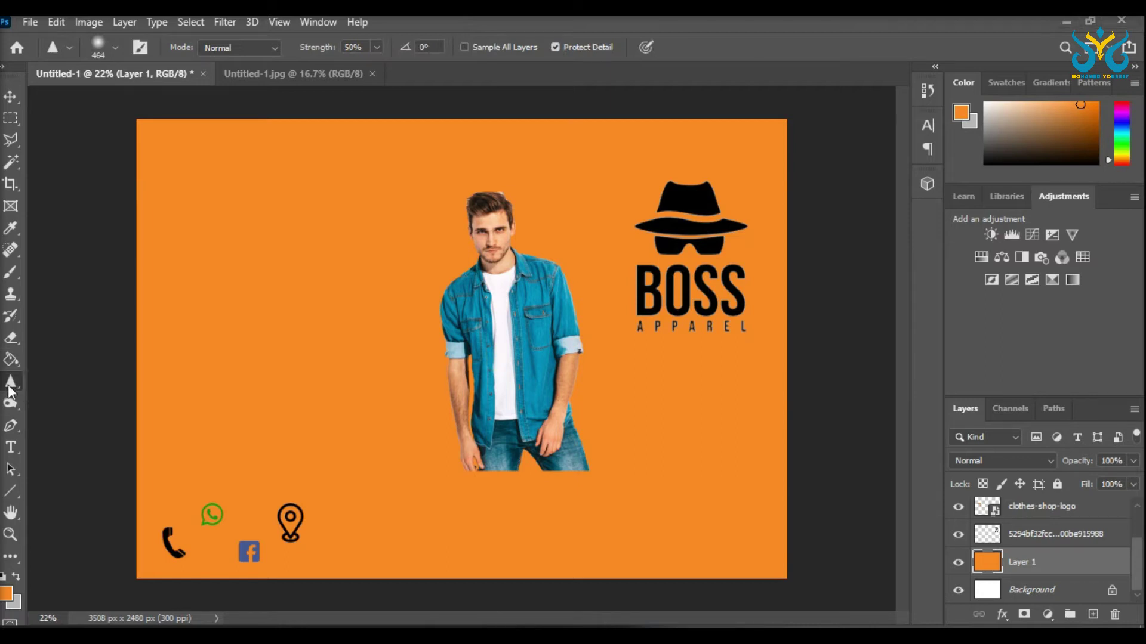
pyautogui.click(14, 492)
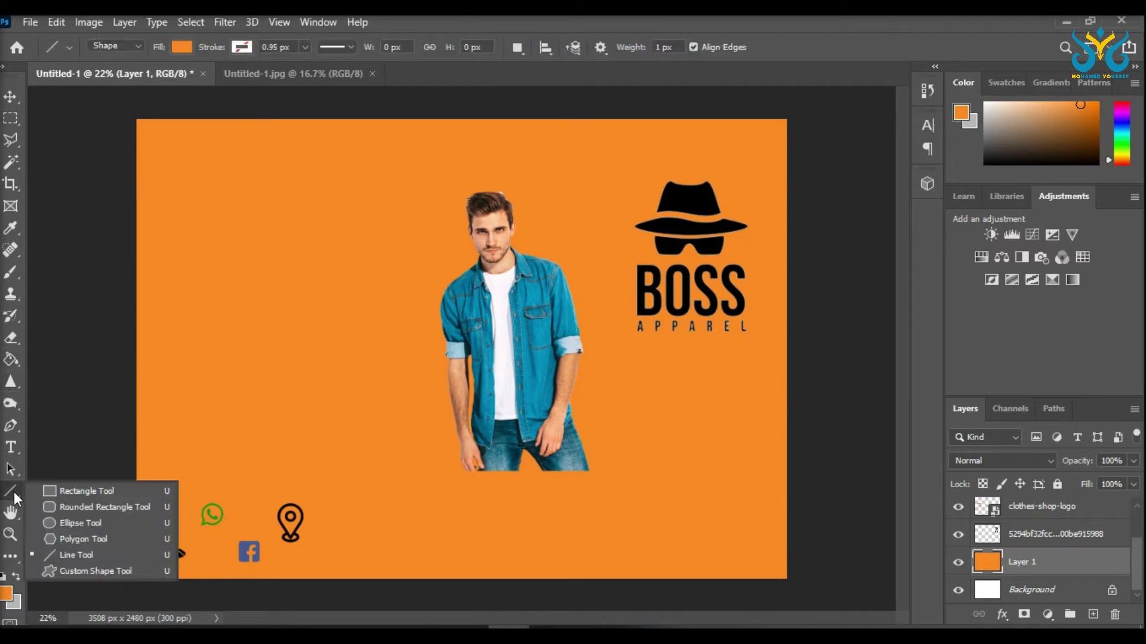
pyautogui.click(44, 490)
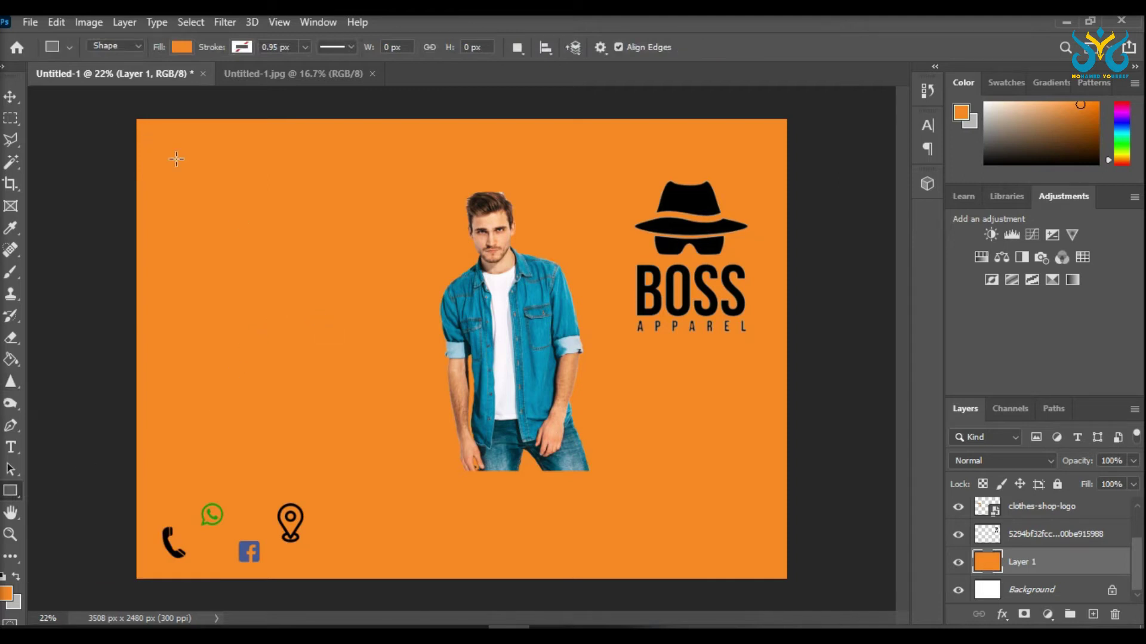
pyautogui.moveTo(195, 162); pyautogui.dragTo(716, 513)
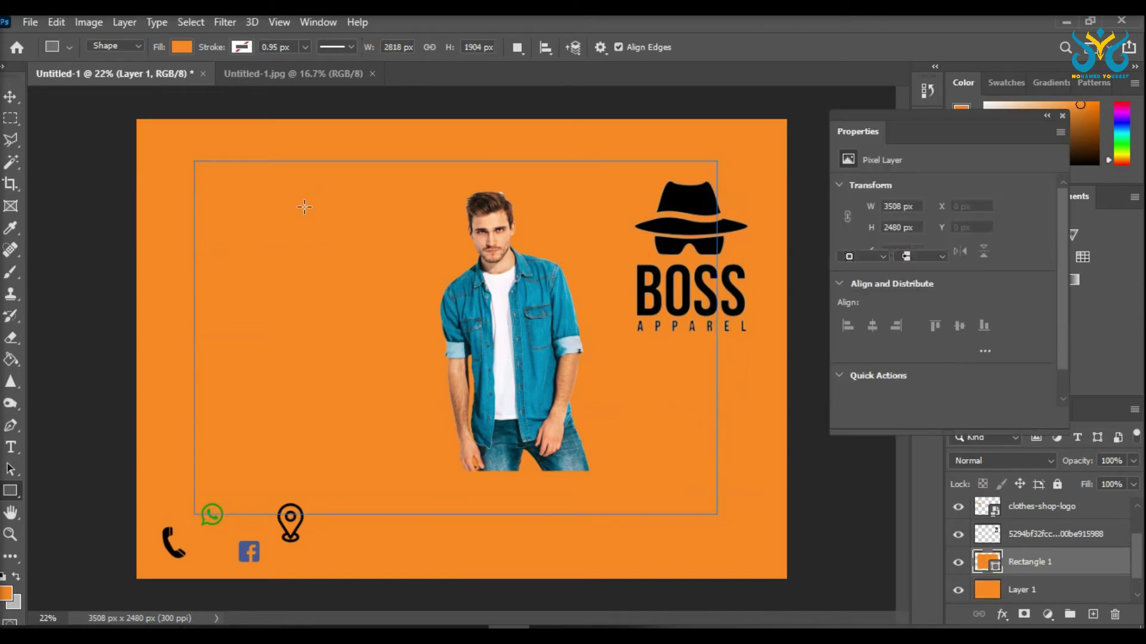
pyautogui.click(848, 238)
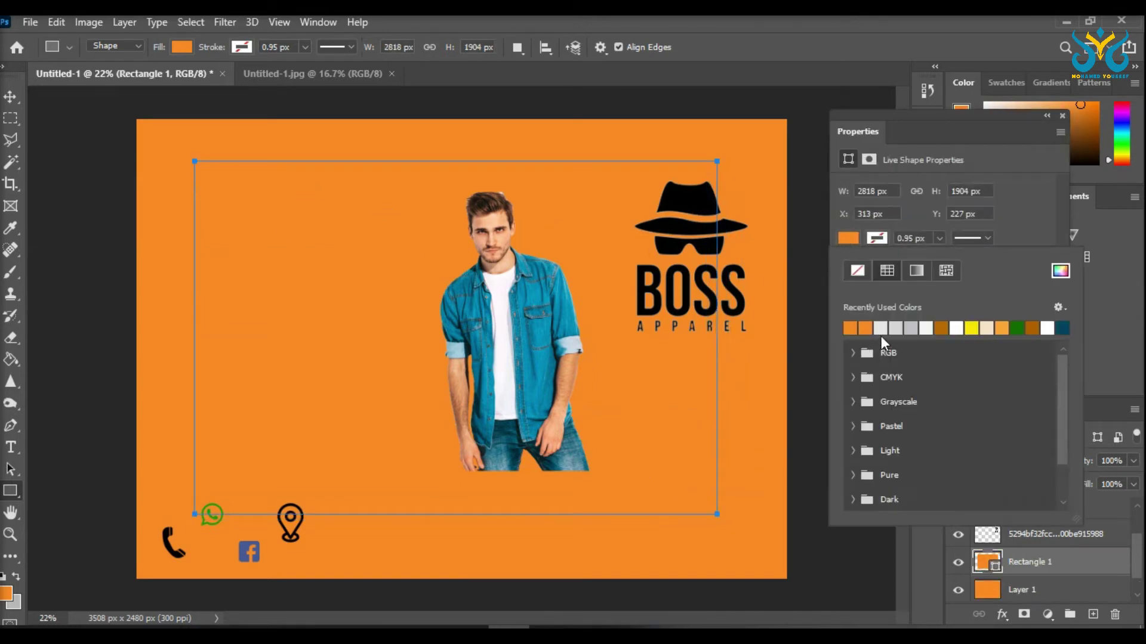
pyautogui.click(955, 328)
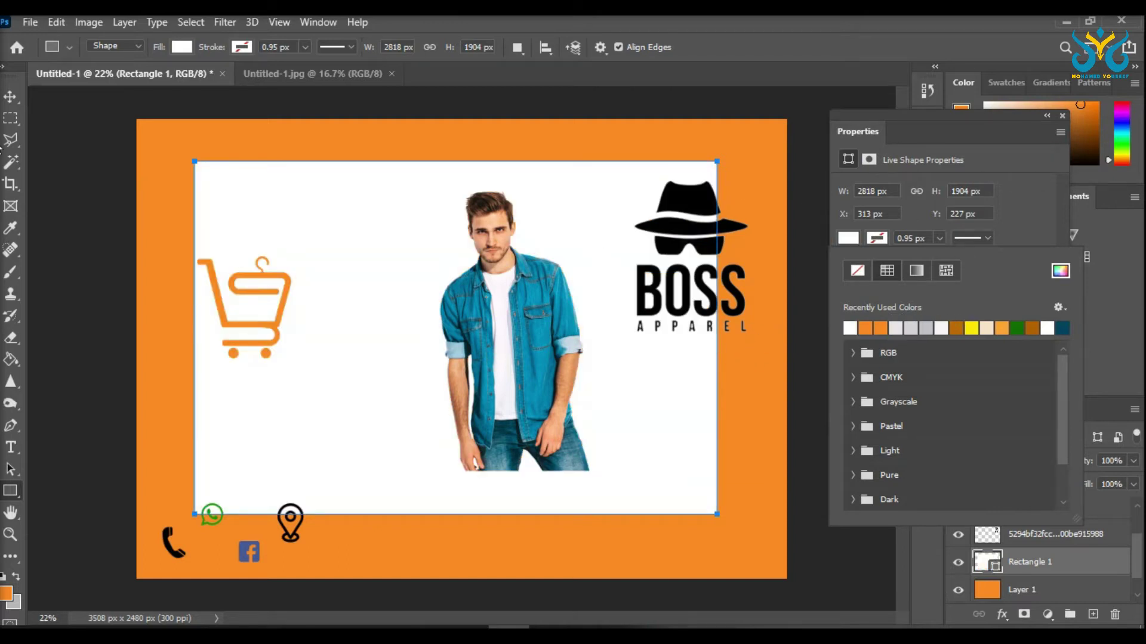
pyautogui.click(10, 96)
pyautogui.moveTo(333, 235); pyautogui.dragTo(311, 225)
pyautogui.press('t')
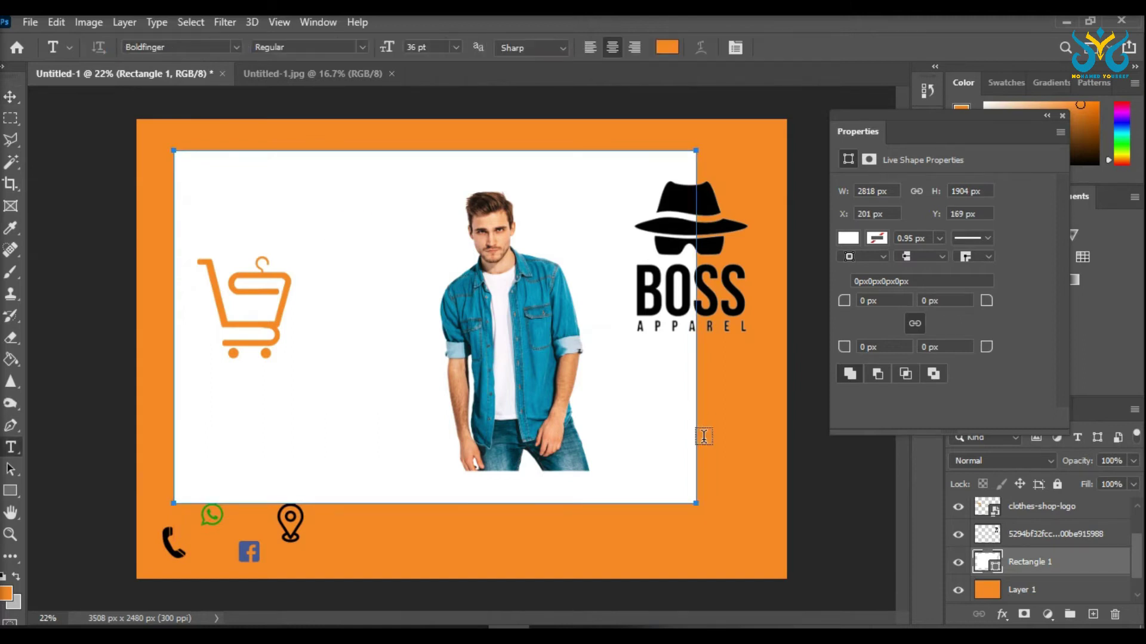
# Step: Reposition and resize the white Rectangle 1 panel with Free Transform
pyautogui.click(15, 102)
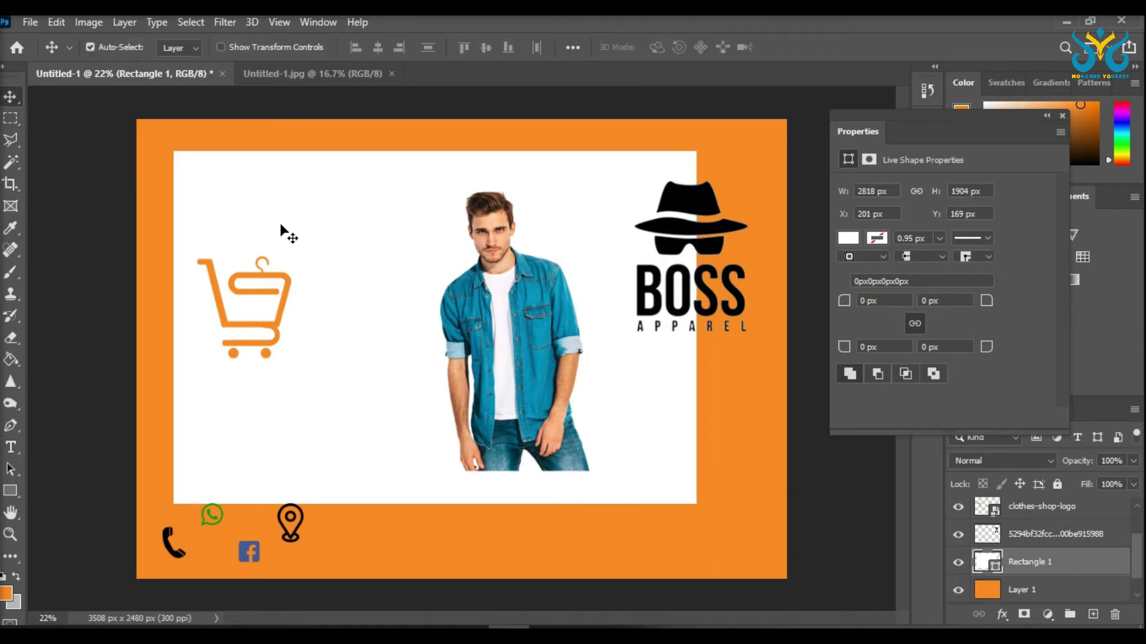
pyautogui.press('t')
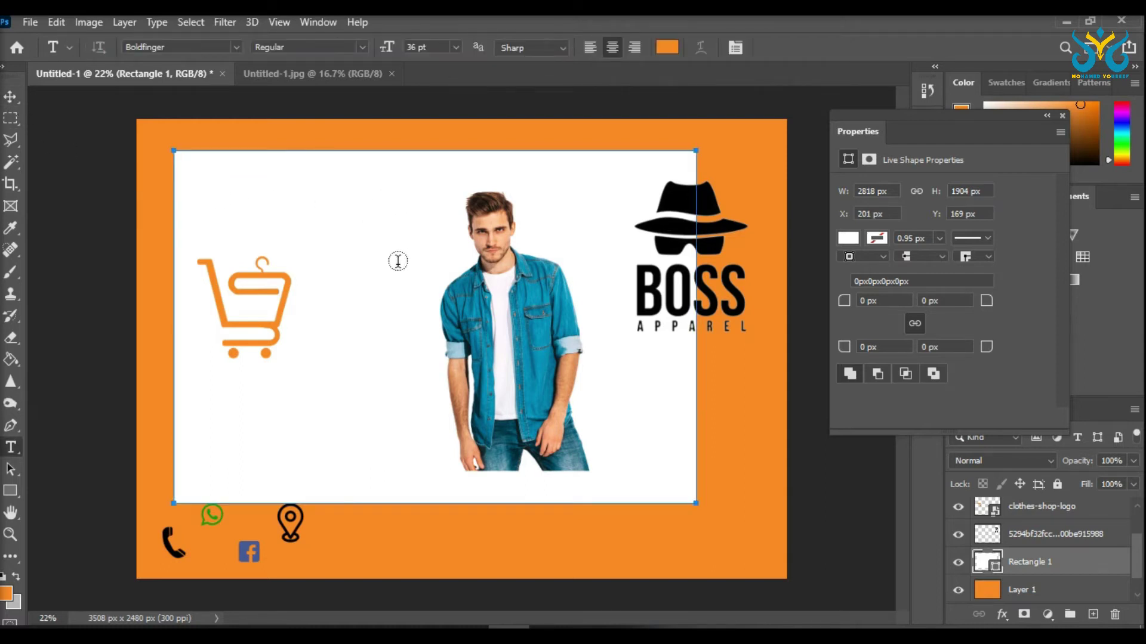
pyautogui.click(10, 99)
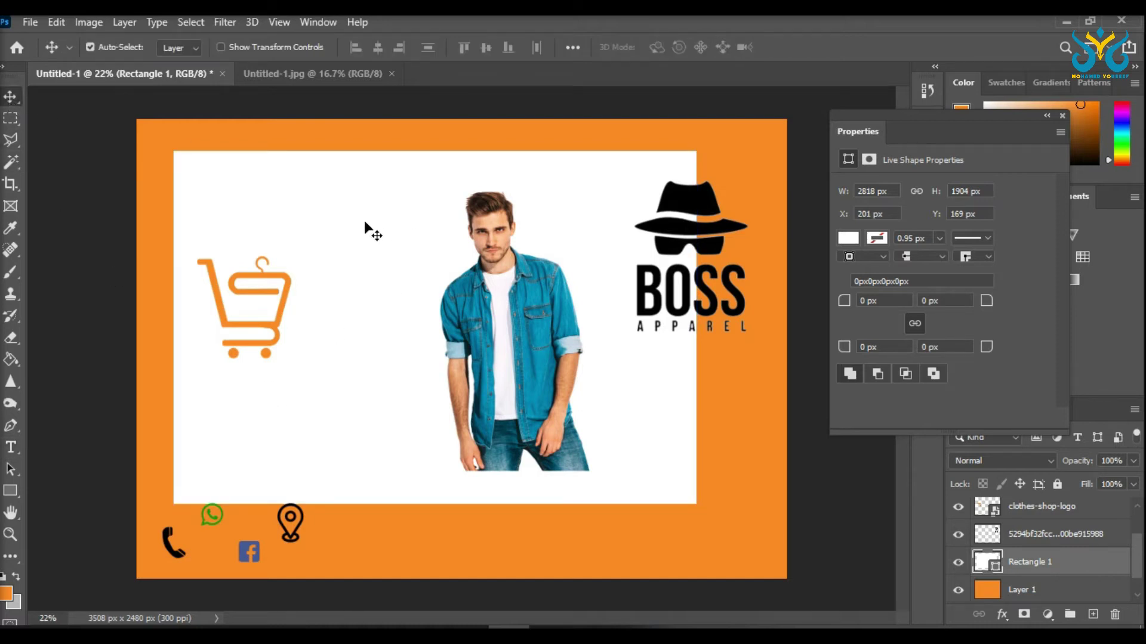
pyautogui.moveTo(394, 271); pyautogui.dragTo(394, 275)
pyautogui.hotkey('ctrl', 't')
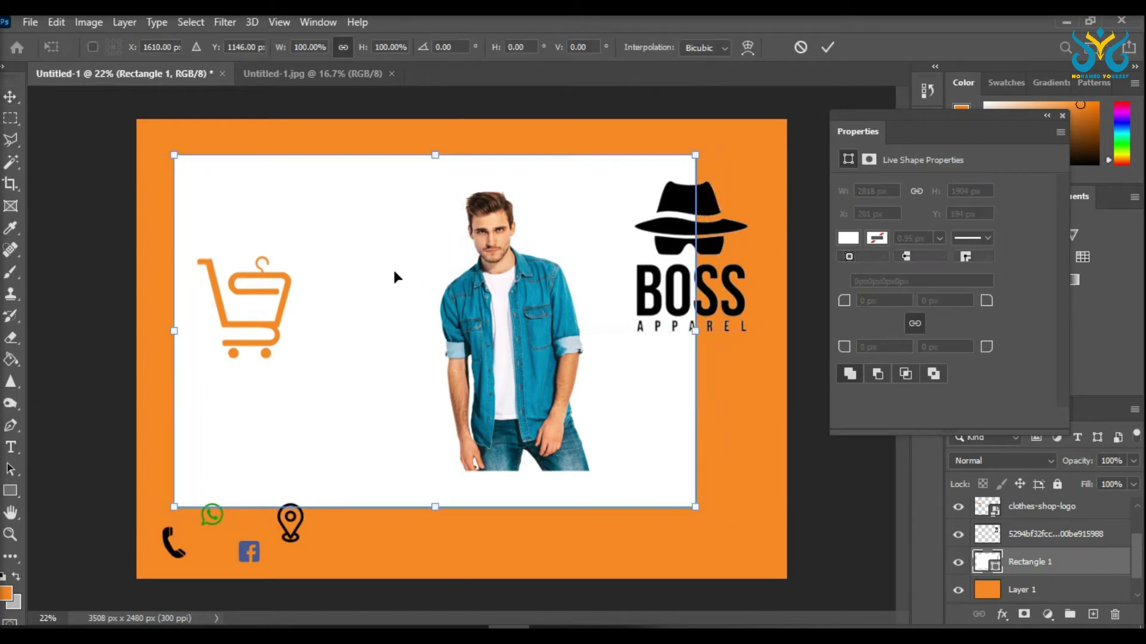
pyautogui.moveTo(696, 506); pyautogui.dragTo(694, 507)
pyautogui.moveTo(651, 440); pyautogui.dragTo(667, 451)
pyautogui.click(11, 97)
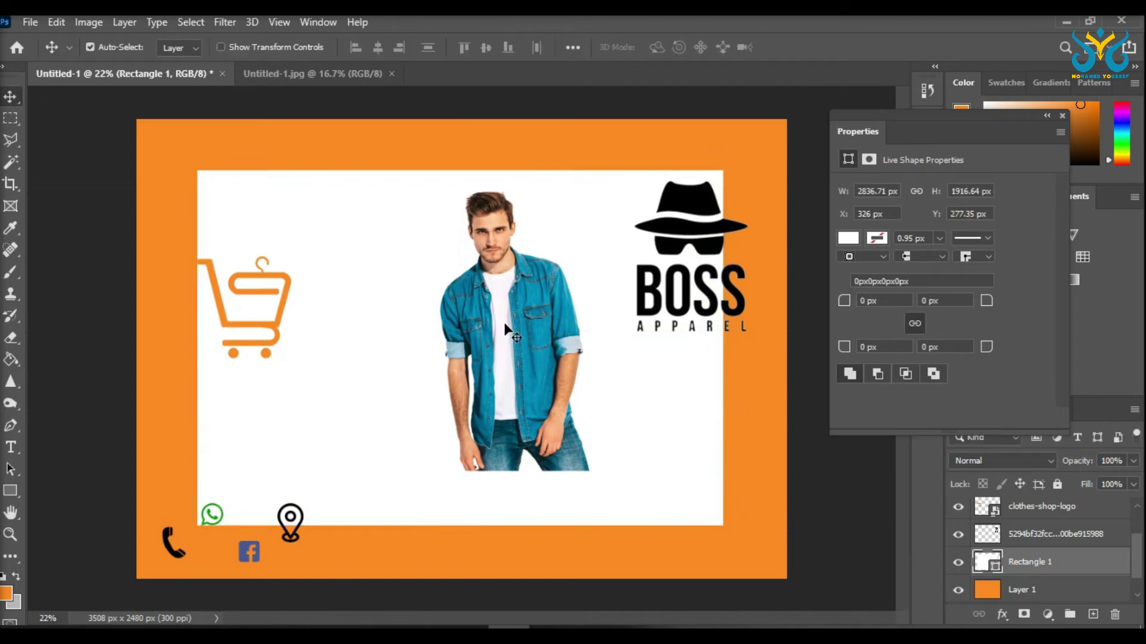
# Step: Move the model photo right and down and enlarge it to about 116%
pyautogui.moveTo(513, 350); pyautogui.dragTo(576, 396)
pyautogui.hotkey('ctrl', 't')
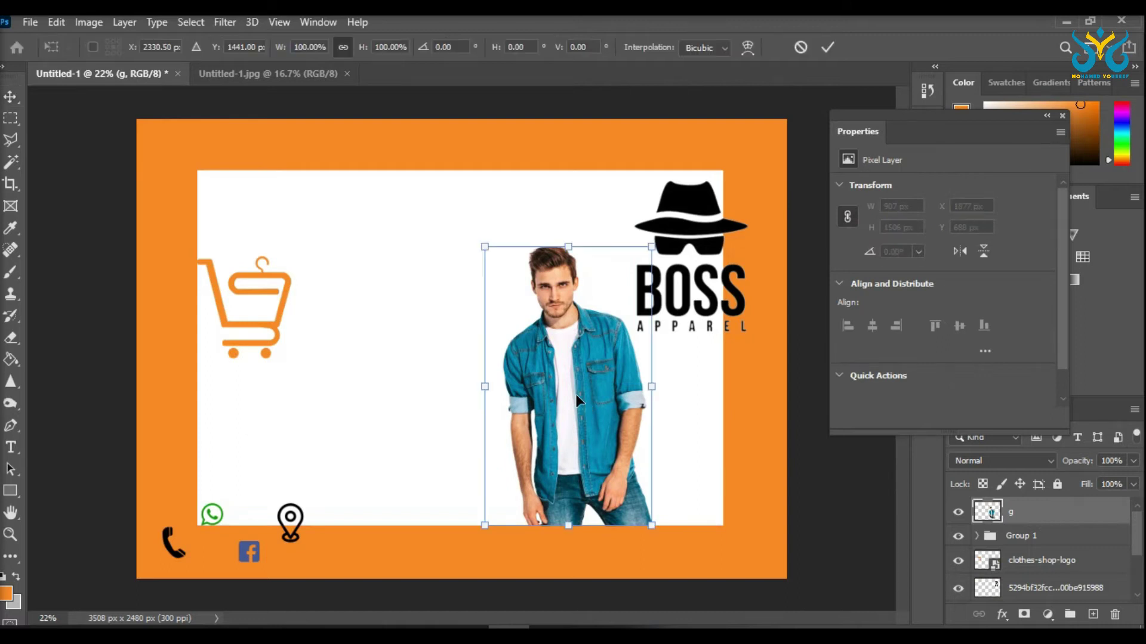
pyautogui.moveTo(483, 246); pyautogui.dragTo(438, 213)
pyautogui.click(18, 117)
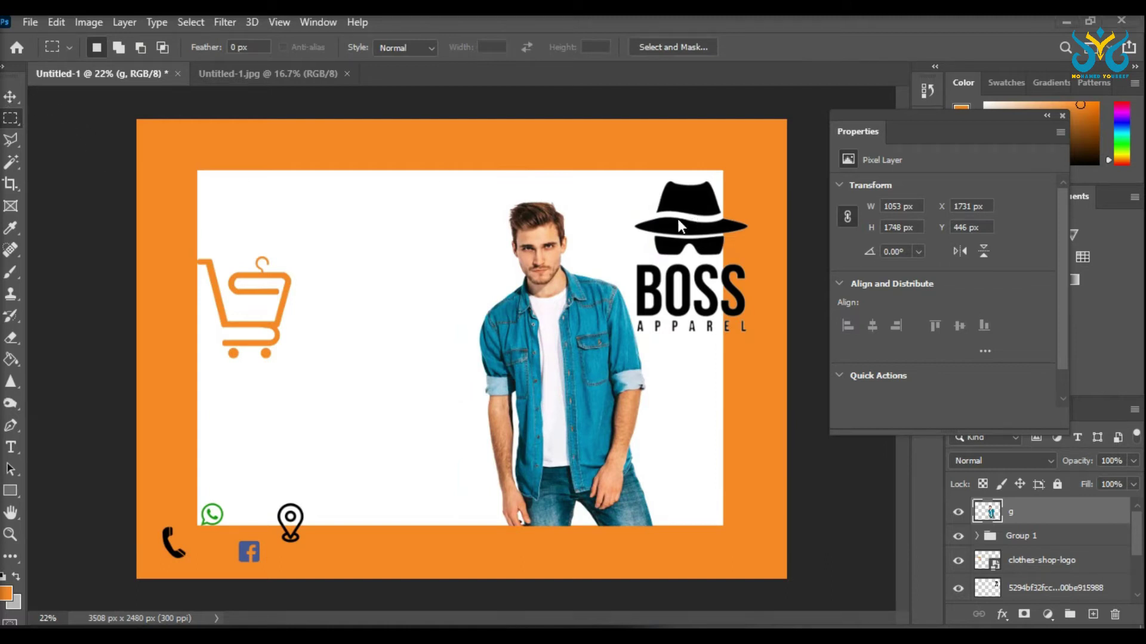
# Step: Shrink the BOSS logo to about half size and set it in the panel's top-right corner
pyautogui.click(11, 97)
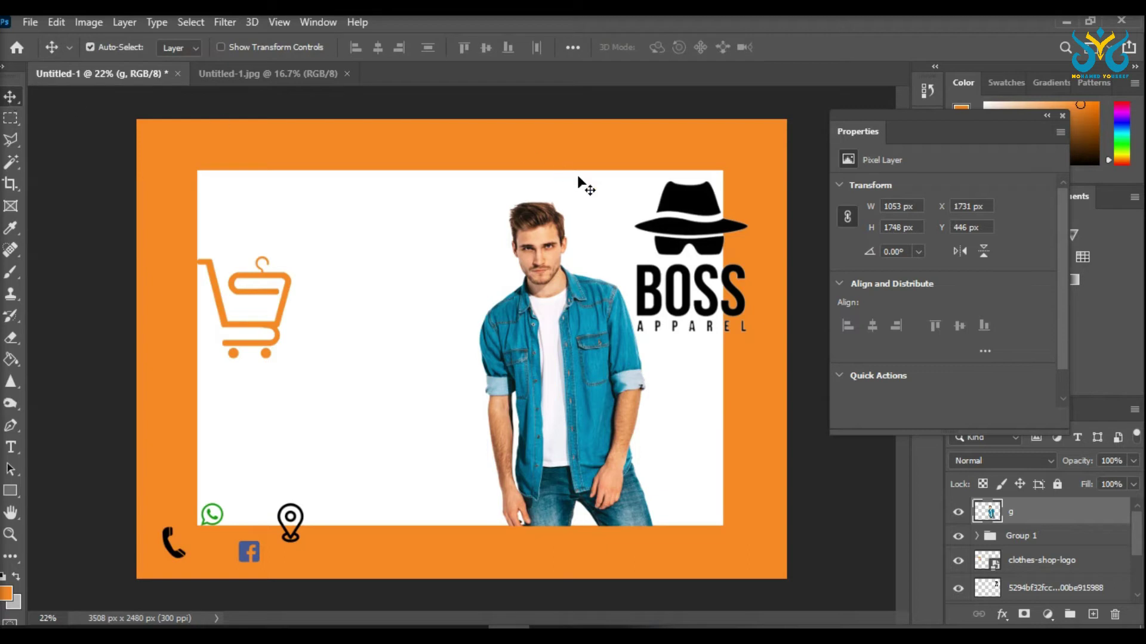
pyautogui.moveTo(677, 213); pyautogui.dragTo(660, 203)
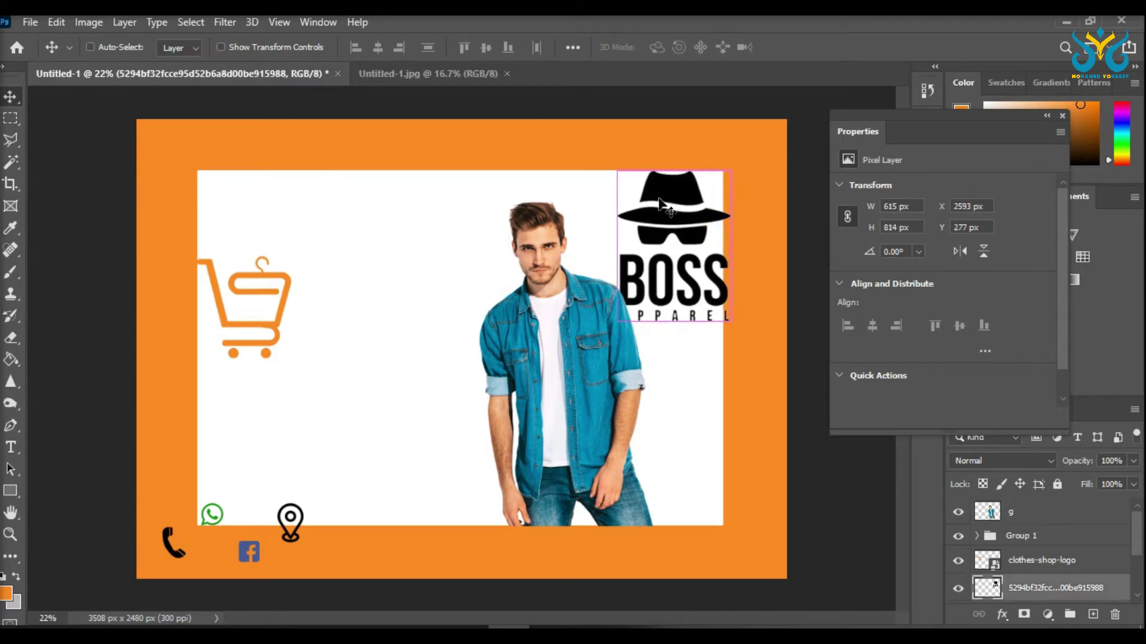
pyautogui.hotkey('ctrl', 't')
pyautogui.moveTo(728, 323); pyautogui.dragTo(672, 243)
pyautogui.moveTo(646, 194); pyautogui.dragTo(683, 206)
# Step: Fit the BOSS logo at 51% into the corner, then add a '%20' heading with blue 60 pt digits
pyautogui.moveTo(706, 256); pyautogui.dragTo(715, 267)
pyautogui.moveTo(685, 199); pyautogui.dragTo(686, 202)
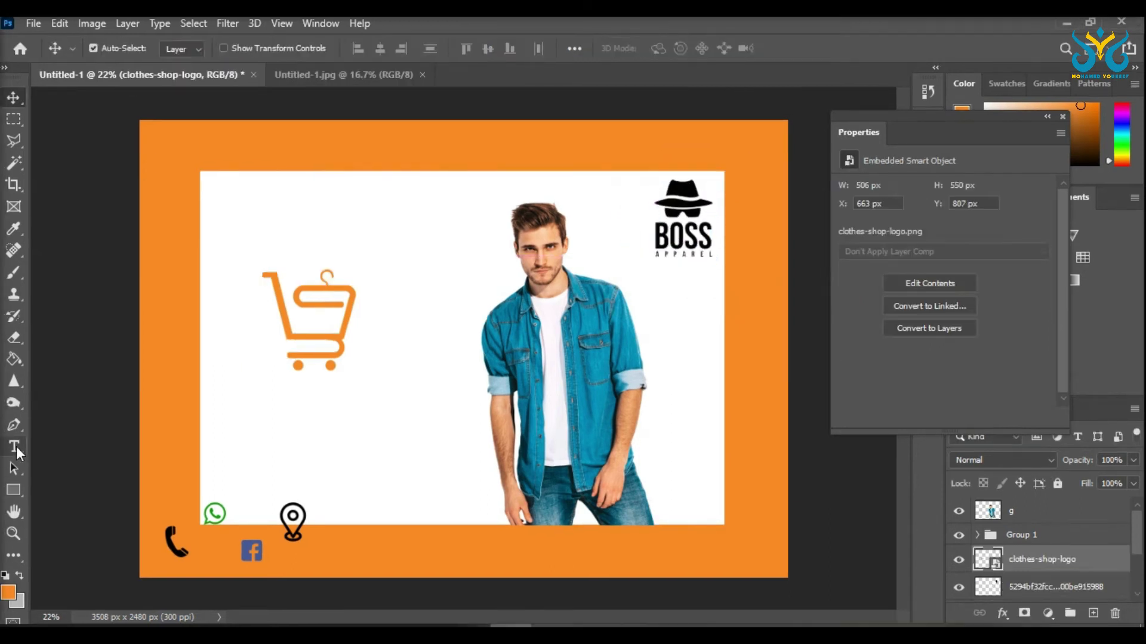
pyautogui.press('t')
pyautogui.moveTo(226, 203); pyautogui.dragTo(454, 255)
pyautogui.write('20%')
pyautogui.moveTo(334, 214); pyautogui.dragTo(370, 213)
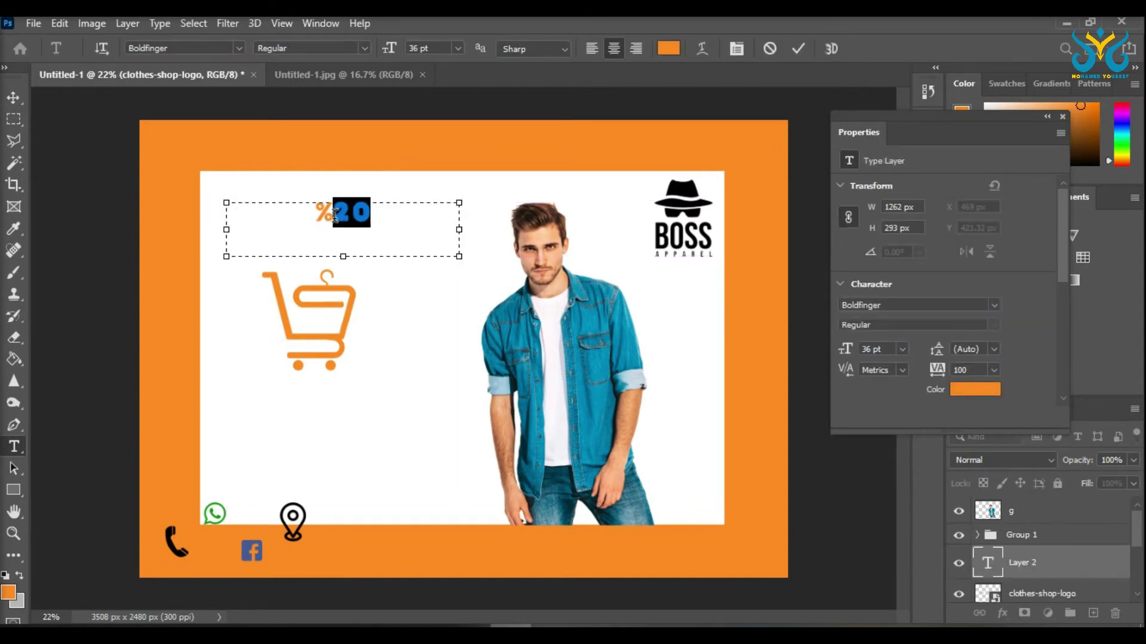
pyautogui.click(668, 49)
pyautogui.click(596, 316)
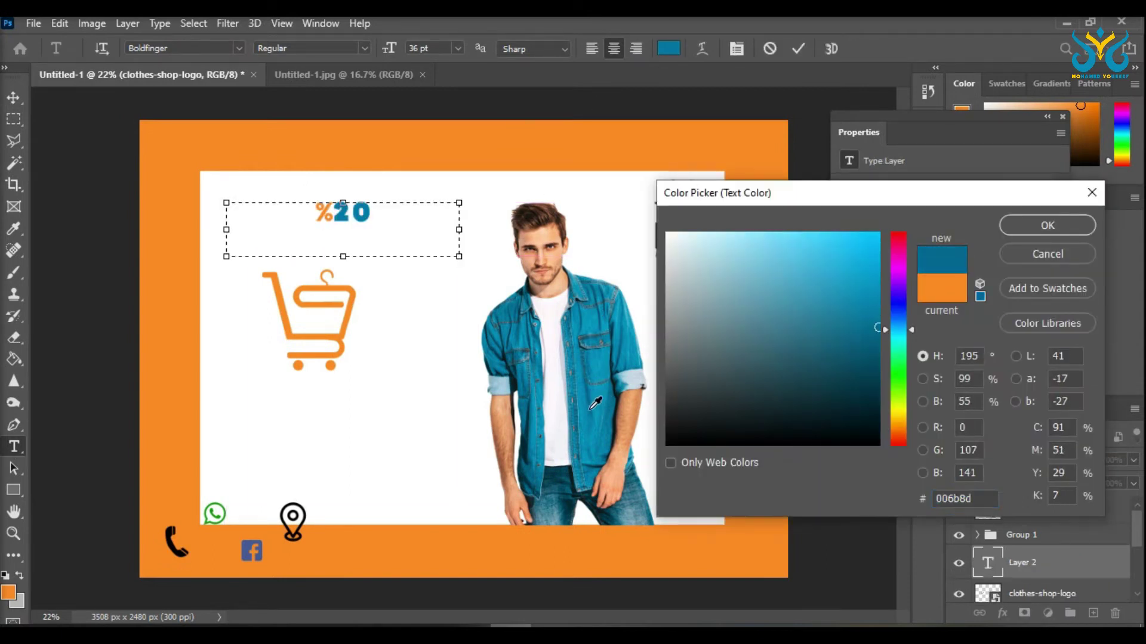
pyautogui.click(1047, 225)
pyautogui.click(458, 48)
pyautogui.click(420, 250)
pyautogui.hotkey('ctrl', 'Return')
# Step: Add 'OFF FOR ONLINE ORDER' paragraph text and shrink it to sit right of the cart
pyautogui.moveTo(363, 269); pyautogui.dragTo(703, 512)
pyautogui.write('OFF')
pyautogui.moveTo(367, 265); pyautogui.dragTo(196, 263)
pyautogui.write('FOR ONLINE ORDER')
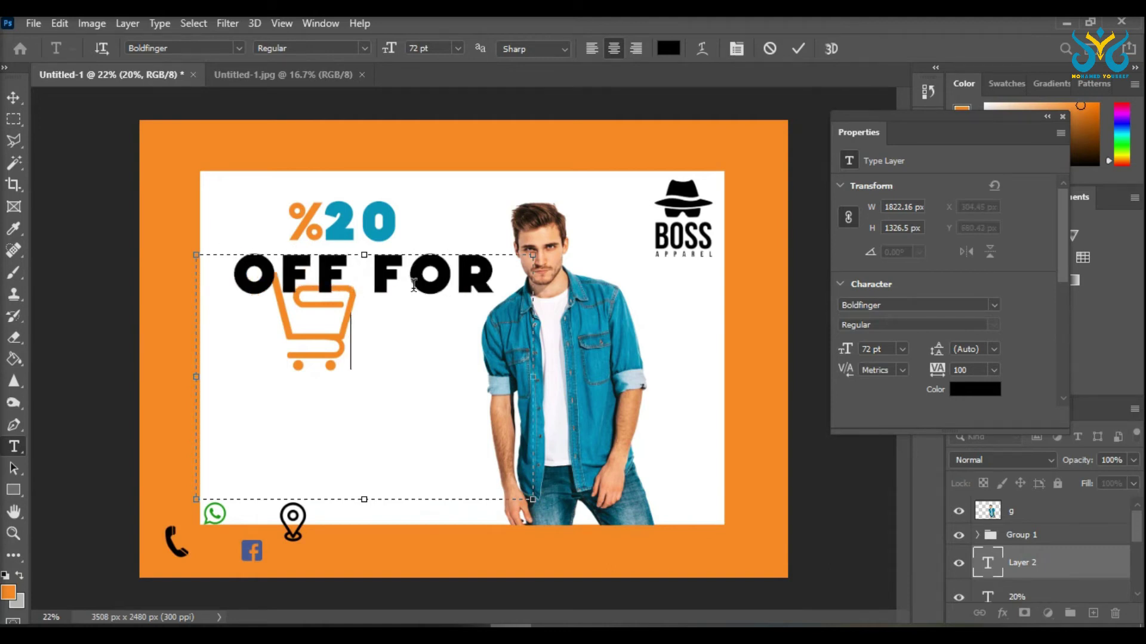
pyautogui.hotkey('ctrl', 'Return')
pyautogui.hotkey('ctrl', 't')
pyautogui.moveTo(533, 500); pyautogui.dragTo(422, 429)
pyautogui.moveTo(313, 333); pyautogui.dragTo(365, 325)
# Step: Cut the text down to OFF, name the layer 'off', and group it with the 20% layer
pyautogui.press('Return')
pyautogui.click(390, 315)
pyautogui.hotkey('ctrl', 'a')
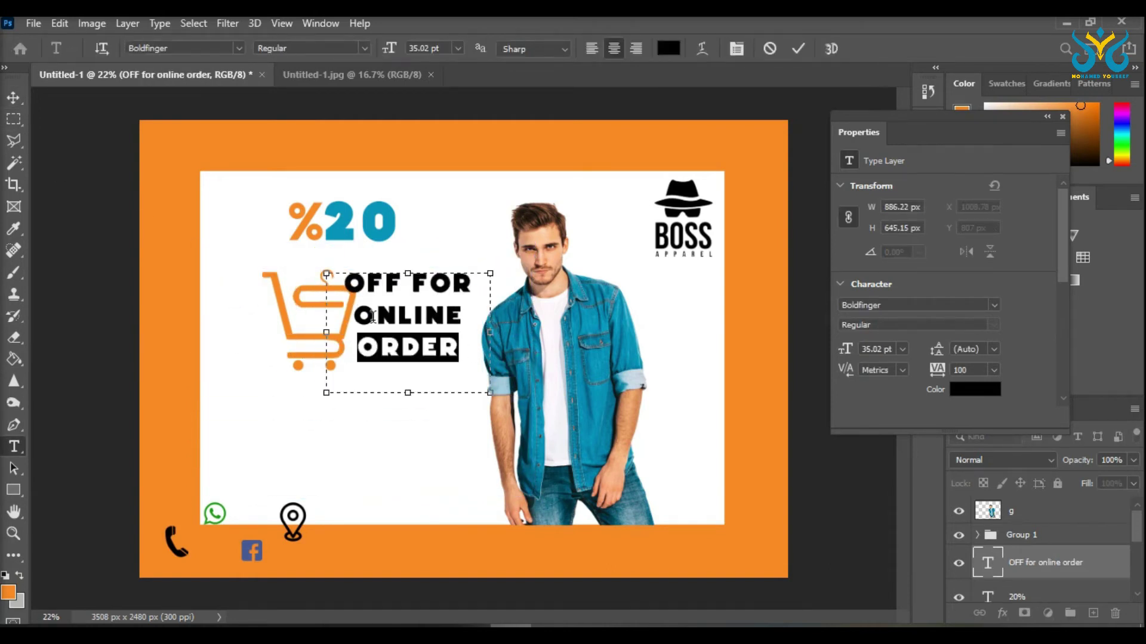
pyautogui.press('BackSpace')
pyautogui.write('off')
pyautogui.hotkey('ctrl', 'Return')
pyautogui.press('v')
pyautogui.keyDown('shift'); pyautogui.click(1017, 596); pyautogui.keyUp('shift')
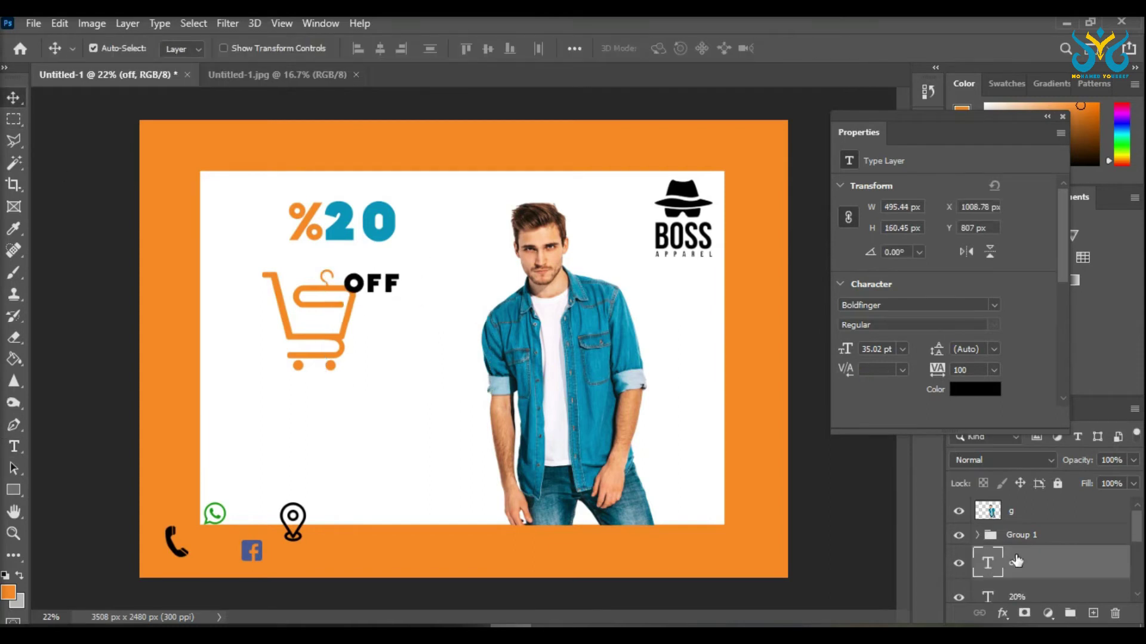
pyautogui.hotkey('ctrl', 'g')
pyautogui.click(977, 522)
pyautogui.click(1027, 585)
# Step: Type the words FOR, ONLINE and ORDER as separate text lines below OFF
pyautogui.press('t')
pyautogui.moveTo(326, 320); pyautogui.dragTo(471, 362)
pyautogui.write('FO')
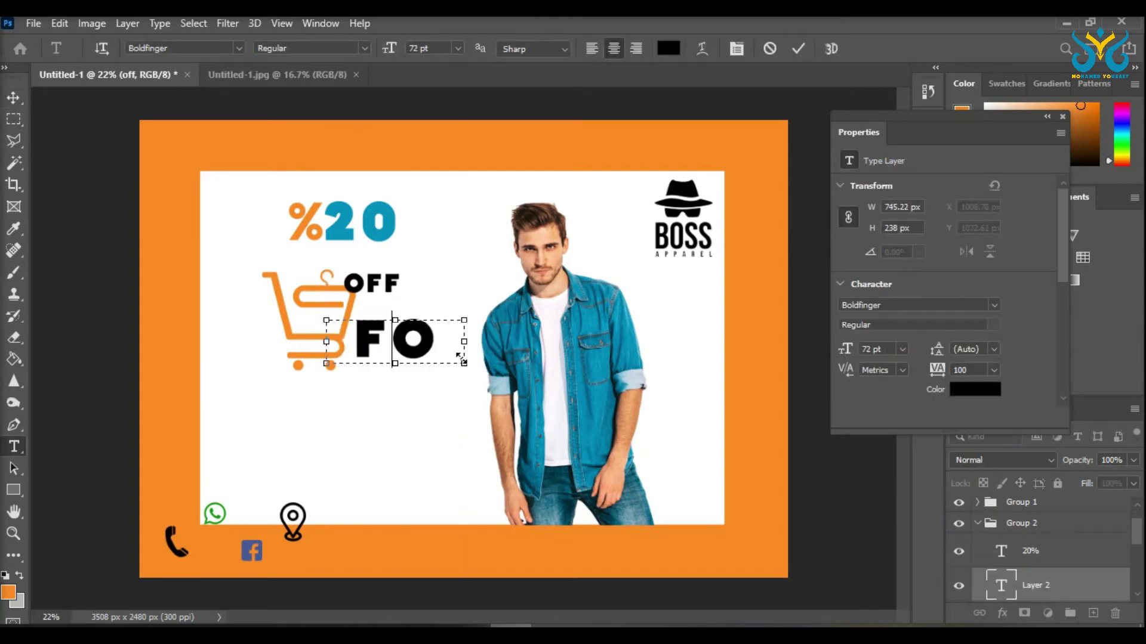
pyautogui.write('R')
pyautogui.write('O')
pyautogui.moveTo(262, 384); pyautogui.dragTo(514, 435)
pyautogui.write('NLINE')
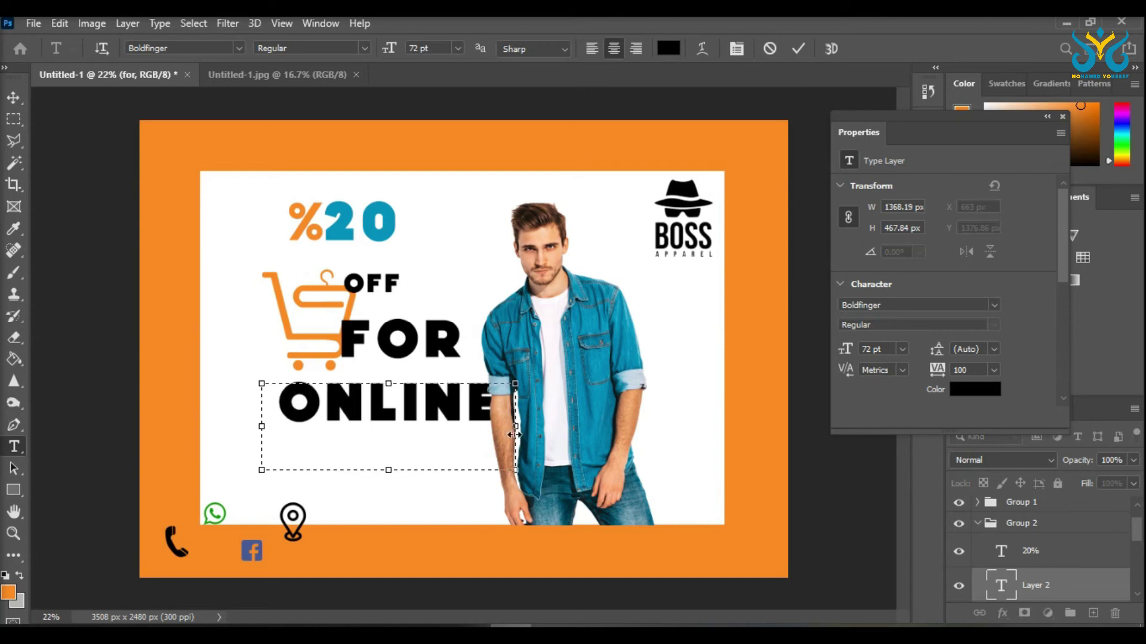
pyautogui.press('Return')
pyautogui.write('ORDER')
pyautogui.click(13, 97)
# Step: Enlarge OFF, stack ONLINE and ORDER beneath it, and shrink ORDER to about 77%
pyautogui.click(390, 286)
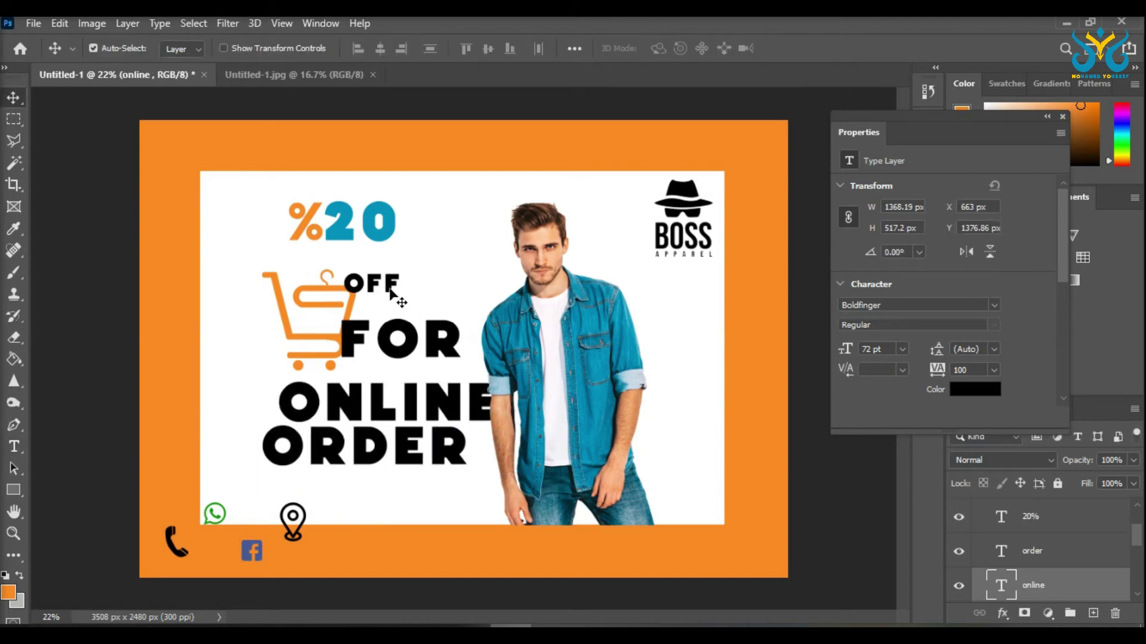
pyautogui.moveTo(434, 300); pyautogui.dragTo(476, 326)
pyautogui.press('Return')
pyautogui.moveTo(382, 403); pyautogui.dragTo(381, 340)
pyautogui.hotkey('ctrl', 't')
pyautogui.moveTo(477, 382); pyautogui.dragTo(461, 243)
pyautogui.press('Return')
pyautogui.moveTo(456, 371); pyautogui.dragTo(455, 341)
pyautogui.moveTo(417, 448); pyautogui.dragTo(418, 385)
pyautogui.hotkey('ctrl', 't')
pyautogui.moveTo(469, 435); pyautogui.dragTo(472, 388)
pyautogui.scroll(3, 304, 389)
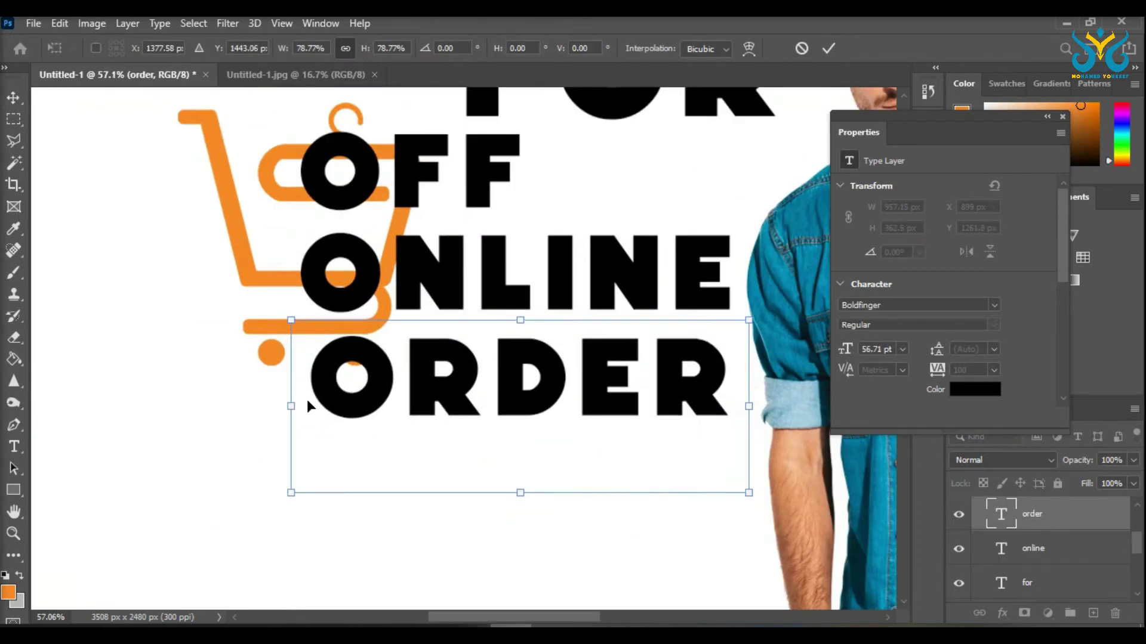
pyautogui.scroll(-2, 747, 401)
# Step: Shrink the FOR text and set it beside OFF
pyautogui.click(1026, 583)
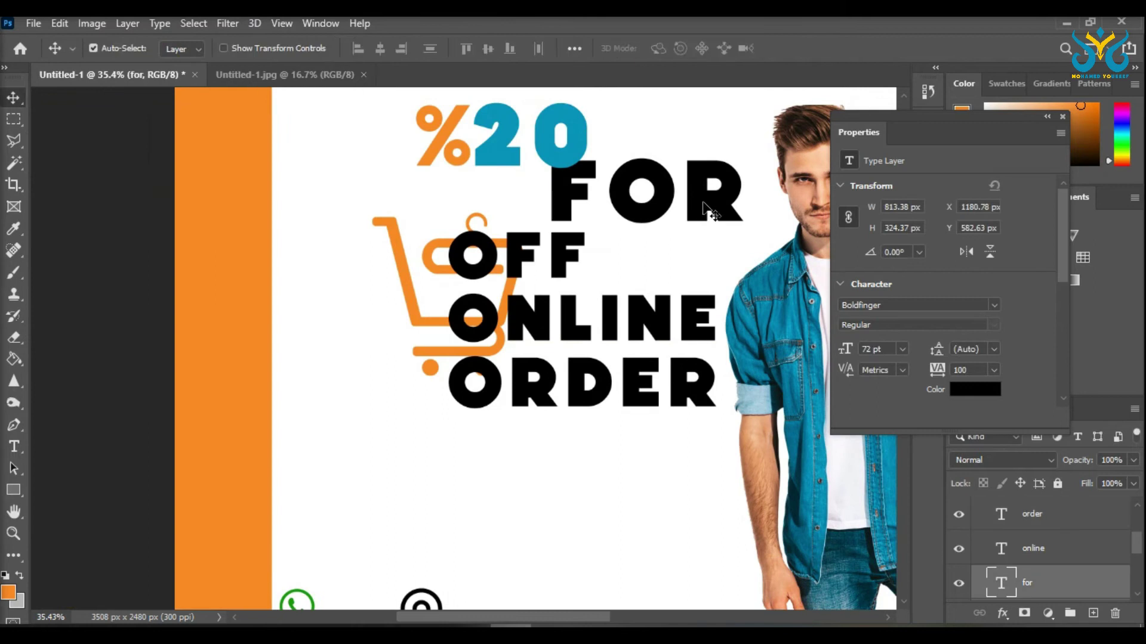
pyautogui.hotkey('ctrl', 't')
pyautogui.moveTo(798, 245); pyautogui.dragTo(746, 241)
pyautogui.moveTo(657, 245); pyautogui.dragTo(645, 254)
pyautogui.press('Return')
# Step: Shift the cart logo left and begin scaling the %20 heading
pyautogui.moveTo(394, 244); pyautogui.dragTo(307, 264)
pyautogui.click(568, 171)
pyautogui.hotkey('ctrl', 't')
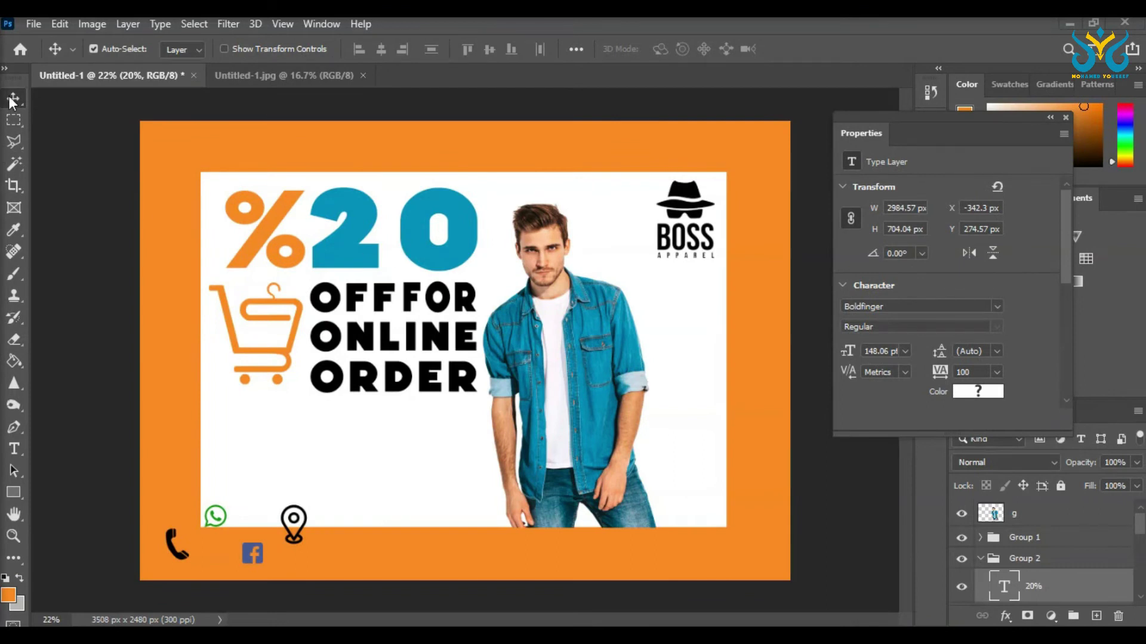
# Step: Colour the first O of OFF orange, sampled from the % sign
pyautogui.moveTo(458, 255); pyautogui.dragTo(465, 256)
pyautogui.click(441, 311)
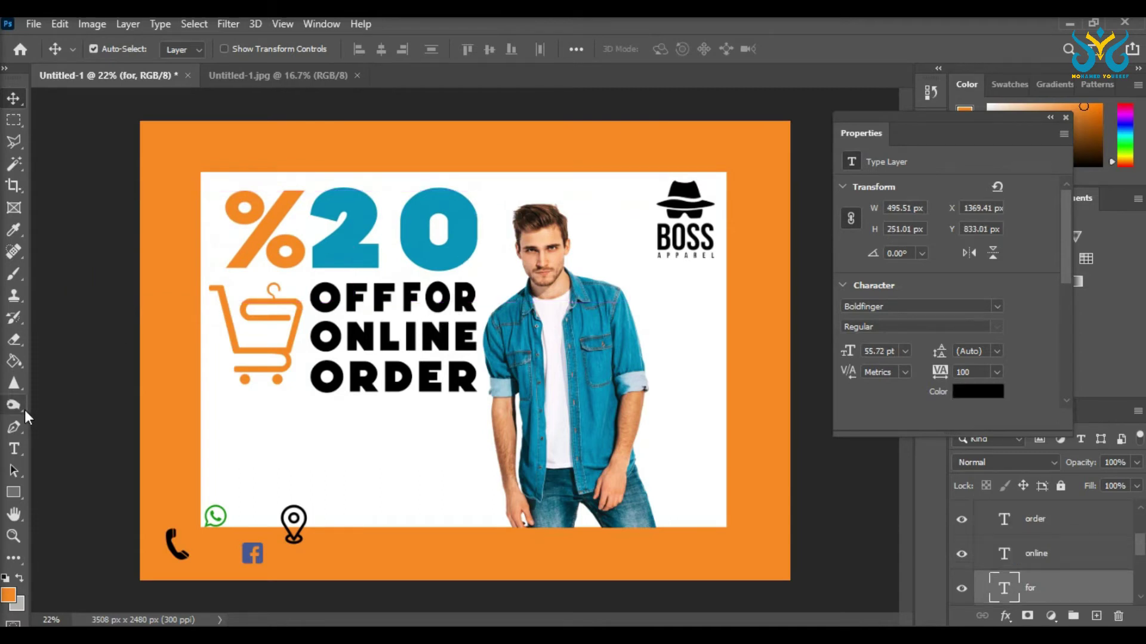
pyautogui.click(14, 448)
pyautogui.click(347, 298)
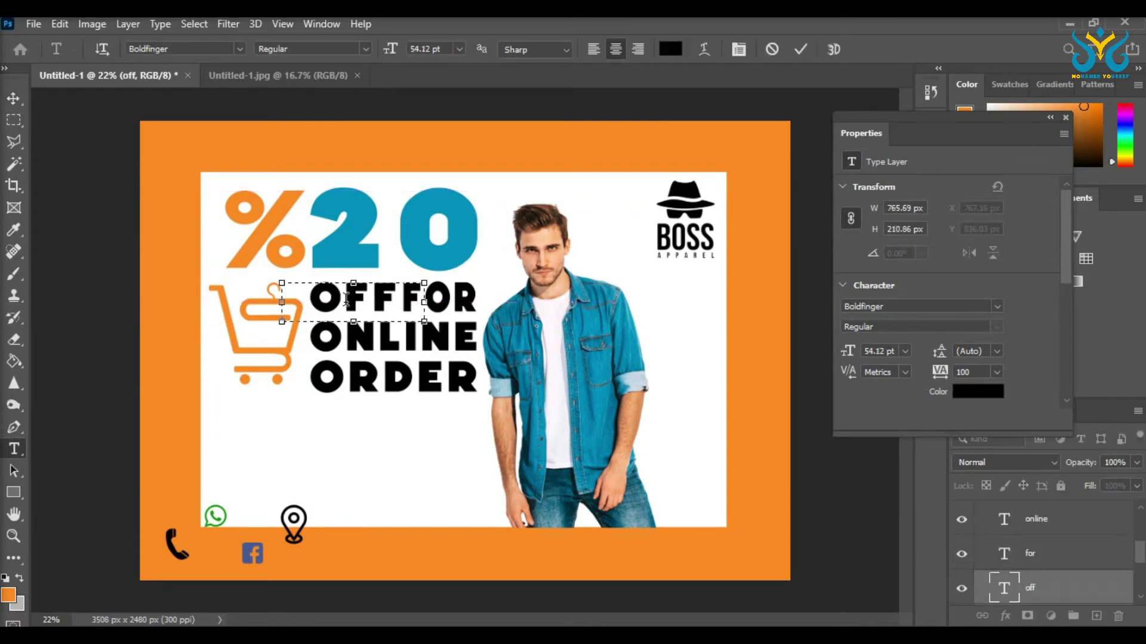
pyautogui.doubleClick(329, 298)
pyautogui.click(670, 49)
pyautogui.click(288, 202)
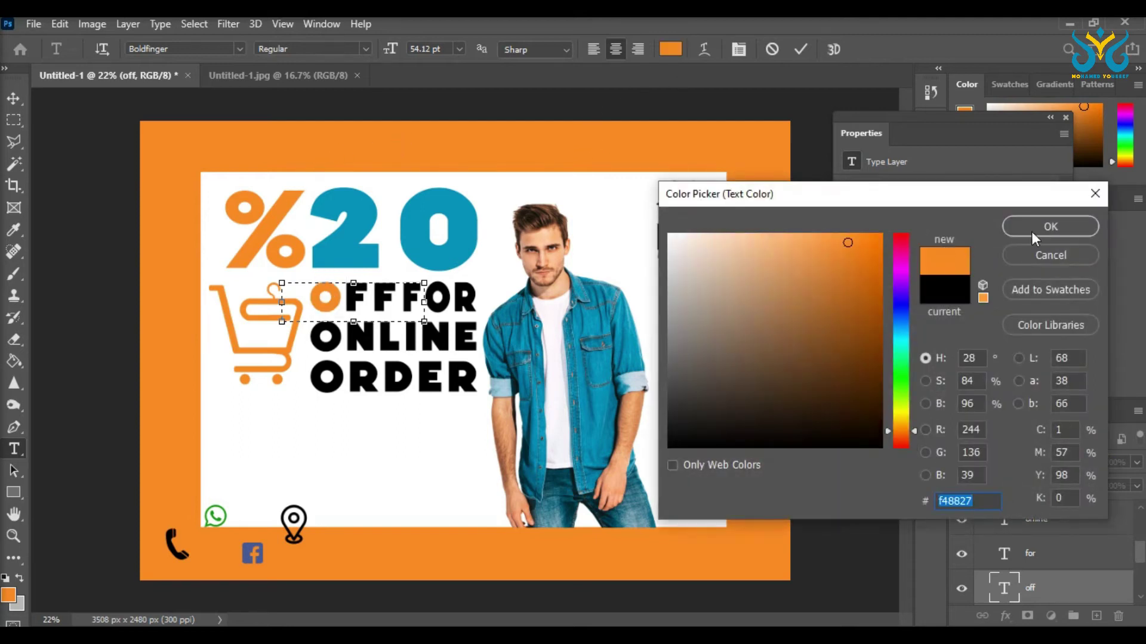
pyautogui.click(1034, 238)
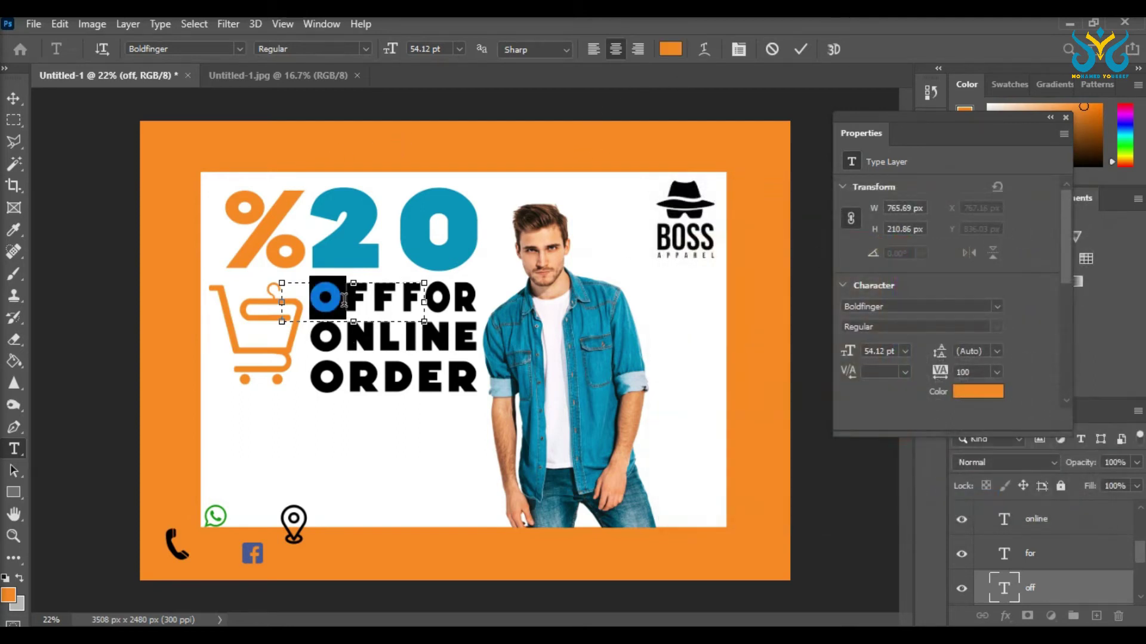
# Step: Colour the FF of OFF blue, sampled from the 20
pyautogui.click(344, 298)
pyautogui.moveTo(344, 298); pyautogui.dragTo(391, 306)
pyautogui.click(670, 49)
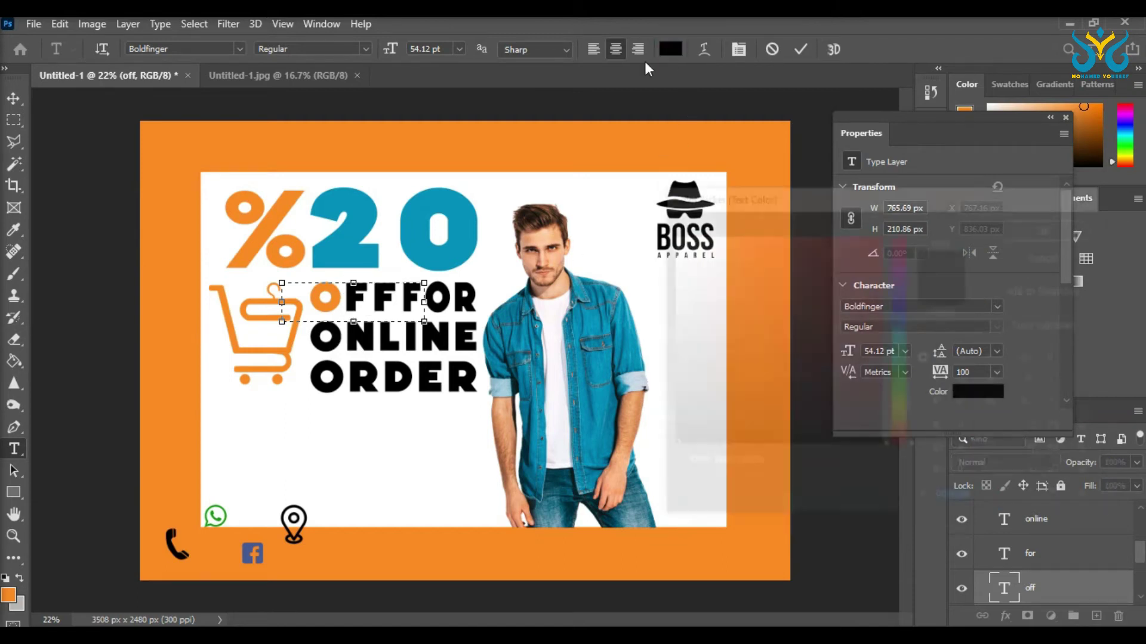
pyautogui.click(373, 215)
pyautogui.press('Return')
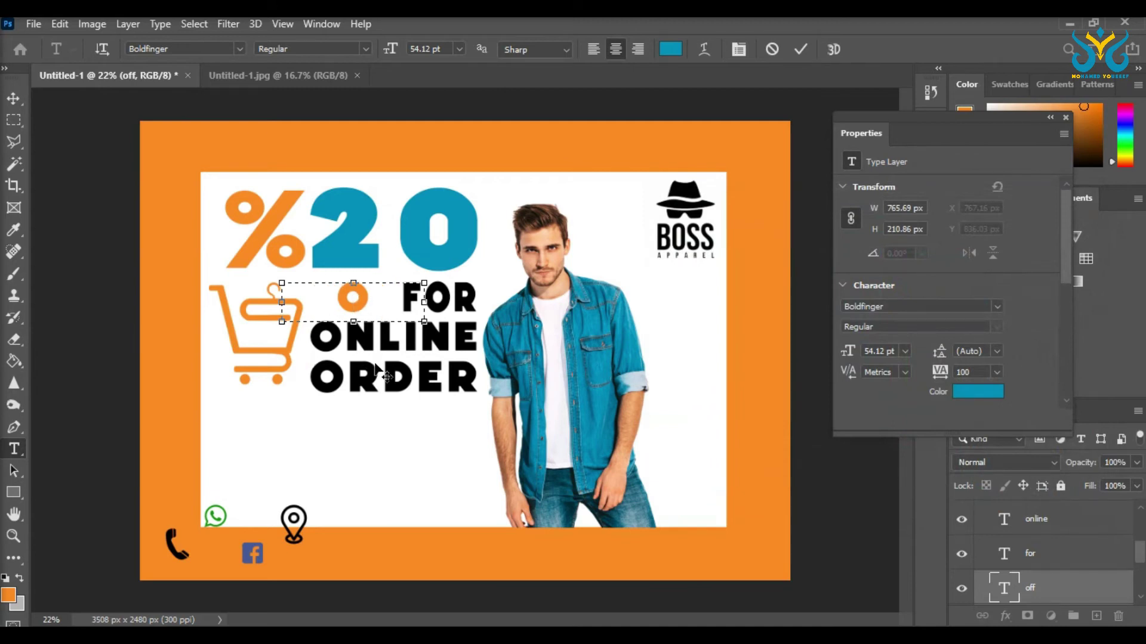
pyautogui.press('Right')
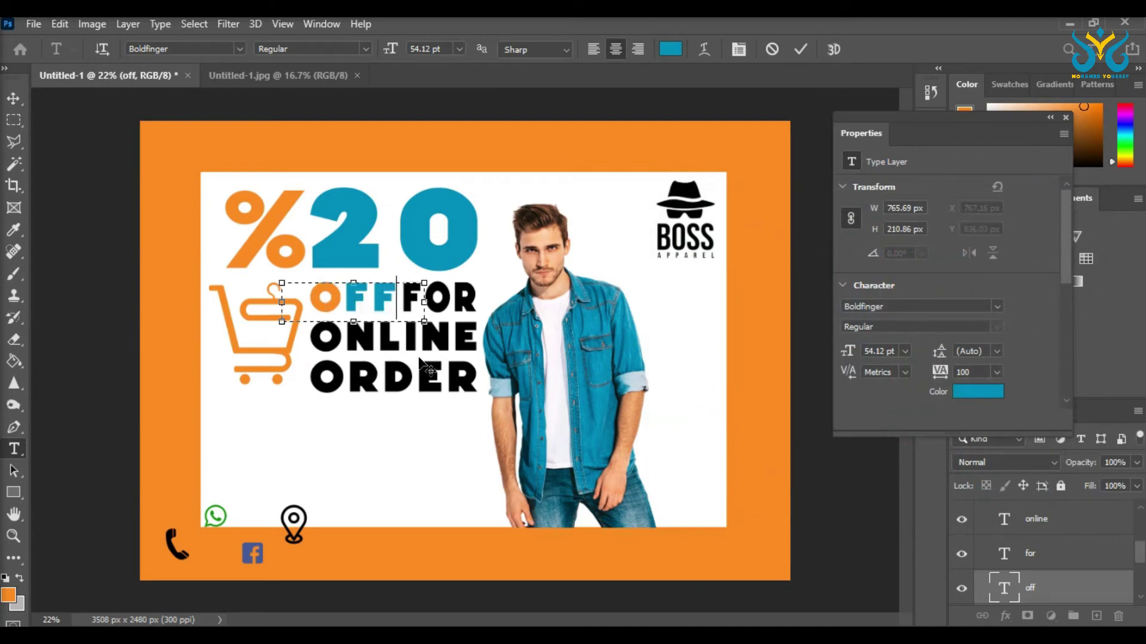
pyautogui.click(453, 349)
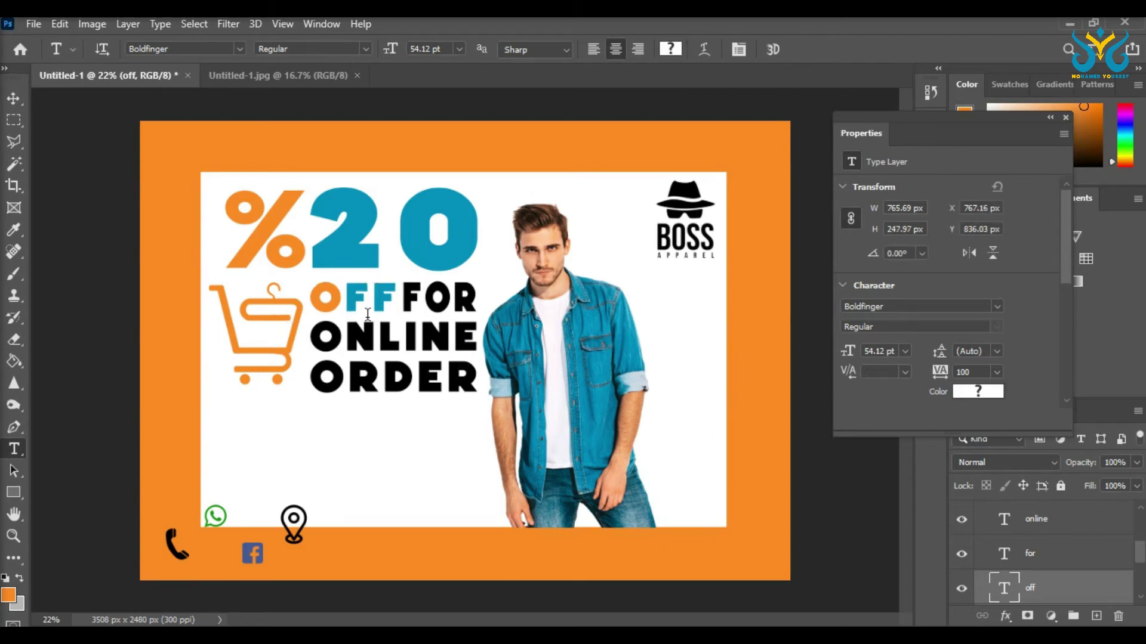
# Step: Colour the first O of ONLINE orange
pyautogui.click(324, 336)
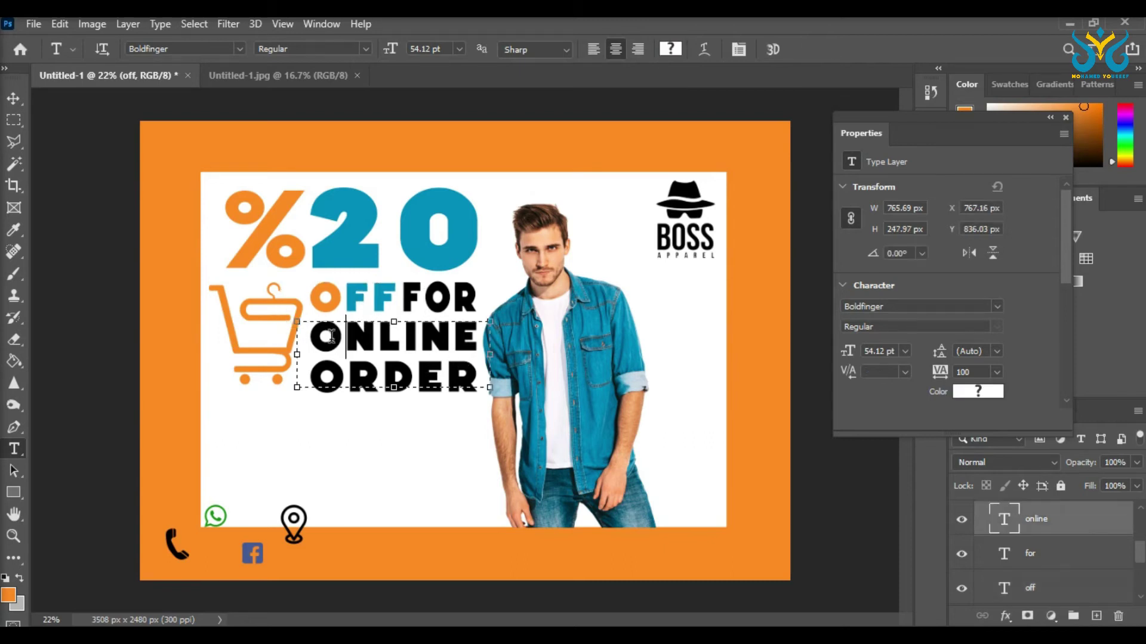
pyautogui.click(671, 49)
pyautogui.click(262, 216)
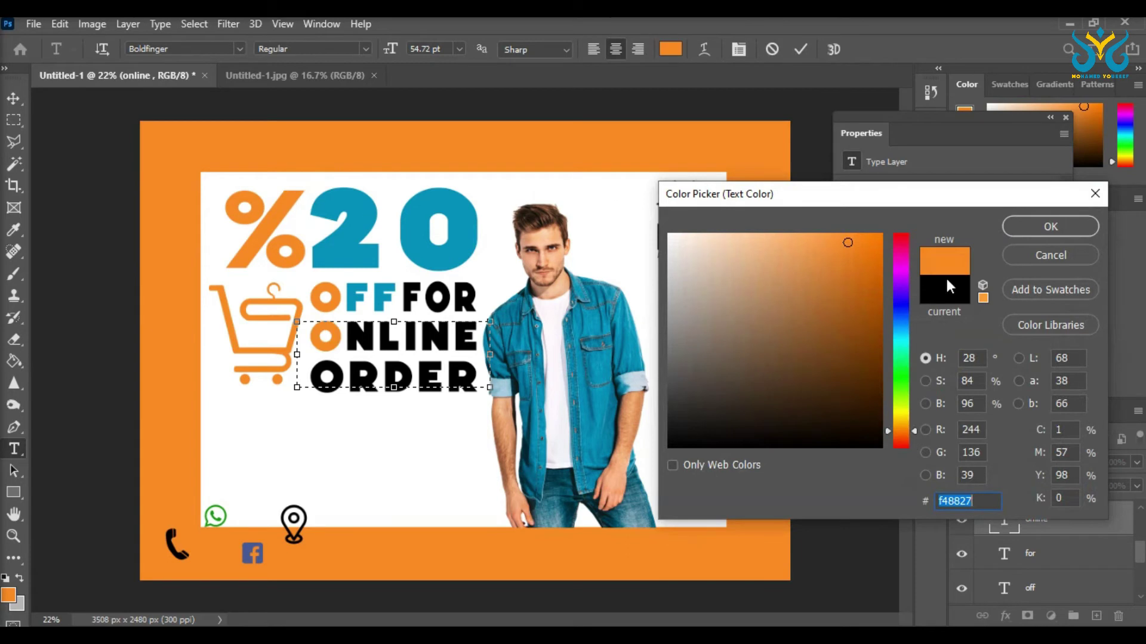
pyautogui.click(1051, 227)
pyautogui.click(348, 336)
# Step: Colour the NLINE letters of ONLINE blue, sampled from the 20
pyautogui.doubleClick(358, 337)
pyautogui.click(480, 337)
pyautogui.moveTo(480, 337); pyautogui.dragTo(360, 340)
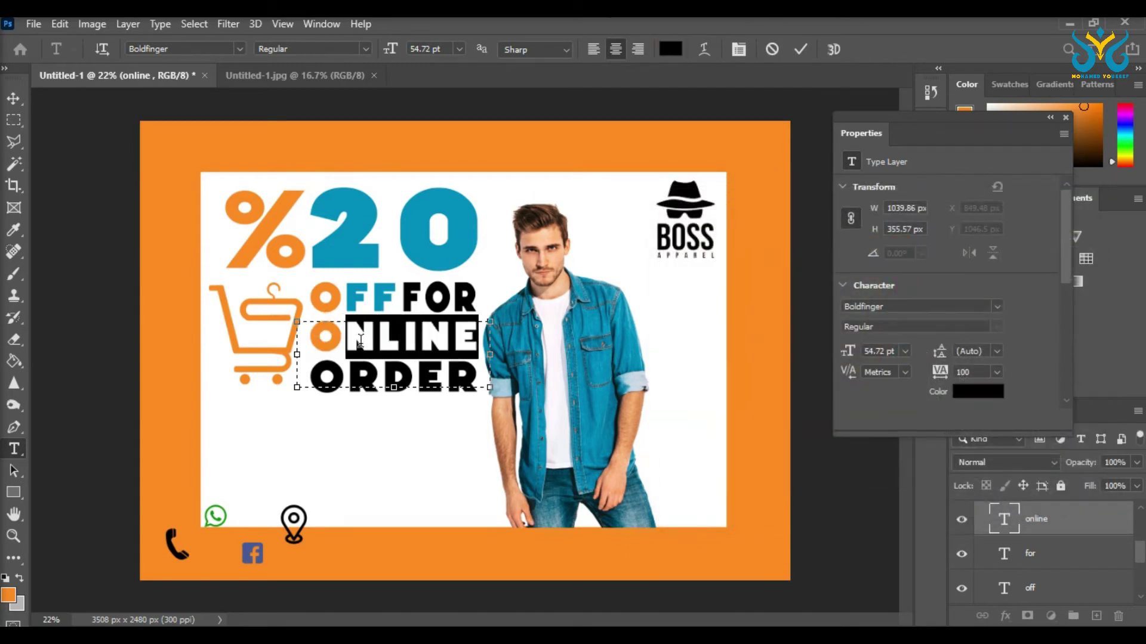
pyautogui.click(670, 48)
pyautogui.click(411, 238)
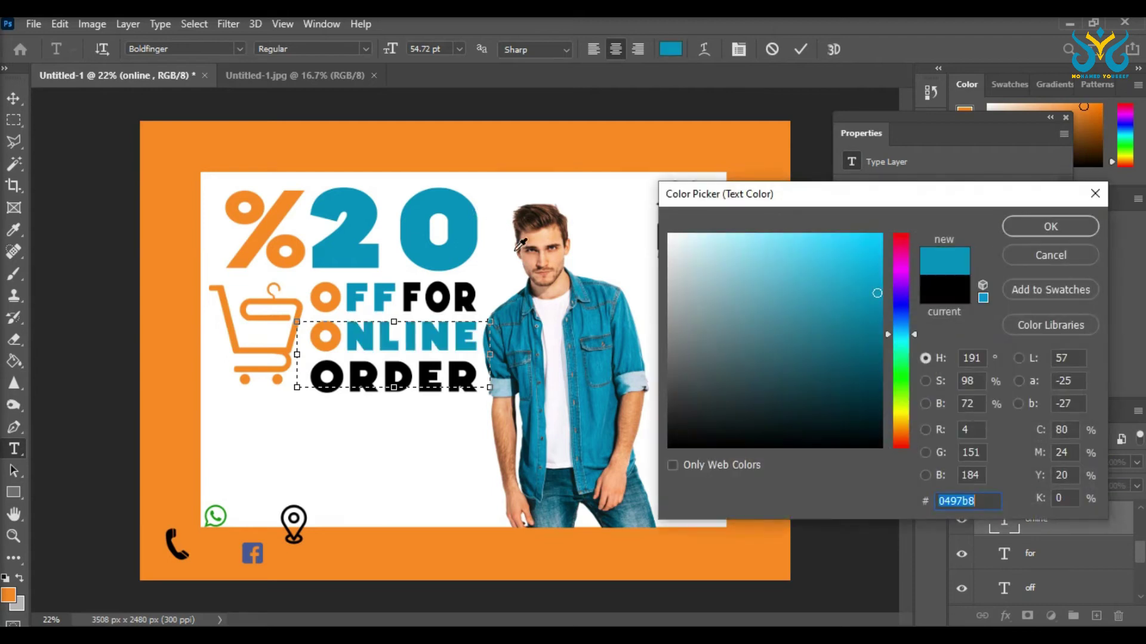
pyautogui.press('Return')
pyautogui.click(350, 372)
pyautogui.moveTo(347, 358); pyautogui.dragTo(328, 367)
pyautogui.click(329, 370)
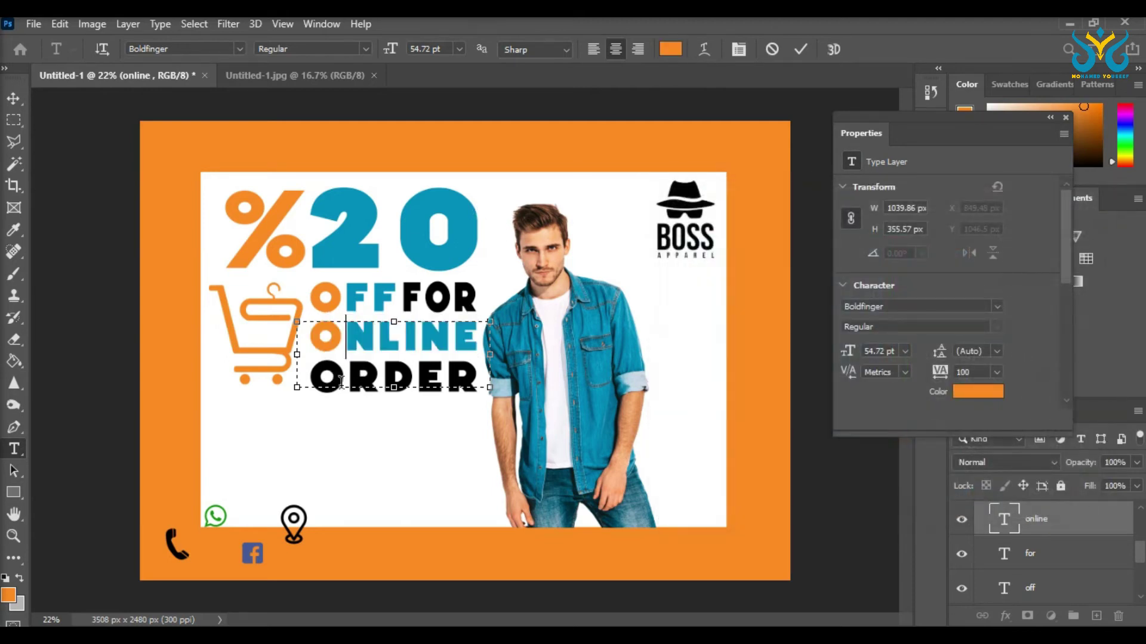
pyautogui.click(352, 409)
# Step: Make the O of ORDER orange and the letters RDER blue
pyautogui.click(346, 375)
pyautogui.moveTo(348, 375); pyautogui.dragTo(326, 376)
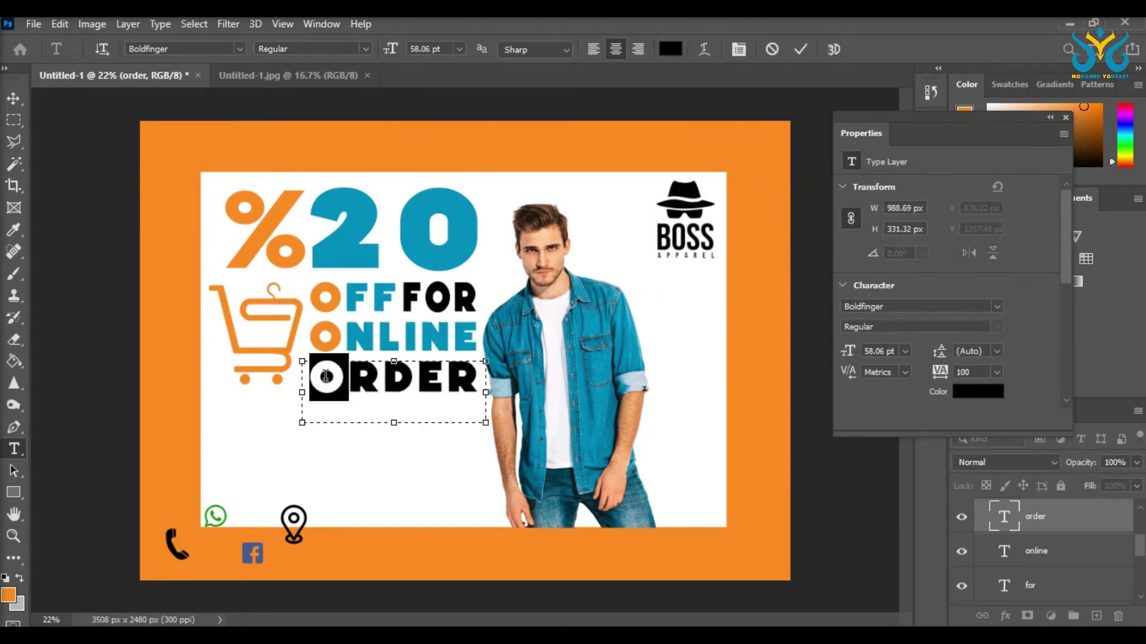
pyautogui.click(670, 49)
pyautogui.click(303, 198)
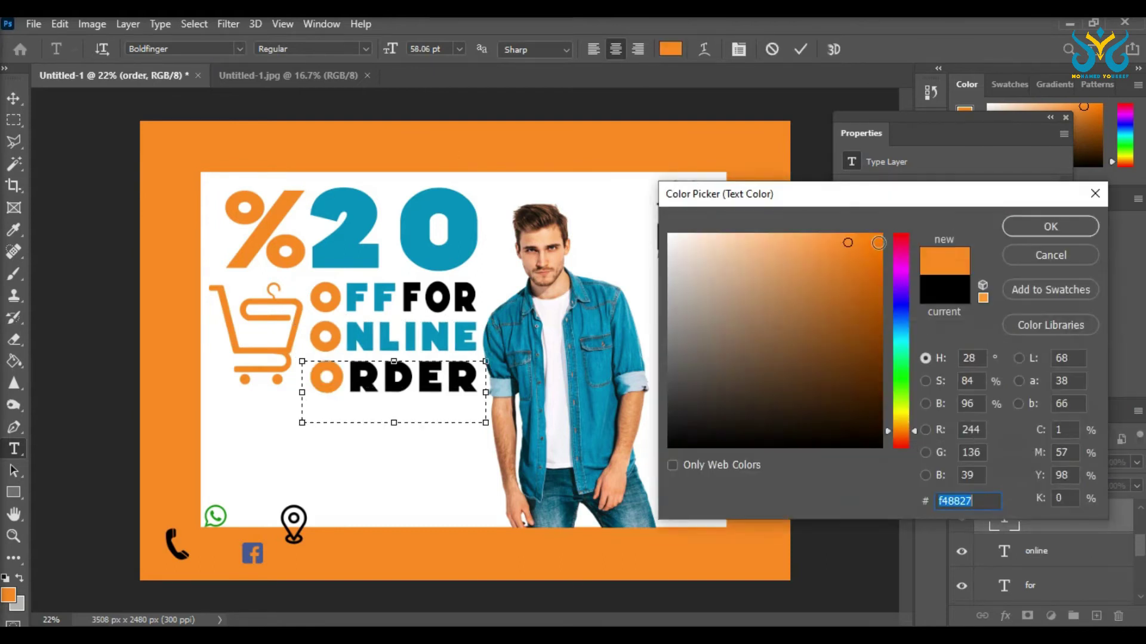
pyautogui.click(1026, 231)
pyautogui.moveTo(362, 371); pyautogui.dragTo(480, 376)
pyautogui.click(669, 49)
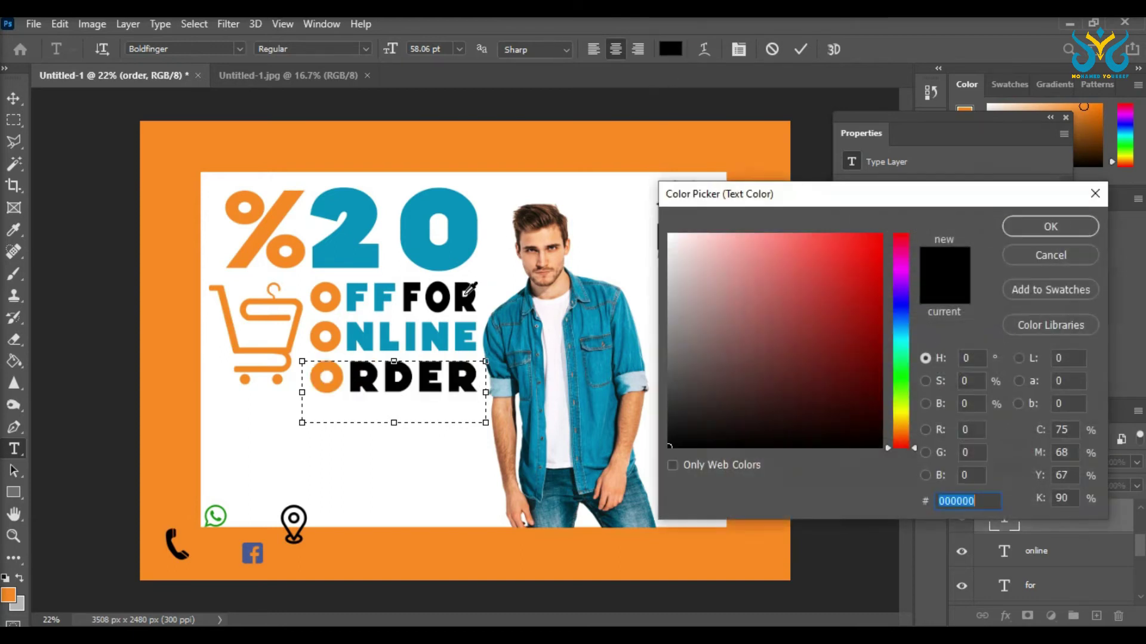
pyautogui.click(465, 256)
pyautogui.press('Return')
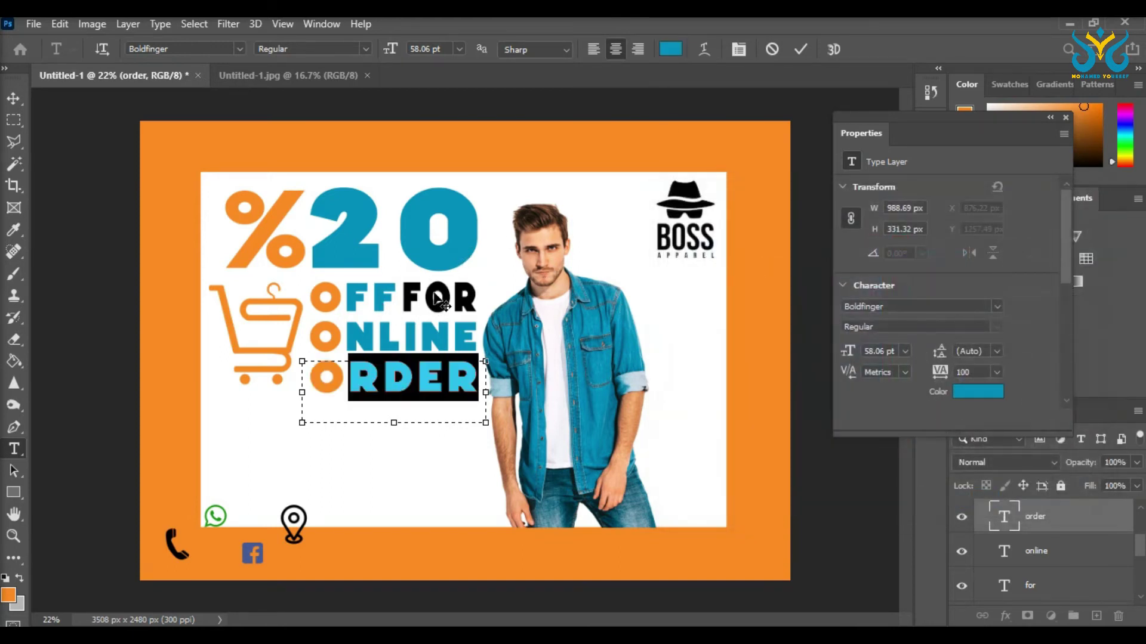
pyautogui.hotkey('ctrl', 'Return')
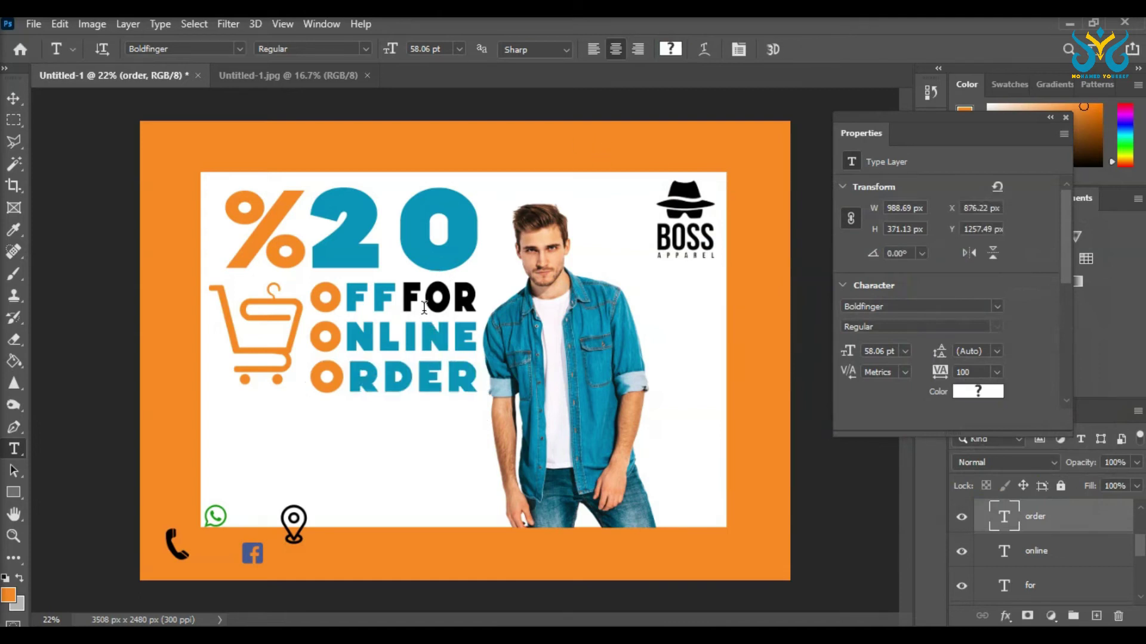
# Step: Colour the whole word FOR orange
pyautogui.click(406, 300)
pyautogui.moveTo(403, 298); pyautogui.dragTo(475, 302)
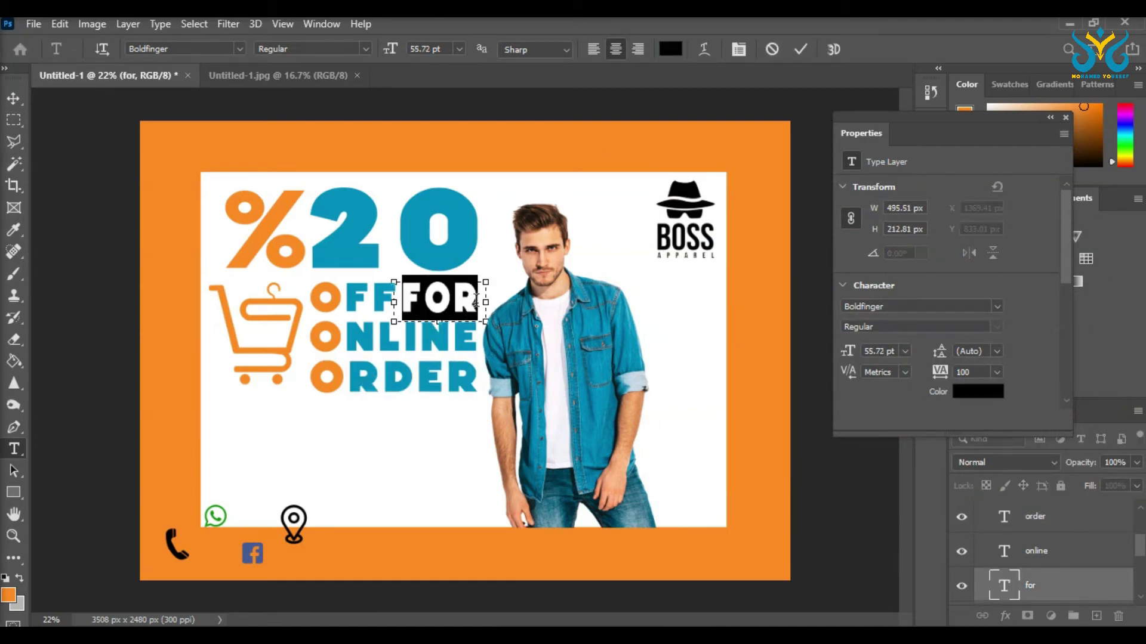
pyautogui.click(666, 52)
pyautogui.click(349, 289)
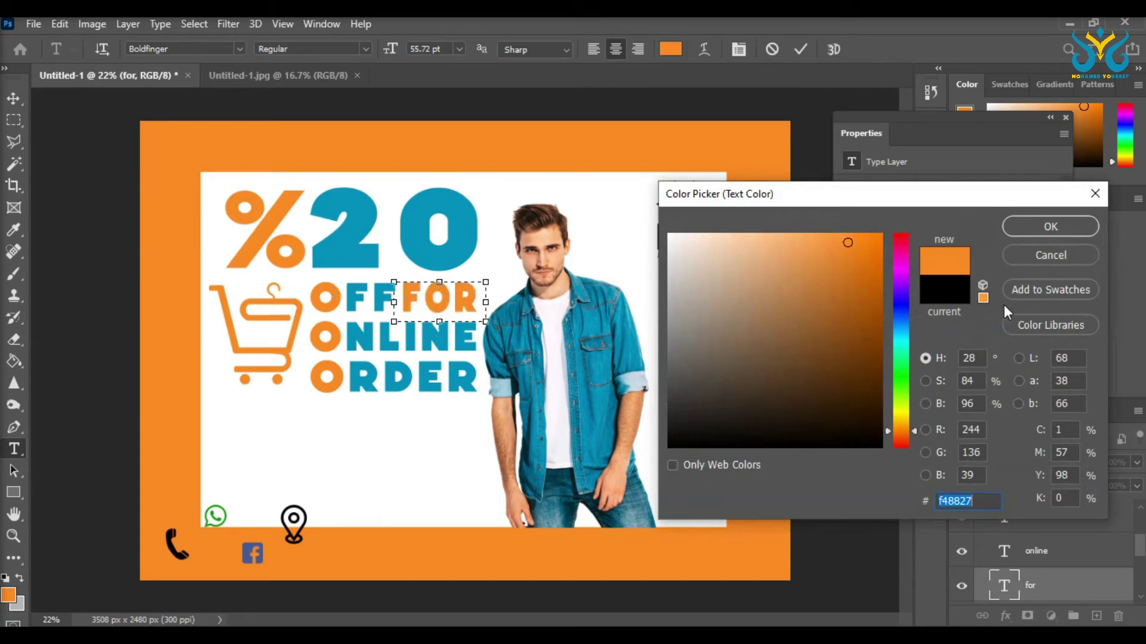
pyautogui.click(1050, 227)
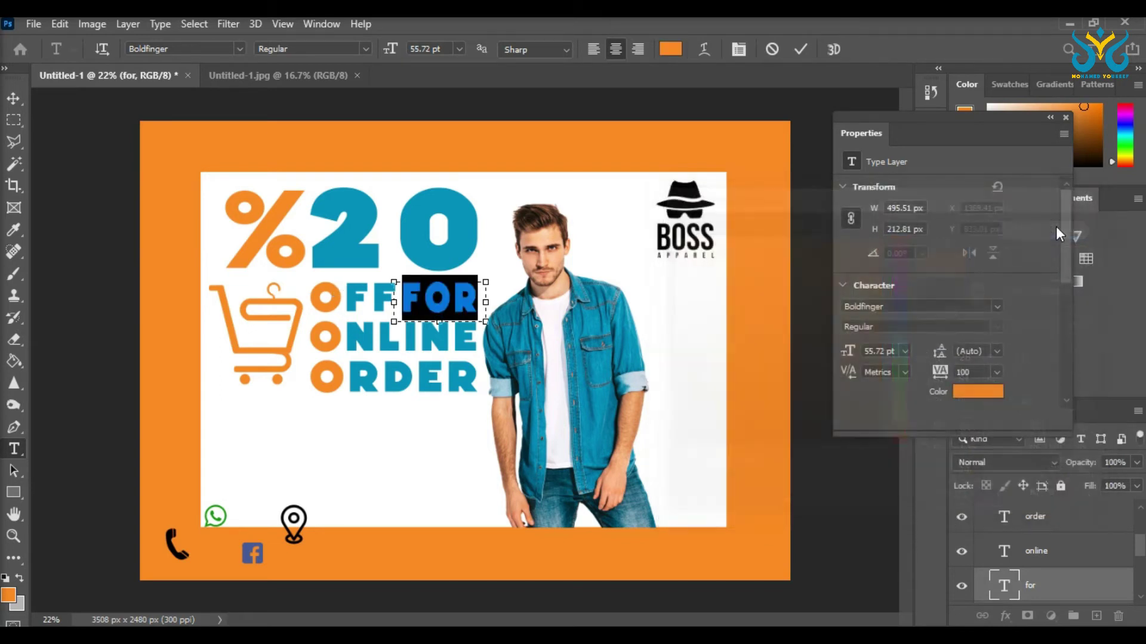
pyautogui.click(12, 99)
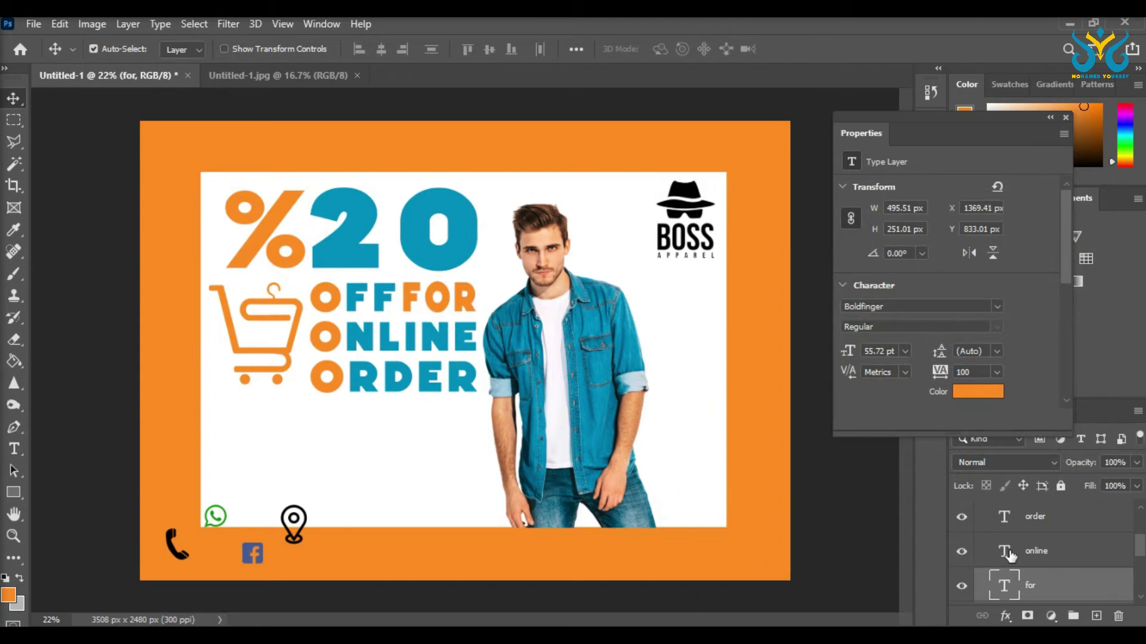
# Step: Try outer glow and drop shadow effects on the model photo, then remove them
pyautogui.doubleClick(1024, 567)
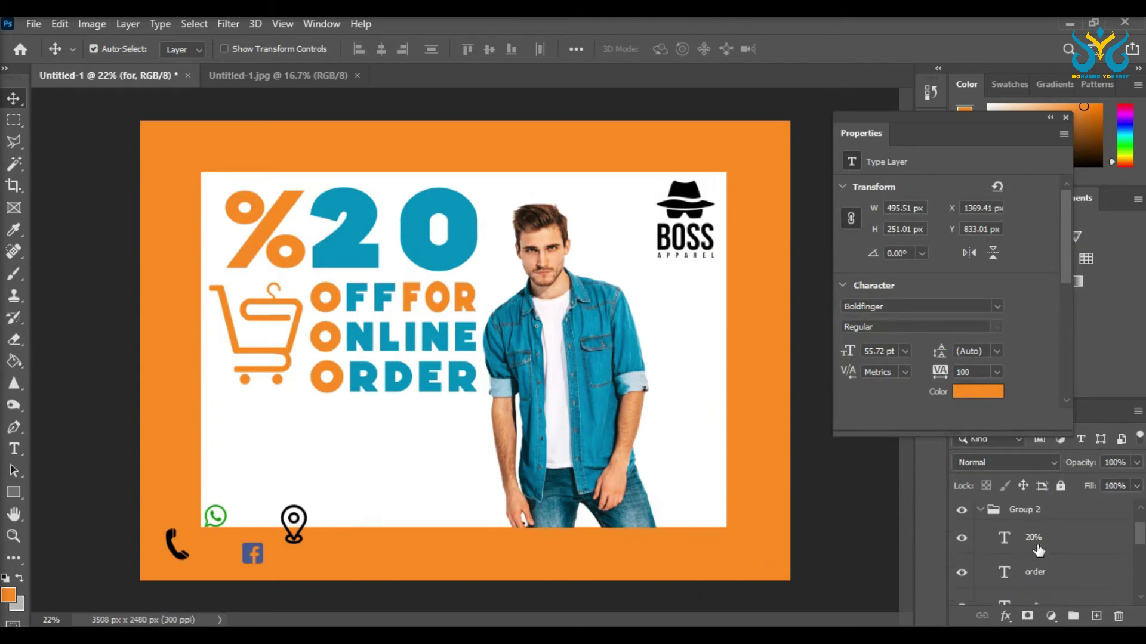
pyautogui.moveTo(579, 193); pyautogui.dragTo(757, 167)
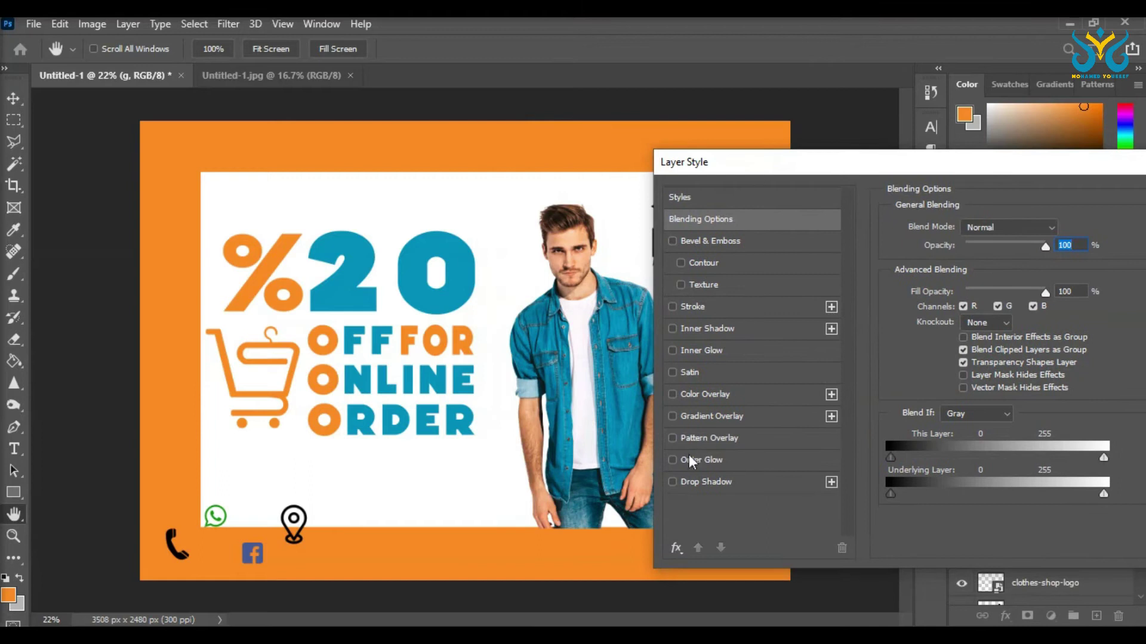
pyautogui.click(672, 461)
pyautogui.click(672, 459)
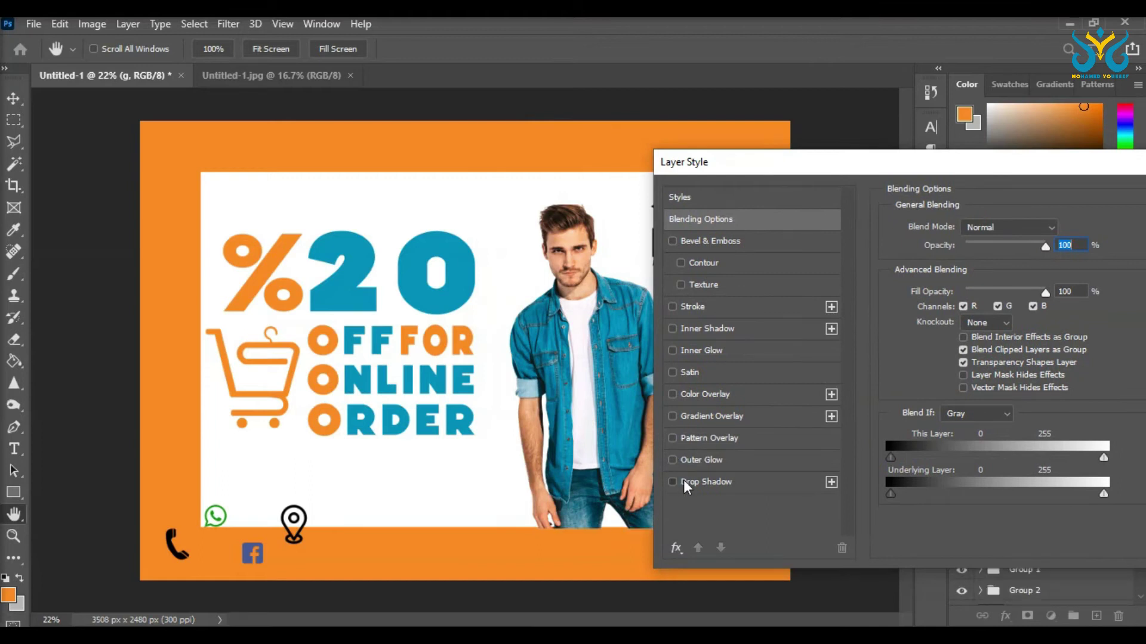
pyautogui.click(685, 480)
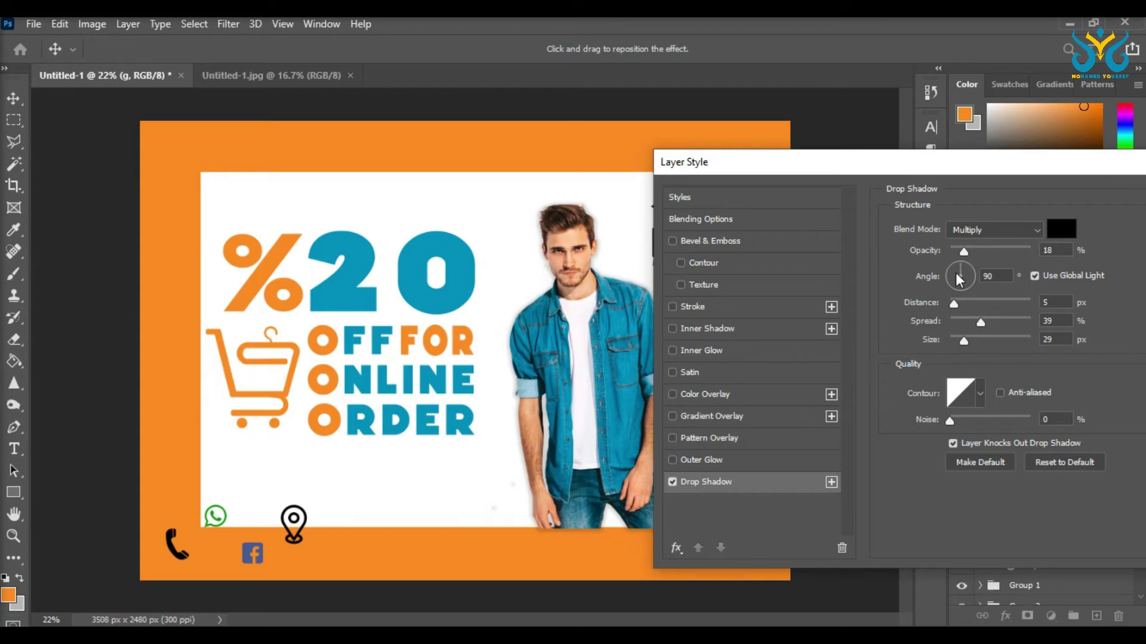
pyautogui.moveTo(970, 251); pyautogui.dragTo(968, 254)
pyautogui.moveTo(988, 166); pyautogui.dragTo(914, 166)
pyautogui.click(598, 484)
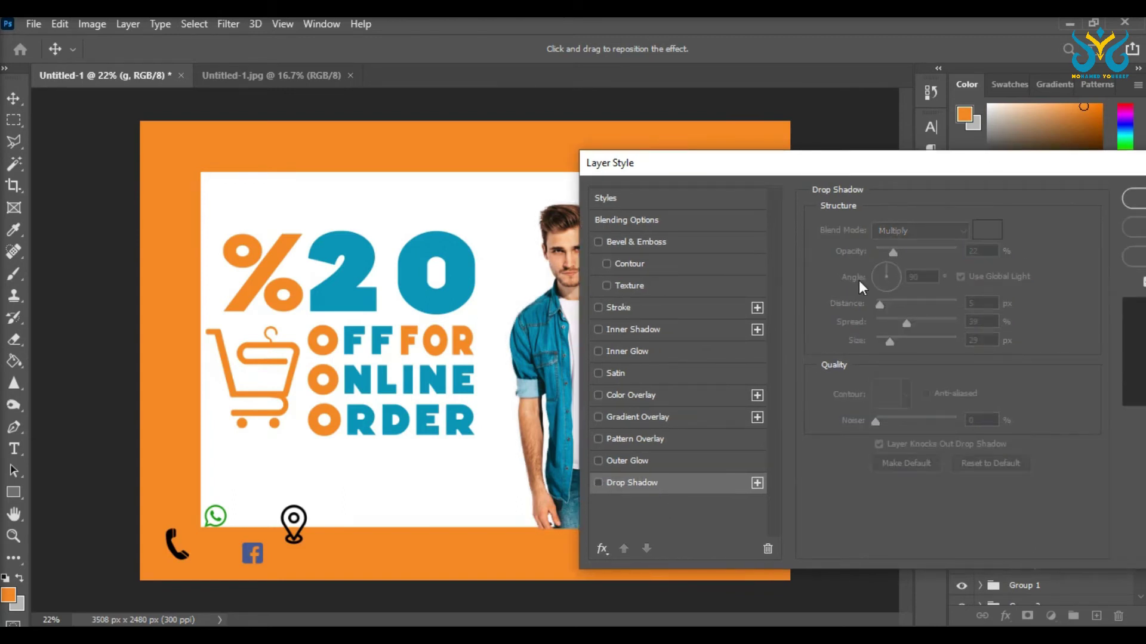
pyautogui.click(1113, 197)
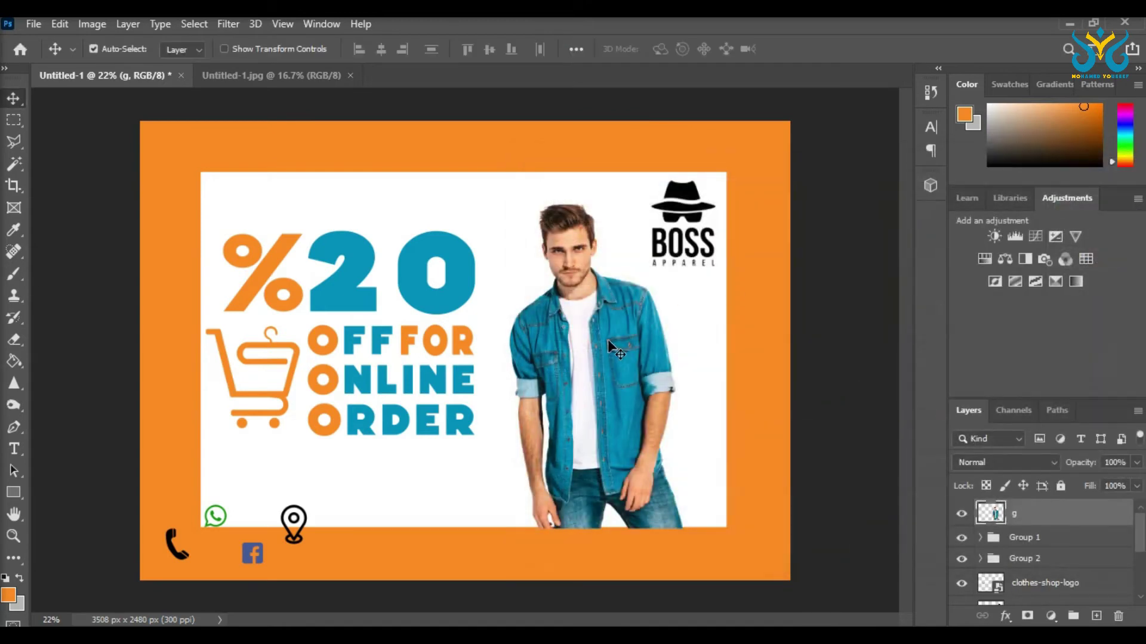
# Step: Duplicate the model photo as a copy placed beneath the original, offset left
pyautogui.keyDown('alt'); pyautogui.moveTo(607, 339); pyautogui.dragTo(511, 325); pyautogui.keyUp('alt')
pyautogui.moveTo(1041, 515); pyautogui.dragTo(1041, 552)
pyautogui.moveTo(513, 302); pyautogui.dragTo(585, 316)
# Step: Give the model copy a medium grey Color Overlay
pyautogui.rightClick(1030, 541)
pyautogui.click(836, 36)
pyautogui.moveTo(577, 167); pyautogui.dragTo(699, 166)
pyautogui.click(640, 374)
pyautogui.click(623, 373)
pyautogui.click(640, 395)
pyautogui.click(1019, 232)
pyautogui.click(671, 358)
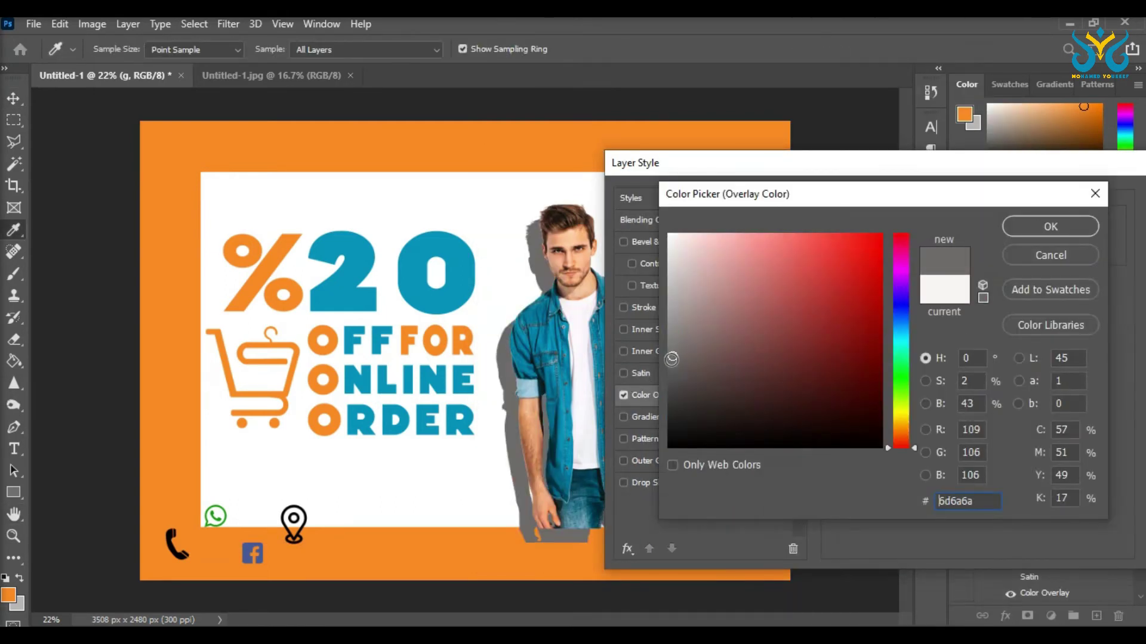
pyautogui.click(1050, 226)
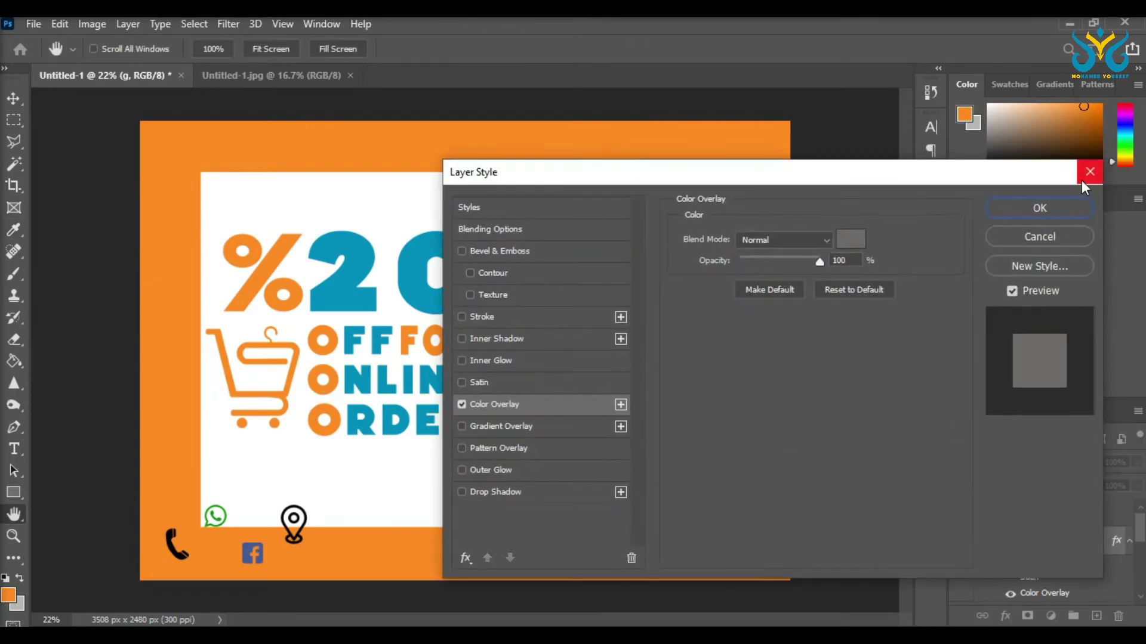
pyautogui.click(1085, 174)
# Step: Lower the grey shadow layer's opacity to 13%
pyautogui.press('4')
pyautogui.press('1')
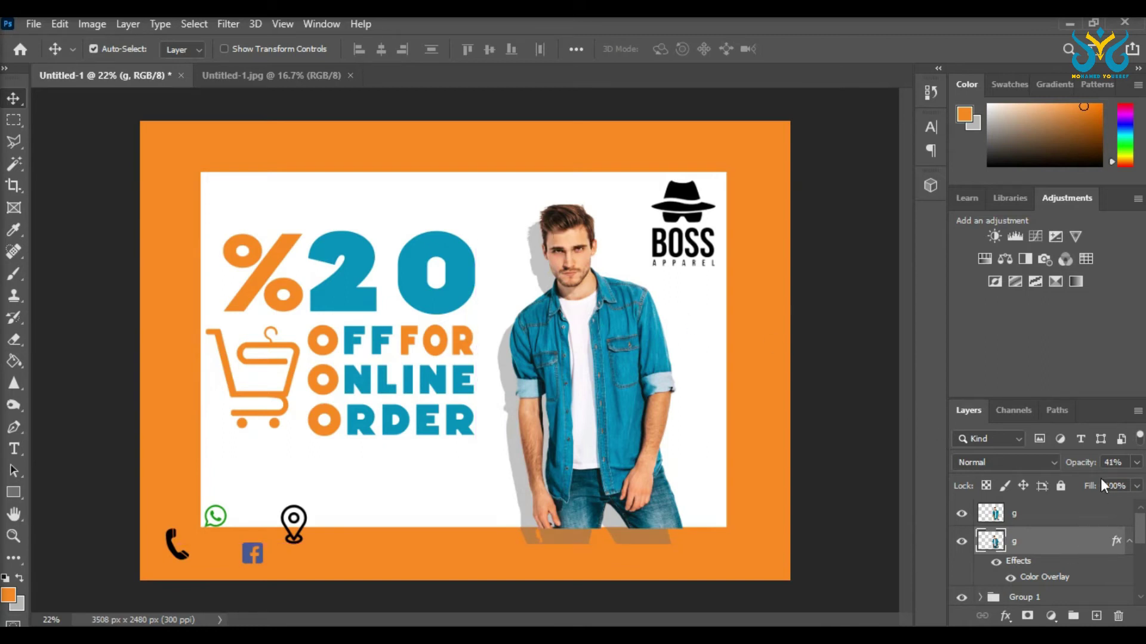
pyautogui.click(1137, 463)
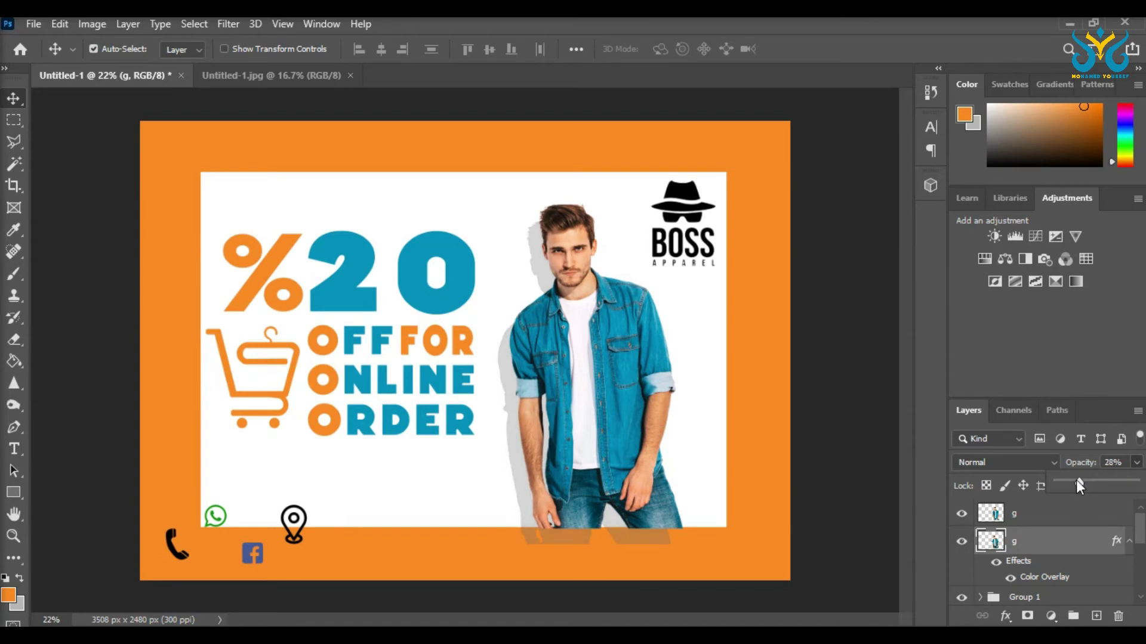
pyautogui.moveTo(1066, 480); pyautogui.dragTo(1067, 485)
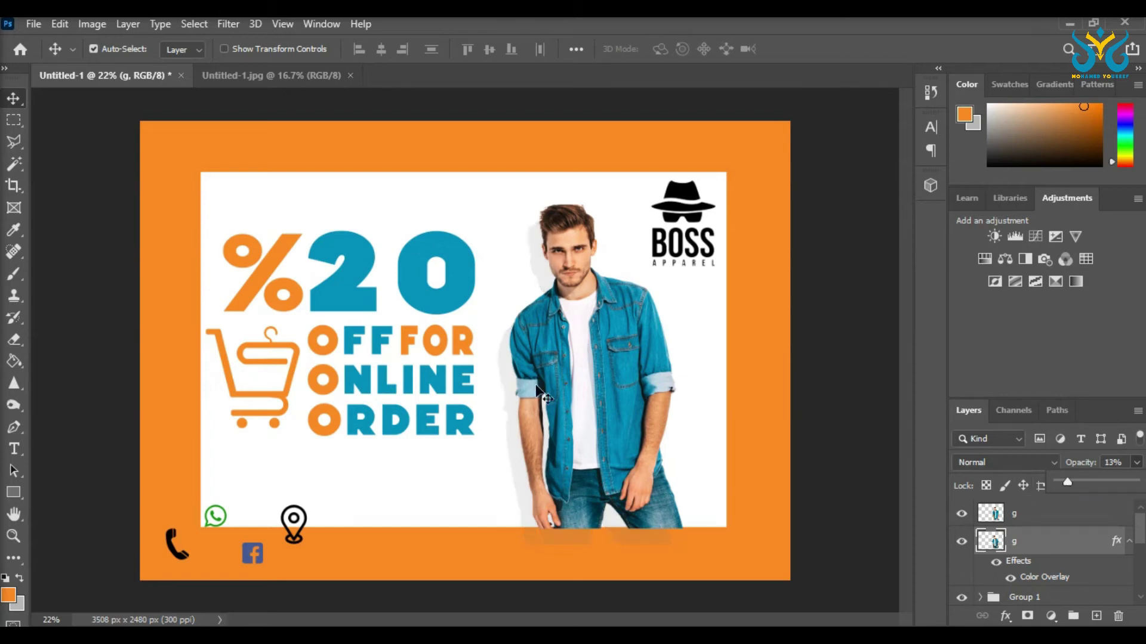
# Step: Marquee-select and delete the stray shadow pixels on the bottom band
pyautogui.press('m')
pyautogui.moveTo(698, 566); pyautogui.dragTo(474, 527)
pyautogui.press('Delete')
pyautogui.hotkey('ctrl', 'd')
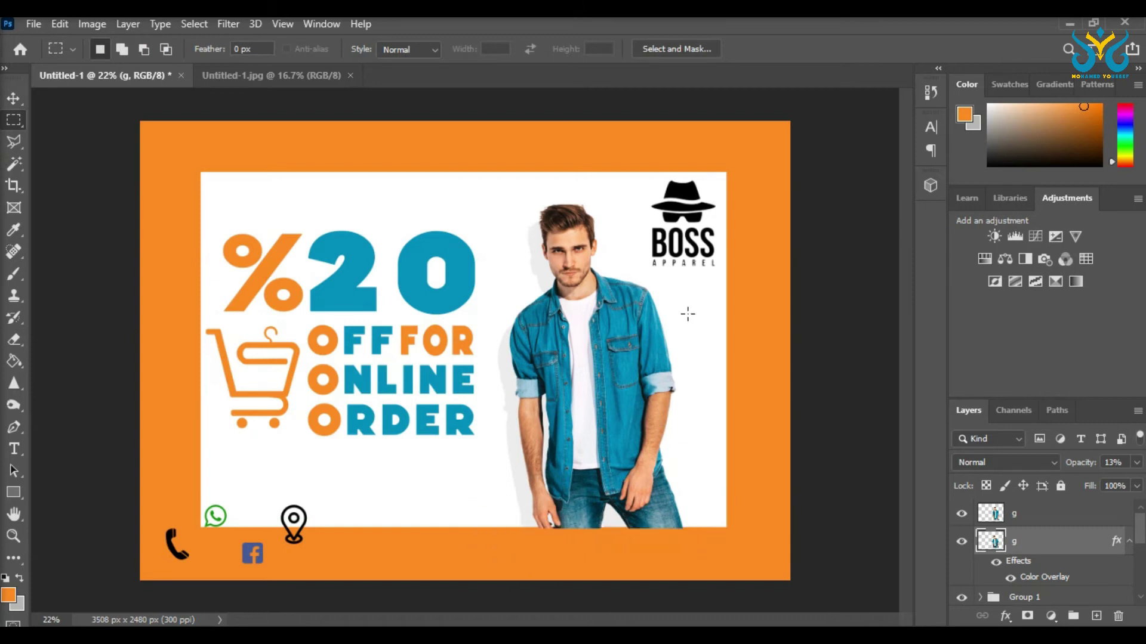
# Step: Add a drop shadow to the white Rectangle 1 card at 22% opacity, 29 px size
pyautogui.click(11, 101)
pyautogui.click(261, 196)
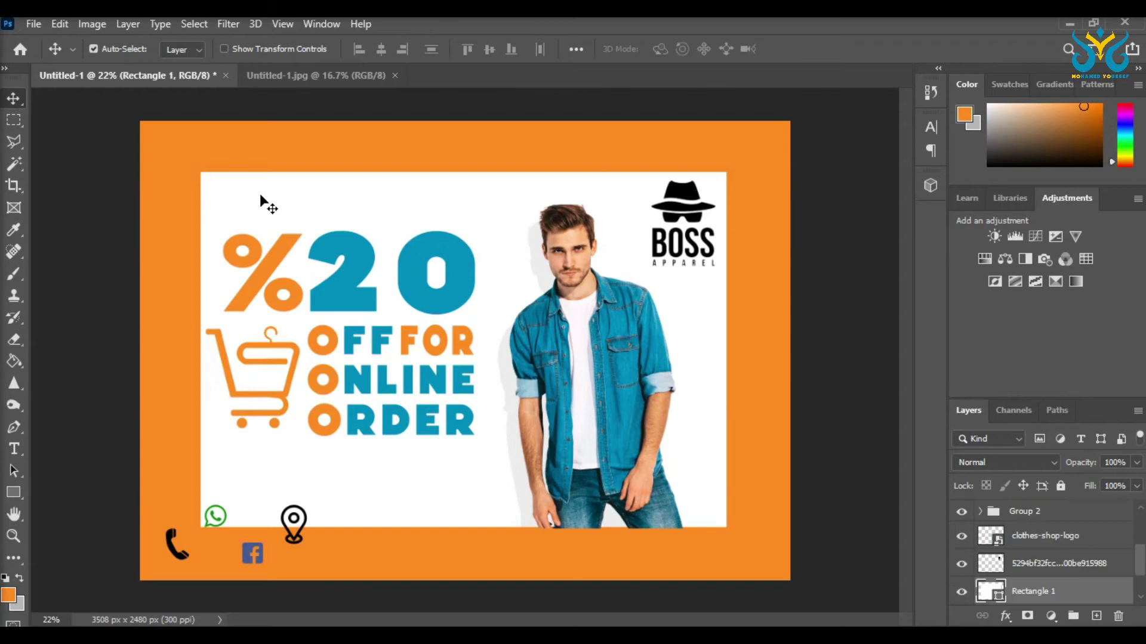
pyautogui.rightClick(1029, 594)
pyautogui.click(890, 37)
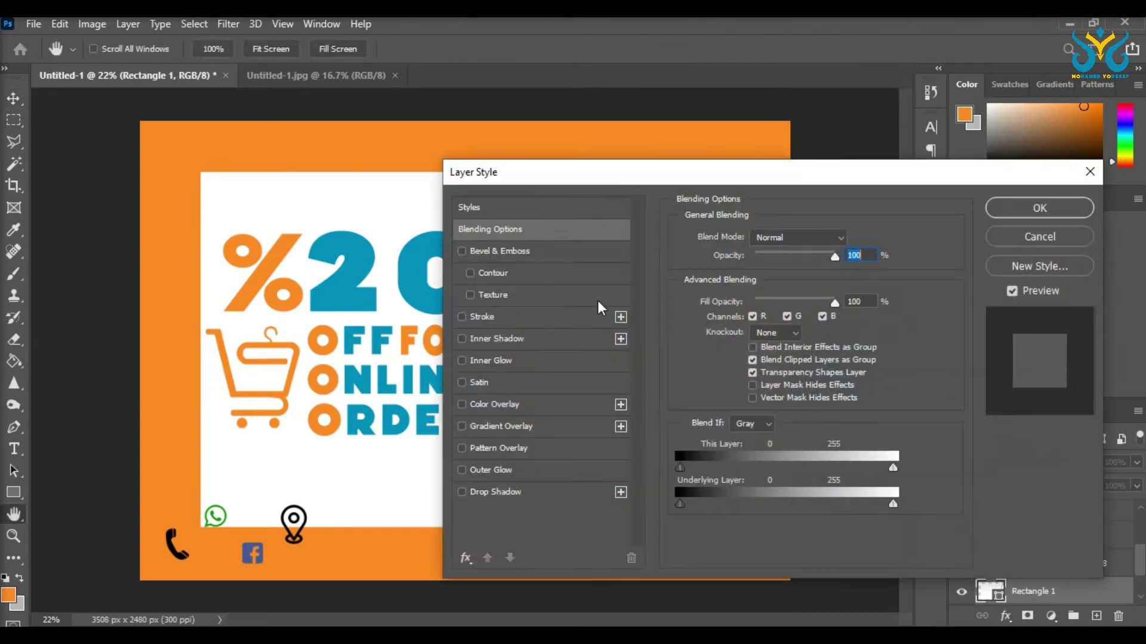
pyautogui.click(513, 493)
pyautogui.moveTo(614, 176); pyautogui.dragTo(658, 214)
pyautogui.click(1081, 243)
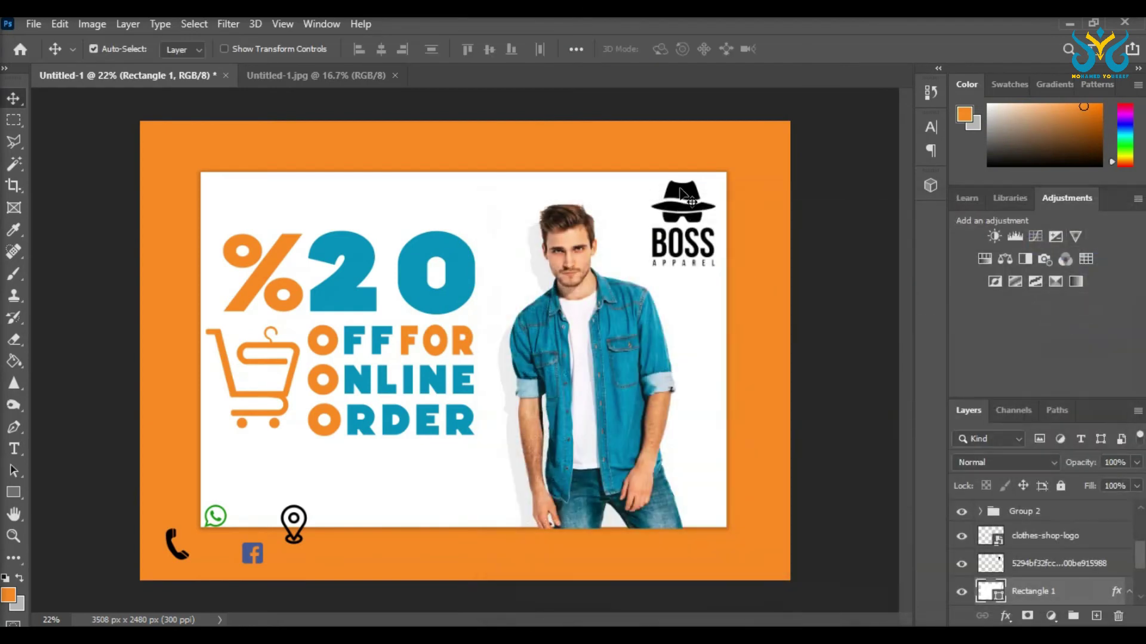
pyautogui.click(686, 194)
# Step: Magic Wand-select the logo's hat, glasses and the letters of BOSS
pyautogui.scroll(4, 682, 202)
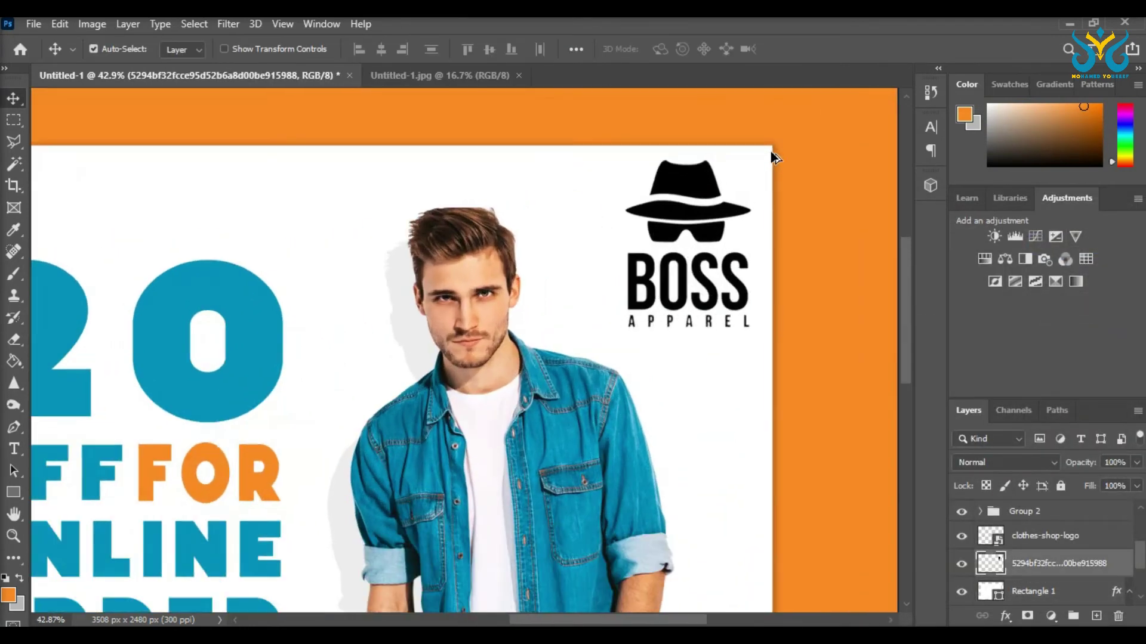
pyautogui.press('w')
pyautogui.click(645, 199)
pyautogui.keyDown('shift'); pyautogui.click(686, 239); pyautogui.keyUp('shift')
pyautogui.keyDown('shift'); pyautogui.click(667, 273); pyautogui.keyUp('shift')
pyautogui.keyDown('shift'); pyautogui.click(631, 290); pyautogui.keyUp('shift')
pyautogui.keyDown('shift'); pyautogui.click(701, 274); pyautogui.keyUp('shift')
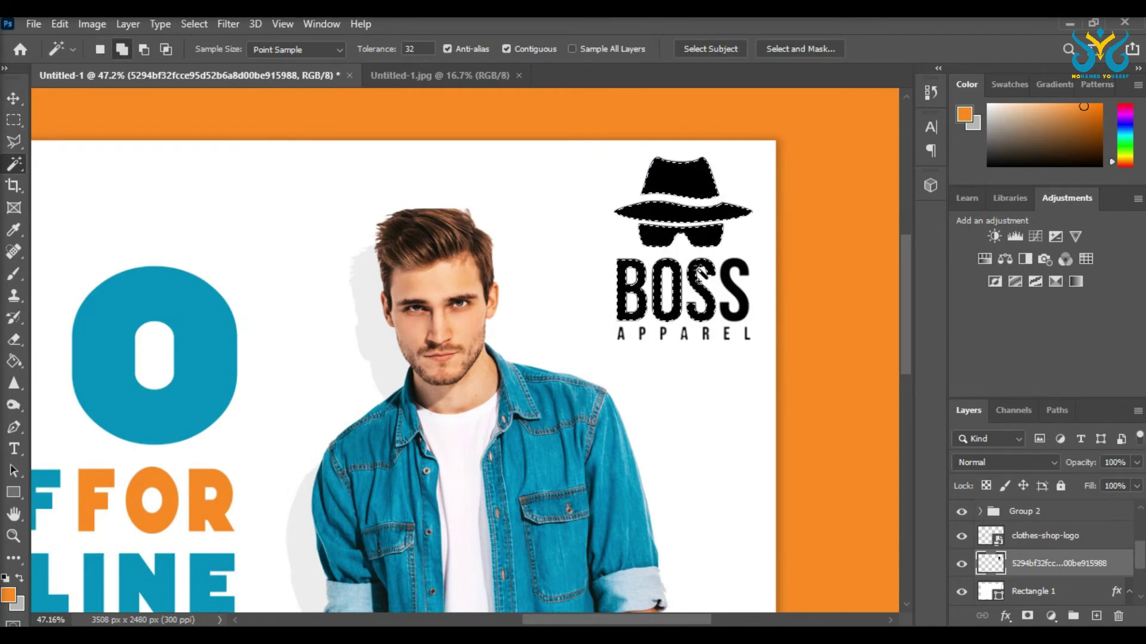
pyautogui.keyDown('shift'); pyautogui.click(734, 299); pyautogui.keyUp('shift')
# Step: Add every letter of APPAREL to the logo selection
pyautogui.scroll(4, 705, 331)
pyautogui.keyDown('shift'); pyautogui.click(775, 342); pyautogui.keyUp('shift')
pyautogui.keyDown('shift'); pyautogui.click(727, 349); pyautogui.keyUp('shift')
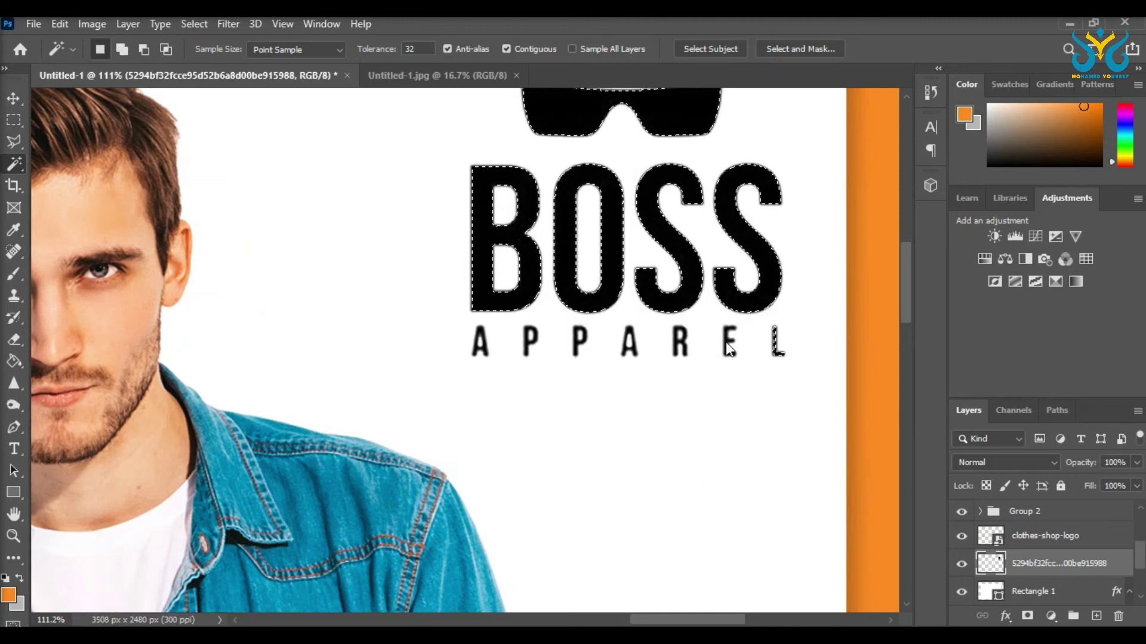
pyautogui.keyDown('shift'); pyautogui.click(682, 337); pyautogui.keyUp('shift')
pyautogui.keyDown('shift'); pyautogui.click(632, 351); pyautogui.keyUp('shift')
pyautogui.keyDown('shift'); pyautogui.click(579, 343); pyautogui.keyUp('shift')
pyautogui.keyDown('shift'); pyautogui.click(525, 340); pyautogui.keyUp('shift')
pyautogui.keyDown('shift'); pyautogui.click(479, 348); pyautogui.keyUp('shift')
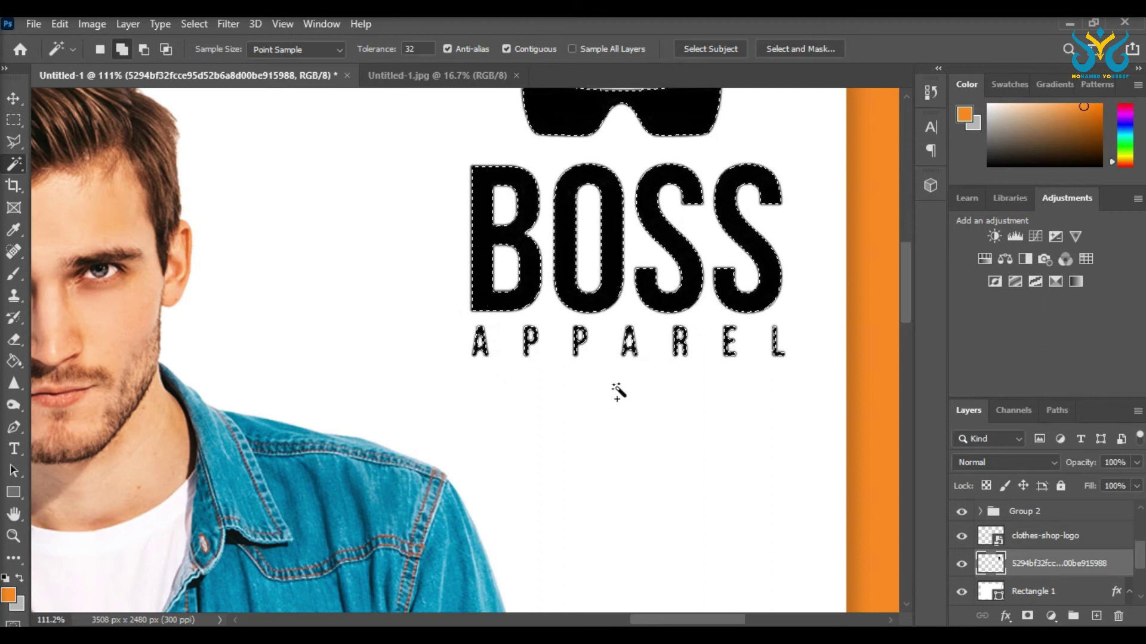
pyautogui.scroll(-3, 616, 392)
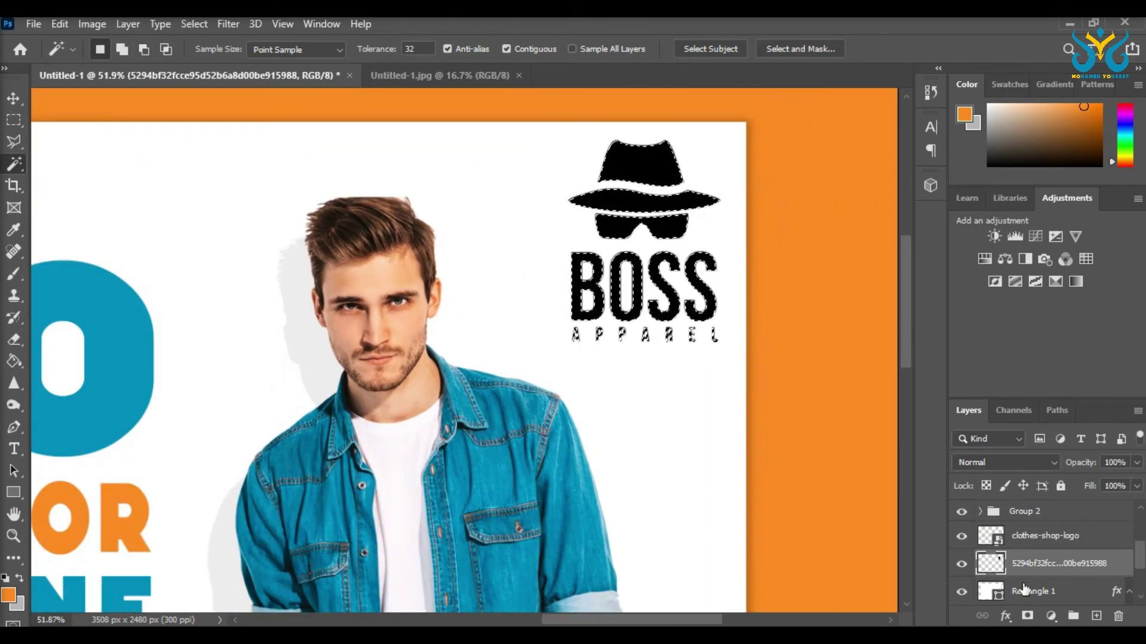
# Step: Rasterize the Rectangle 1 card layer and toggle the model layer to check the logo
pyautogui.click(1024, 589)
pyautogui.rightClick(1028, 564)
pyautogui.click(862, 272)
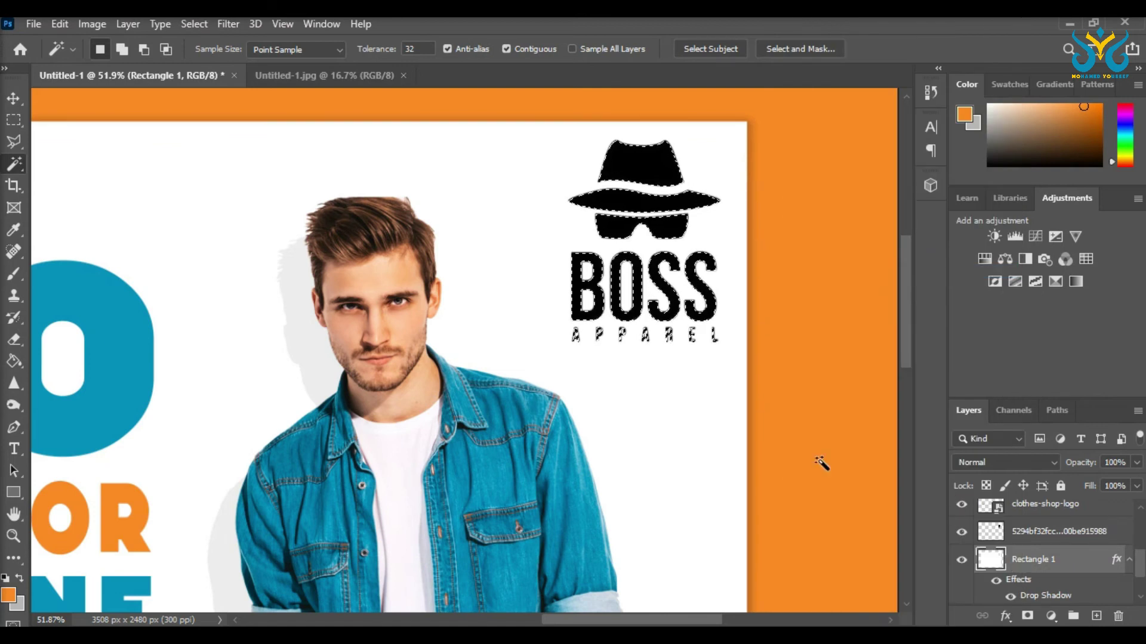
pyautogui.click(1017, 532)
pyautogui.click(961, 533)
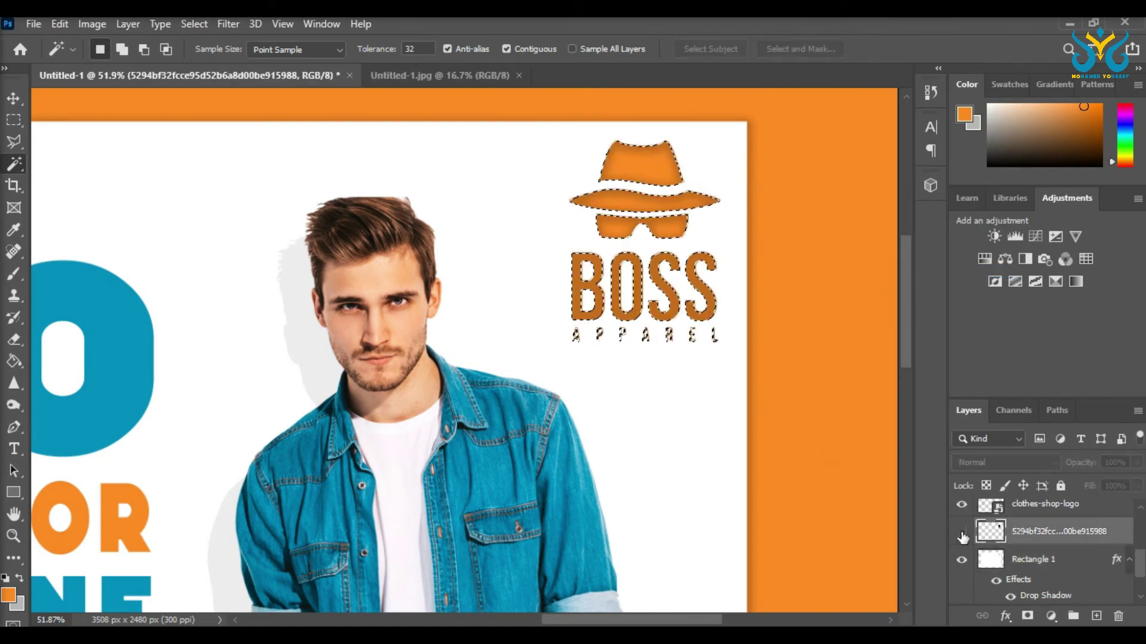
pyautogui.click(962, 533)
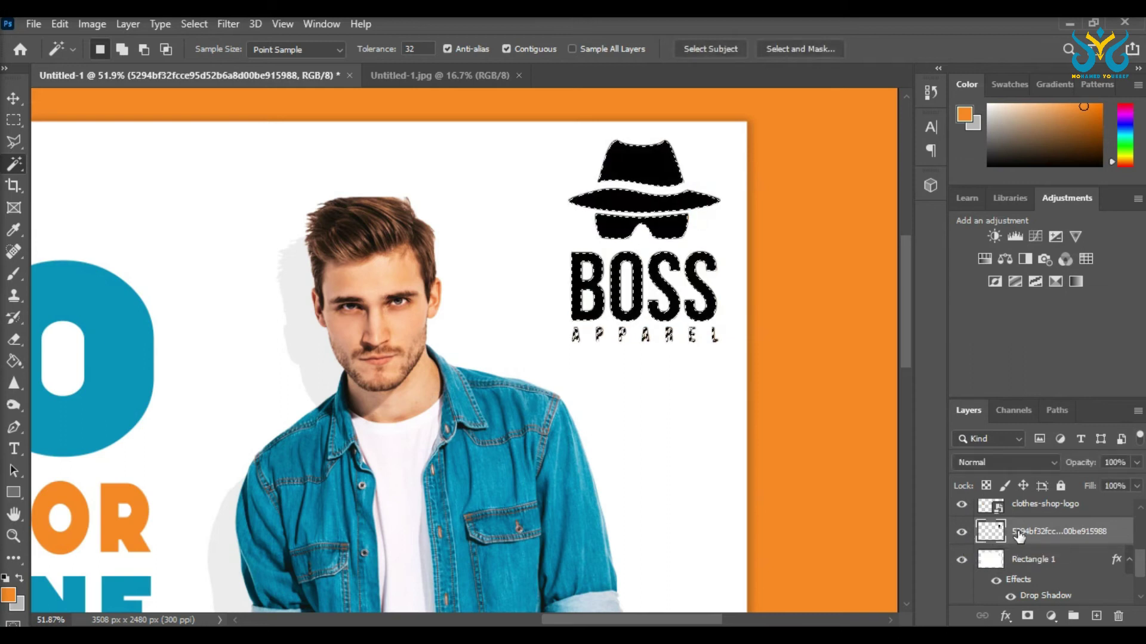
pyautogui.click(14, 119)
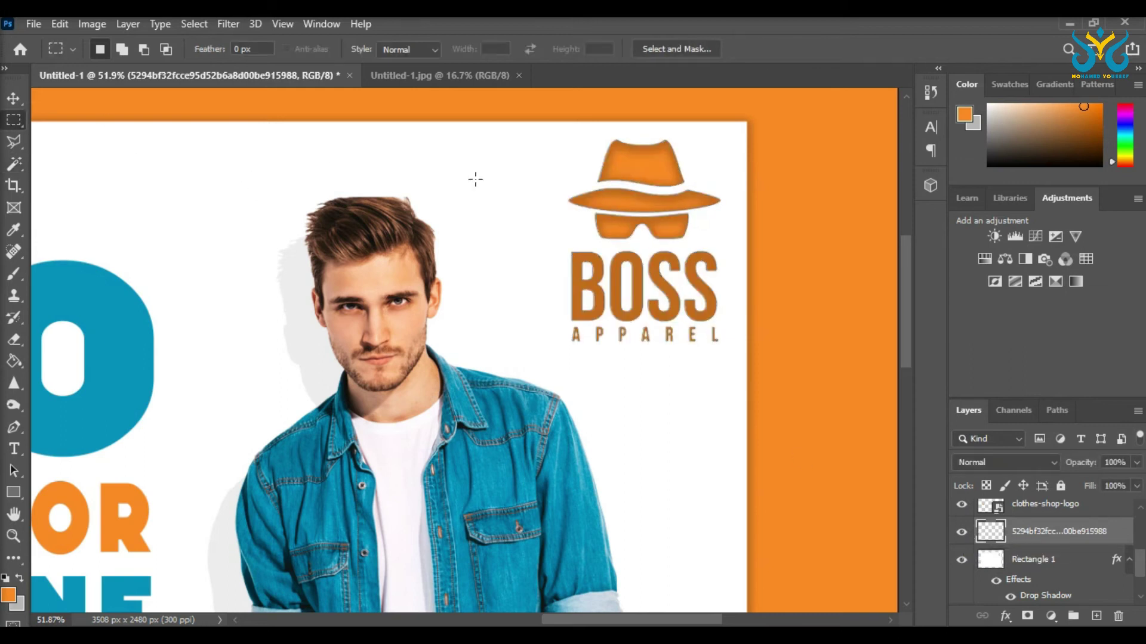
pyautogui.scroll(-4, 558, 232)
pyautogui.scroll(2, 501, 227)
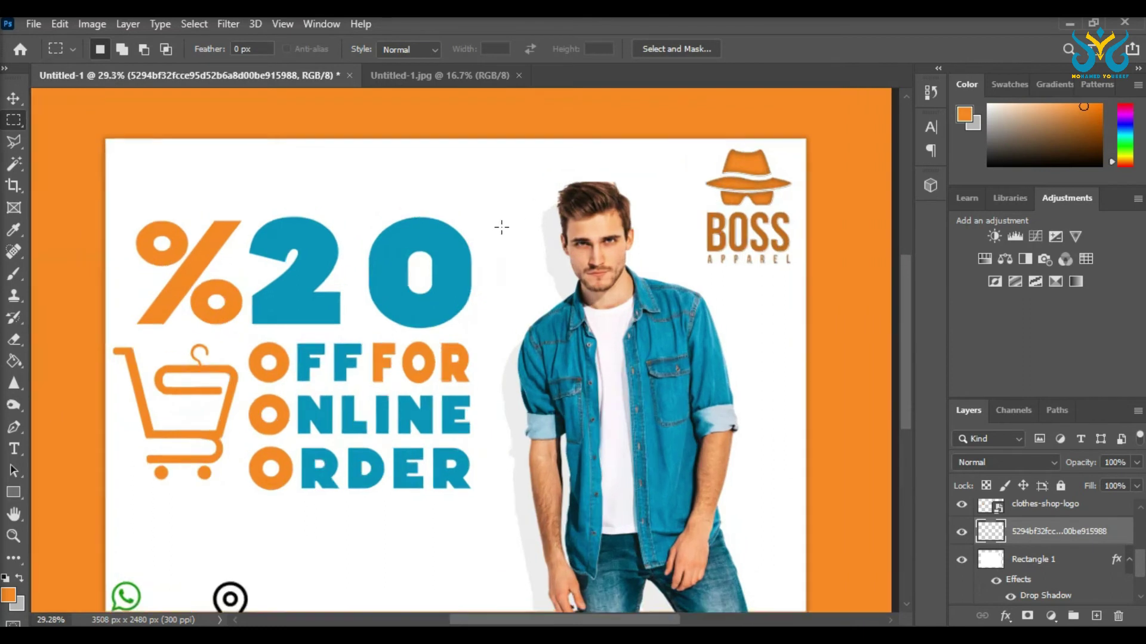
pyautogui.scroll(-1, 508, 227)
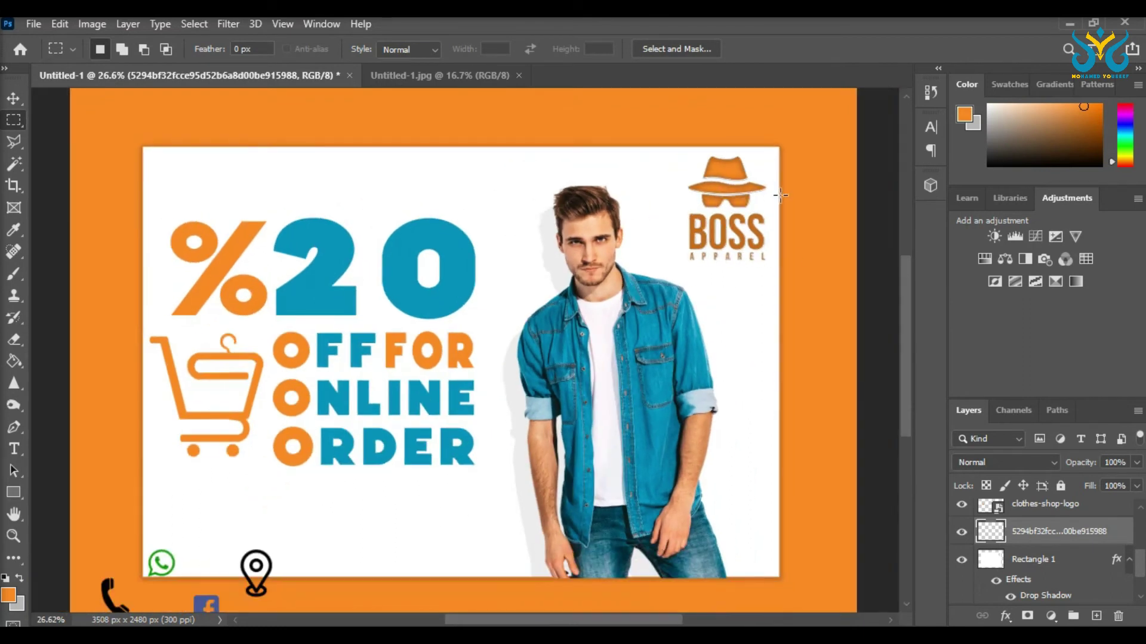
# Step: Set Rectangle 1's drop shadow to 10% opacity, 8 px distance, 13% spread, 0 px size
pyautogui.click(15, 103)
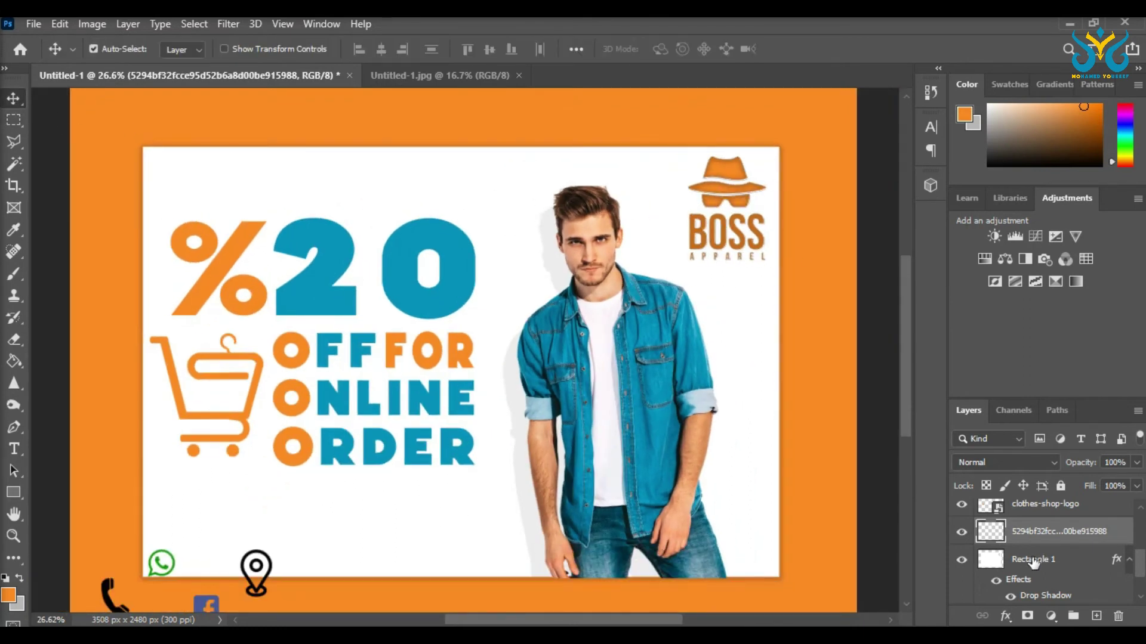
pyautogui.click(1033, 562)
pyautogui.rightClick(1033, 562)
pyautogui.click(843, 41)
pyautogui.moveTo(731, 219); pyautogui.dragTo(913, 220)
pyautogui.click(746, 532)
pyautogui.moveTo(997, 296); pyautogui.dragTo(1002, 297)
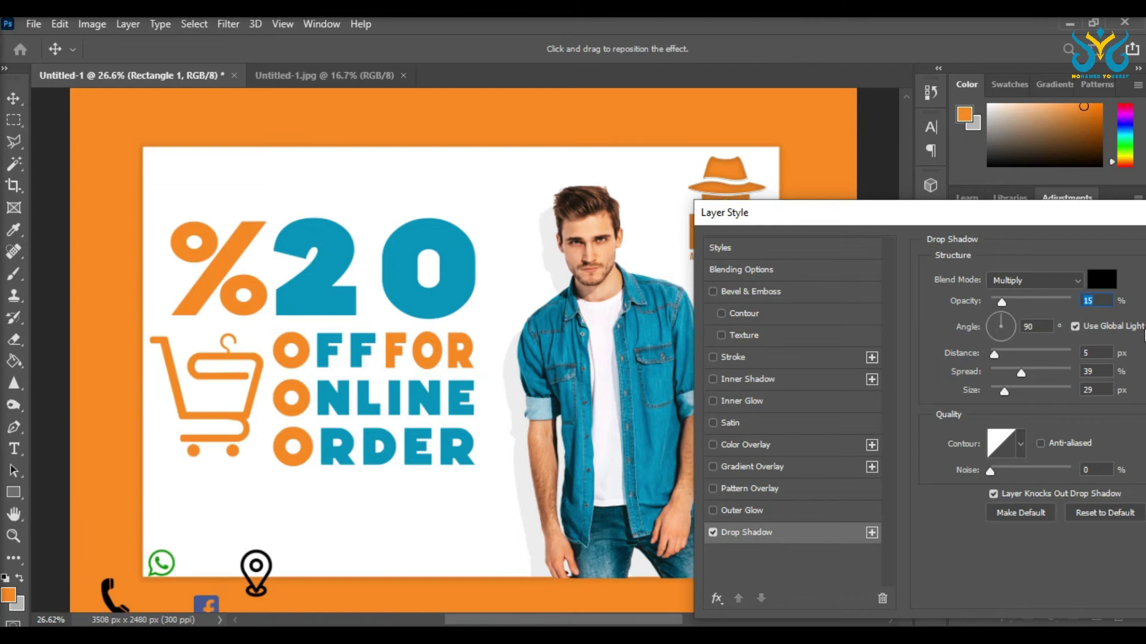
pyautogui.moveTo(995, 354); pyautogui.dragTo(1001, 336)
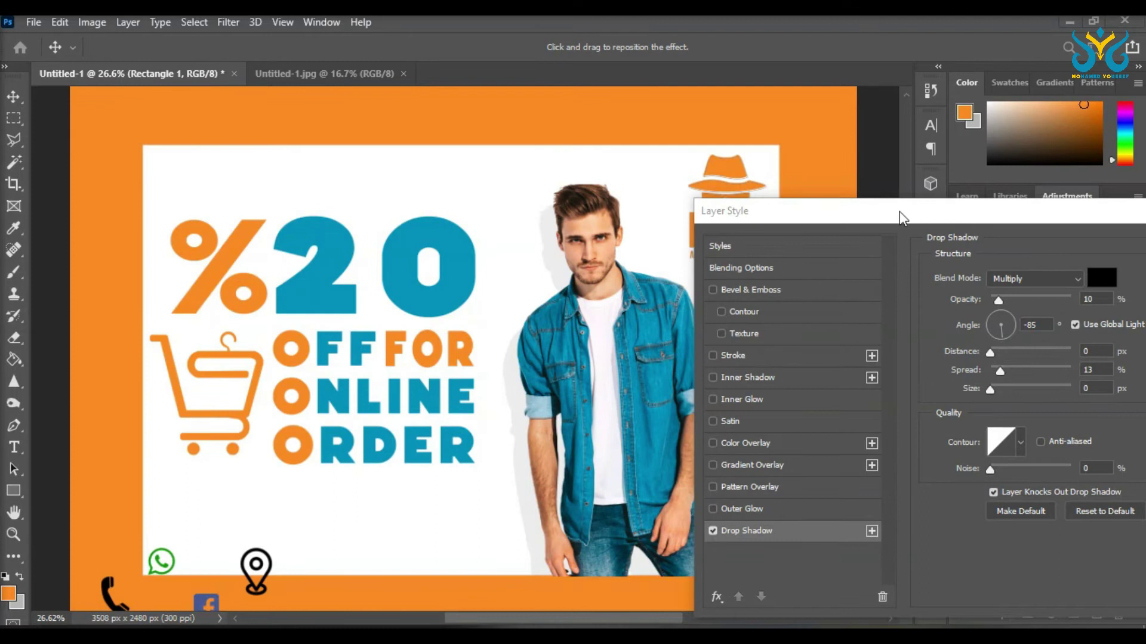
# Step: Try Bevel & Emboss on the card, remove it, and apply the shadow settings
pyautogui.moveTo(900, 211); pyautogui.dragTo(989, 180)
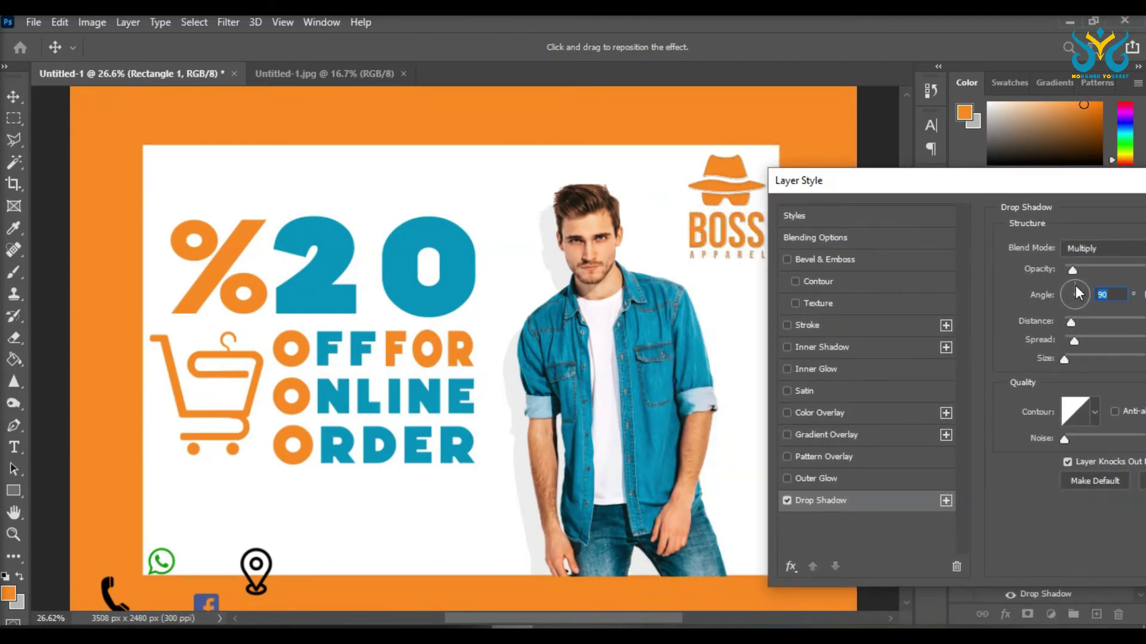
pyautogui.click(787, 260)
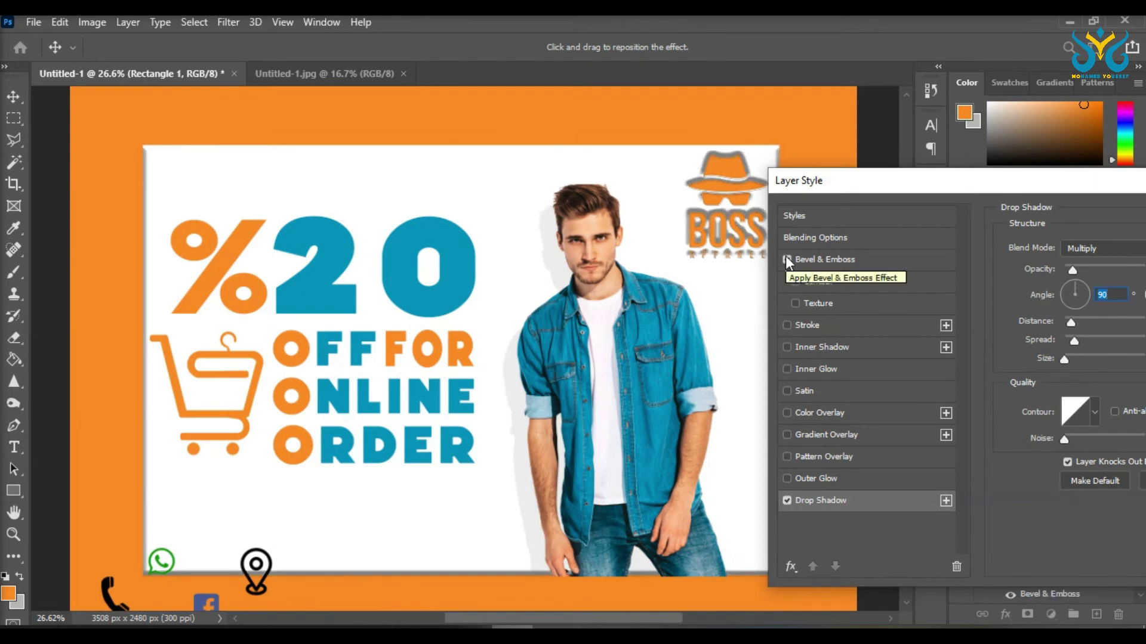
pyautogui.click(787, 260)
pyautogui.moveTo(841, 185); pyautogui.dragTo(579, 200)
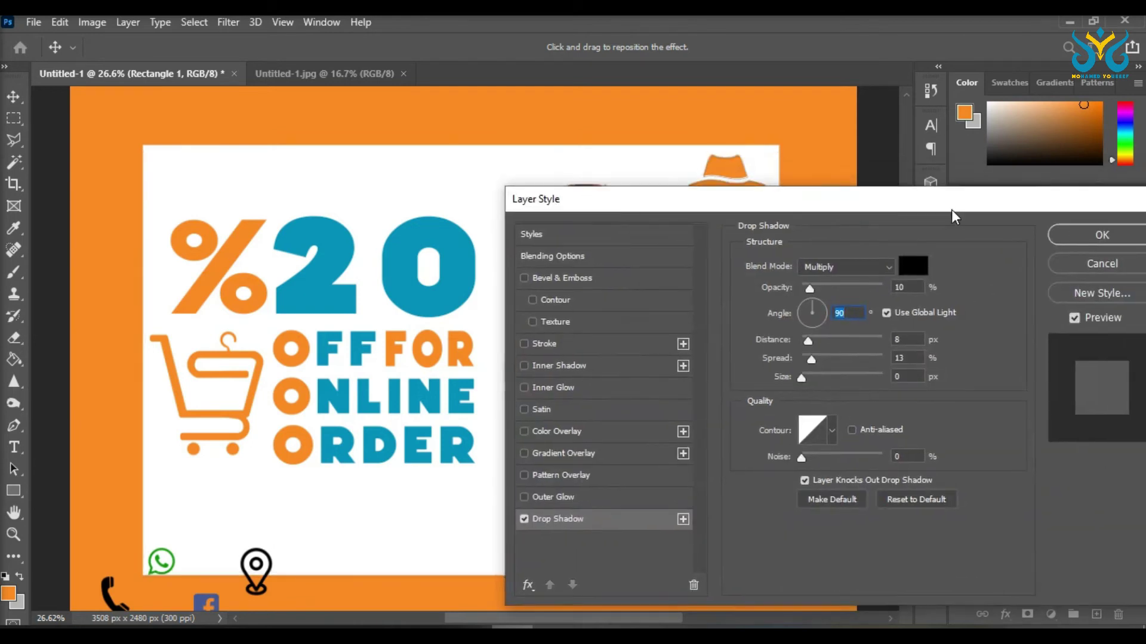
pyautogui.press('Return')
# Step: Add a Water pattern overlay to the orange background layer's style
pyautogui.rightClick(776, 271)
pyautogui.click(824, 38)
pyautogui.moveTo(646, 202); pyautogui.dragTo(967, 168)
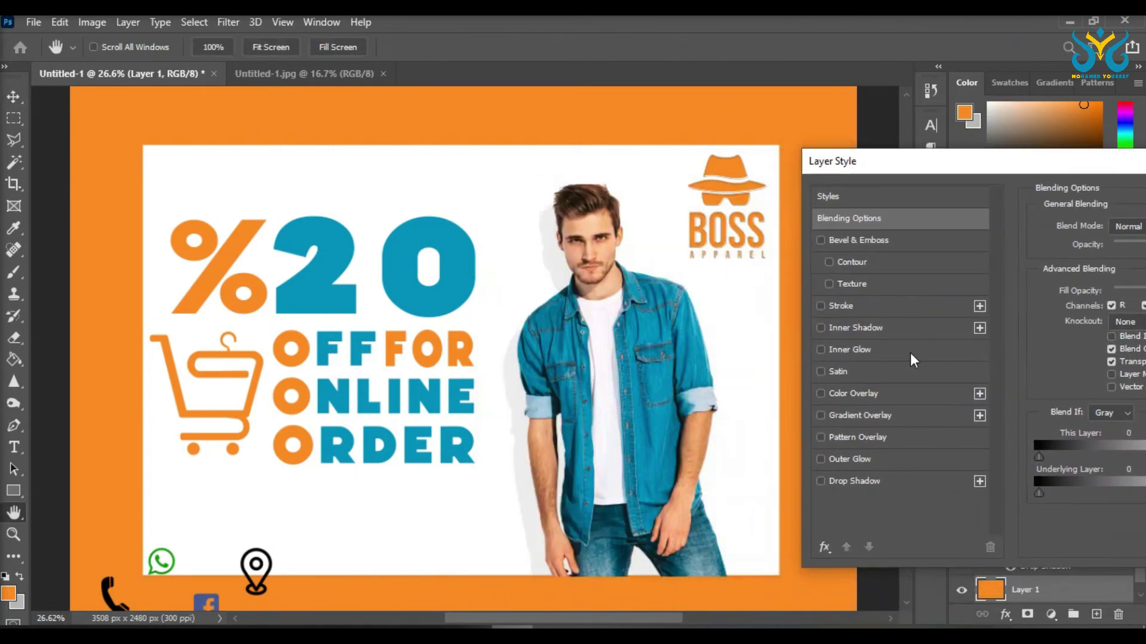
pyautogui.click(843, 394)
pyautogui.click(818, 395)
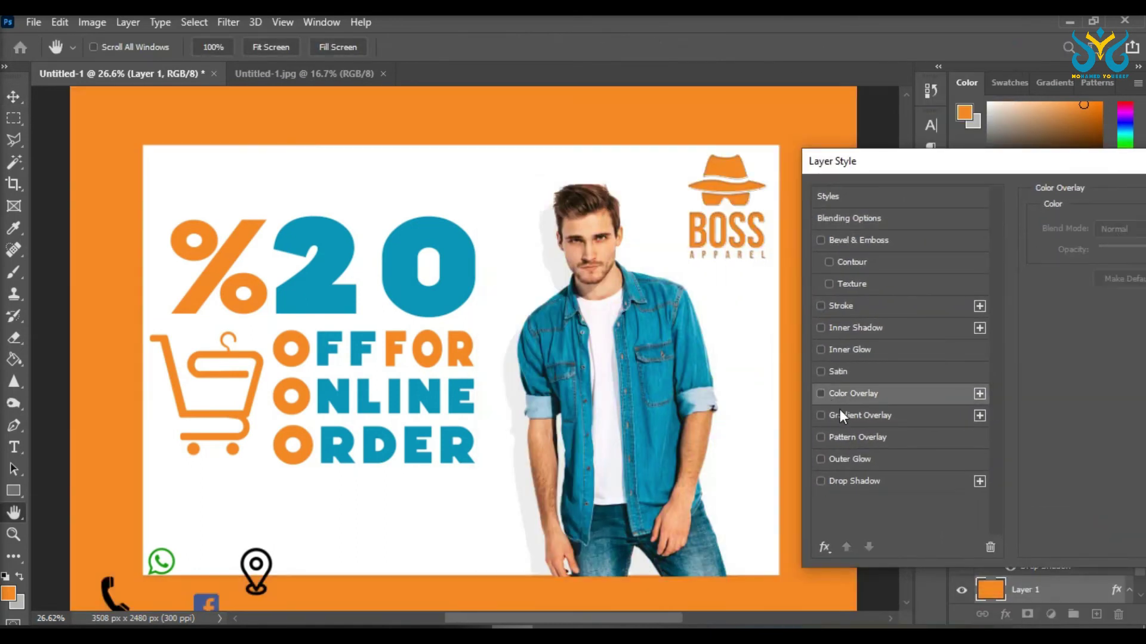
pyautogui.click(859, 437)
pyautogui.moveTo(883, 161); pyautogui.dragTo(770, 184)
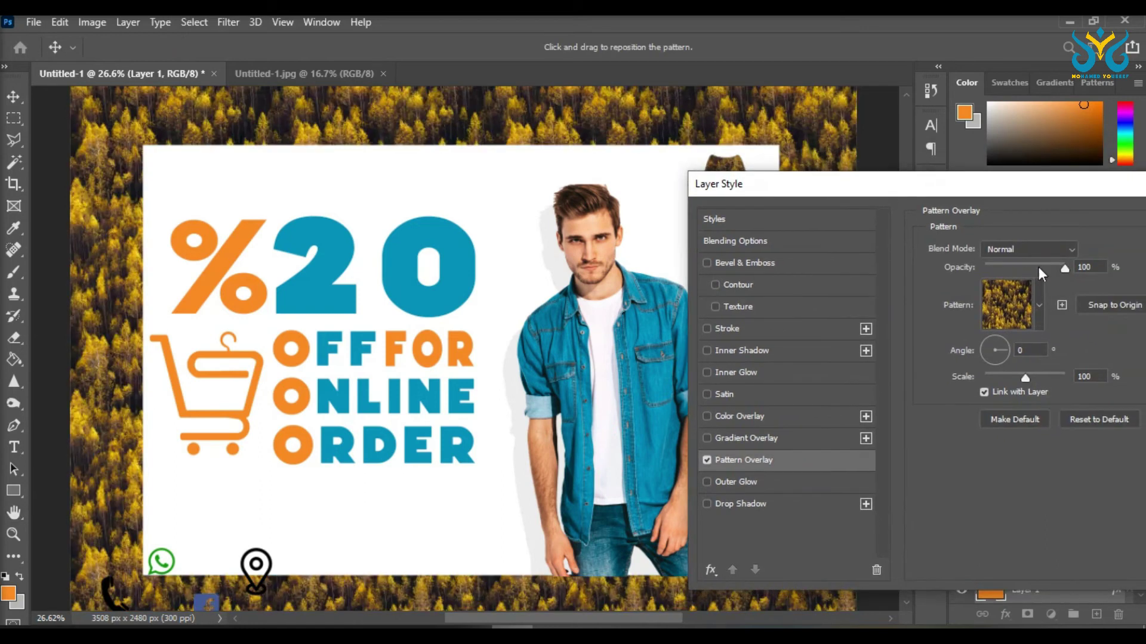
pyautogui.click(1039, 305)
pyautogui.click(956, 406)
pyautogui.click(938, 427)
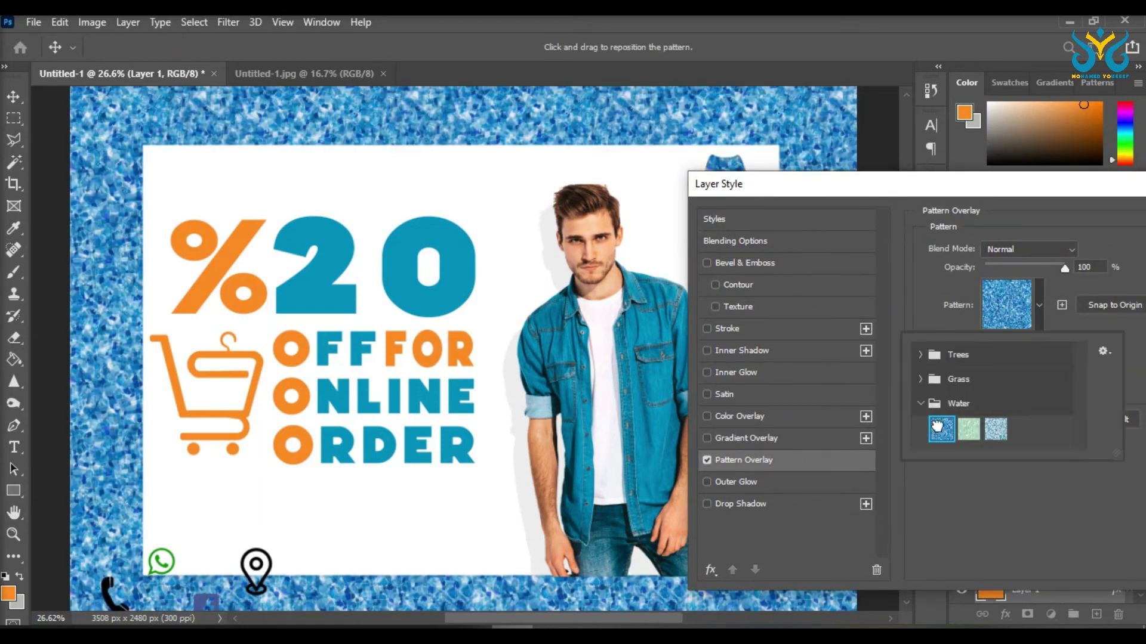
pyautogui.click(1048, 292)
# Step: Blend the pattern with Multiply at 10% opacity and 49% scale, then apply it
pyautogui.click(1035, 316)
pyautogui.click(1070, 263)
pyautogui.click(1071, 245)
pyautogui.click(1011, 265)
pyautogui.moveTo(1065, 268); pyautogui.dragTo(991, 266)
pyautogui.moveTo(874, 190); pyautogui.dragTo(915, 206)
pyautogui.moveTo(975, 389); pyautogui.dragTo(982, 389)
pyautogui.moveTo(881, 201); pyautogui.dragTo(721, 126)
pyautogui.moveTo(818, 320); pyautogui.dragTo(818, 321)
pyautogui.moveTo(862, 130); pyautogui.dragTo(778, 200)
pyautogui.click(1037, 231)
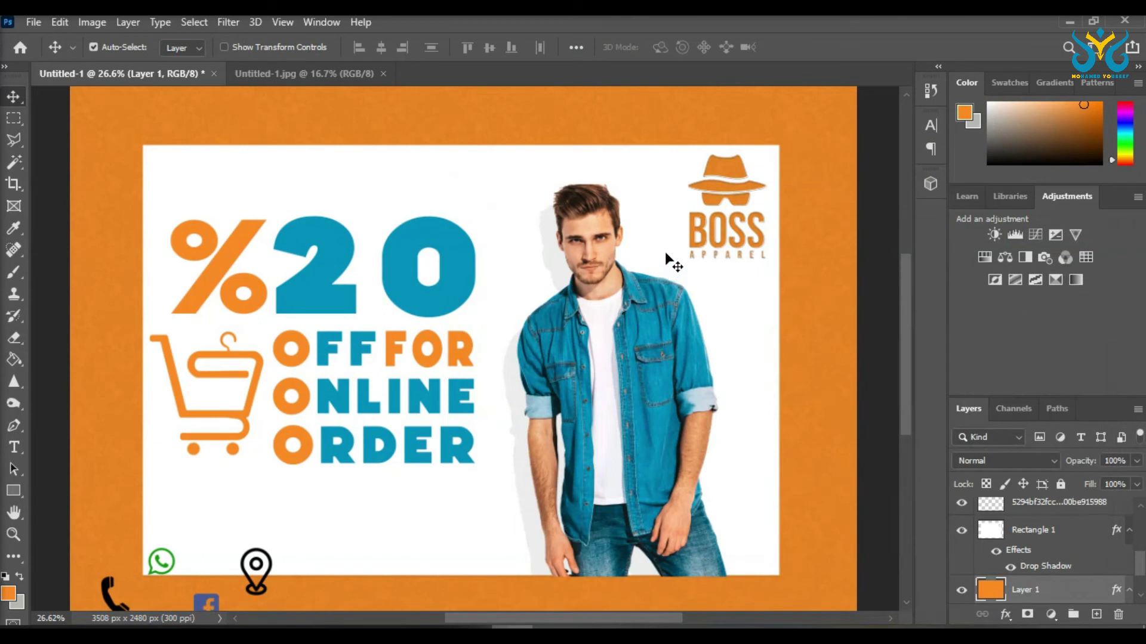
# Step: Select the 20% headline text layer
pyautogui.scroll(-1, 669, 328)
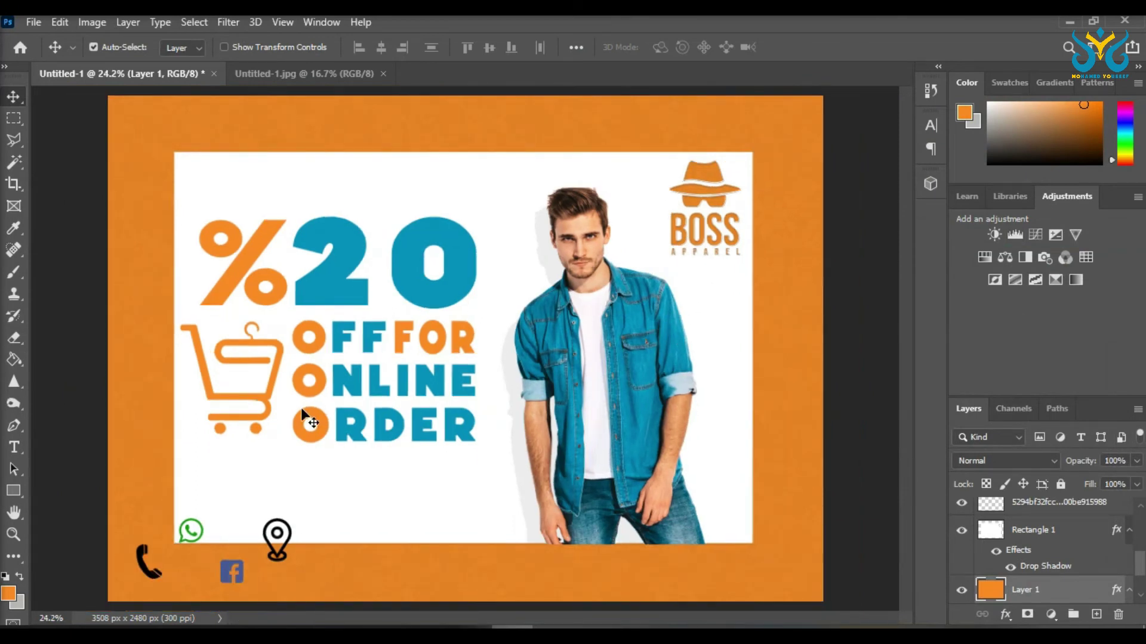
pyautogui.scroll(3, 1002, 534)
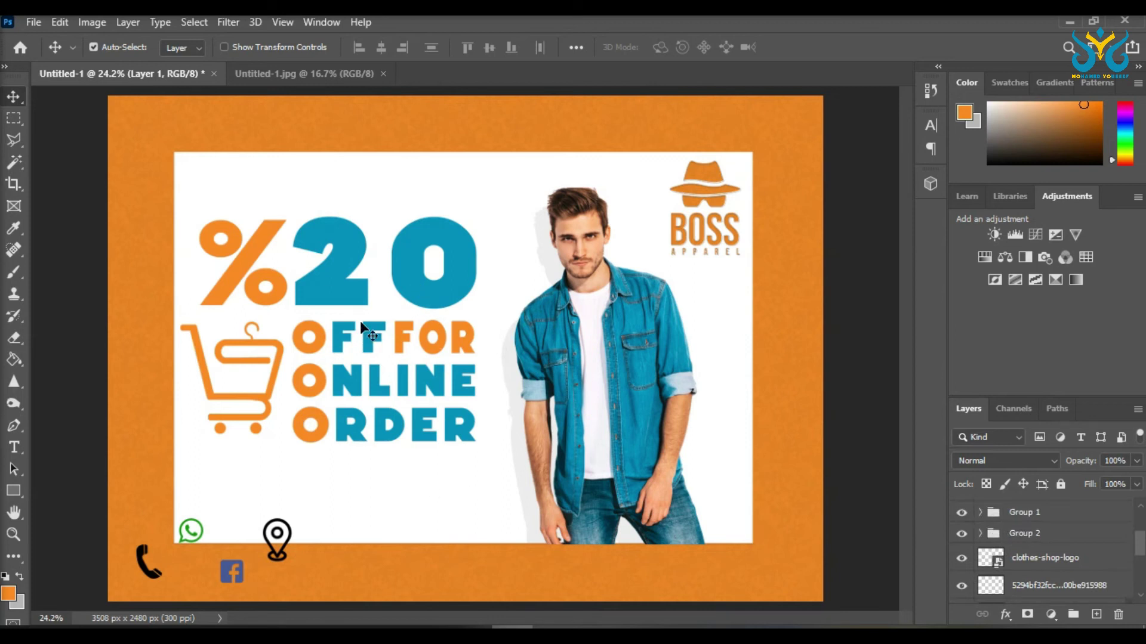
pyautogui.click(332, 254)
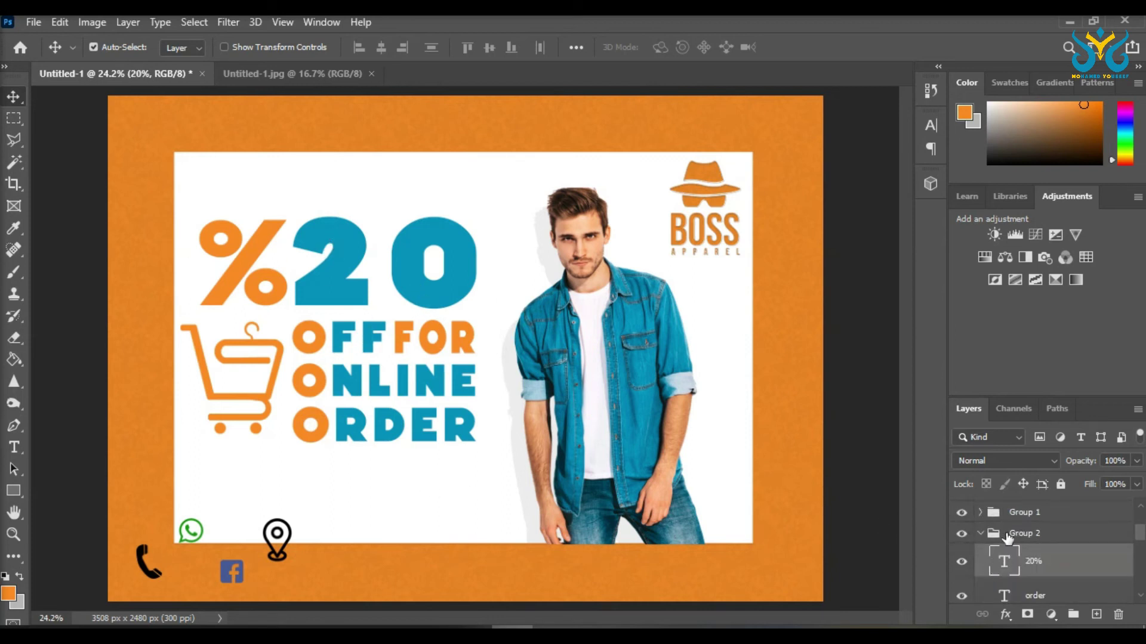
# Step: Add a drop shadow to the headline group with 34% opacity and 26% spread
pyautogui.rightClick(1008, 539)
pyautogui.click(960, 36)
pyautogui.click(659, 500)
pyautogui.click(680, 500)
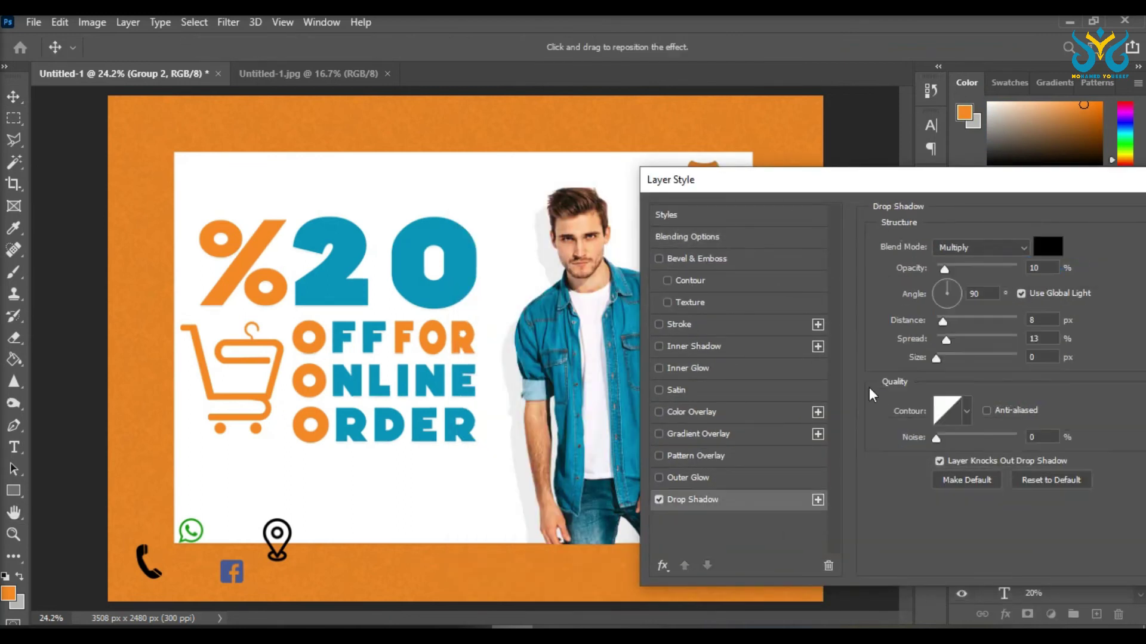
pyautogui.moveTo(957, 268); pyautogui.dragTo(965, 266)
pyautogui.moveTo(954, 338); pyautogui.dragTo(958, 334)
pyautogui.click(957, 319)
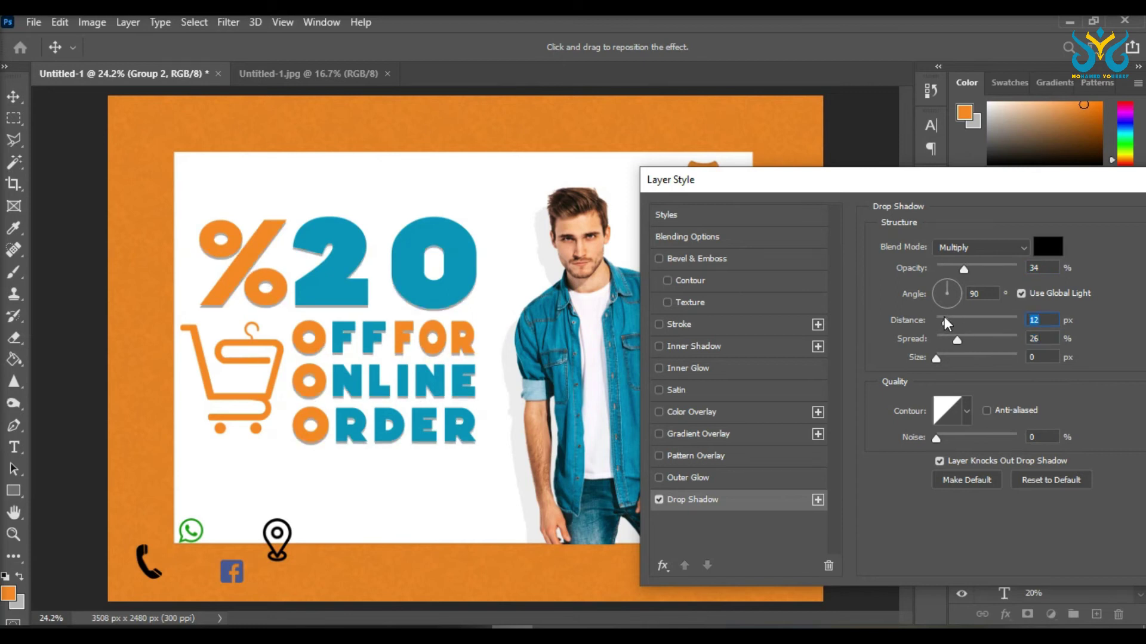
# Step: Add a Bevel & Emboss with lower depth, 6 px size and softening 2
pyautogui.moveTo(936, 187); pyautogui.dragTo(816, 195)
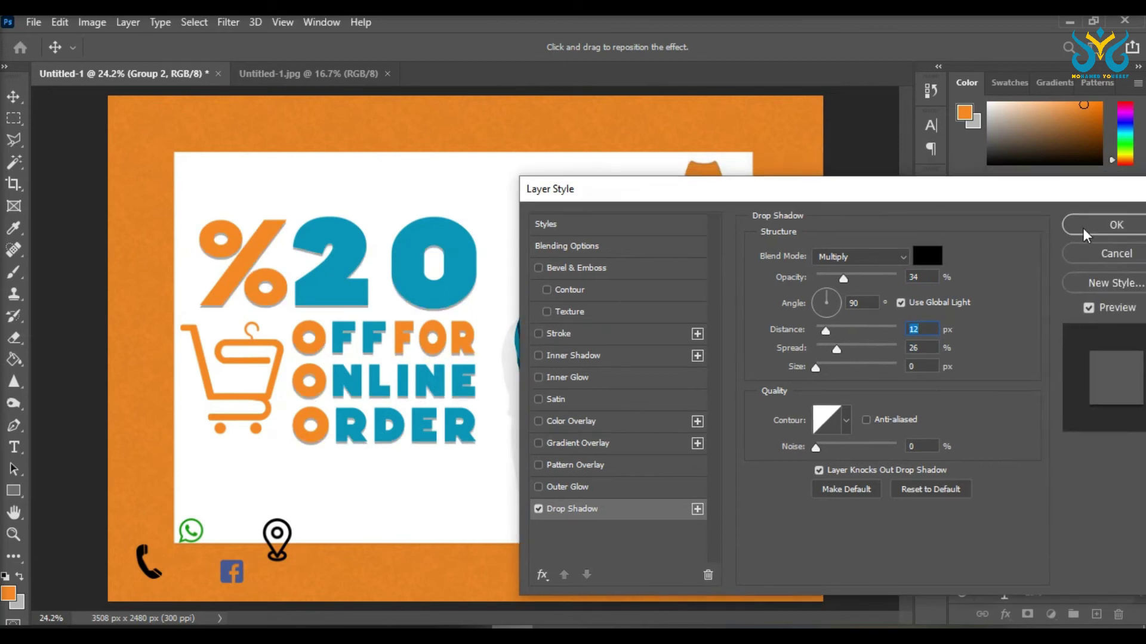
pyautogui.click(539, 268)
pyautogui.click(569, 268)
pyautogui.moveTo(616, 191); pyautogui.dragTo(761, 238)
pyautogui.moveTo(1004, 339); pyautogui.dragTo(975, 333)
pyautogui.click(1007, 355)
pyautogui.click(968, 355)
pyautogui.moveTo(977, 372); pyautogui.dragTo(969, 367)
pyautogui.click(979, 390)
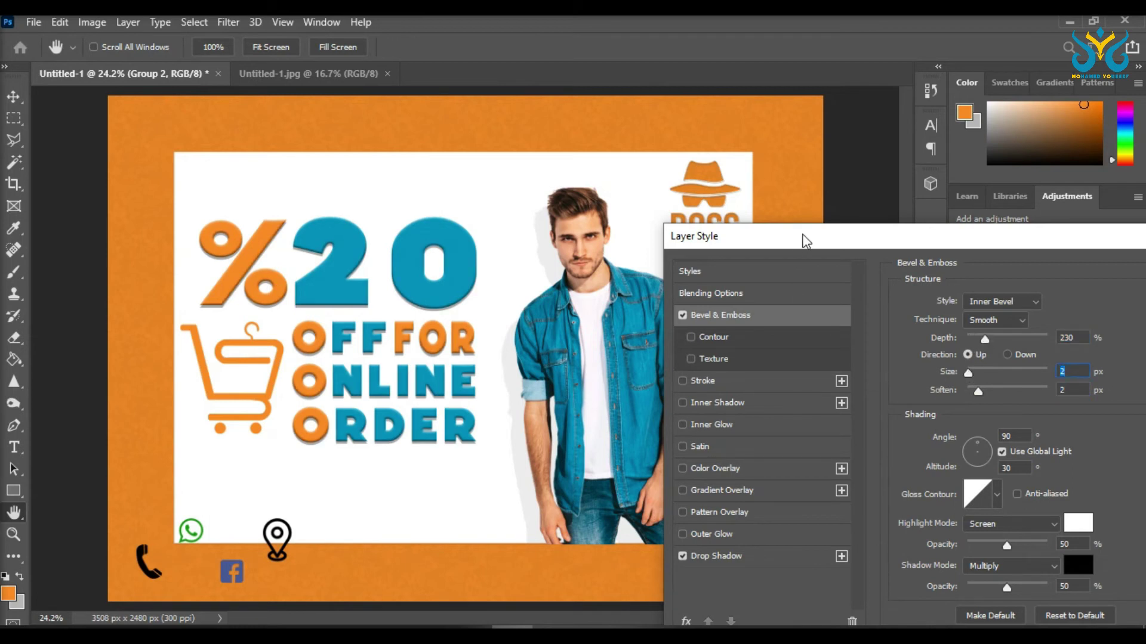
# Step: Set the shadow distance to 3 px, lower the bevel depth to 53%, and apply
pyautogui.click(682, 315)
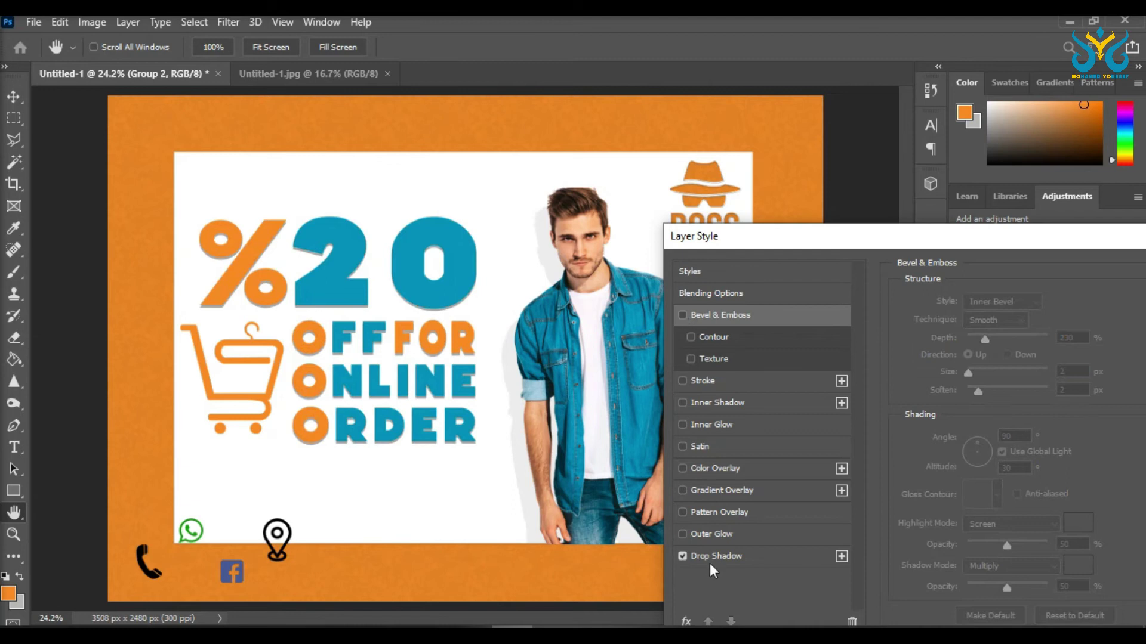
pyautogui.click(712, 558)
pyautogui.moveTo(966, 373); pyautogui.dragTo(963, 373)
pyautogui.click(682, 314)
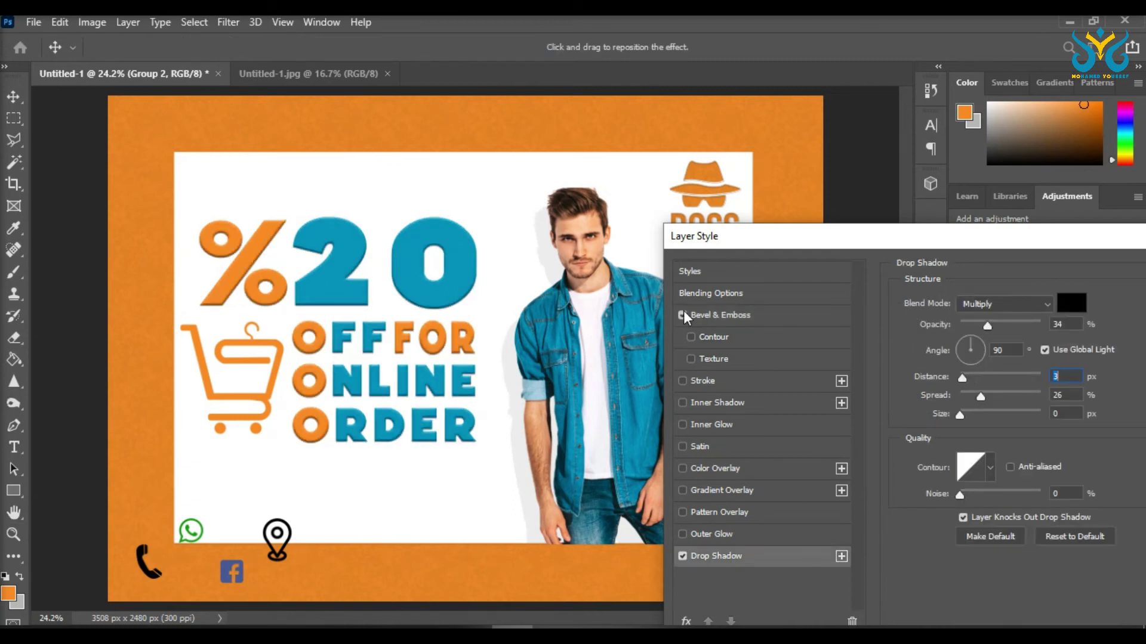
pyautogui.click(696, 314)
pyautogui.moveTo(972, 337); pyautogui.dragTo(971, 336)
pyautogui.moveTo(960, 245); pyautogui.dragTo(771, 216)
pyautogui.click(1069, 243)
# Step: Select the cart logo layer and check its layer style settings without changes
pyautogui.click(276, 369)
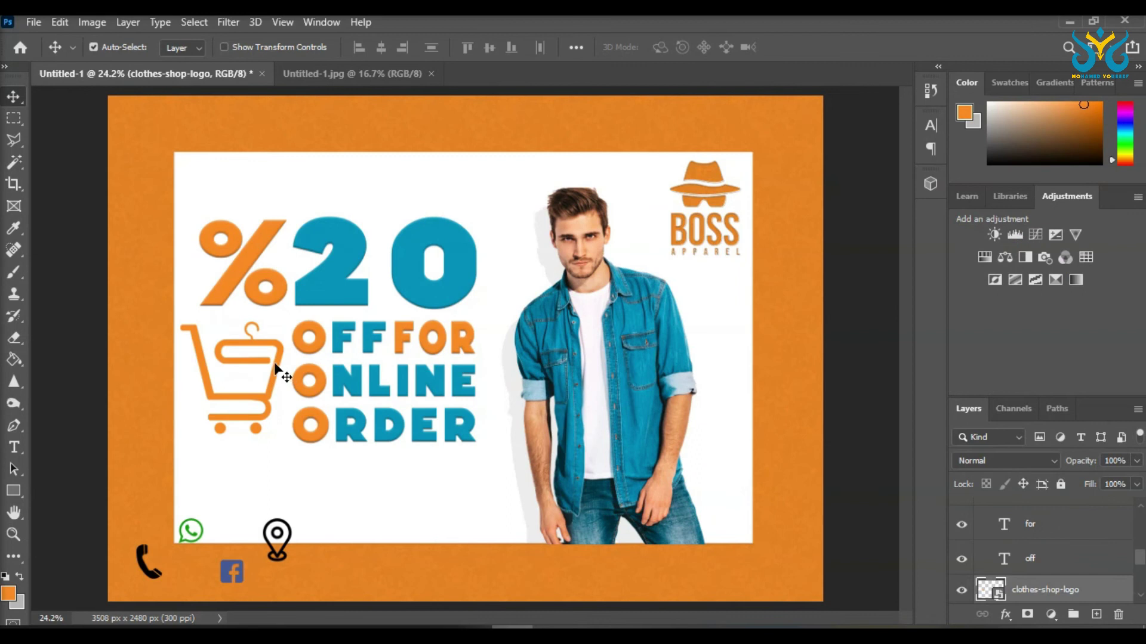
pyautogui.rightClick(1030, 591)
pyautogui.click(859, 34)
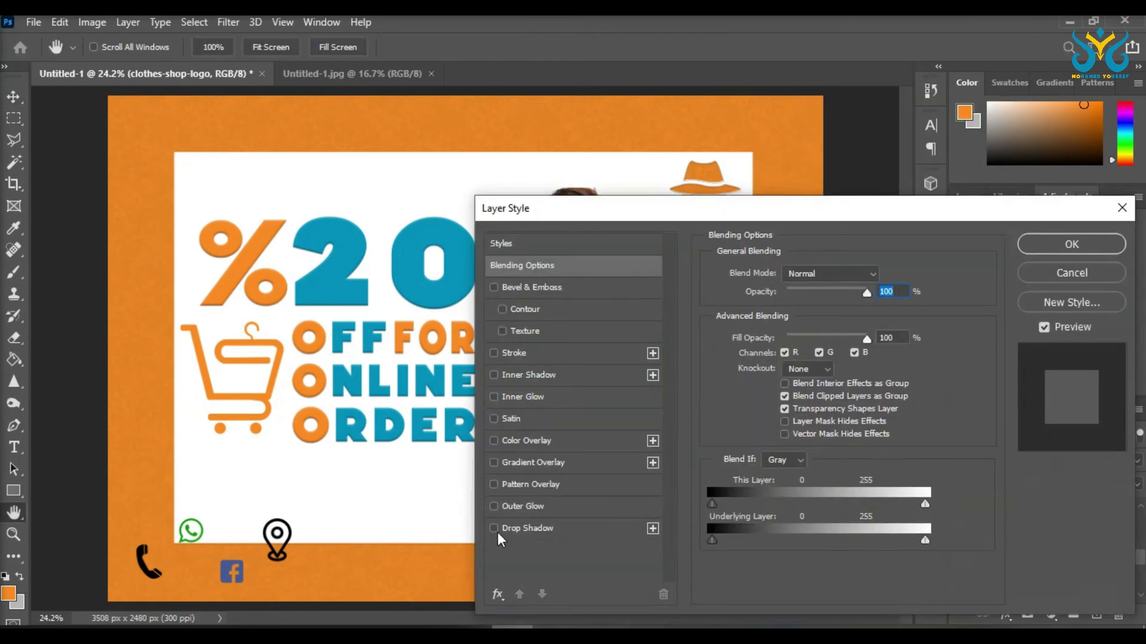
pyautogui.click(1072, 244)
pyautogui.rightClick(1031, 589)
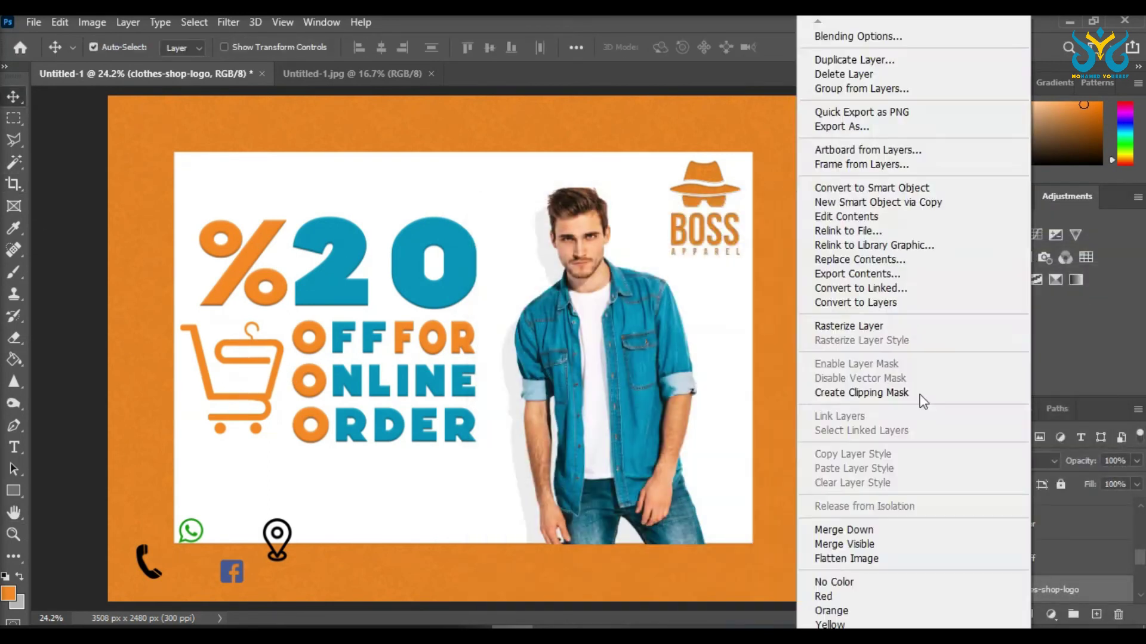
pyautogui.click(859, 34)
pyautogui.click(1072, 244)
# Step: Move the location pin lower, Facebook to the card's bottom-right, and the phone icon up
pyautogui.click(286, 531)
pyautogui.click(280, 540)
pyautogui.moveTo(293, 519); pyautogui.dragTo(319, 548)
pyautogui.moveTo(253, 497); pyautogui.dragTo(715, 509)
pyautogui.moveTo(181, 548); pyautogui.dragTo(308, 513)
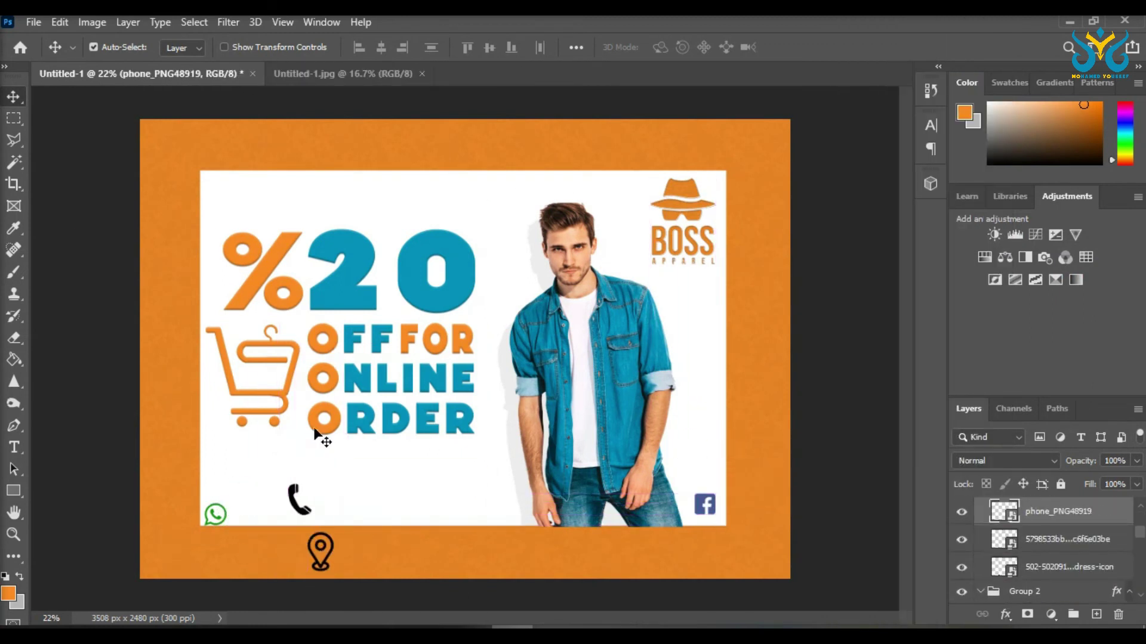
# Step: Add a colour overlay to the Facebook icon layer
pyautogui.click(710, 504)
pyautogui.hotkey('ctrl', 't')
pyautogui.scroll(5, 707, 513)
pyautogui.press('Return')
pyautogui.press('w')
pyautogui.click(692, 499)
pyautogui.rightClick(1050, 539)
pyautogui.click(847, 36)
pyautogui.moveTo(590, 216); pyautogui.dragTo(647, 225)
pyautogui.click(537, 430)
pyautogui.moveTo(716, 225); pyautogui.dragTo(606, 200)
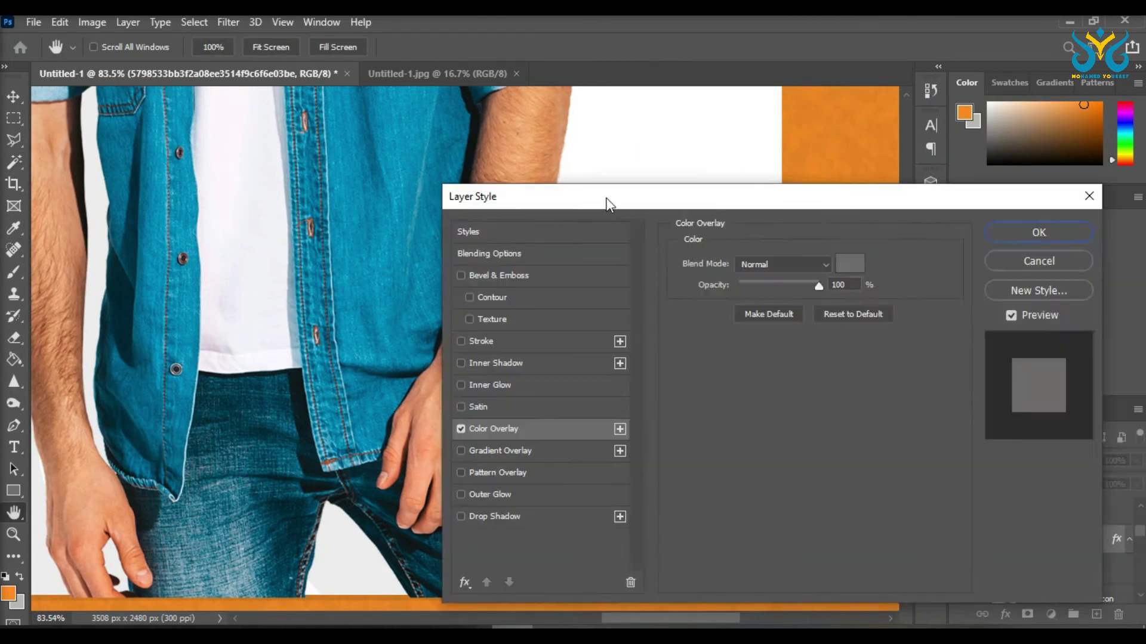
pyautogui.press('Return')
pyautogui.hotkey('ctrl', '0')
# Step: Nudge the Facebook icon lower right and set its overlay to the headline blue
pyautogui.press('v')
pyautogui.moveTo(729, 508); pyautogui.dragTo(740, 520)
pyautogui.scroll(8, 738, 523)
pyautogui.hotkey('ctrl', 't')
pyautogui.press('Return')
pyautogui.hotkey('ctrl', '0')
pyautogui.doubleClick(1063, 548)
pyautogui.click(504, 431)
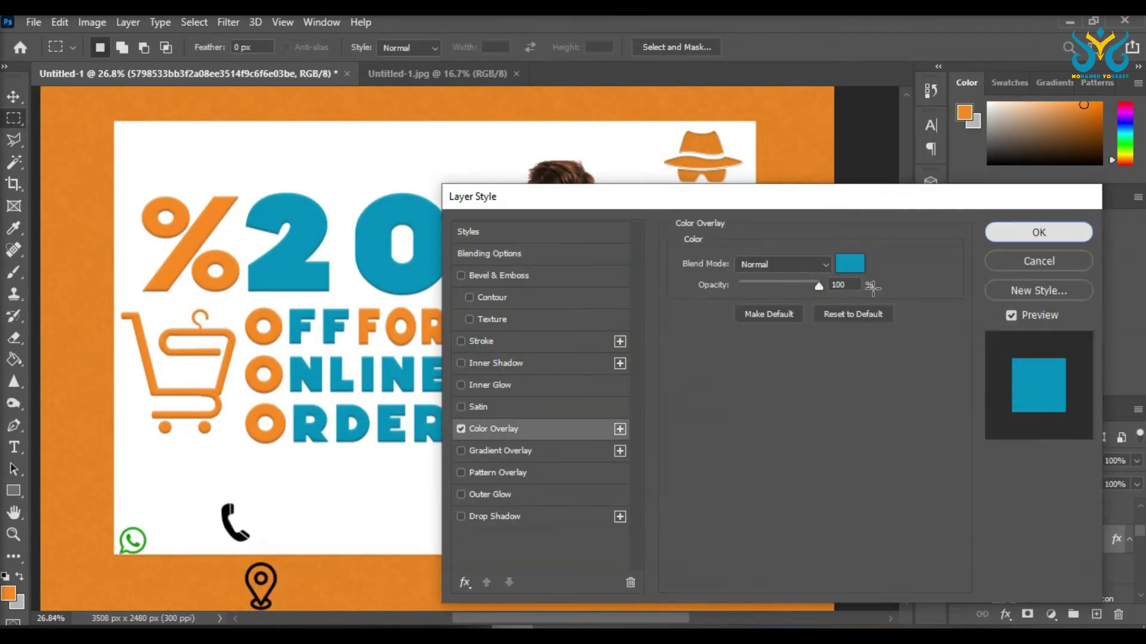
pyautogui.click(1039, 230)
# Step: Draw a new 30 pt text box below ORDER
pyautogui.press('t')
pyautogui.moveTo(347, 504); pyautogui.dragTo(573, 535)
pyautogui.click(459, 46)
pyautogui.click(456, 228)
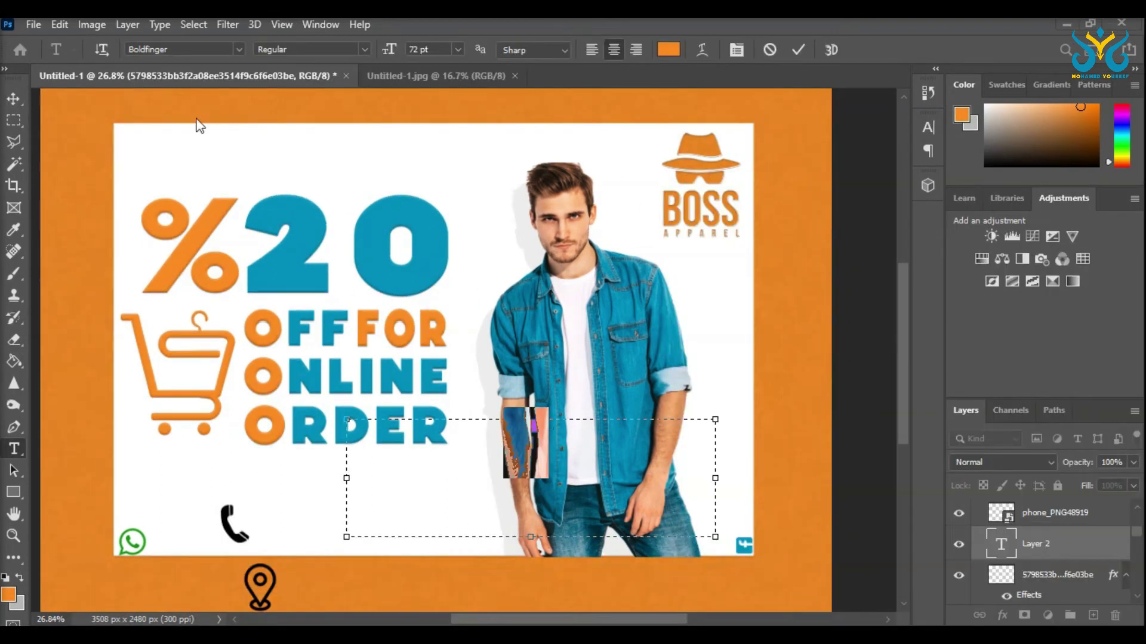
# Step: Create the BOSSAPPAREL text at 11 pt in the headline blue
pyautogui.press('Escape')
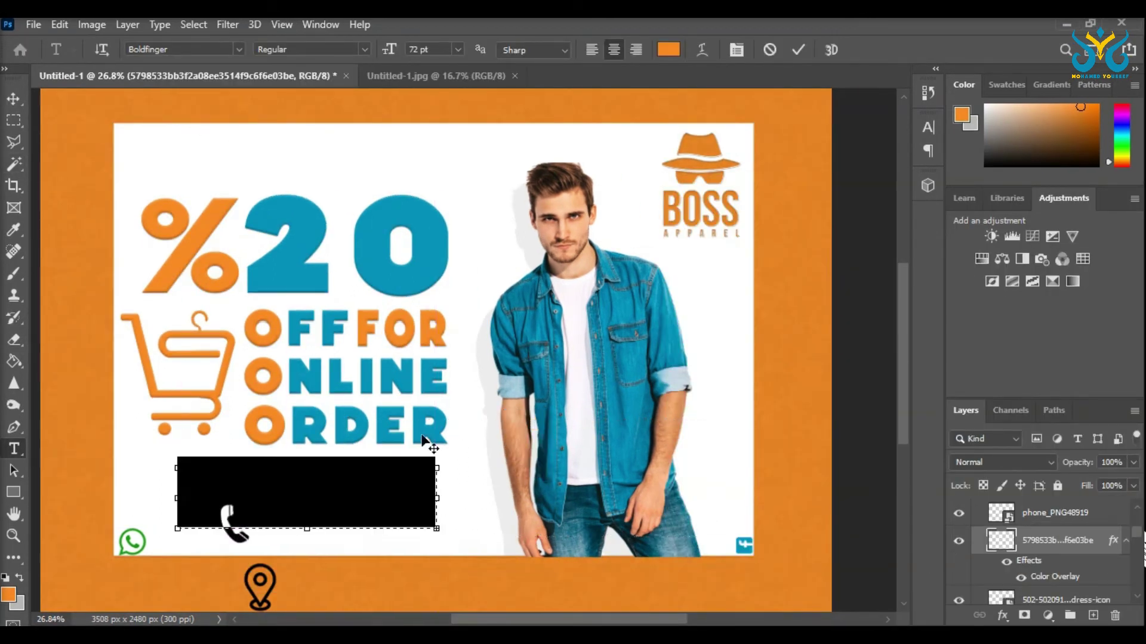
pyautogui.click(457, 49)
pyautogui.click(437, 147)
pyautogui.hotkey('ctrl', 'a')
pyautogui.press('BackSpace')
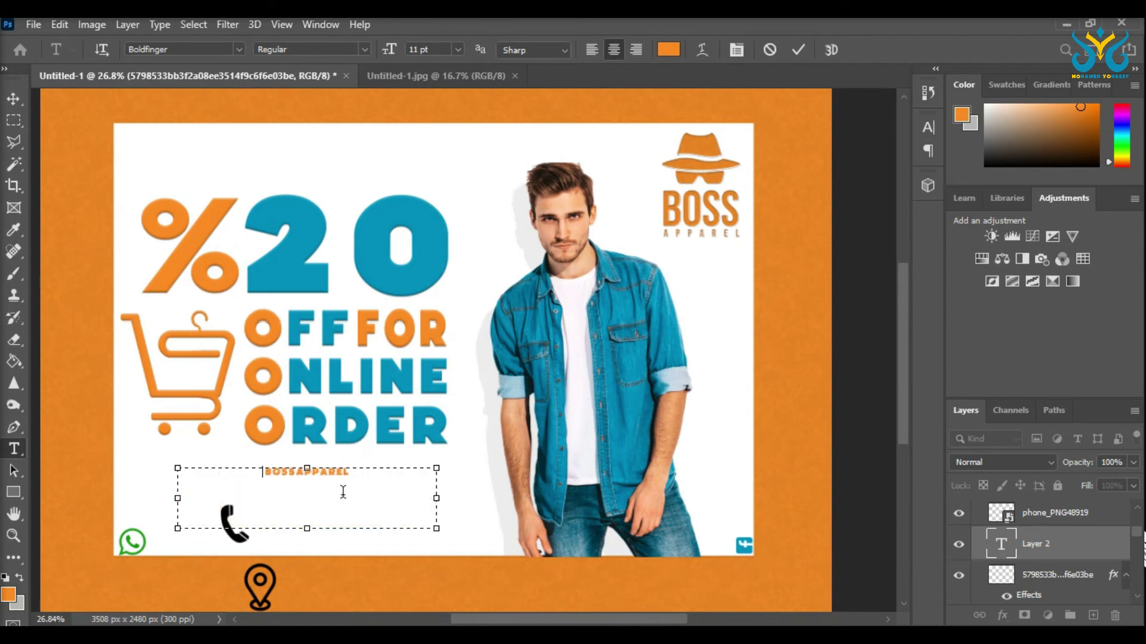
pyautogui.click(447, 219)
pyautogui.click(1061, 225)
pyautogui.moveTo(436, 528); pyautogui.dragTo(716, 440)
pyautogui.click(13, 98)
# Step: Rotate BOSSAPPAREL -90° along the card's right edge and set it to BankGothic Md BT
pyautogui.hotkey('ctrl', 't')
pyautogui.moveTo(743, 496); pyautogui.dragTo(746, 473)
pyautogui.press('Return')
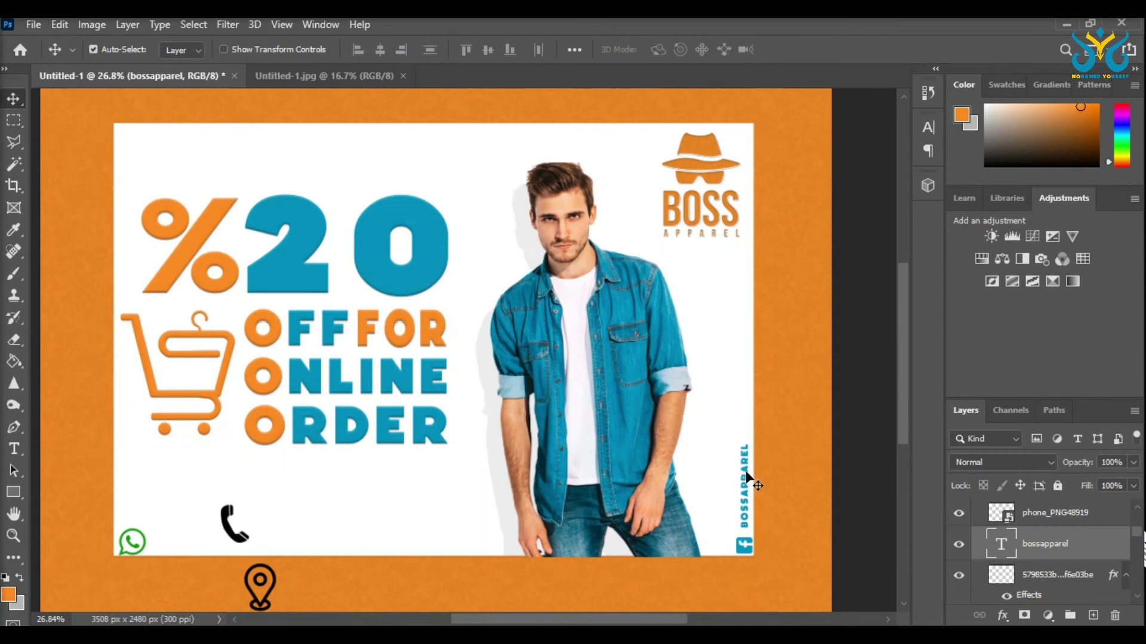
pyautogui.press('t')
pyautogui.click(744, 465)
pyautogui.click(234, 48)
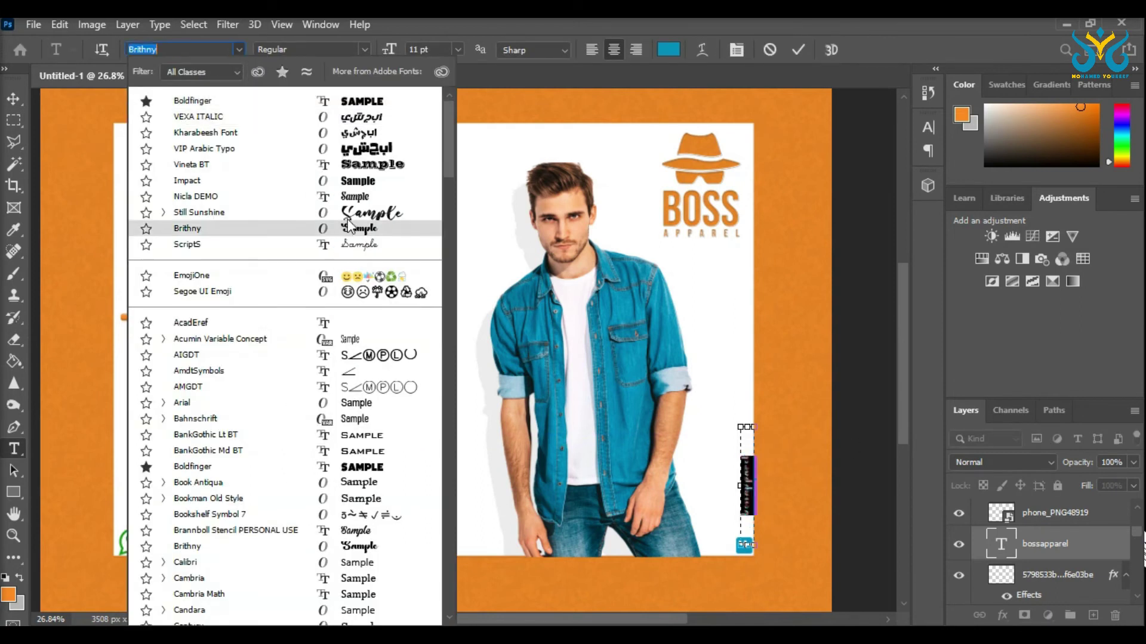
pyautogui.click(197, 373)
# Step: Enlarge the BOSSAPPAREL text to about 126%
pyautogui.click(13, 99)
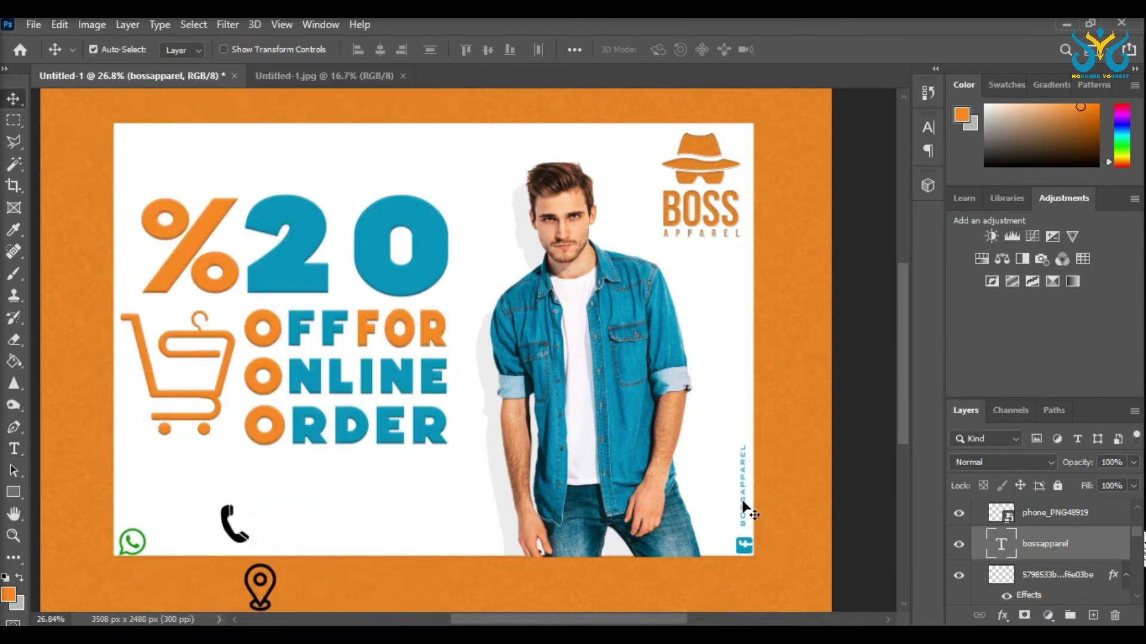
pyautogui.hotkey('ctrl', 't')
pyautogui.moveTo(745, 428); pyautogui.dragTo(726, 465)
pyautogui.scroll(5, 746, 450)
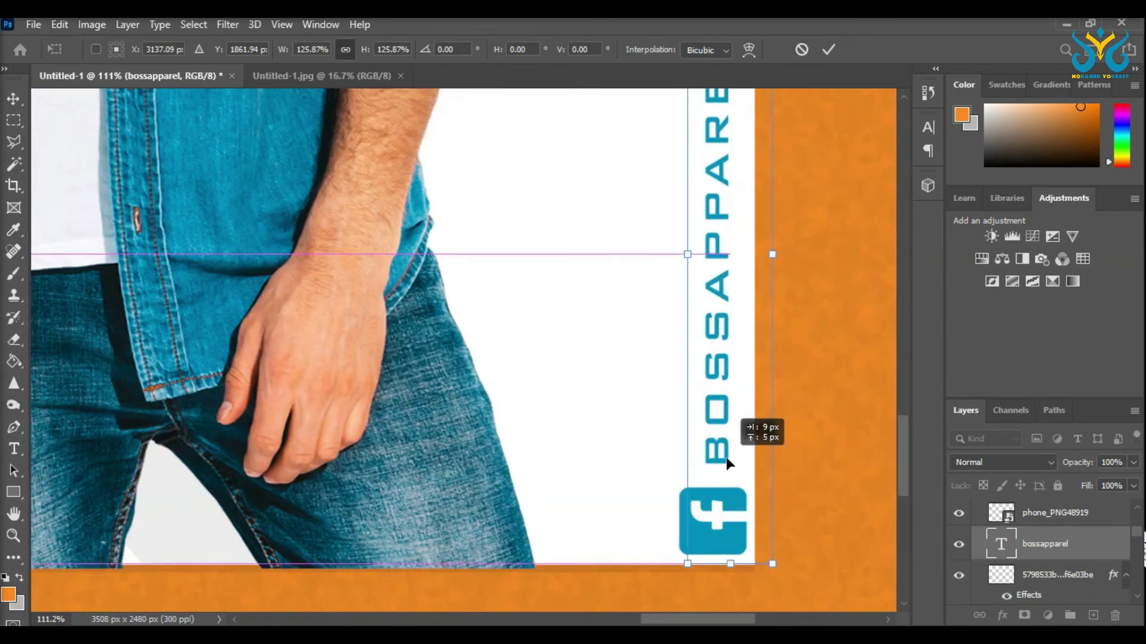
pyautogui.press('Return')
pyautogui.scroll(-5, 417, 253)
# Step: Hide the Facebook icon layer and move the phone icon slightly left
pyautogui.press('m')
pyautogui.scroll(-1, 1053, 541)
pyautogui.click(961, 550)
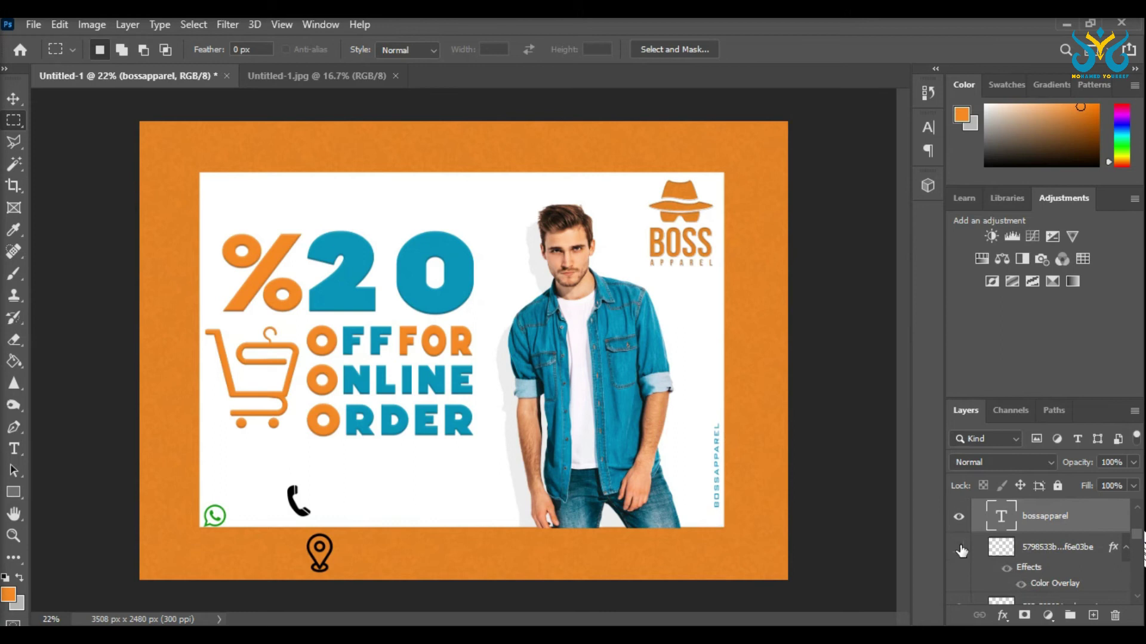
pyautogui.press('v')
pyautogui.moveTo(298, 504); pyautogui.dragTo(154, 550)
# Step: Transform the phone icon and give it a teal Color Overlay layer style
pyautogui.hotkey('ctrl', 't')
pyautogui.scroll(3, 263, 498)
pyautogui.scroll(2, 240, 512)
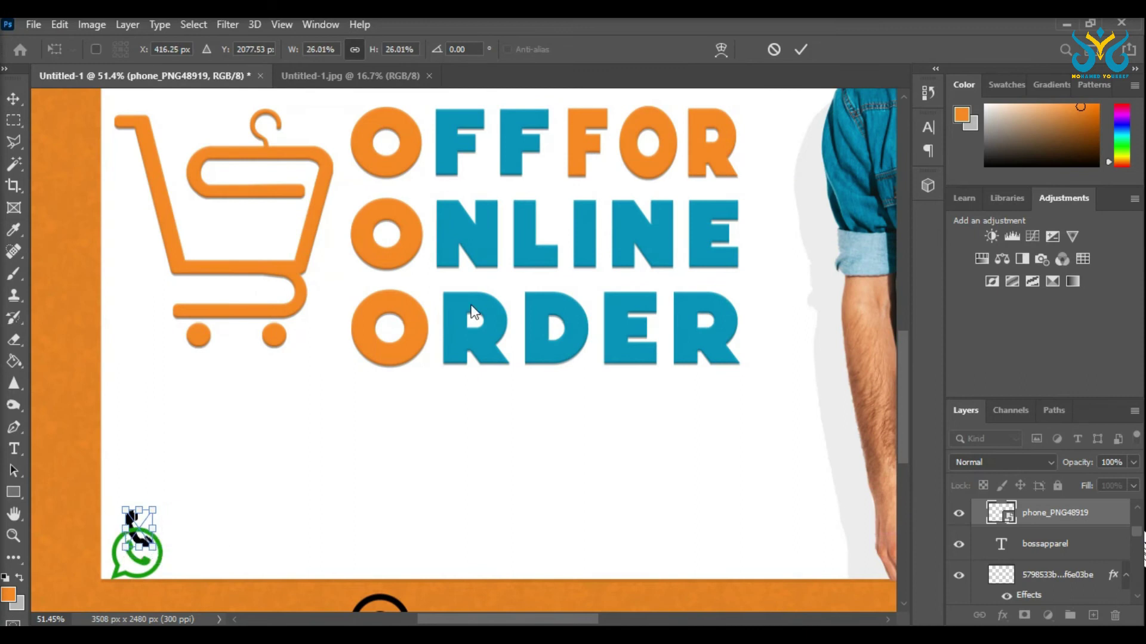
pyautogui.press('Return')
pyautogui.rightClick(1050, 512)
pyautogui.click(823, 37)
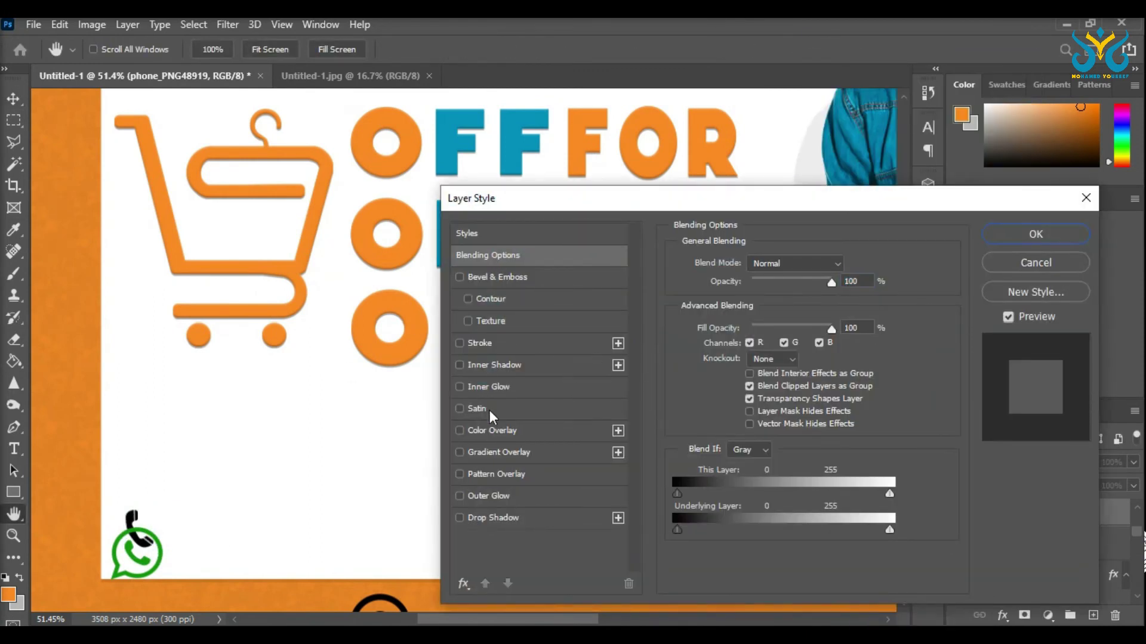
pyautogui.click(492, 430)
pyautogui.click(1035, 234)
pyautogui.click(16, 447)
pyautogui.moveTo(177, 510); pyautogui.dragTo(487, 559)
pyautogui.click(13, 99)
pyautogui.moveTo(273, 515); pyautogui.dragTo(210, 526)
pyautogui.hotkey('ctrl', 't')
pyautogui.moveTo(423, 523); pyautogui.dragTo(486, 473)
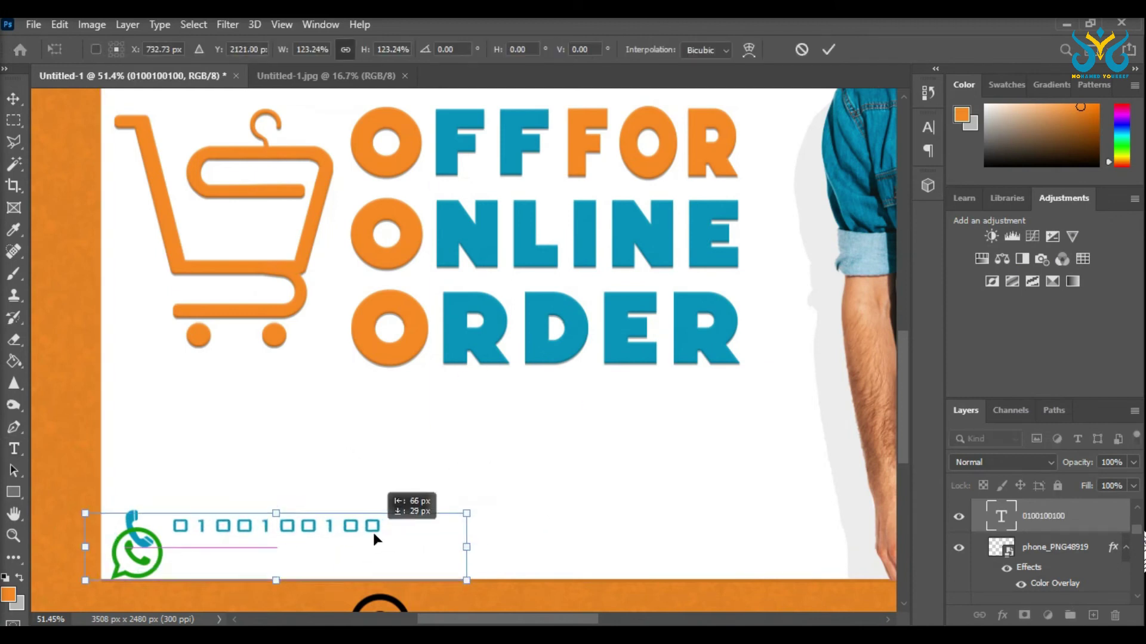
pyautogui.press('Return')
# Step: Adjust the WhatsApp and phone icons and line the number up beside the phone icon
pyautogui.moveTo(157, 562); pyautogui.dragTo(152, 540)
pyautogui.hotkey('ctrl', 't')
pyautogui.press('Return')
pyautogui.click(132, 517)
pyautogui.hotkey('ctrl', 't')
pyautogui.moveTo(188, 478); pyautogui.dragTo(179, 472)
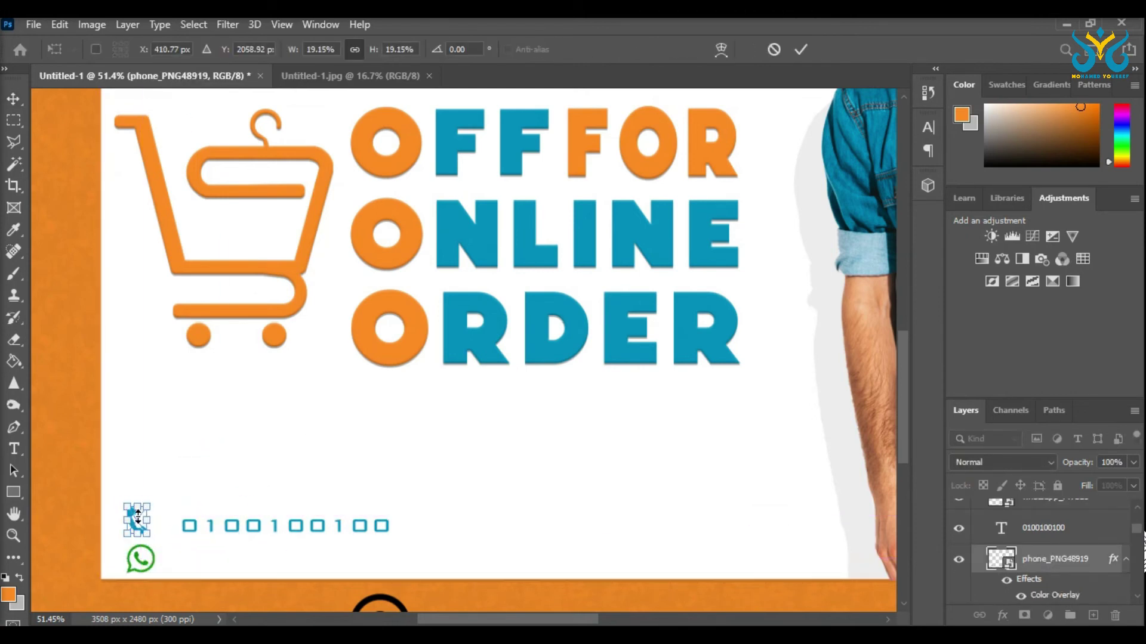
pyautogui.press('Return')
pyautogui.moveTo(192, 540); pyautogui.dragTo(189, 562)
# Step: Edit the copied number beside WhatsApp, making its text green and selecting a digit to change
pyautogui.click(154, 562)
pyautogui.doubleClick(191, 558)
pyautogui.click(669, 49)
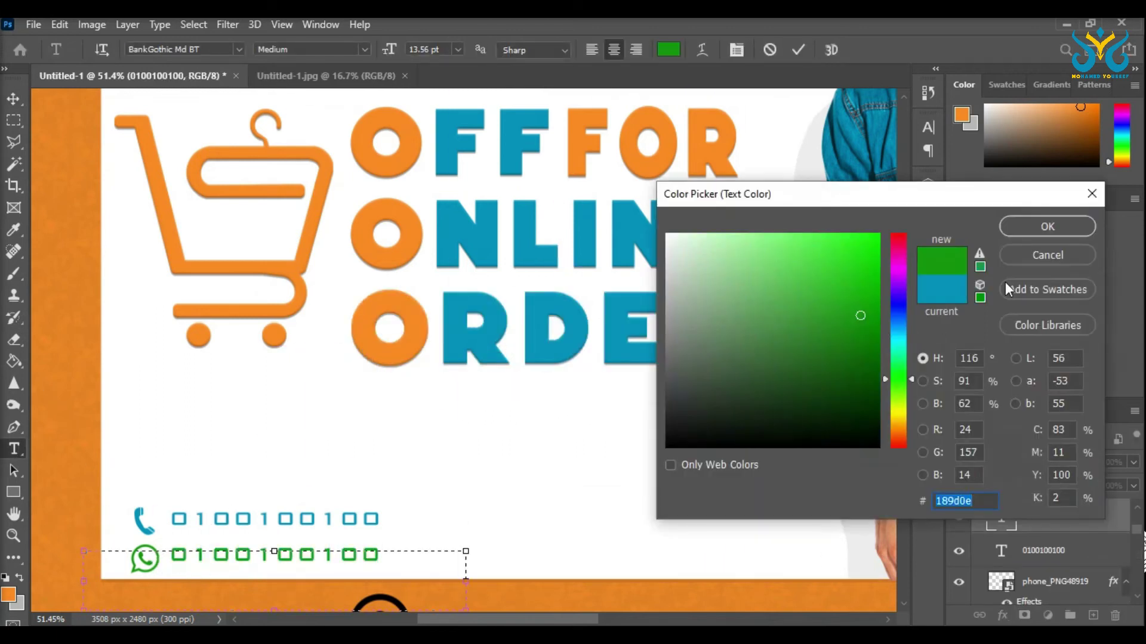
pyautogui.press('Return')
pyautogui.moveTo(318, 557); pyautogui.dragTo(328, 558)
# Step: Commit the second number and move the first number beside the phone icon
pyautogui.click(12, 106)
pyautogui.hotkey('ctrl', '0')
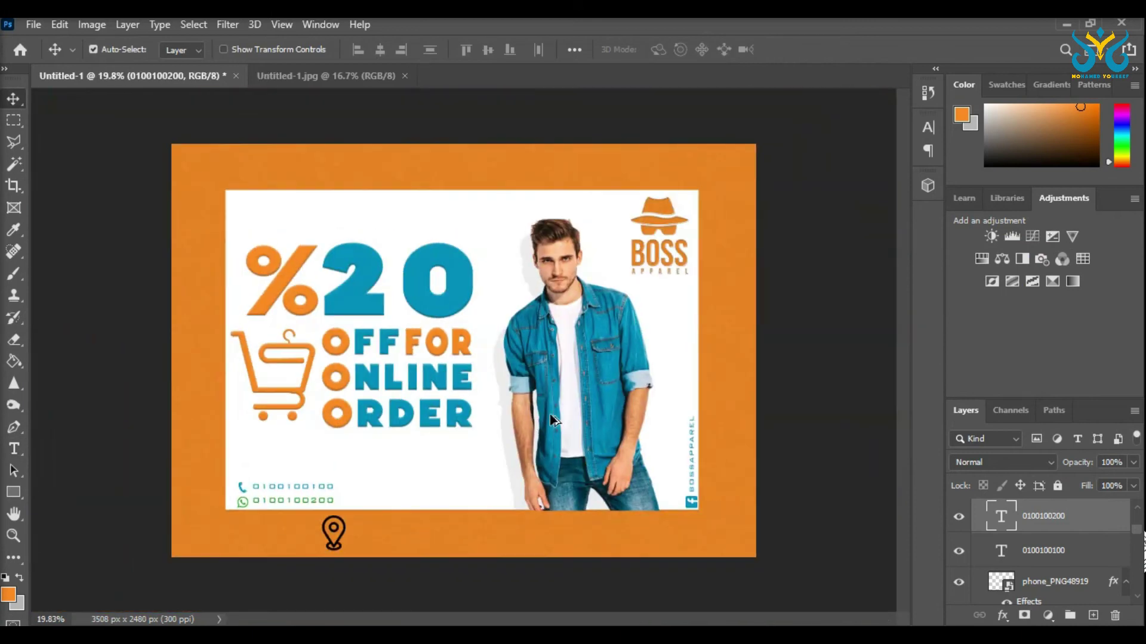
pyautogui.scroll(2, 355, 424)
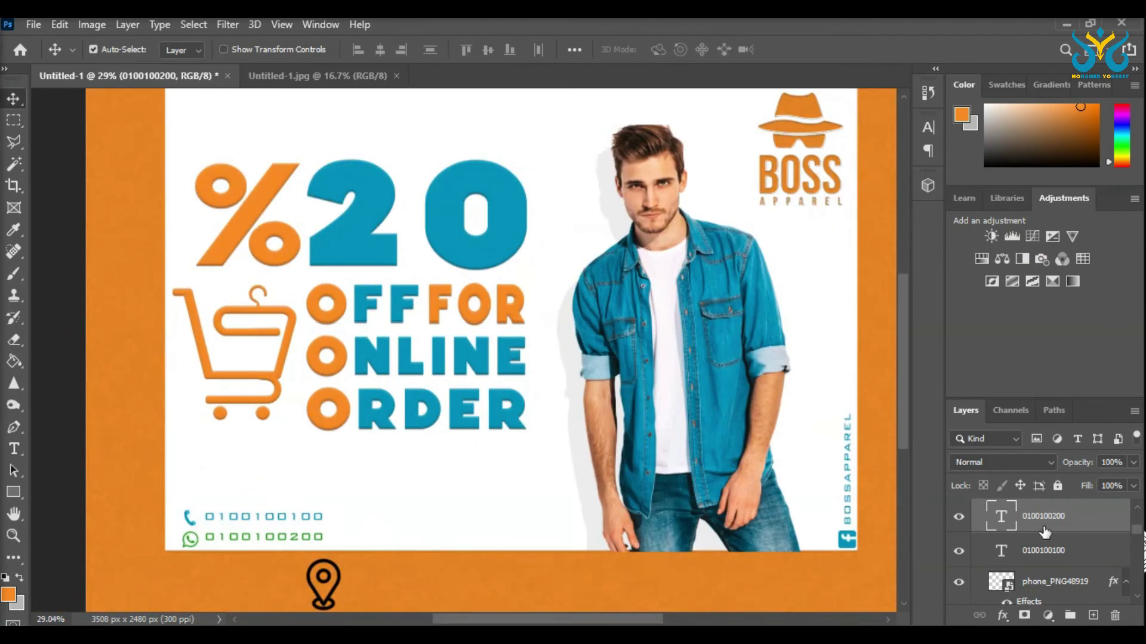
pyautogui.scroll(-1, 243, 521)
pyautogui.moveTo(242, 522); pyautogui.dragTo(291, 543)
pyautogui.scroll(-1, 1051, 565)
# Step: Shift the phone icon and contact rows together slightly down-right
pyautogui.keyDown('ctrl'); pyautogui.click(1050, 566); pyautogui.keyUp('ctrl')
pyautogui.hotkey('ctrl', 't')
pyautogui.scroll(2, 182, 617)
pyautogui.scroll(-3, 291, 543)
pyautogui.moveTo(483, 524); pyautogui.dragTo(459, 565)
pyautogui.scroll(2, 488, 533)
pyautogui.click(14, 120)
pyautogui.hotkey('ctrl', '0')
# Step: Place the location pin address icon in the ad's bottom-left corner
pyautogui.press('v')
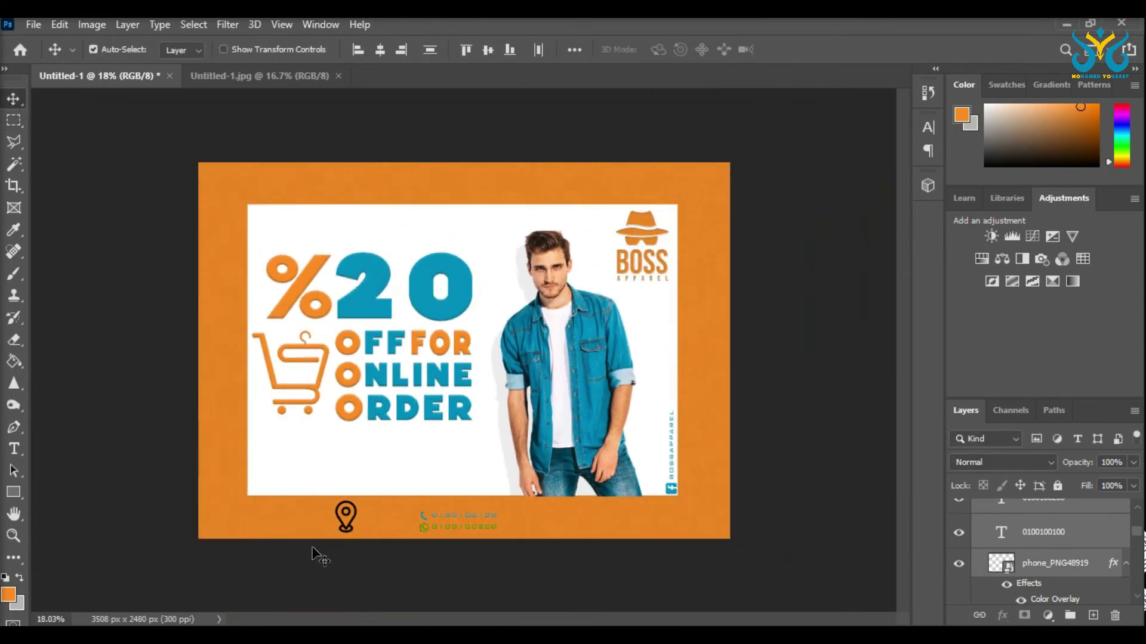
pyautogui.click(327, 529)
pyautogui.moveTo(356, 522); pyautogui.dragTo(239, 512)
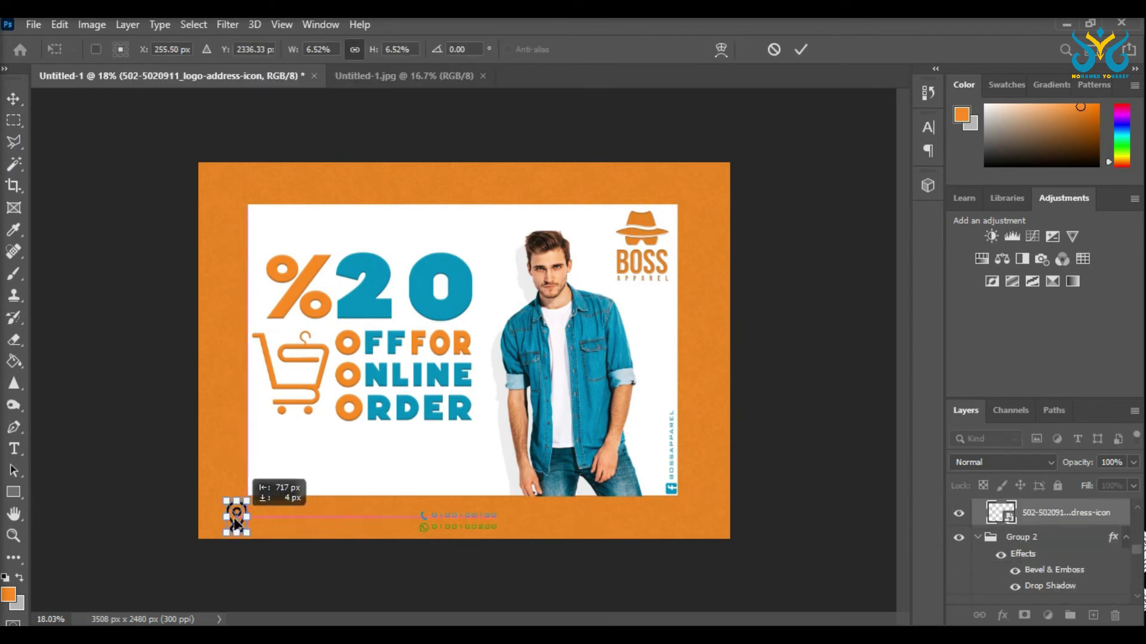
pyautogui.scroll(2, 239, 512)
pyautogui.moveTo(136, 564); pyautogui.dragTo(132, 570)
pyautogui.press('Return')
pyautogui.hotkey('ctrl', '0')
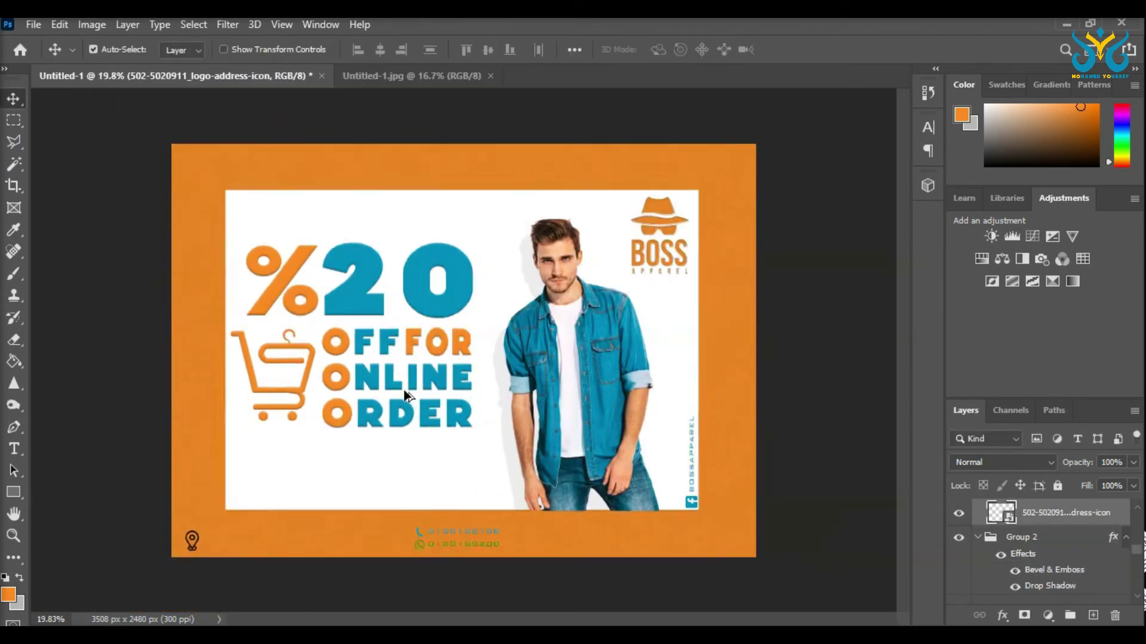
pyautogui.scroll(1, 752, 540)
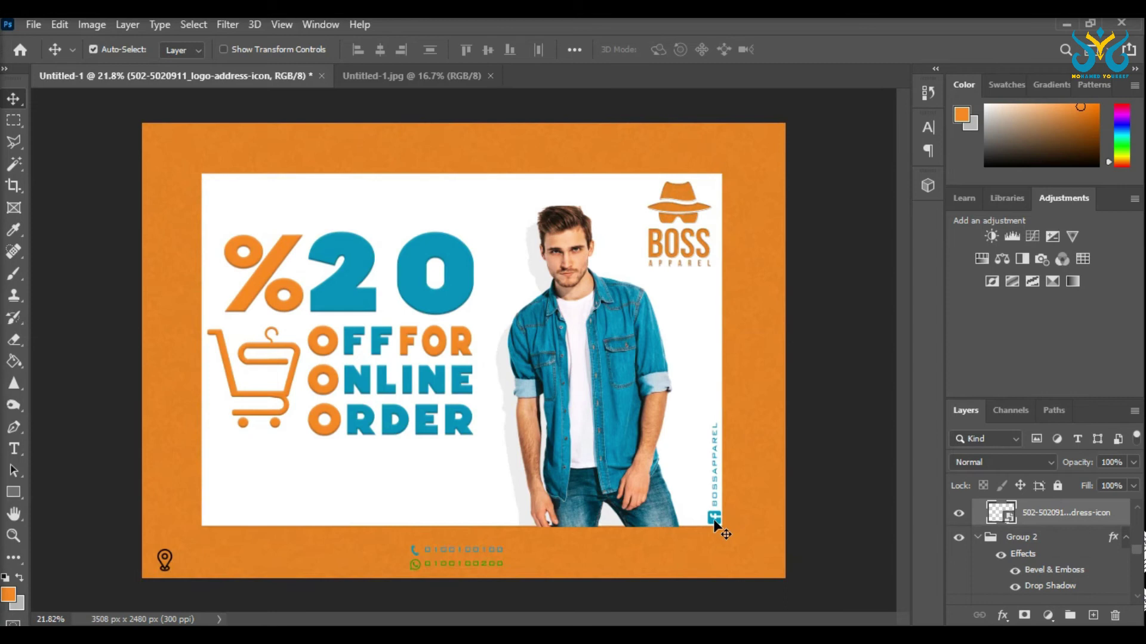
# Step: Bring the BOSS logo image file onto the ad
pyautogui.click(718, 512)
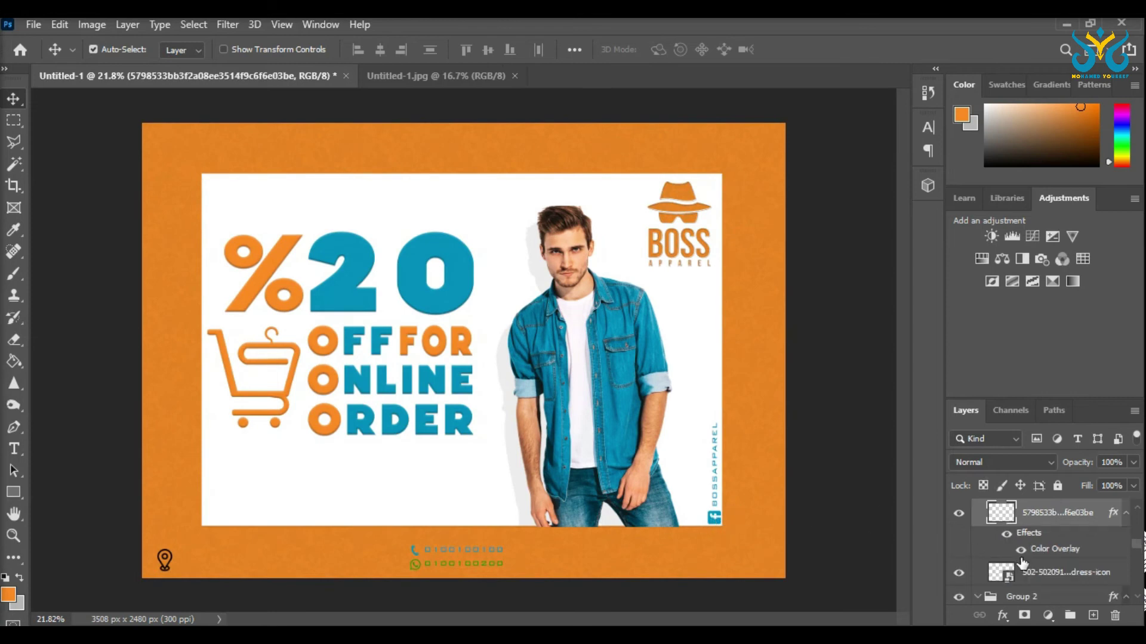
pyautogui.click(716, 506)
pyautogui.scroll(5, 716, 512)
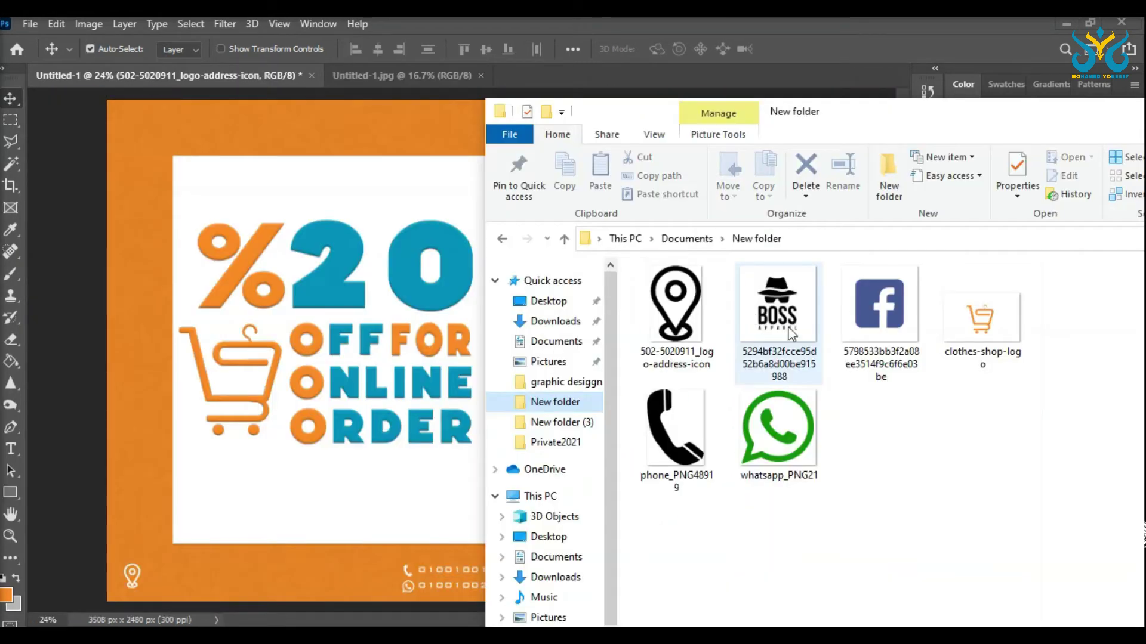
pyautogui.moveTo(791, 331); pyautogui.dragTo(483, 263)
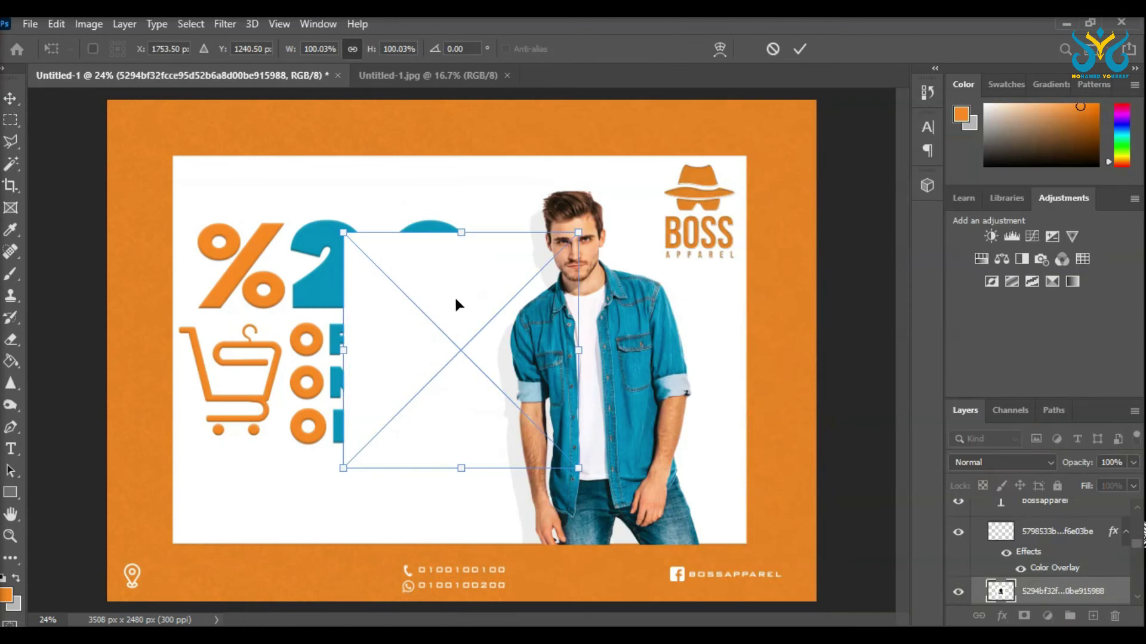
# Step: Rasterize the BOSS logo layer and delete its white background box
pyautogui.press('Return')
pyautogui.moveTo(446, 302); pyautogui.dragTo(297, 411)
pyautogui.click(12, 163)
pyautogui.click(231, 412)
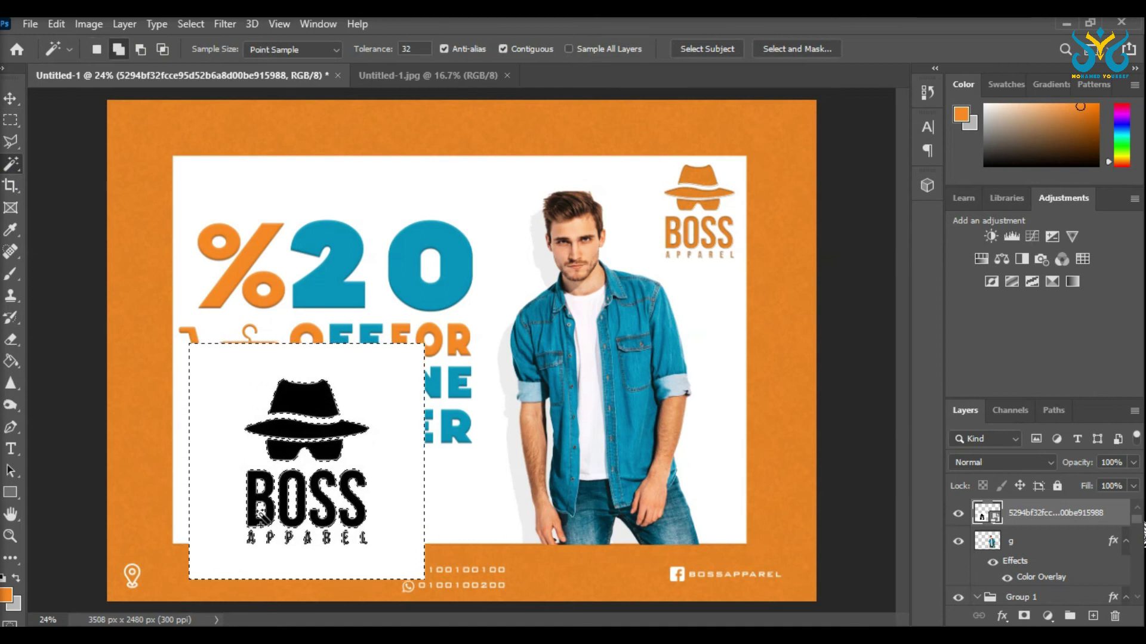
pyautogui.rightClick(1015, 513)
pyautogui.click(824, 327)
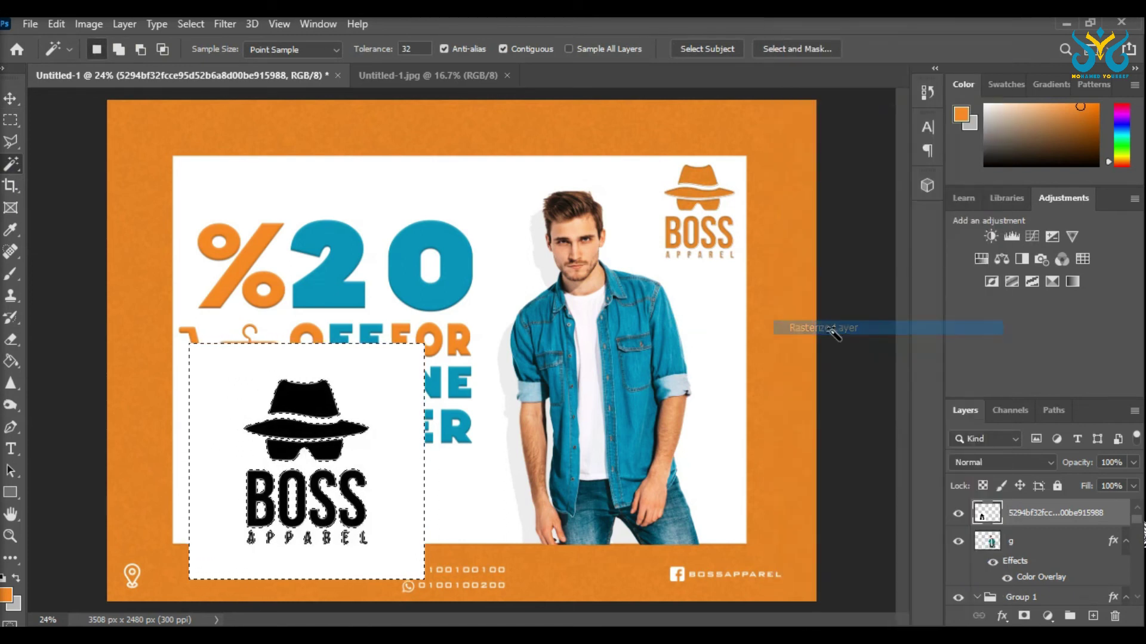
pyautogui.press('Delete')
# Step: Remove the APPAREL text under the logo and move the logo up beside the model
pyautogui.press('m')
pyautogui.hotkey('ctrl', 'd')
pyautogui.moveTo(408, 570); pyautogui.dragTo(205, 527)
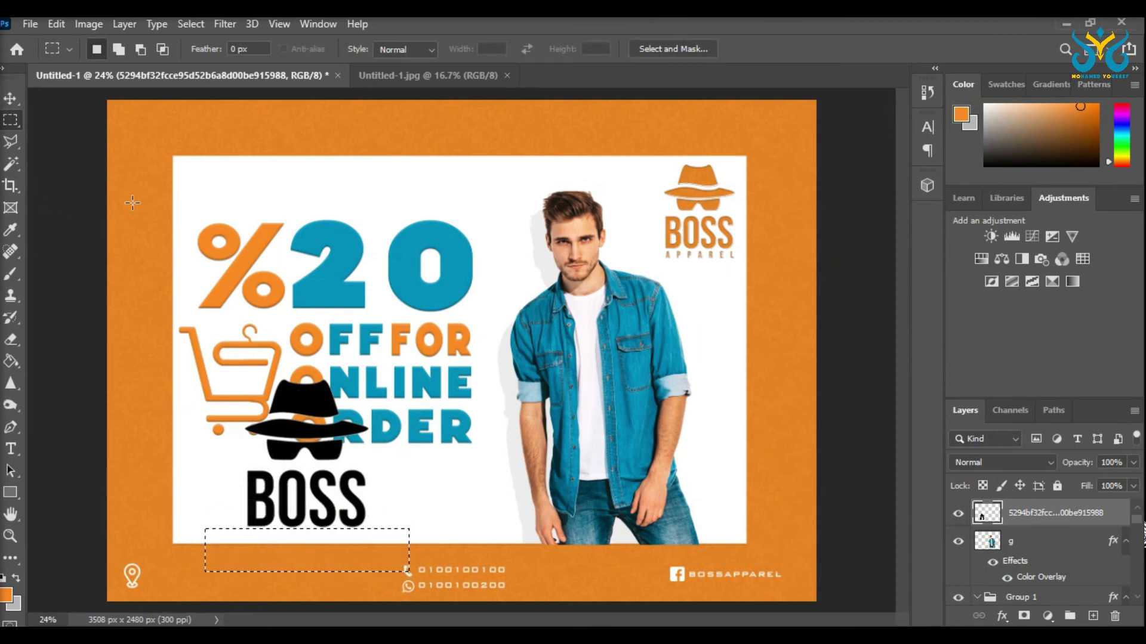
pyautogui.click(12, 100)
pyautogui.moveTo(308, 454); pyautogui.dragTo(472, 245)
# Step: Rotate the logo about 17 degrees and move its layer lower in the stack
pyautogui.hotkey('ctrl', 't')
pyautogui.moveTo(569, 155); pyautogui.dragTo(476, 195)
pyautogui.moveTo(1056, 513); pyautogui.dragTo(1055, 521)
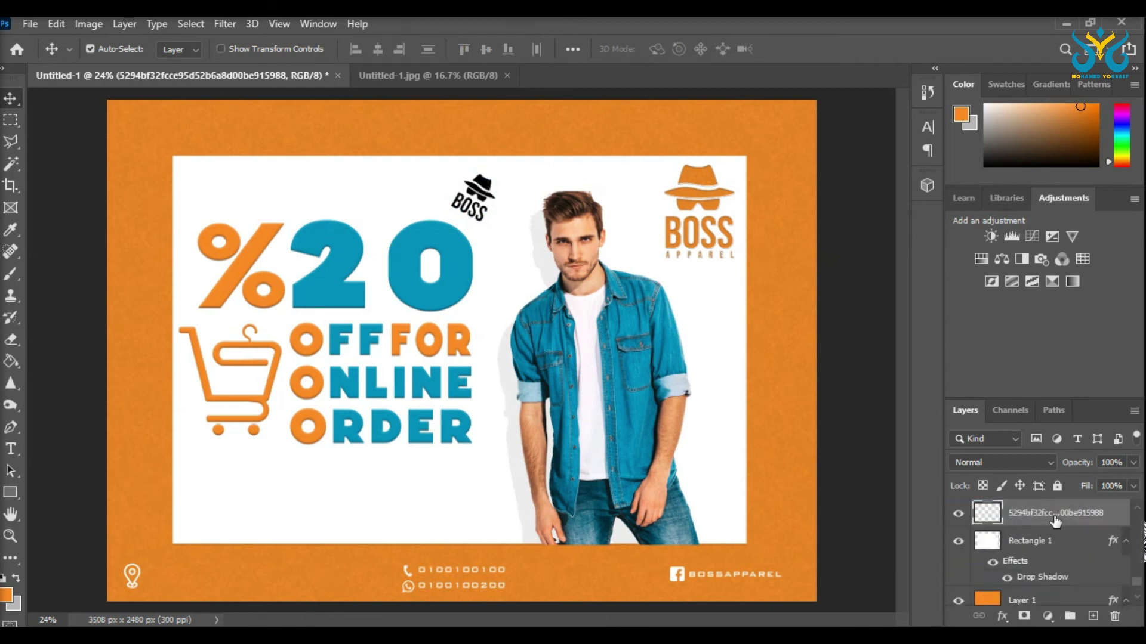
# Step: Duplicate the logo, group the copies into Group 3, and add a third logo
pyautogui.moveTo(493, 195); pyautogui.dragTo(412, 186)
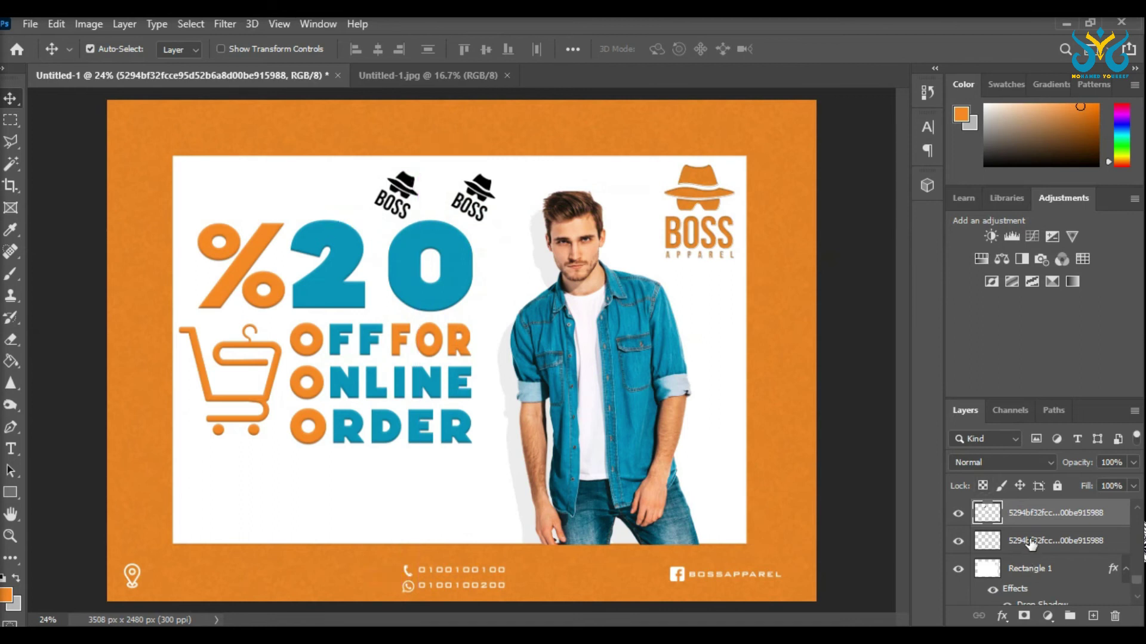
pyautogui.keyDown('shift'); pyautogui.click(1031, 543); pyautogui.keyUp('shift')
pyautogui.click(1070, 616)
pyautogui.click(977, 511)
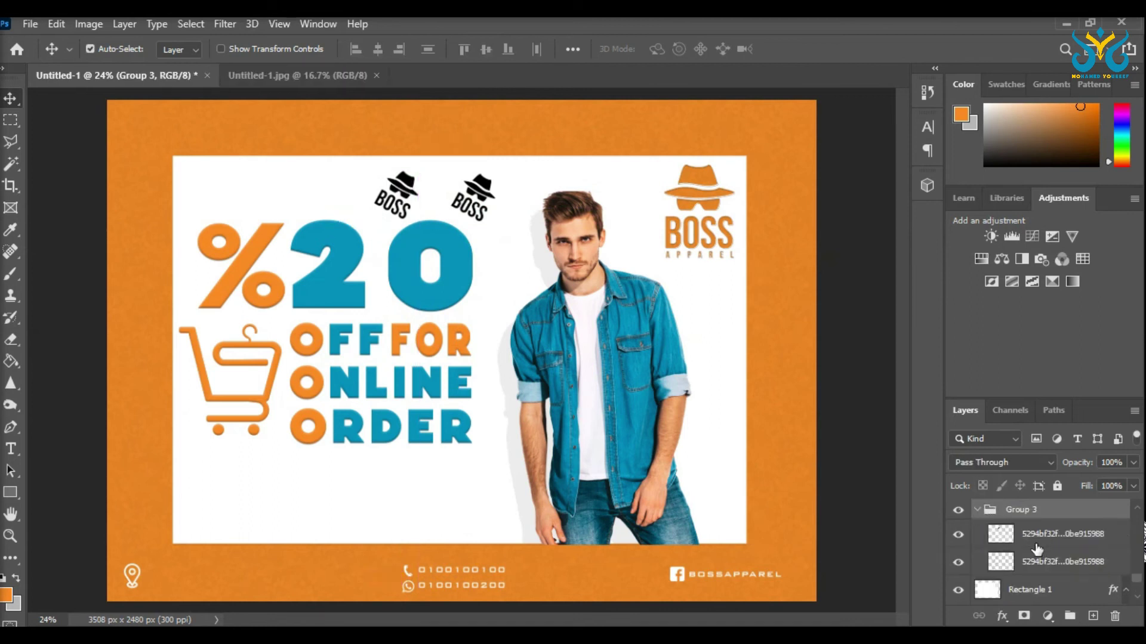
pyautogui.click(449, 197)
pyautogui.moveTo(481, 345); pyautogui.dragTo(352, 188)
pyautogui.click(984, 511)
# Step: Hide the offer text group and spread the logos evenly across the top row
pyautogui.scroll(-3, 990, 525)
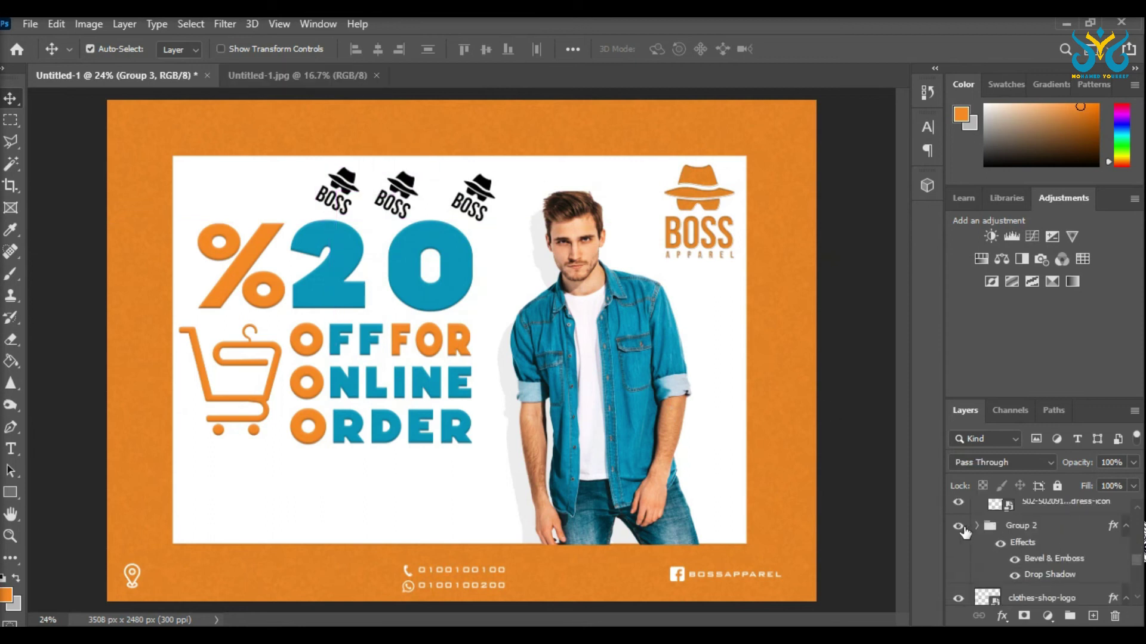
pyautogui.click(959, 526)
pyautogui.scroll(-2, 1007, 555)
pyautogui.scroll(-3, 959, 554)
pyautogui.moveTo(349, 182); pyautogui.dragTo(253, 183)
pyautogui.click(330, 192)
pyautogui.moveTo(473, 340); pyautogui.dragTo(563, 186)
pyautogui.moveTo(476, 340); pyautogui.dragTo(640, 184)
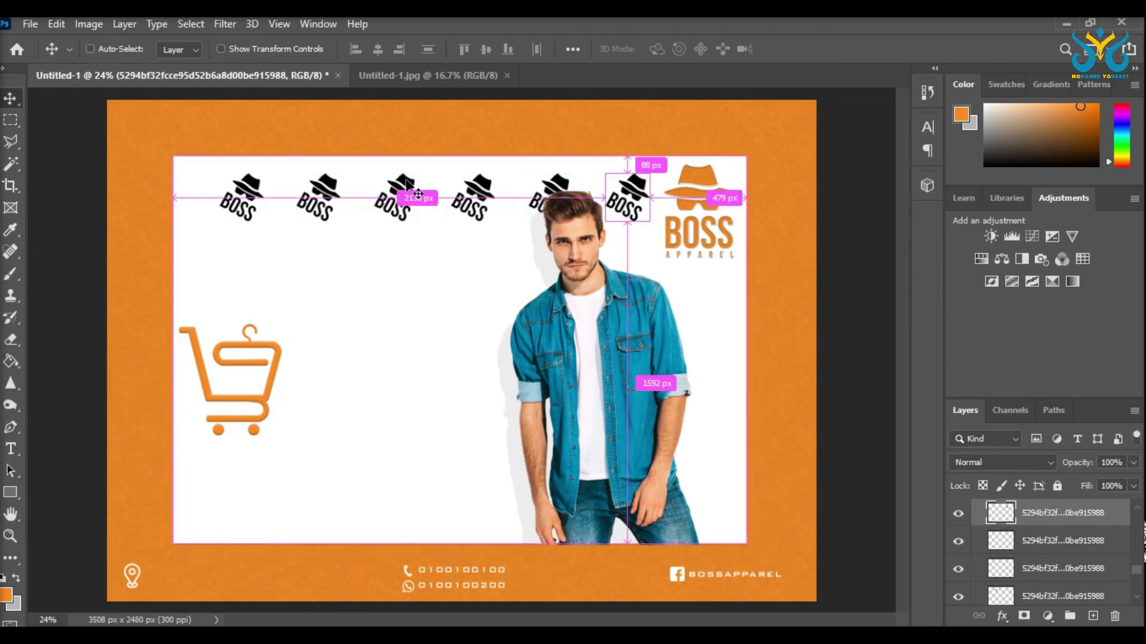
# Step: Try copying the top logos down to a second row, then undo the misplaced copies
pyautogui.scroll(-2, 1039, 540)
pyautogui.scroll(-2, 1038, 540)
pyautogui.keyDown('shift'); pyautogui.click(1011, 540); pyautogui.keyUp('shift')
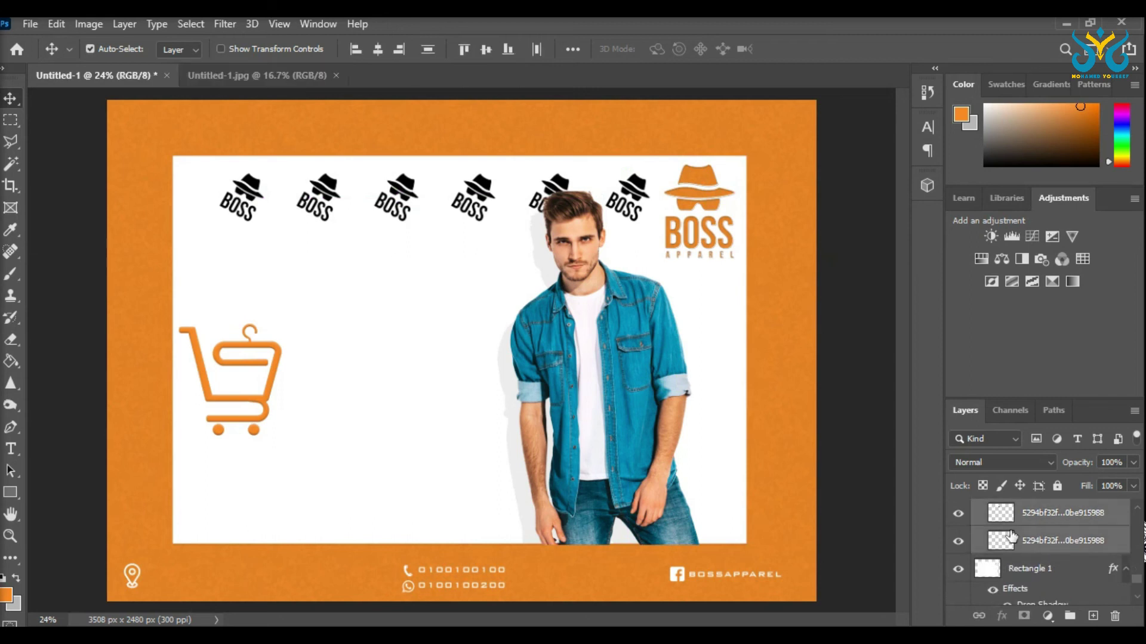
pyautogui.moveTo(671, 277); pyautogui.dragTo(699, 431)
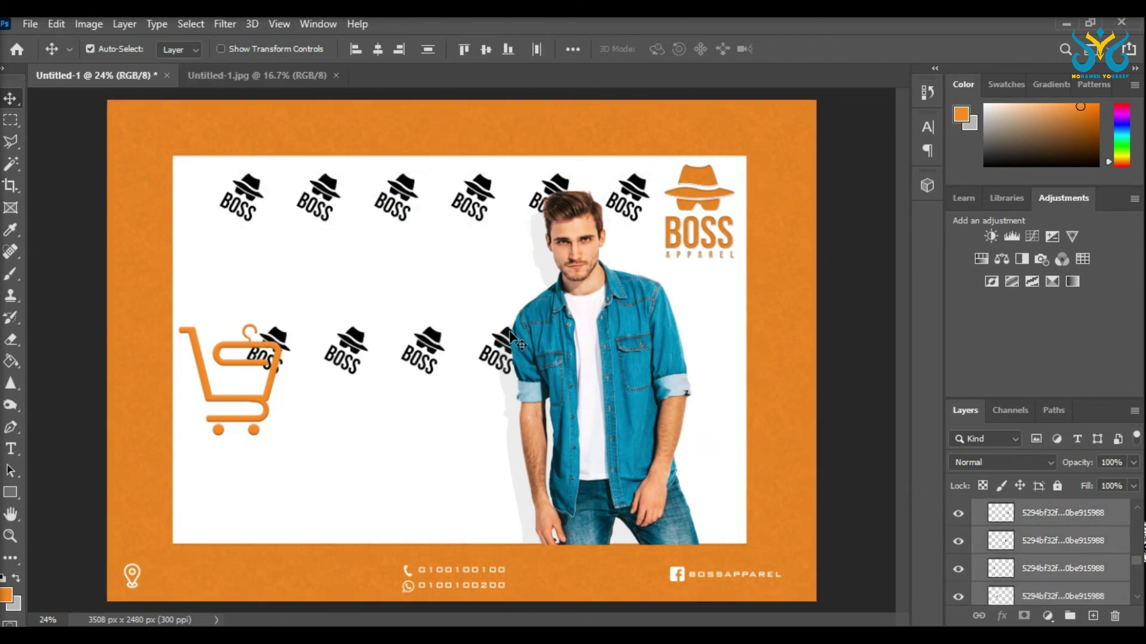
pyautogui.moveTo(510, 330); pyautogui.dragTo(511, 317)
pyautogui.hotkey('ctrl', 'z')
pyautogui.hotkey('ctrl', 'z')
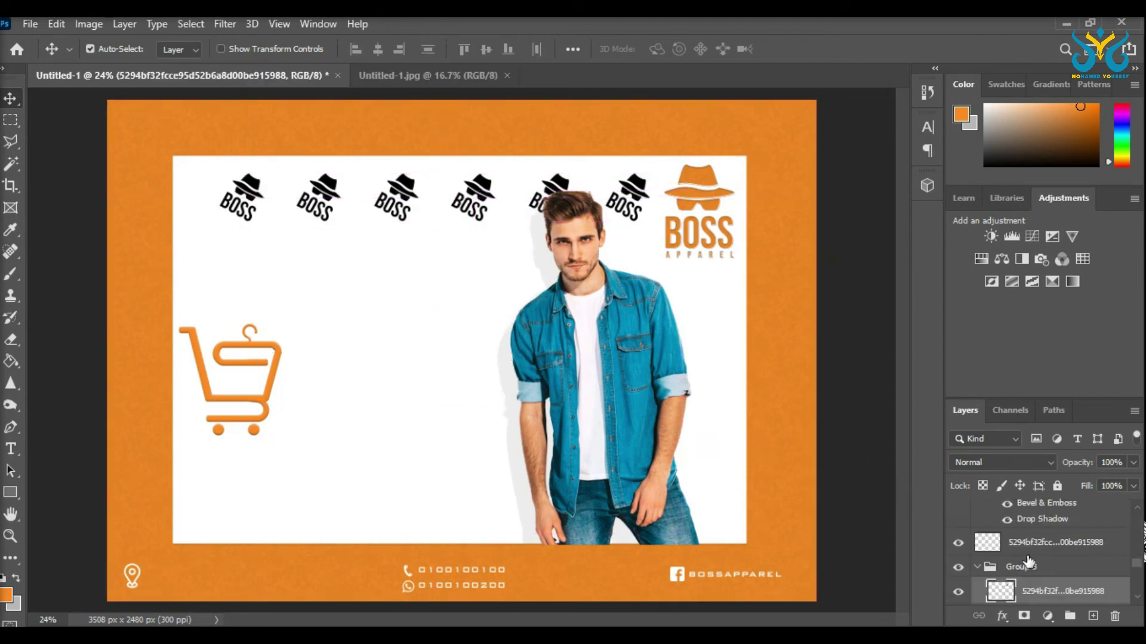
# Step: Duplicate the whole top logo row and place it beneath as the second row
pyautogui.scroll(-3, 1051, 554)
pyautogui.scroll(-1, 1049, 567)
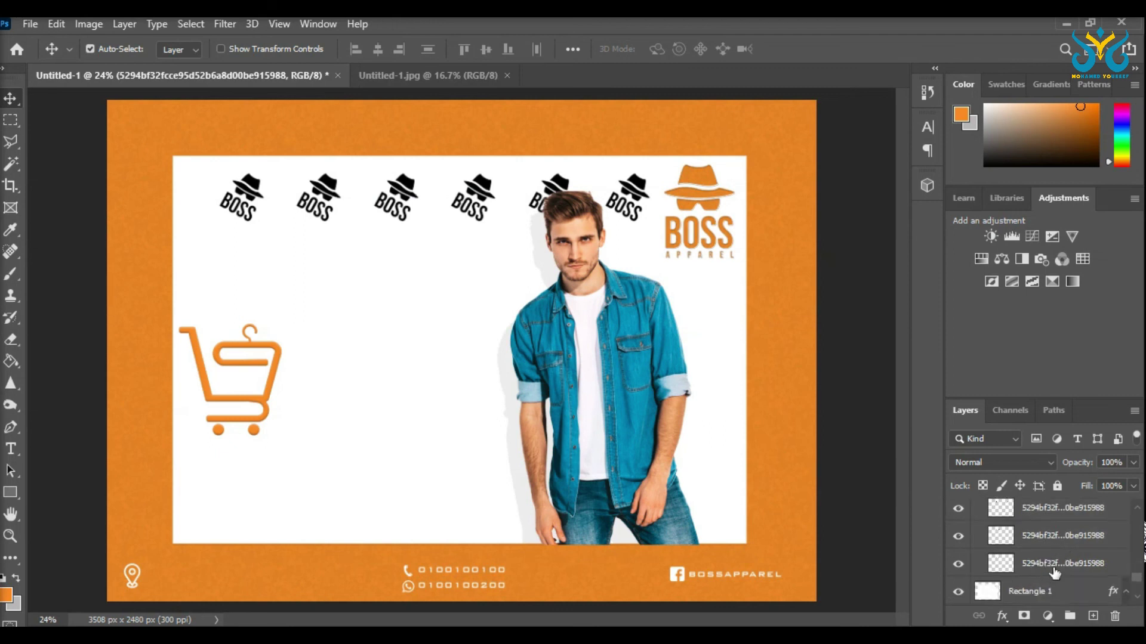
pyautogui.keyDown('shift'); pyautogui.click(1054, 568); pyautogui.keyUp('shift')
pyautogui.hotkey('ctrl', 'shift', 'z')
pyautogui.hotkey('ctrl', 'shift', 'z')
pyautogui.hotkey('ctrl', 't')
pyautogui.moveTo(498, 346); pyautogui.dragTo(467, 265)
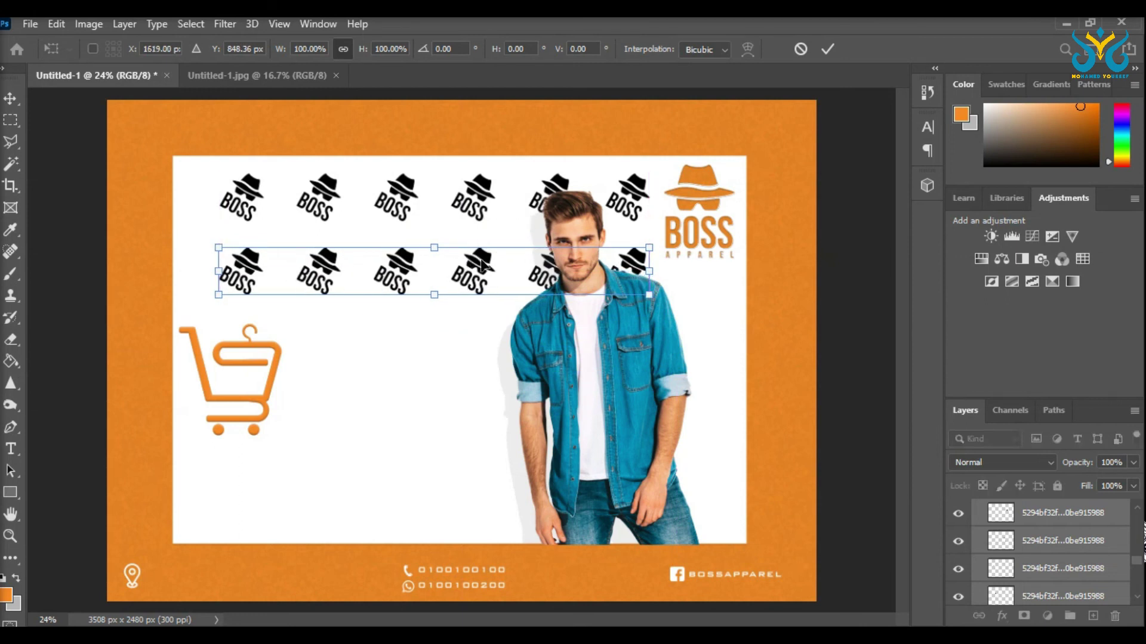
pyautogui.press('Return')
# Step: Copy the logo row further down to start a third row
pyautogui.moveTo(481, 261); pyautogui.dragTo(404, 341)
pyautogui.press('m')
pyautogui.click(11, 97)
# Step: Fill out the third row by moving a Group 3 logo there and copying one to its right end
pyautogui.click(1038, 511)
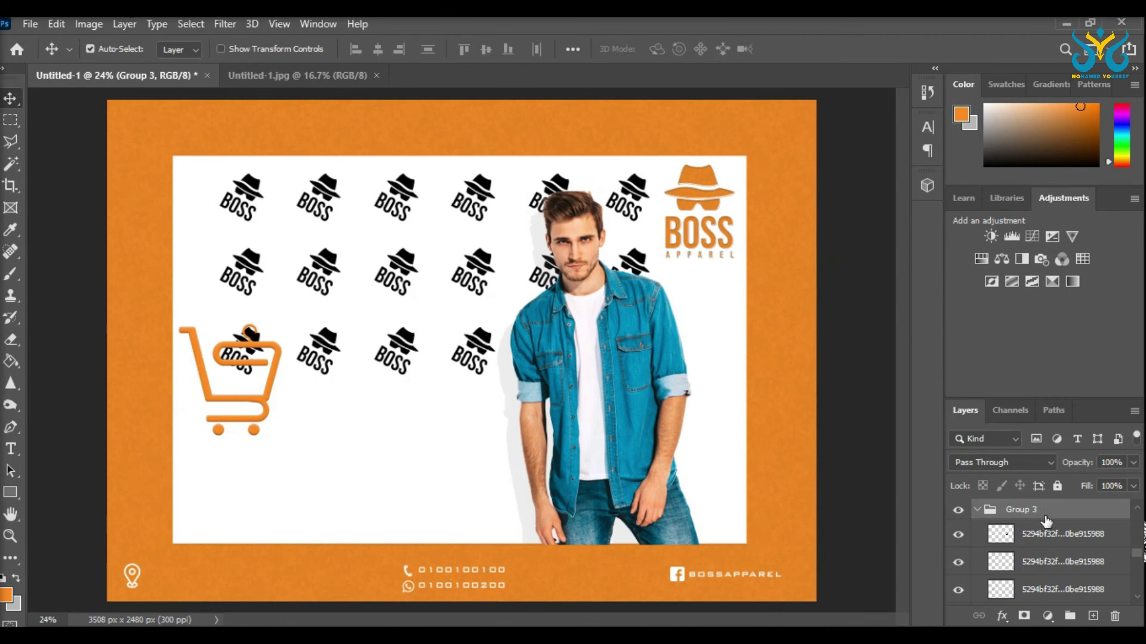
pyautogui.click(1044, 534)
pyautogui.moveTo(777, 486); pyautogui.dragTo(565, 389)
pyautogui.moveTo(475, 345); pyautogui.dragTo(703, 340)
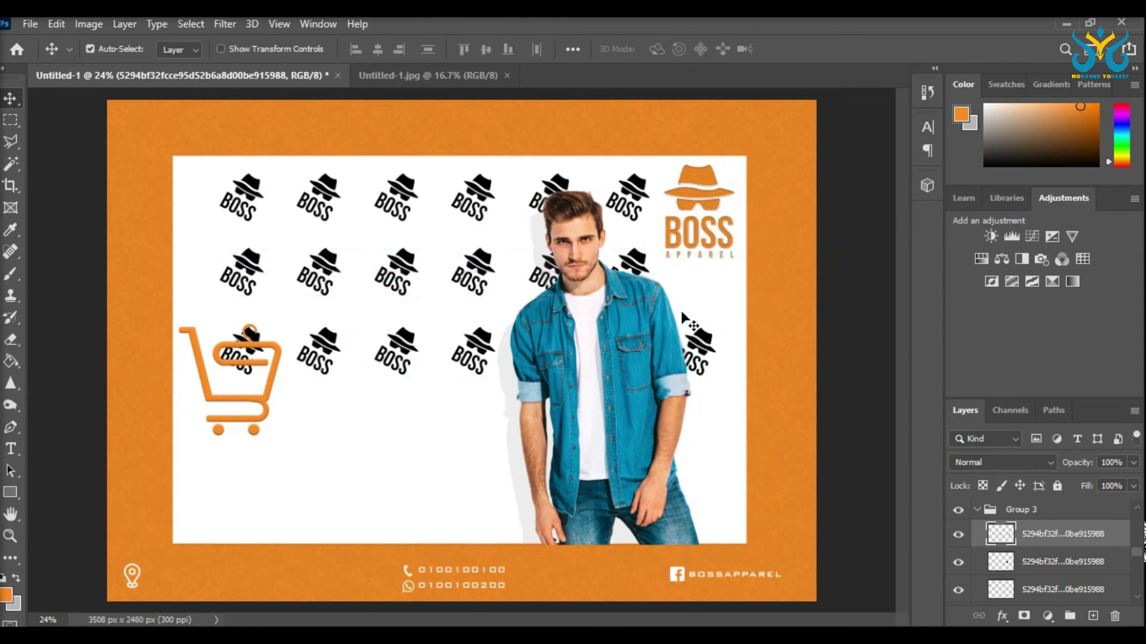
# Step: Select the logo layers that make up the third row
pyautogui.click(1048, 563)
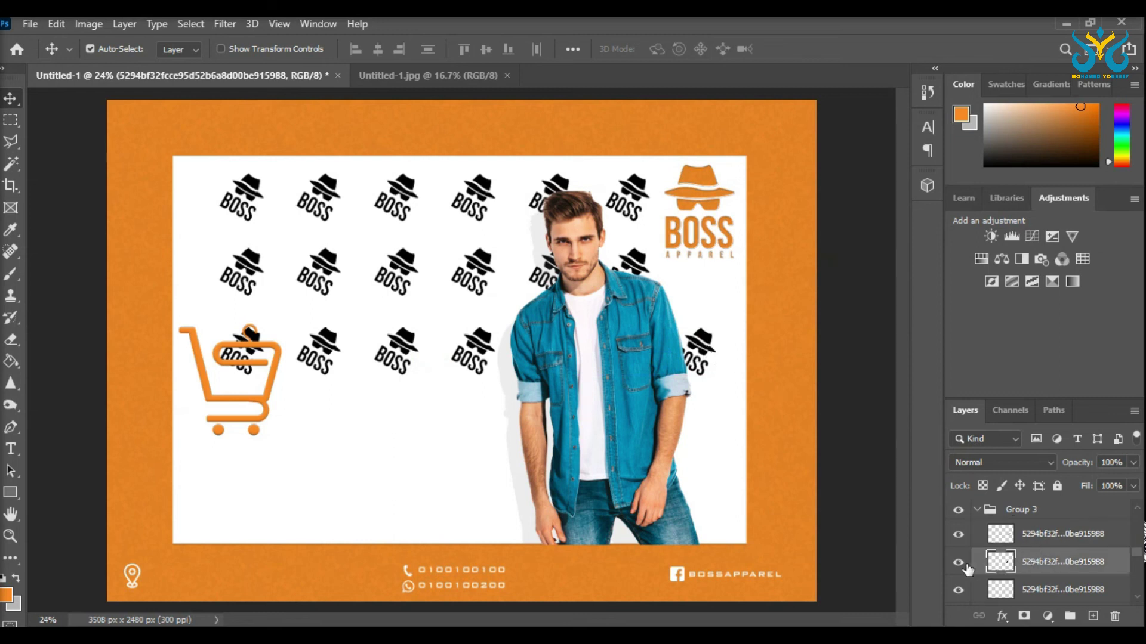
pyautogui.scroll(-1, 1036, 549)
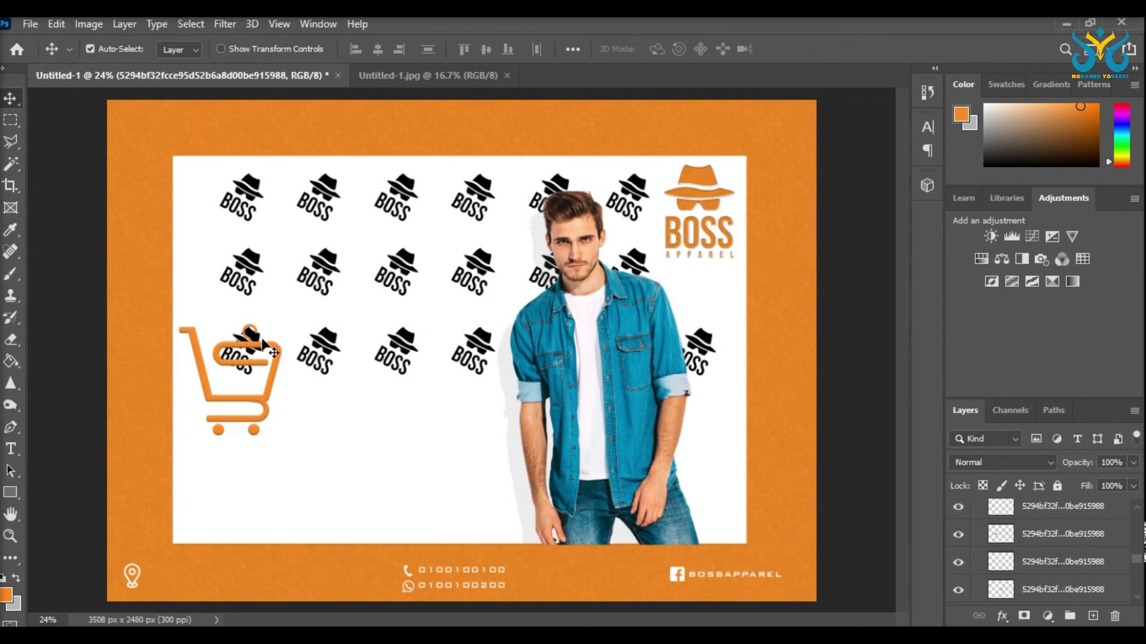
pyautogui.click(1084, 555)
pyautogui.scroll(1, 1085, 555)
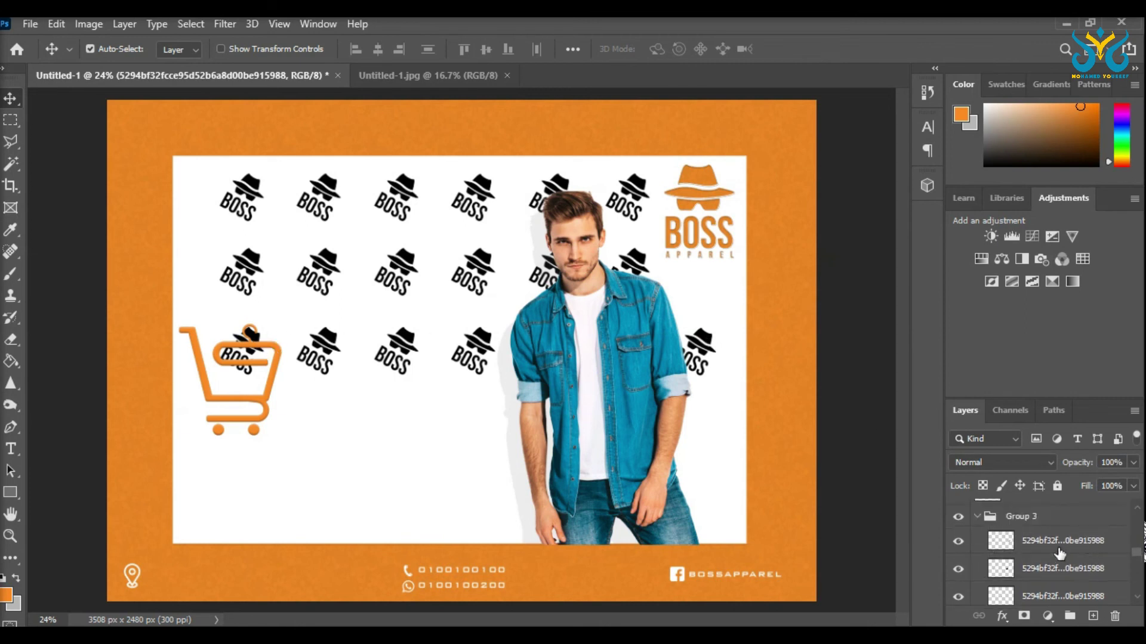
pyautogui.keyDown('shift'); pyautogui.click(1061, 564); pyautogui.keyUp('shift')
pyautogui.scroll(1, 1055, 571)
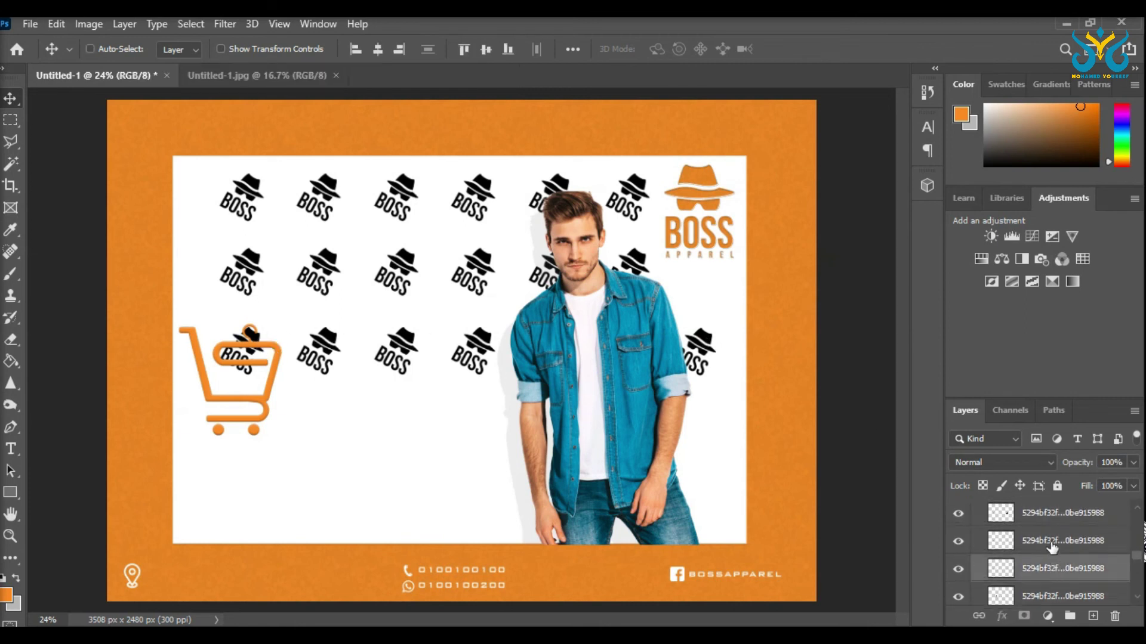
pyautogui.scroll(-2, 1050, 567)
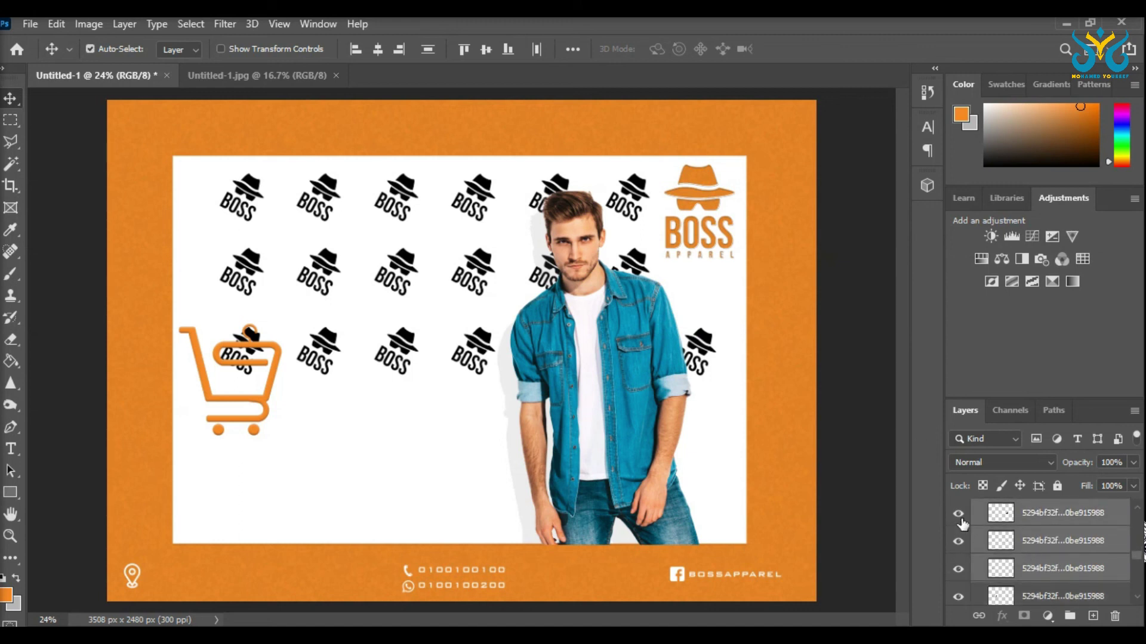
# Step: Reposition the third logo row, shifting it slightly left
pyautogui.hotkey('ctrl', 't')
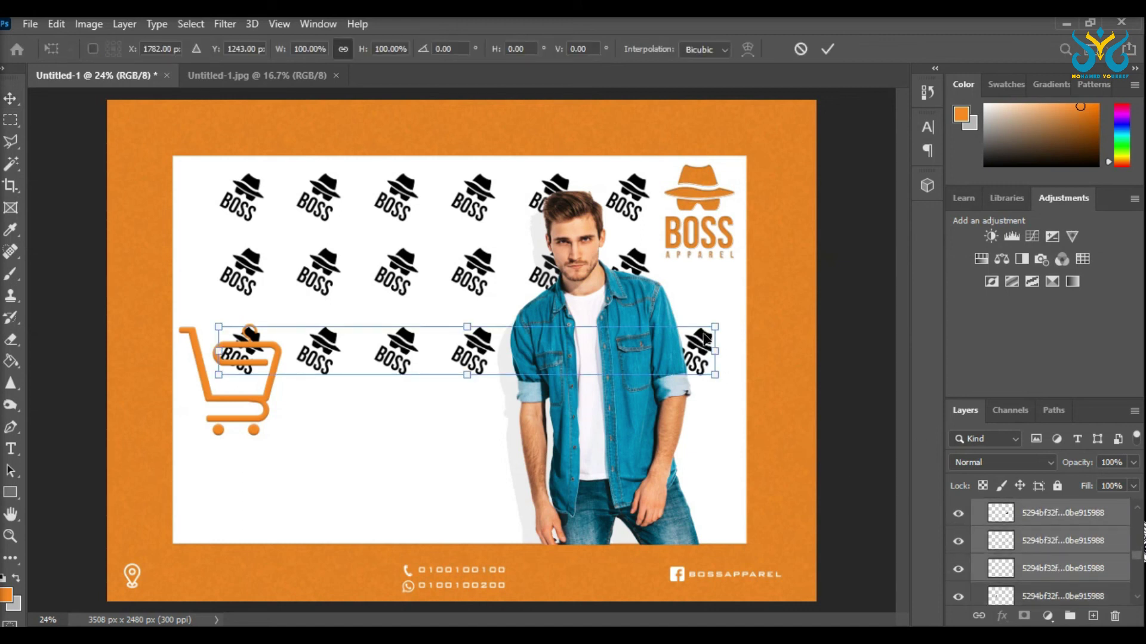
pyautogui.moveTo(706, 343); pyautogui.dragTo(764, 388)
pyautogui.hotkey('ctrl', 'z')
pyautogui.press('Return')
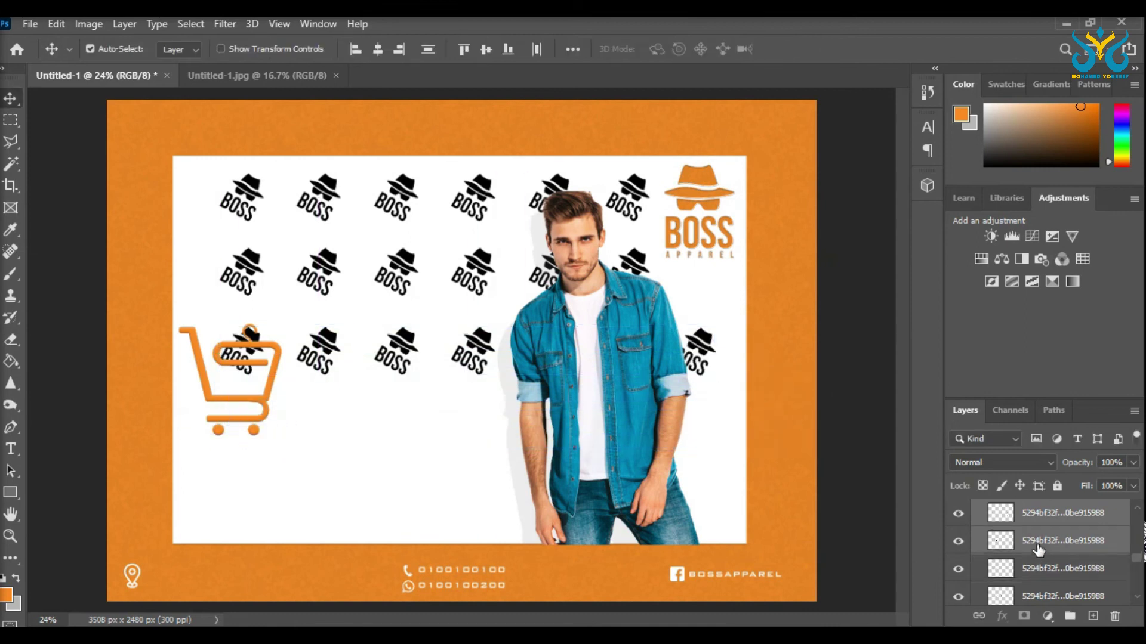
pyautogui.hotkey('ctrl', 't')
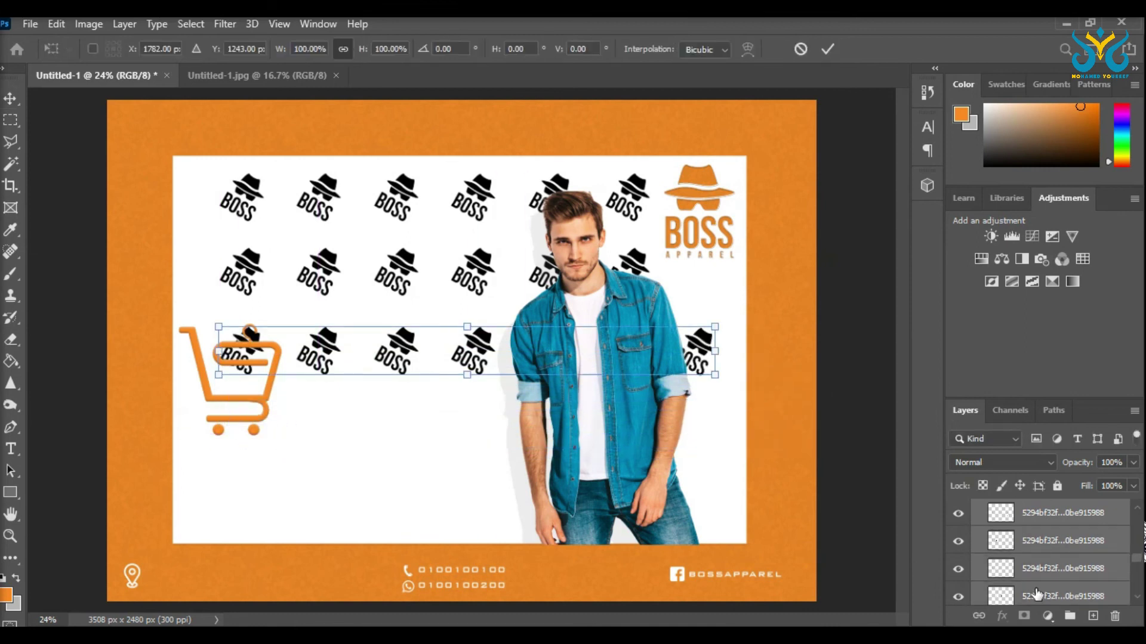
pyautogui.moveTo(487, 342); pyautogui.dragTo(483, 343)
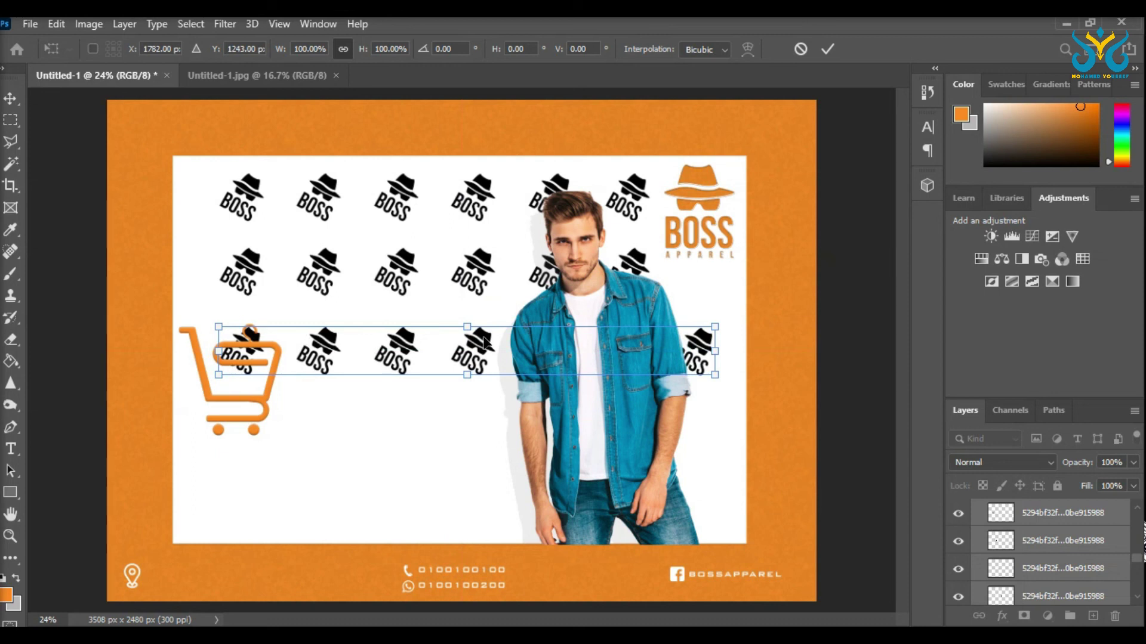
pyautogui.press('Return')
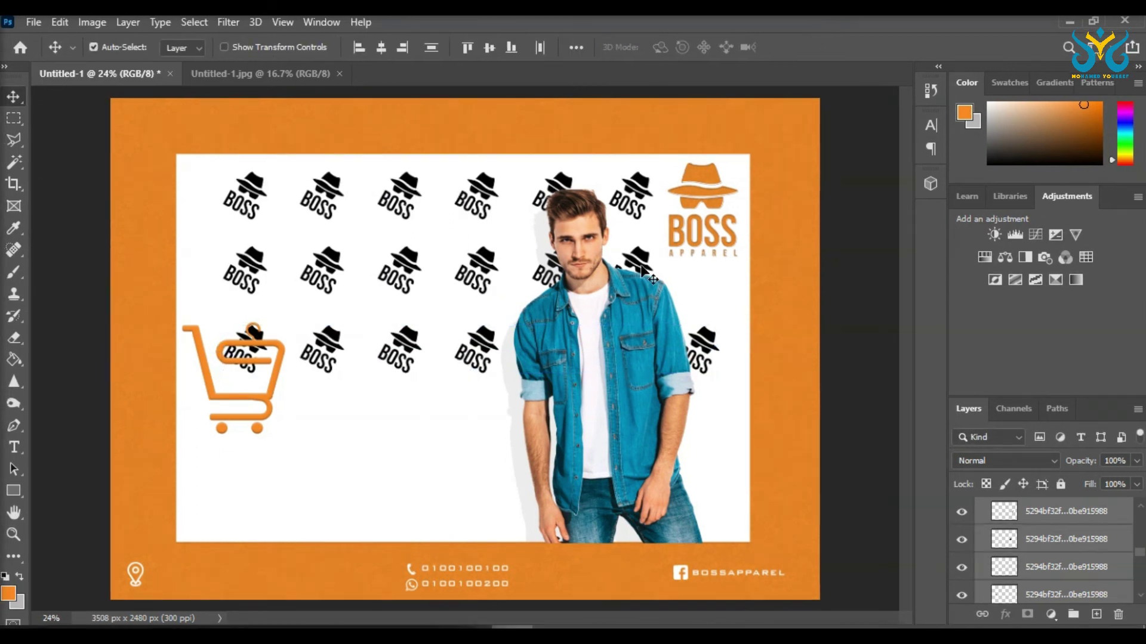
# Step: Copy the row down into fourth and fifth rows and group the logo layers into Group 3
pyautogui.moveTo(483, 340); pyautogui.dragTo(487, 497)
pyautogui.press('Return')
pyautogui.hotkey('ctrl', 'j')
pyautogui.hotkey('ctrl', 't')
pyautogui.press('Return')
pyautogui.hotkey('ctrl', 'g')
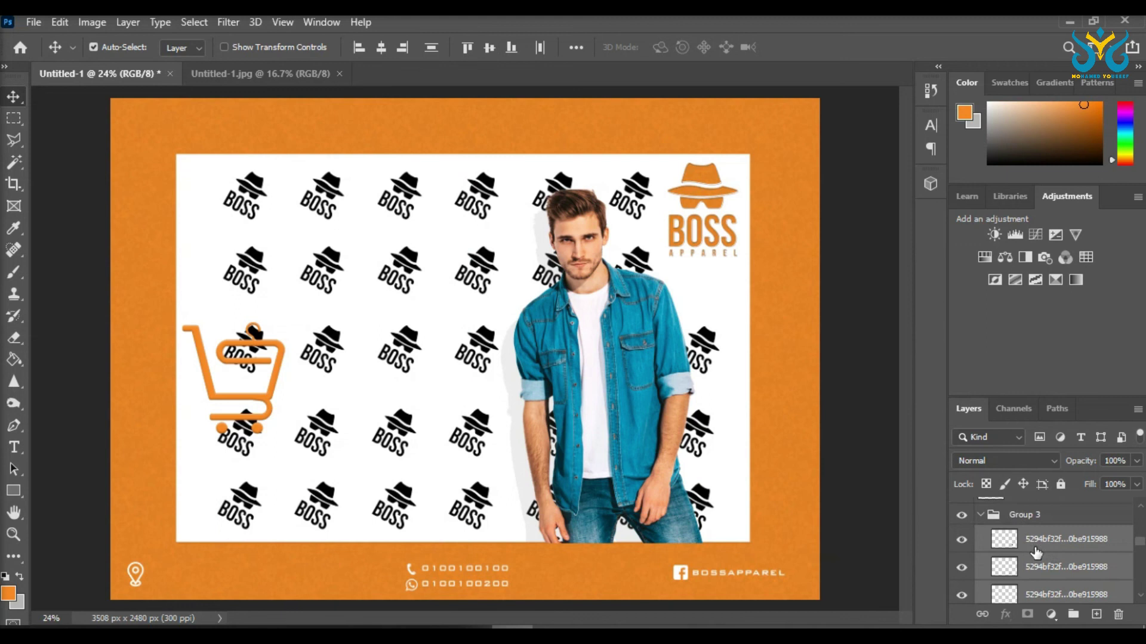
pyautogui.click(991, 516)
# Step: Add a Color Overlay to Group 3's BOSS logo pattern using the cart's orange
pyautogui.rightClick(988, 515)
pyautogui.click(879, 38)
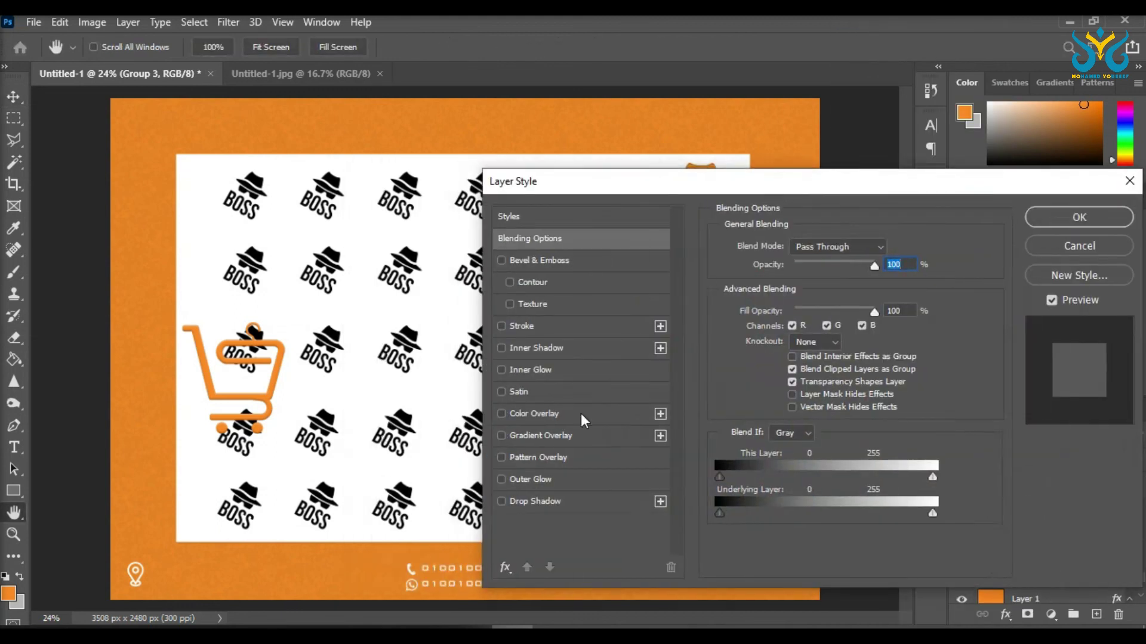
pyautogui.click(507, 415)
pyautogui.click(891, 250)
pyautogui.click(288, 346)
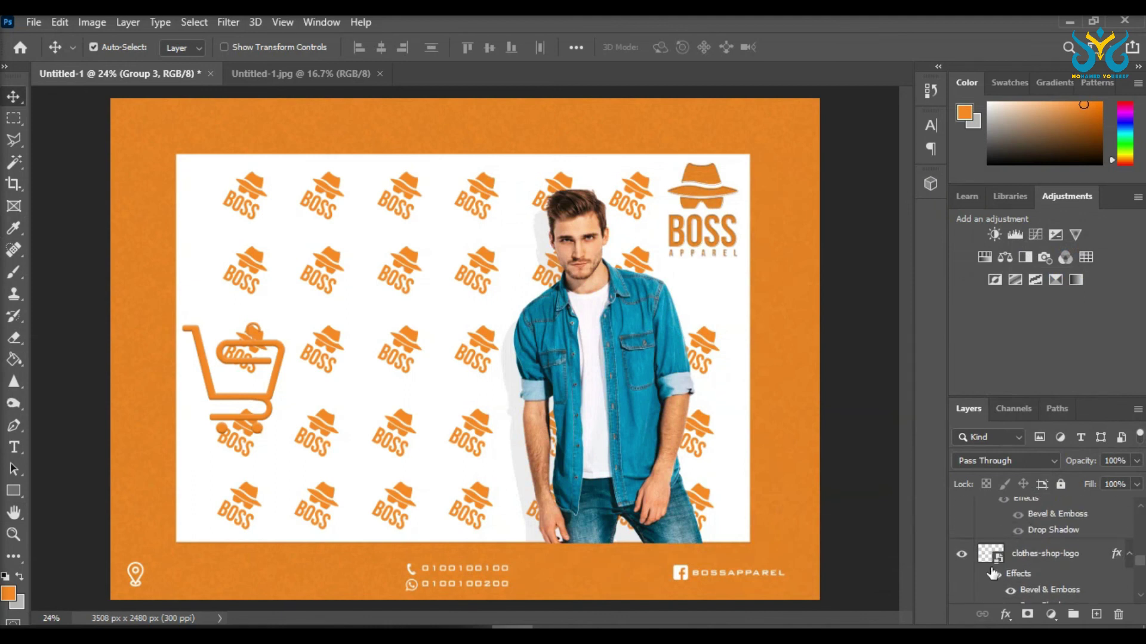
# Step: Unhide the offer text and set the logo pattern group to Multiply at 23% opacity
pyautogui.click(961, 538)
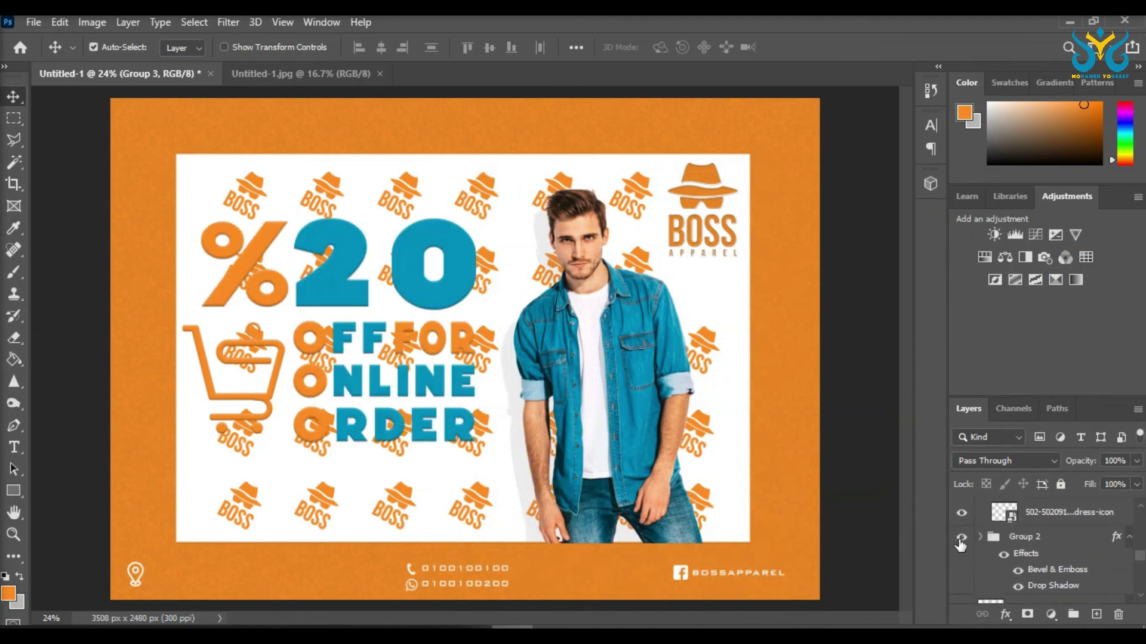
pyautogui.scroll(-2, 1058, 552)
pyautogui.click(1009, 460)
pyautogui.click(986, 267)
pyautogui.click(1136, 461)
pyautogui.moveTo(1137, 478); pyautogui.dragTo(1069, 478)
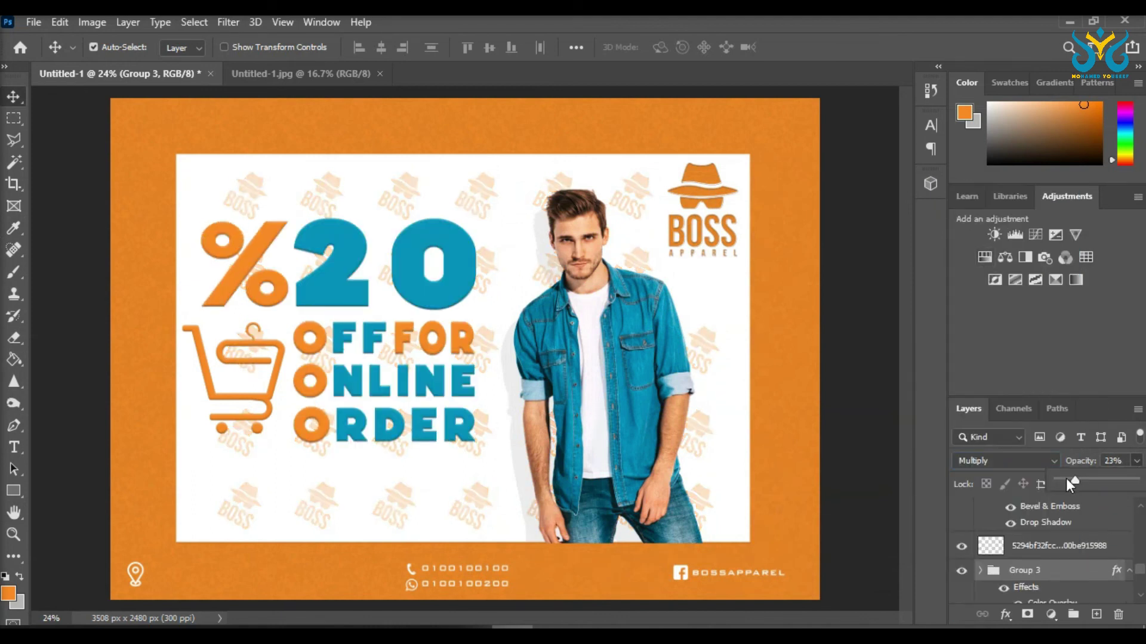
pyautogui.click(13, 447)
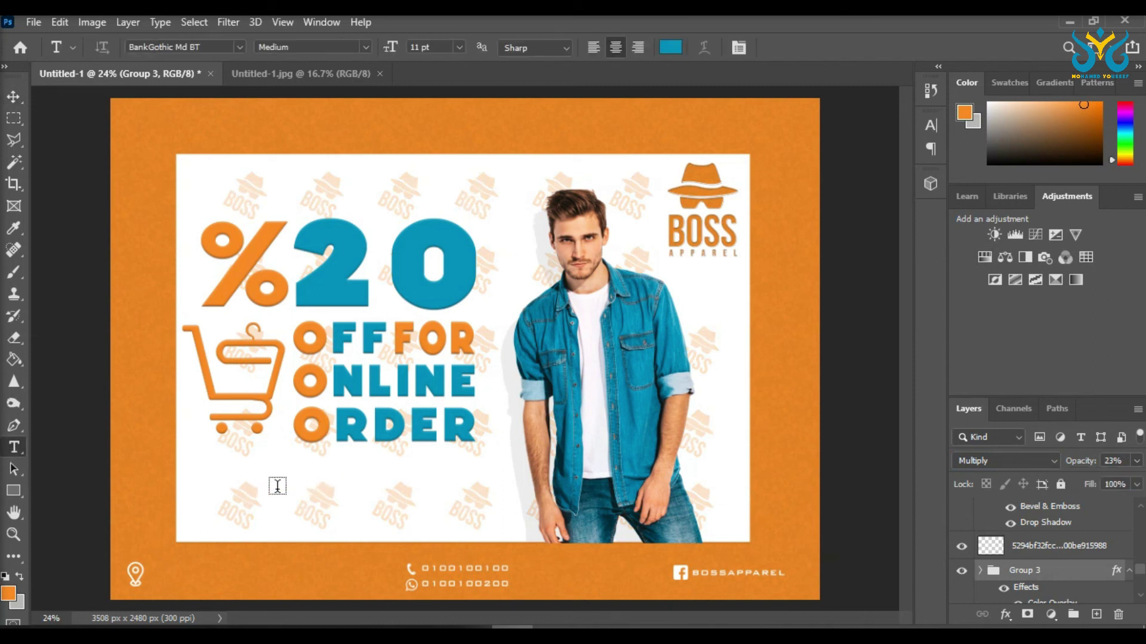
# Step: Save the ad as boss.psd inside New folder, accepting the compatibility prompt
pyautogui.click(33, 22)
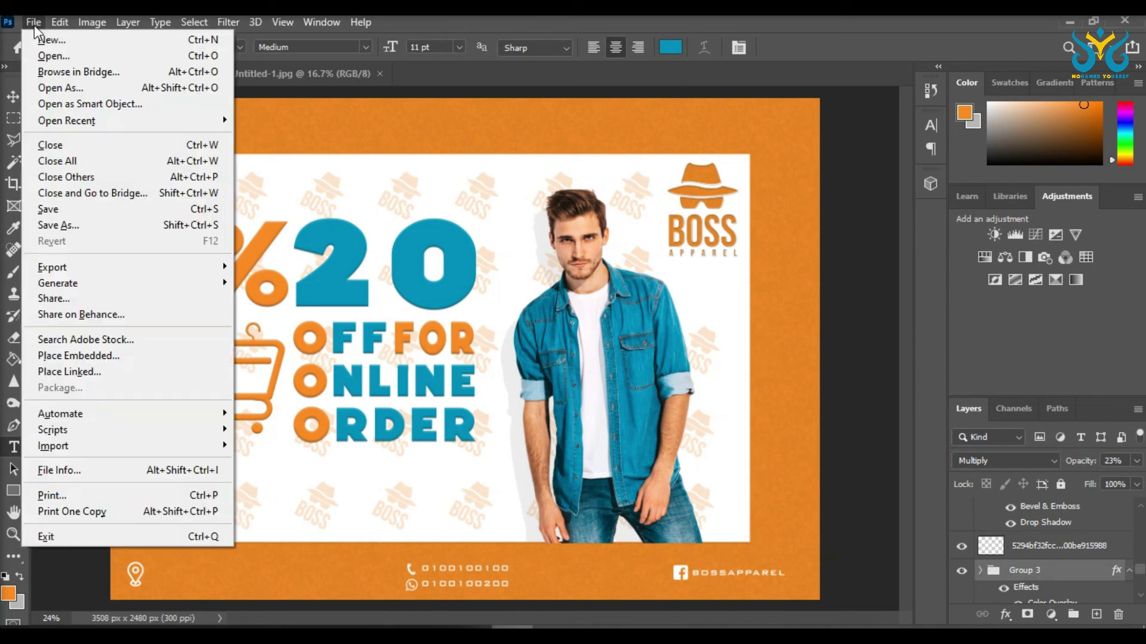
pyautogui.click(168, 225)
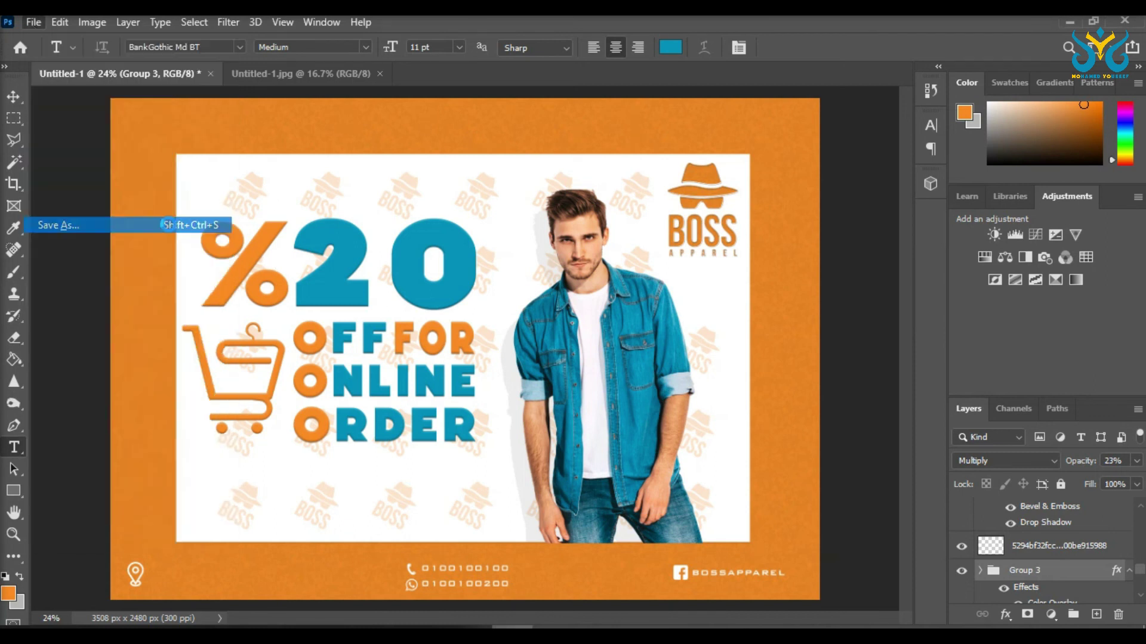
pyautogui.click(199, 136)
pyautogui.doubleClick(198, 136)
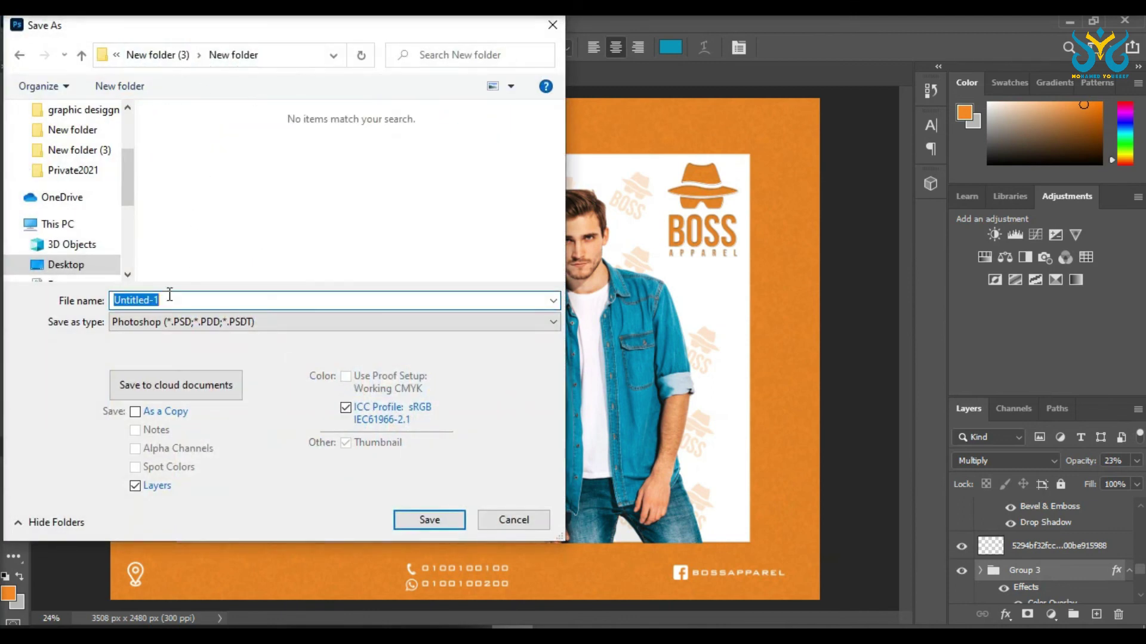
pyautogui.write('boss')
pyautogui.press('Return')
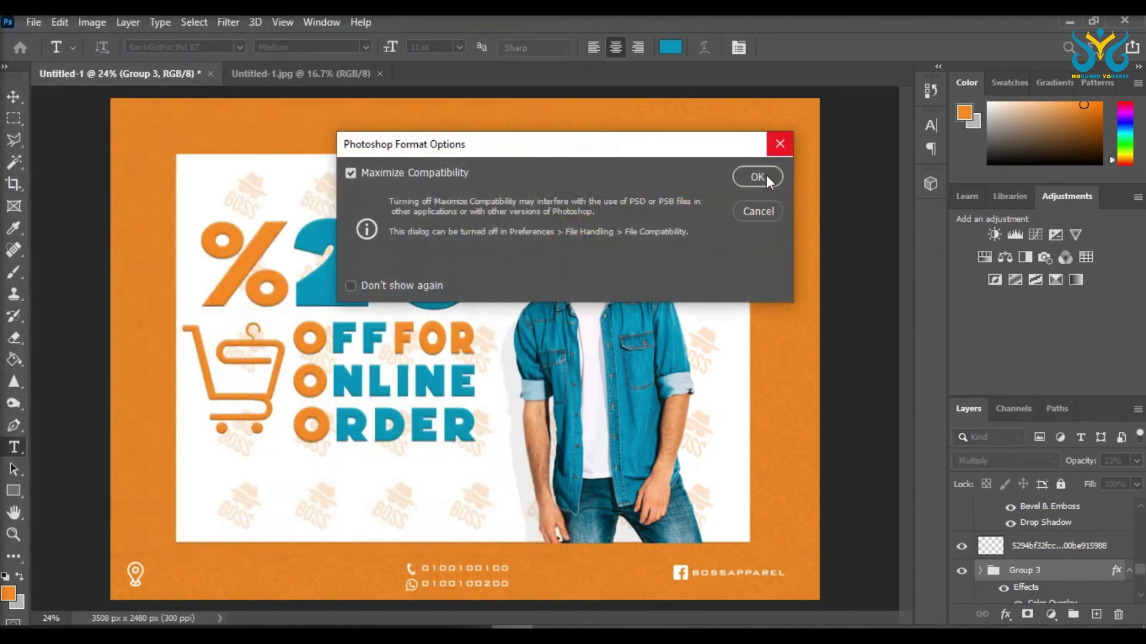
pyautogui.click(758, 177)
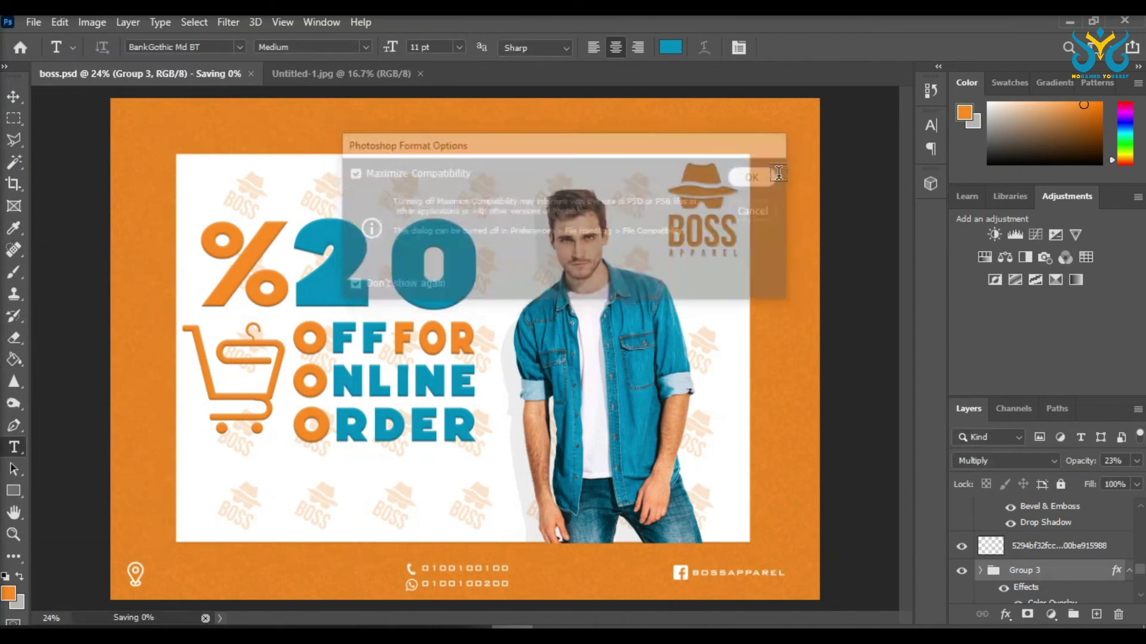
# Step: Save a JPEG copy named boss at Maximum quality 12
pyautogui.click(37, 26)
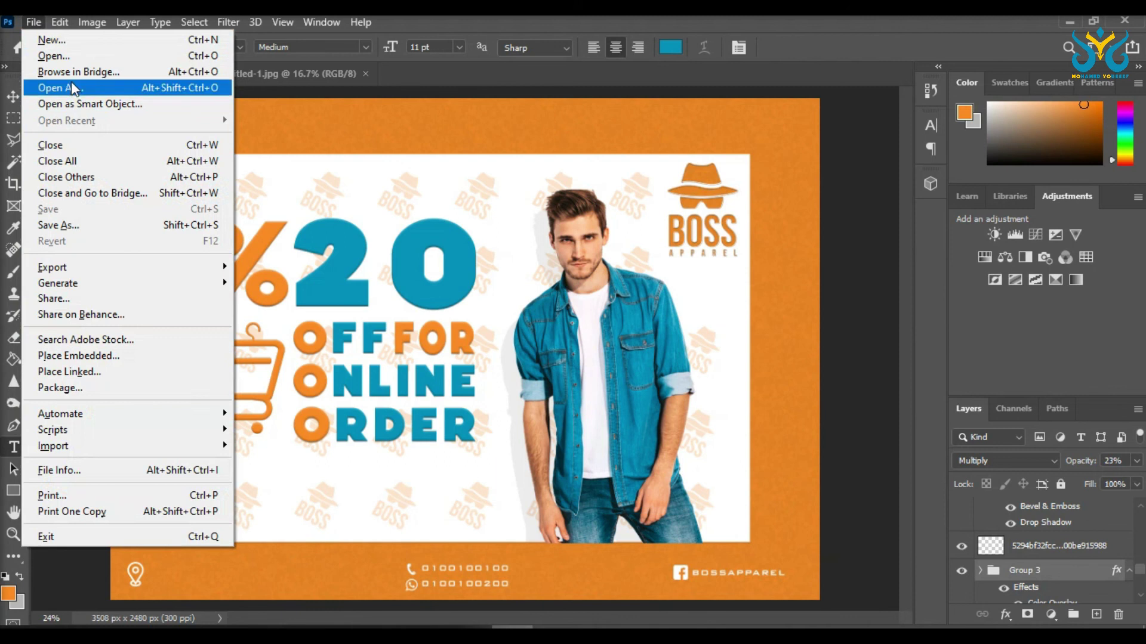
pyautogui.click(59, 225)
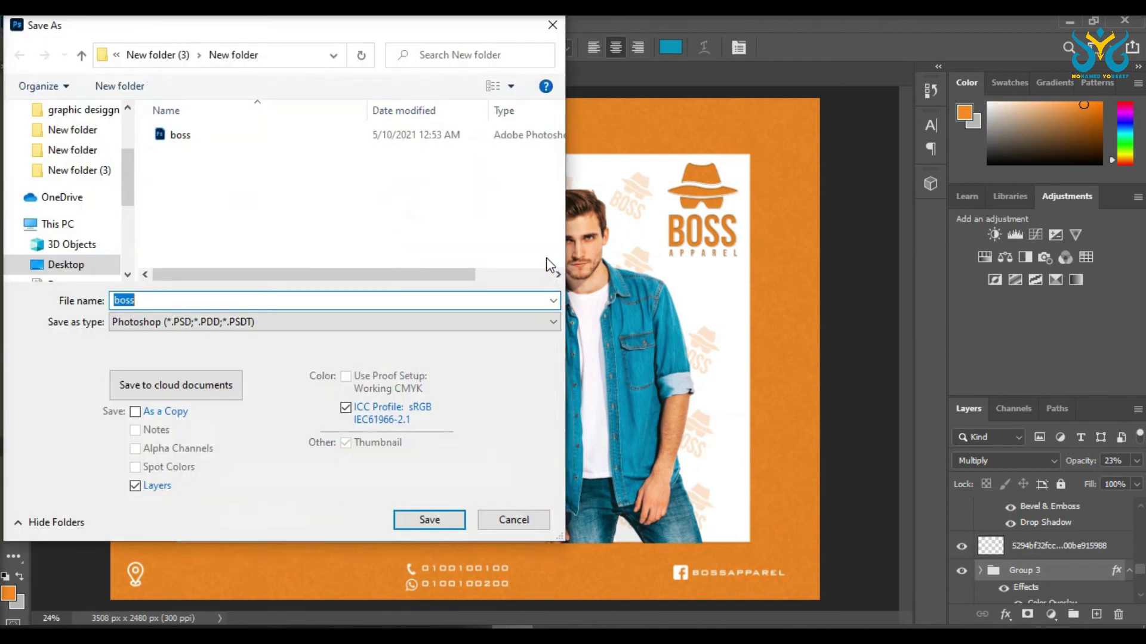
pyautogui.click(201, 325)
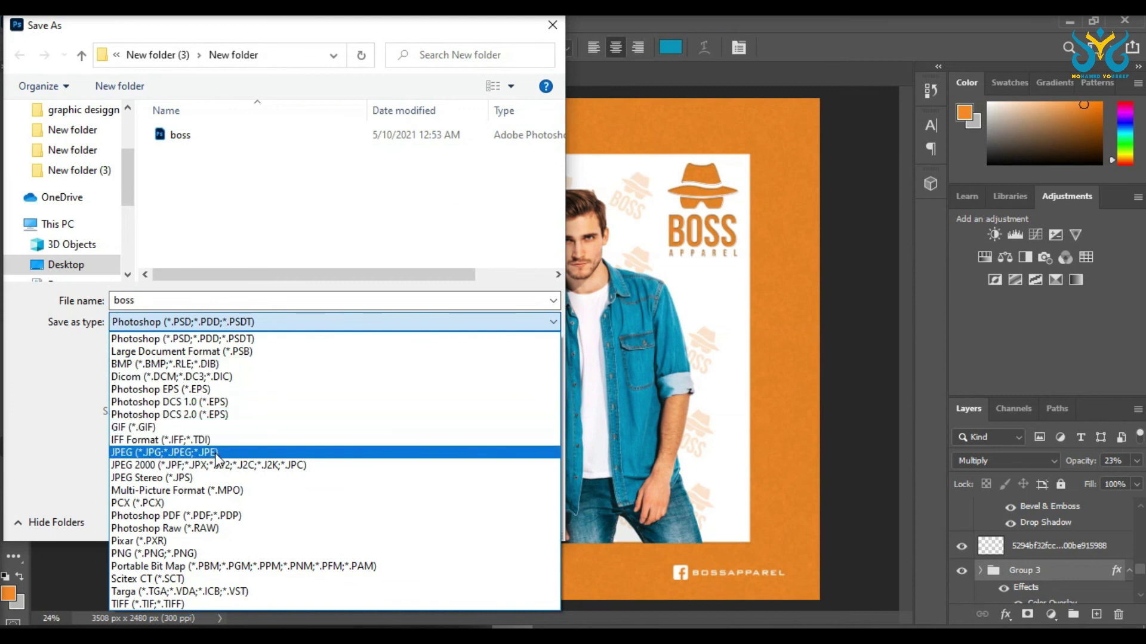
pyautogui.click(217, 453)
pyautogui.click(427, 519)
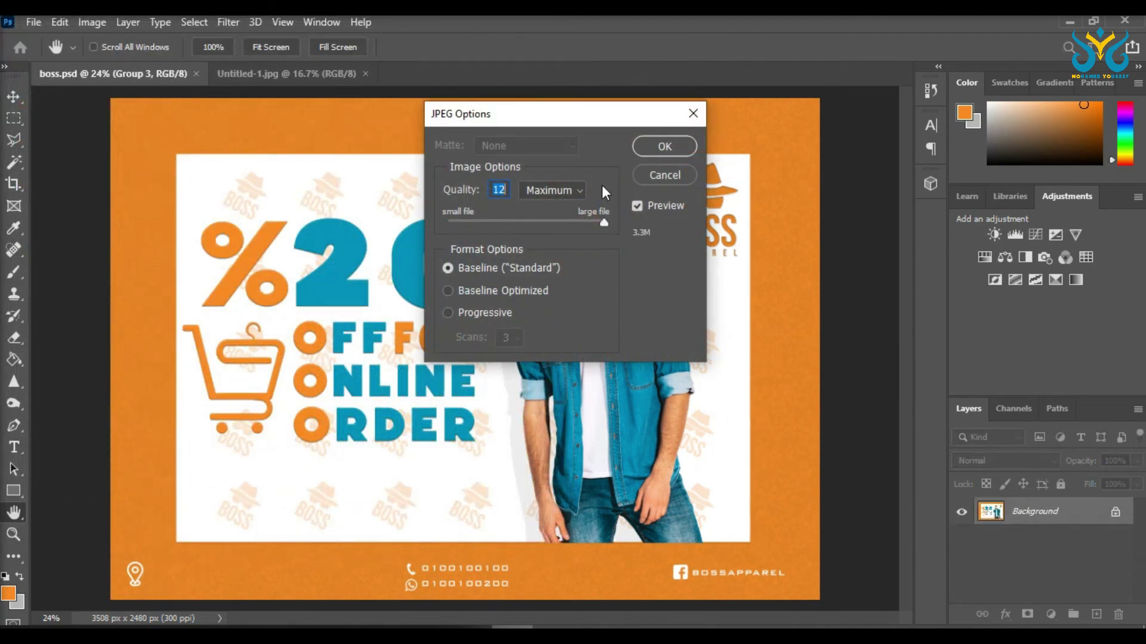
pyautogui.click(665, 146)
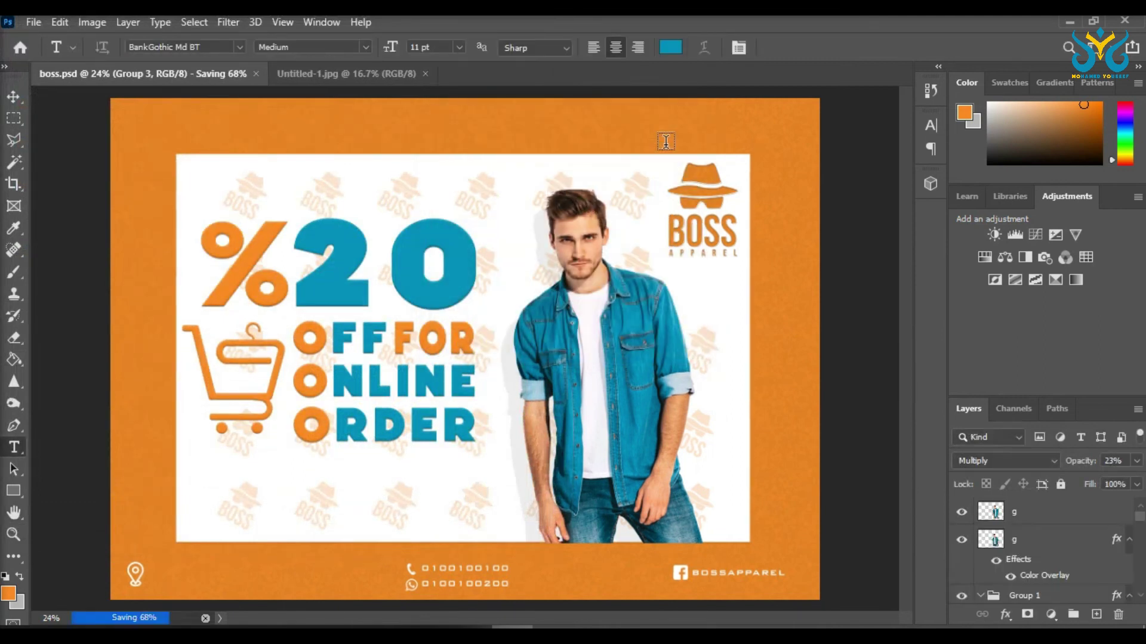
# Step: In File Explorer, browse to New folder and open the boss JPEG
pyautogui.moveTo(305, 627)
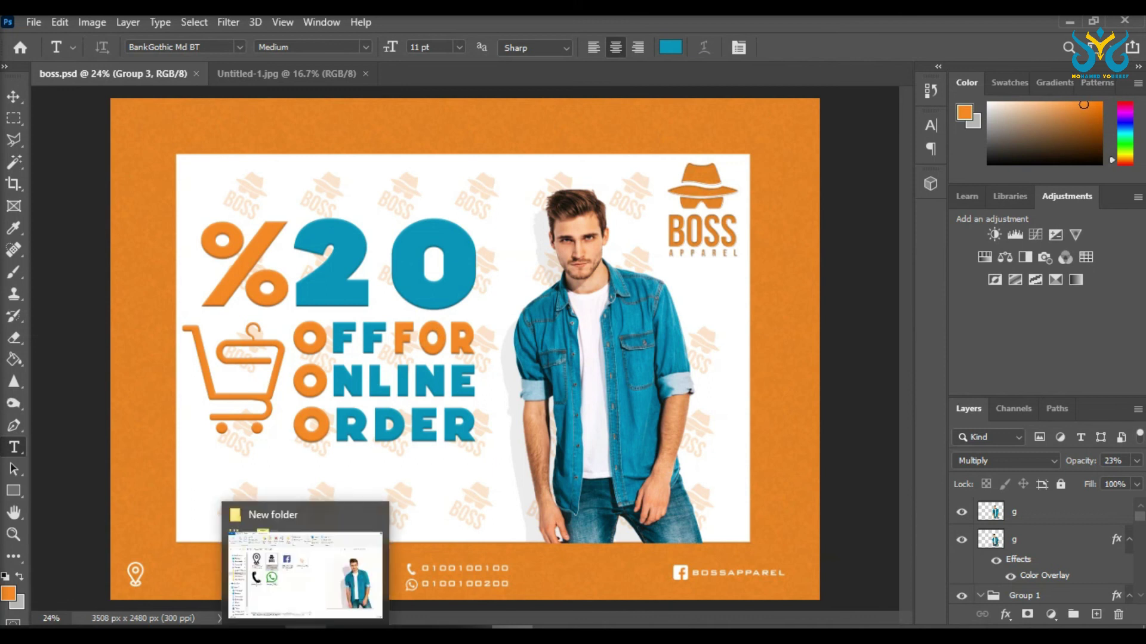
pyautogui.click(307, 597)
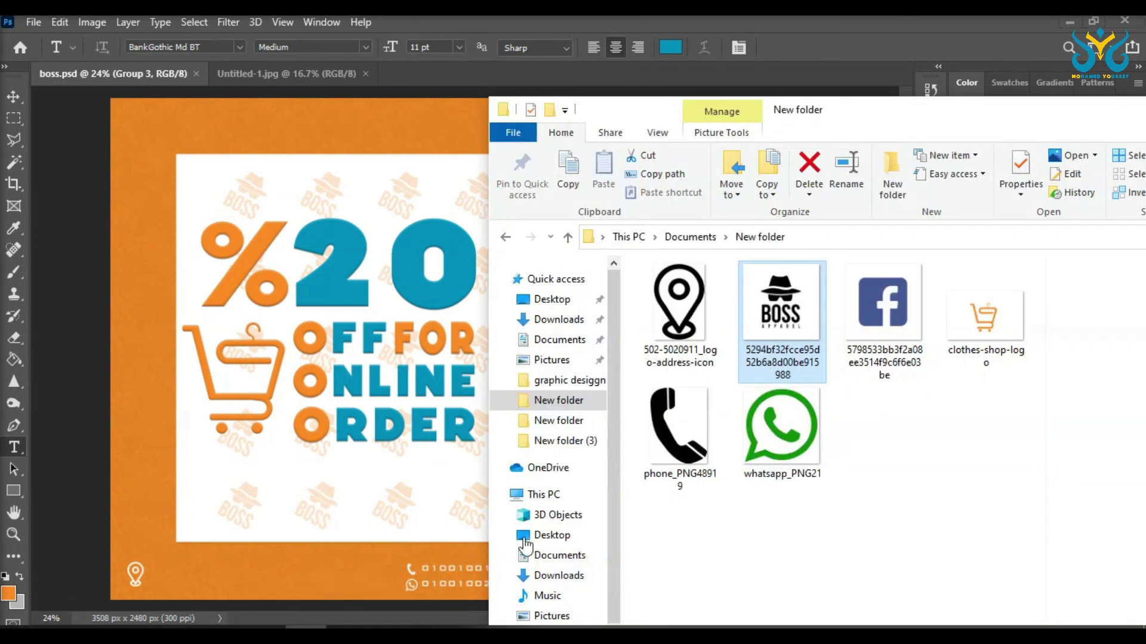
pyautogui.click(759, 237)
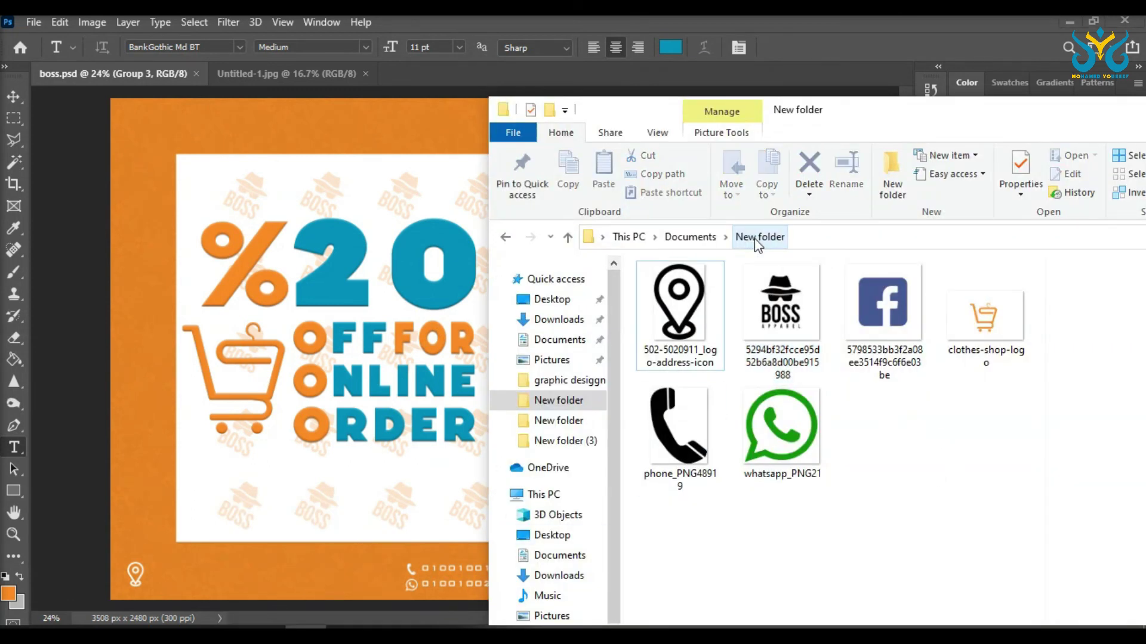
pyautogui.click(555, 421)
pyautogui.doubleClick(985, 322)
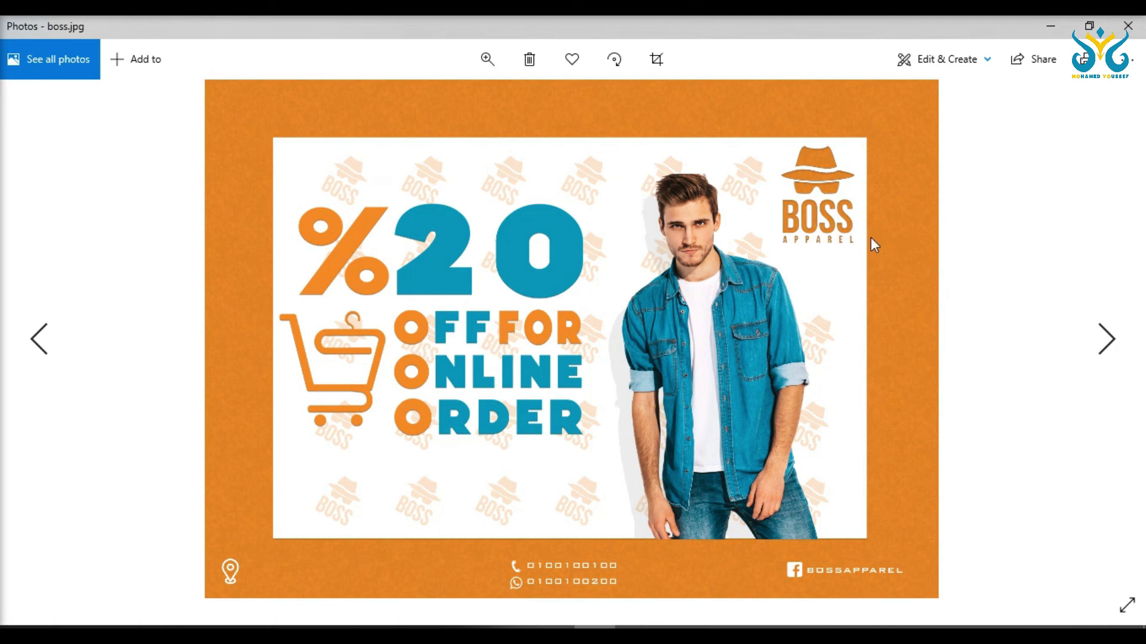
# Step: Zoom in and out on boss.jpg in Photos to inspect the exported ad
pyautogui.scroll(-1, 726, 314)
pyautogui.scroll(1, 723, 310)
pyautogui.scroll(1, 545, 151)
pyautogui.scroll(1, 546, 152)
pyautogui.scroll(-1, 680, 224)
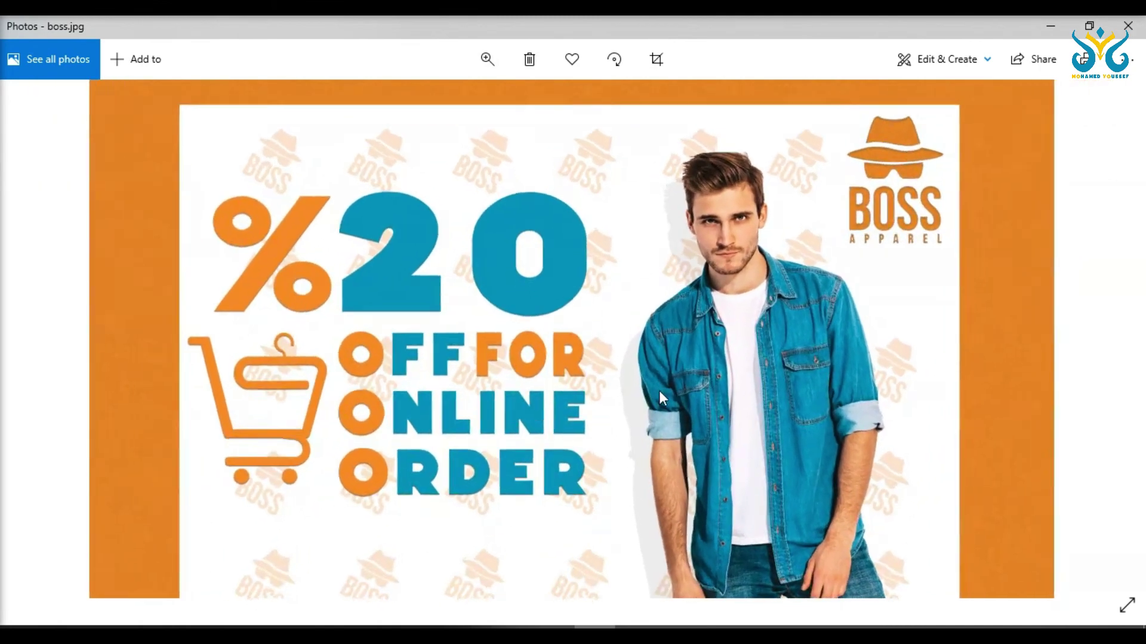
pyautogui.scroll(2, 659, 389)
pyautogui.scroll(-2, 605, 312)
pyautogui.scroll(3, 529, 102)
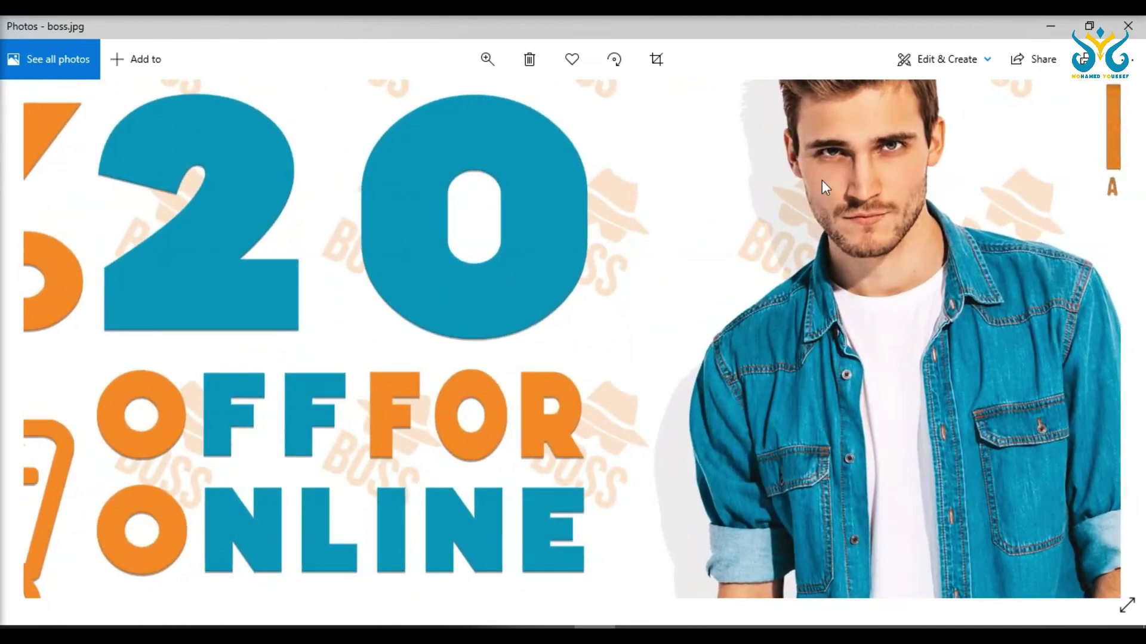
pyautogui.scroll(-3, 838, 155)
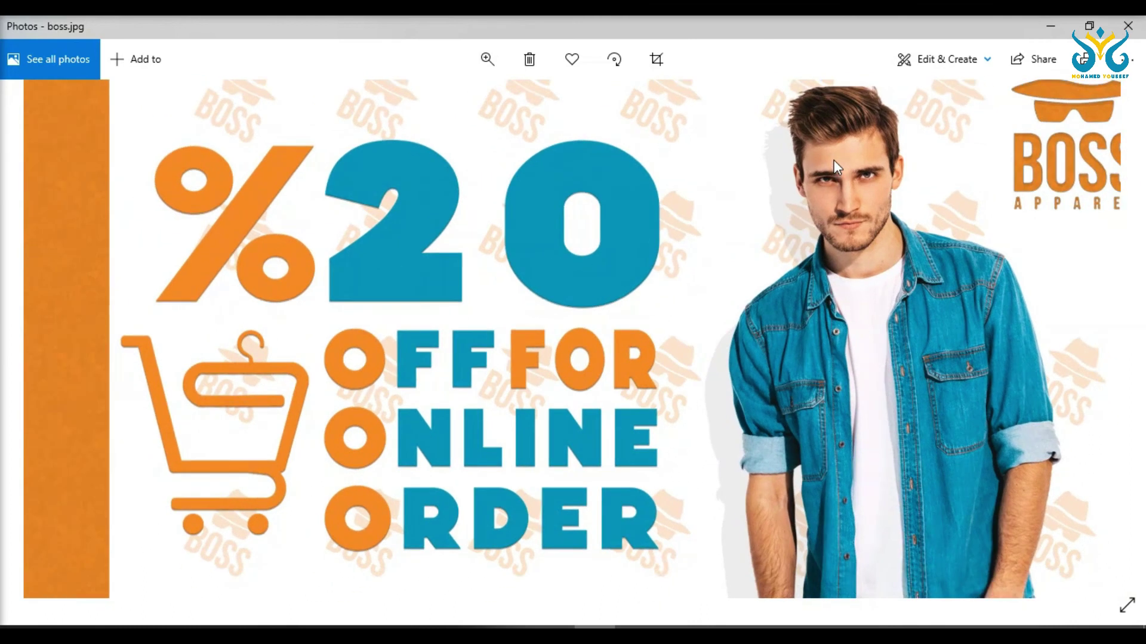
pyautogui.scroll(-1, 770, 251)
pyautogui.scroll(2, 731, 262)
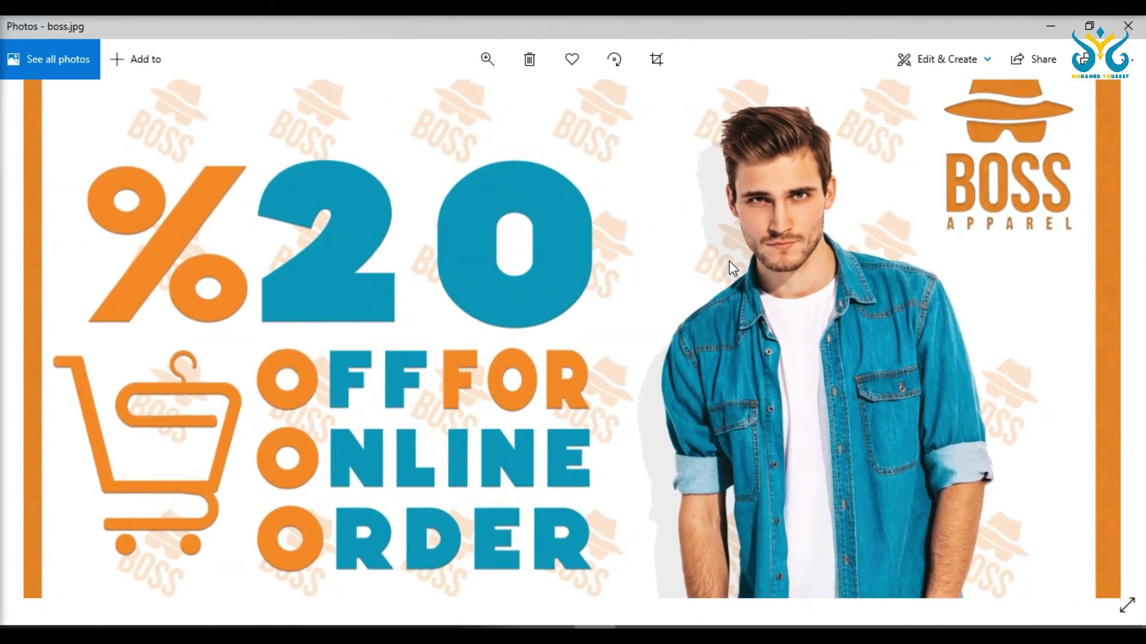
pyautogui.scroll(1, 734, 275)
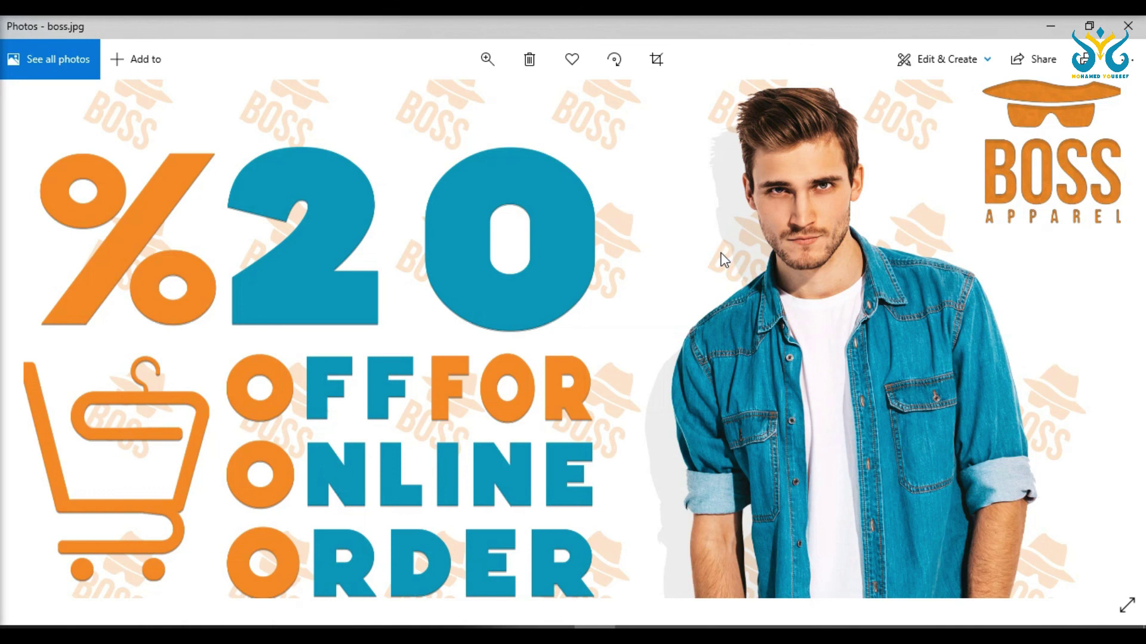
# Step: Switch back to the boss.psd document in Photoshop
pyautogui.scroll(-2, 722, 253)
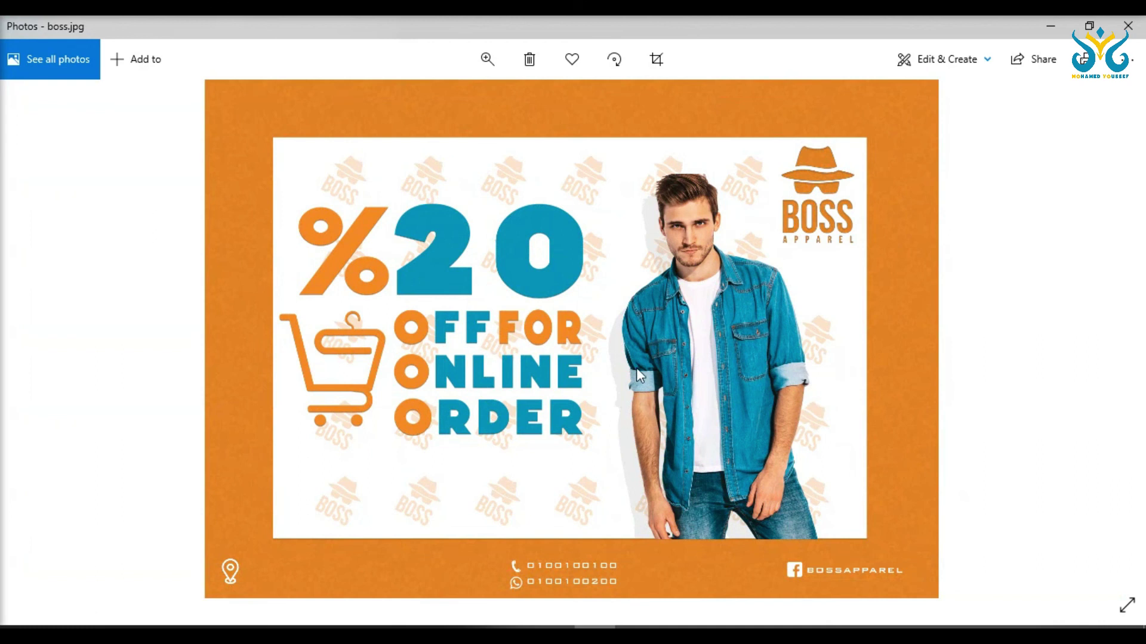
pyautogui.moveTo(513, 634)
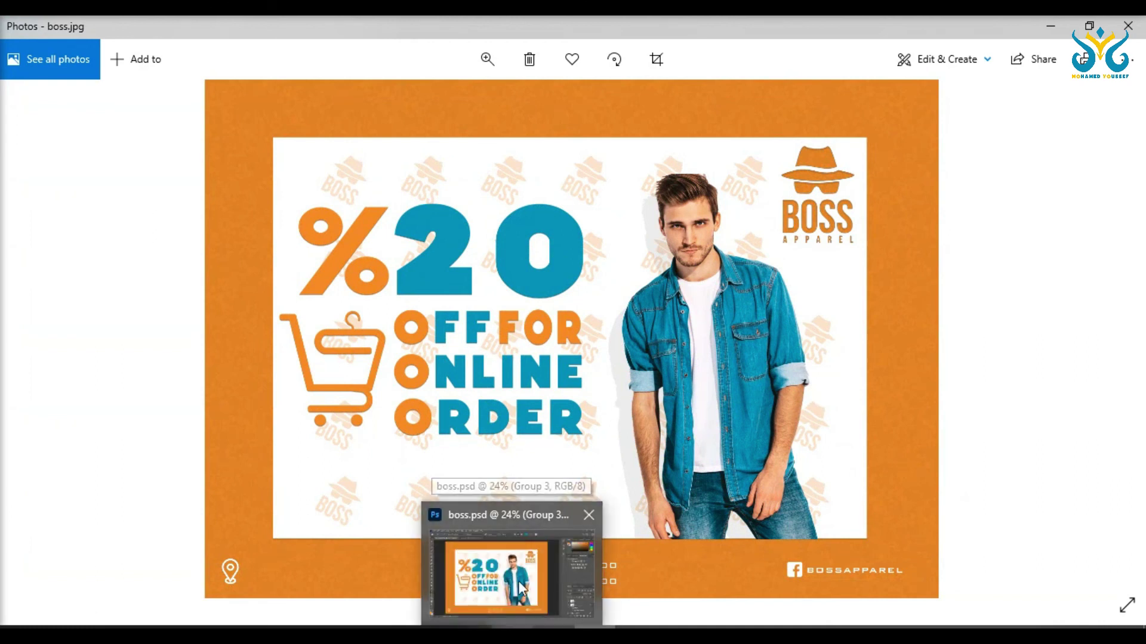
pyautogui.click(513, 561)
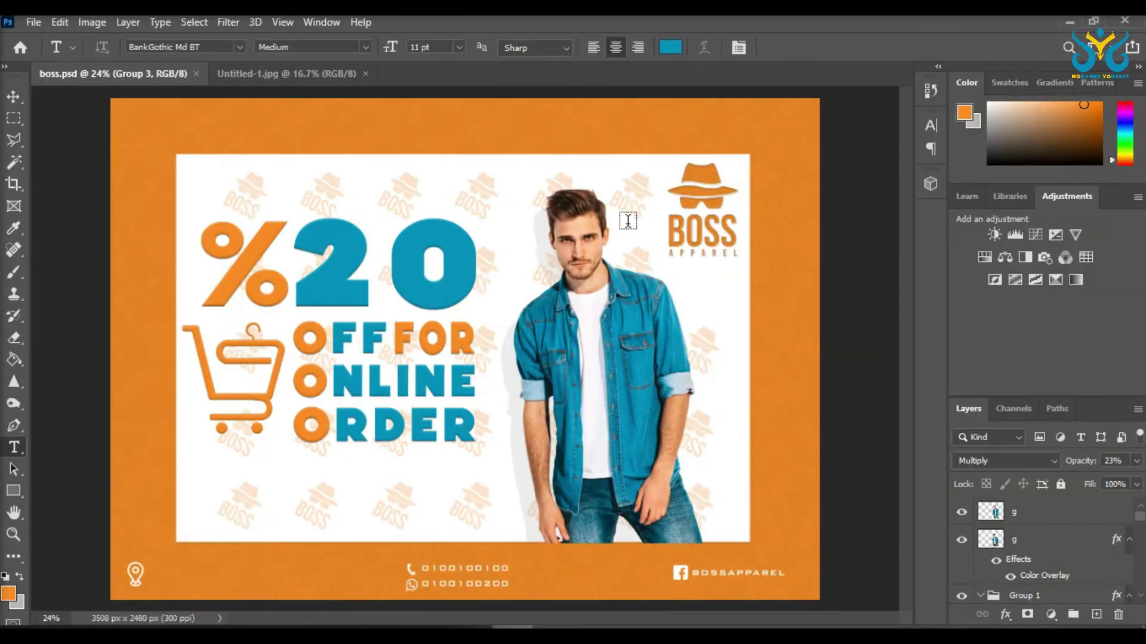